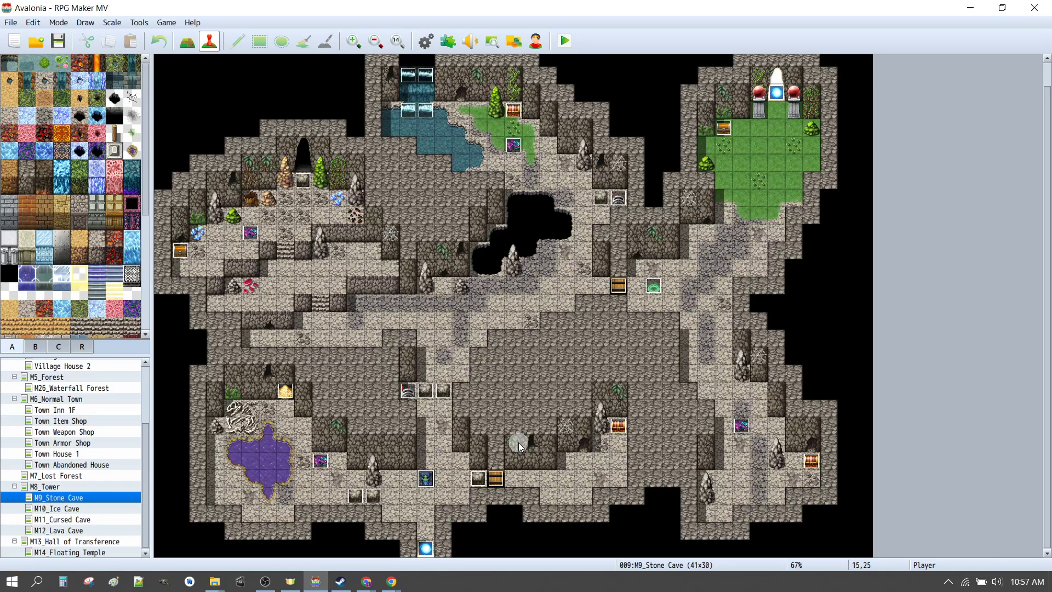
# Inspect the door, EnemySpawn and MovingRock events, pasting and then deleting a rock copy.
pyautogui.click(497, 479)
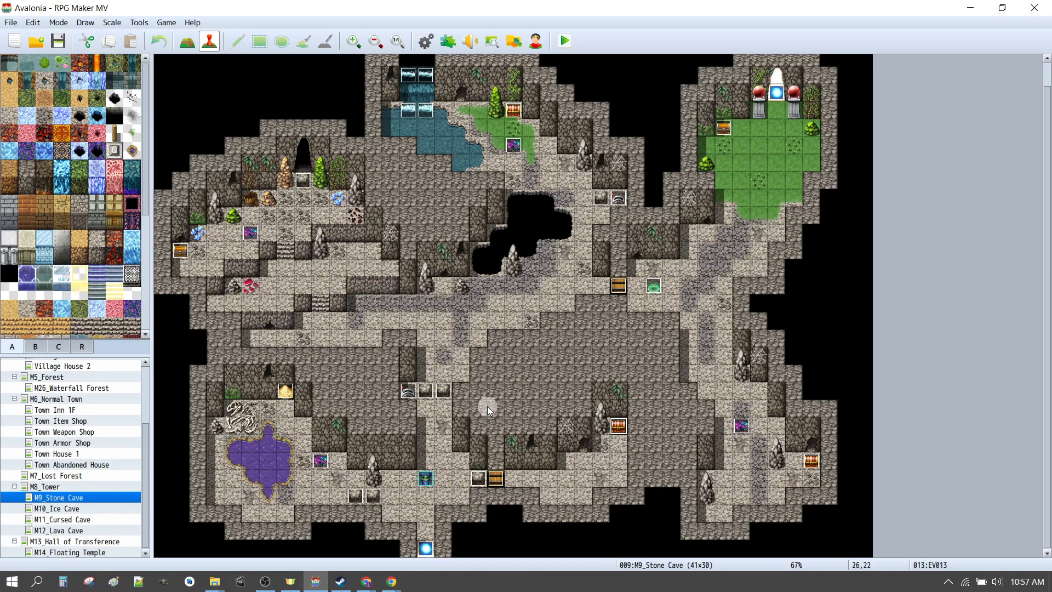
pyautogui.click(322, 460)
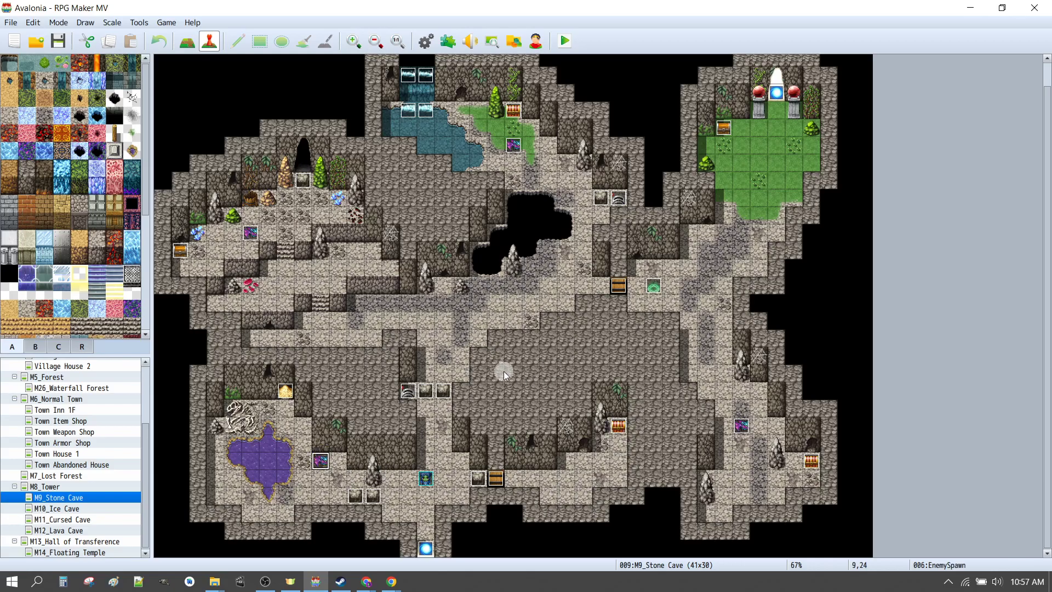
pyautogui.click(429, 390)
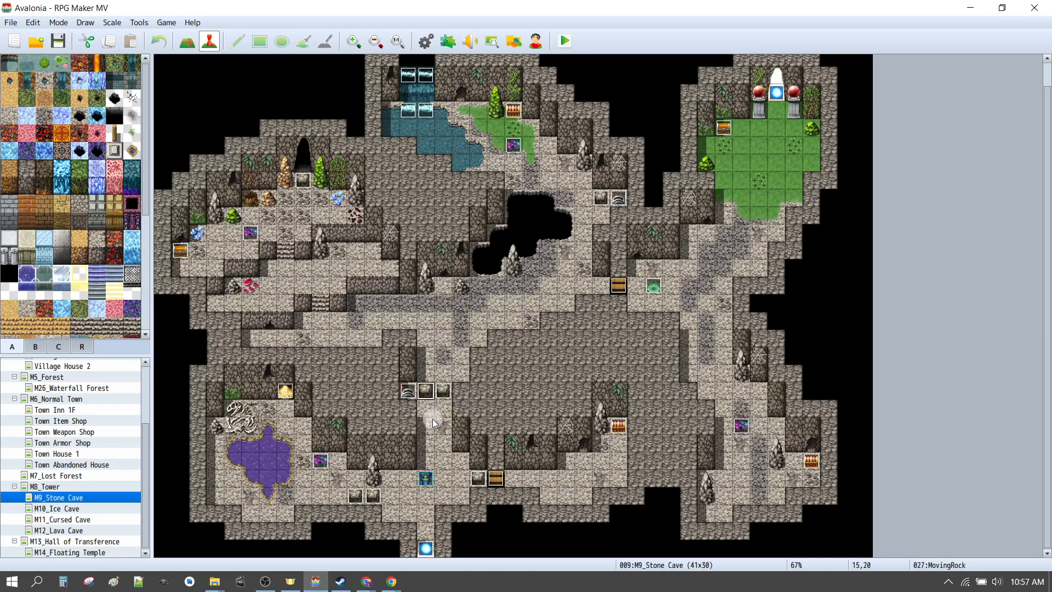
pyautogui.hotkey('ctrl', 'c')
pyautogui.click(444, 423)
pyautogui.hotkey('ctrl', 'v')
pyautogui.press('Delete')
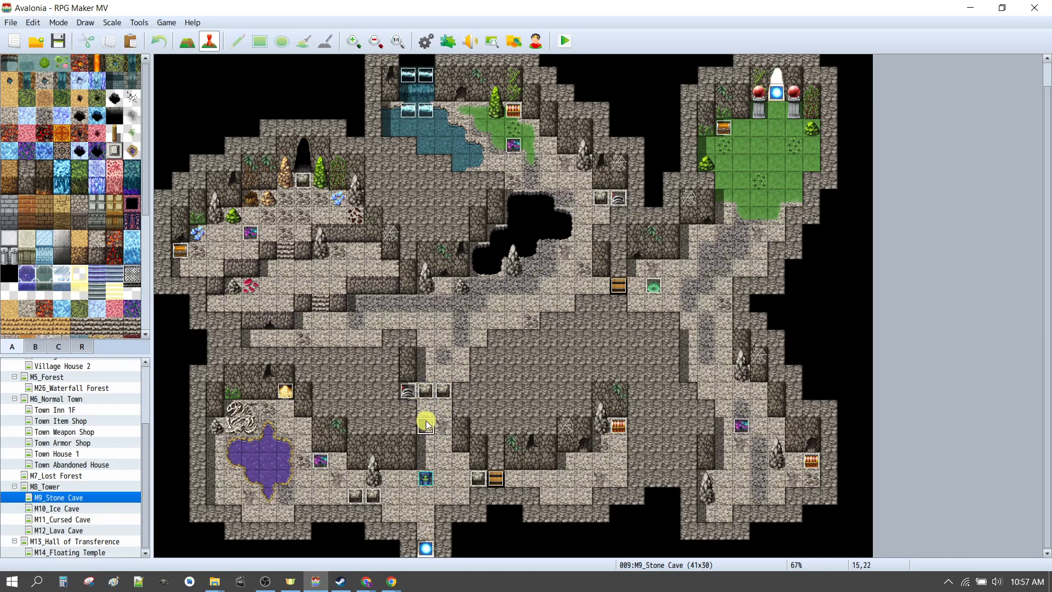
pyautogui.press('Left')
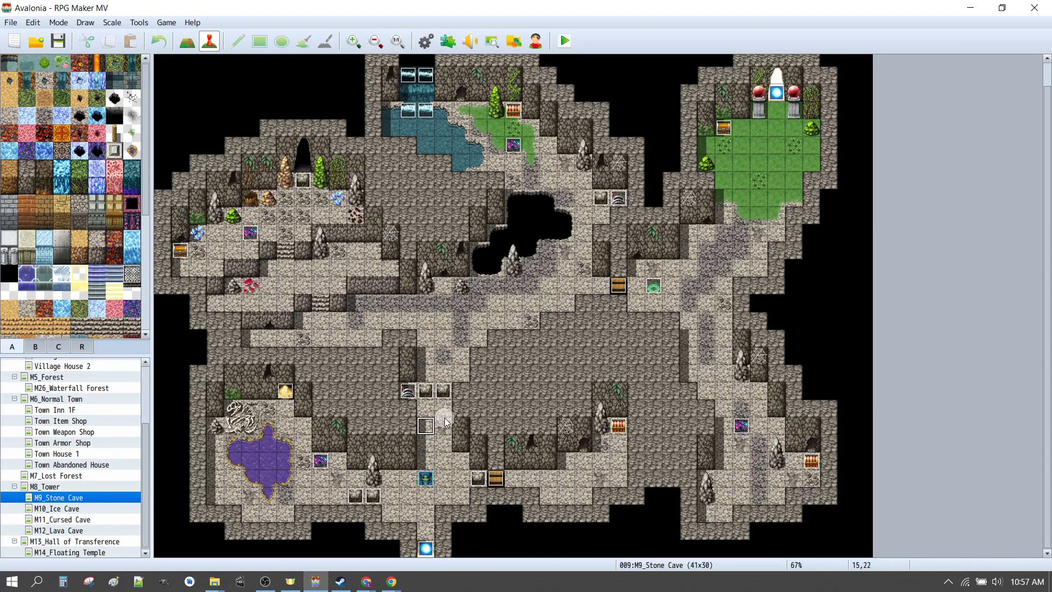
# Stamp the two-tile-tall Entrance A cave entrance from tileset tab B at tile 8,7.
pyautogui.click(303, 163)
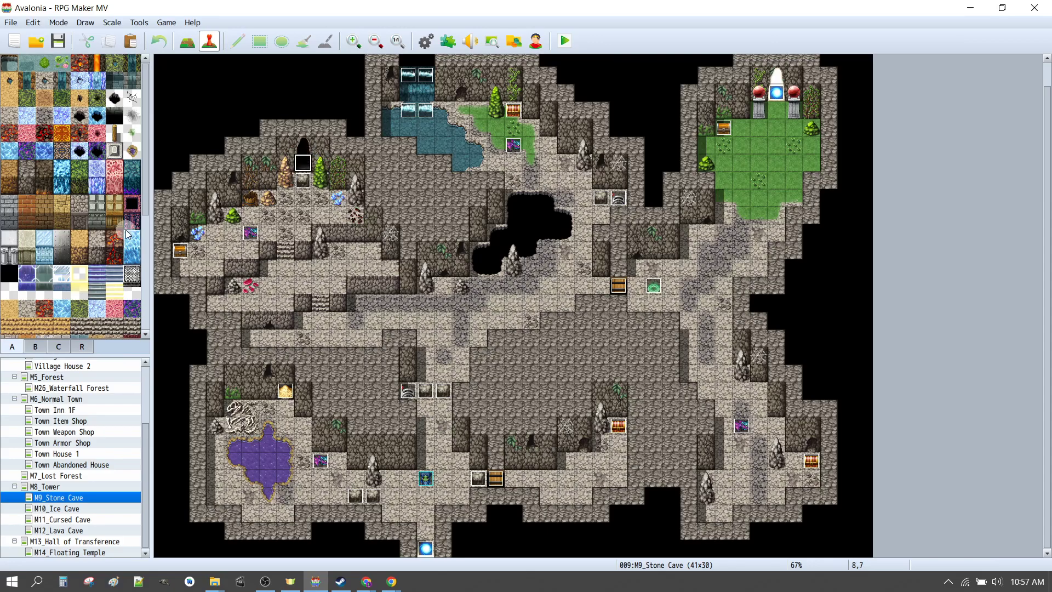
pyautogui.click(35, 347)
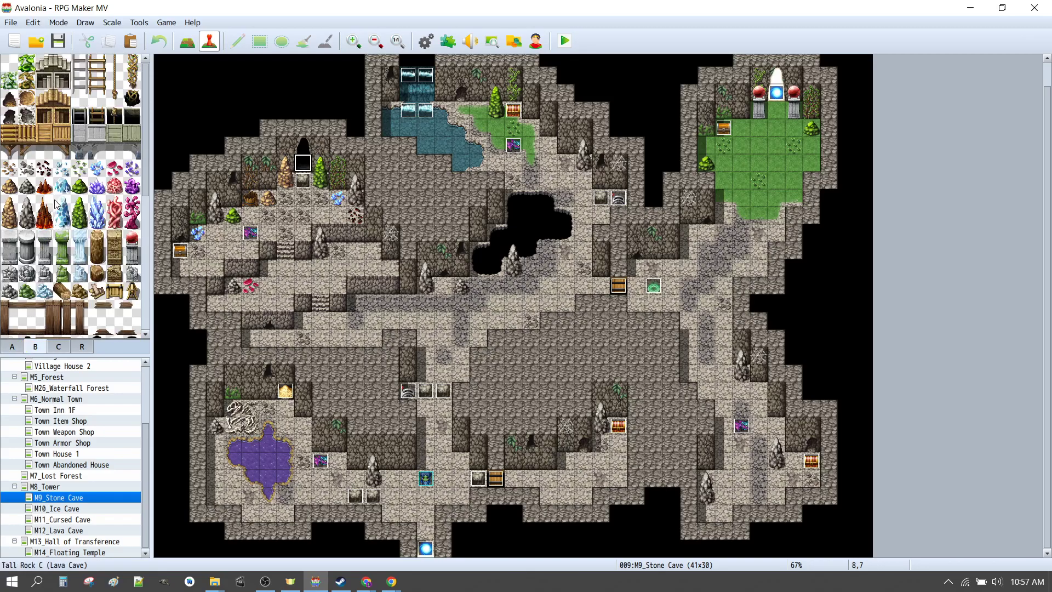
pyautogui.scroll(-3, 65, 179)
pyautogui.click(27, 227)
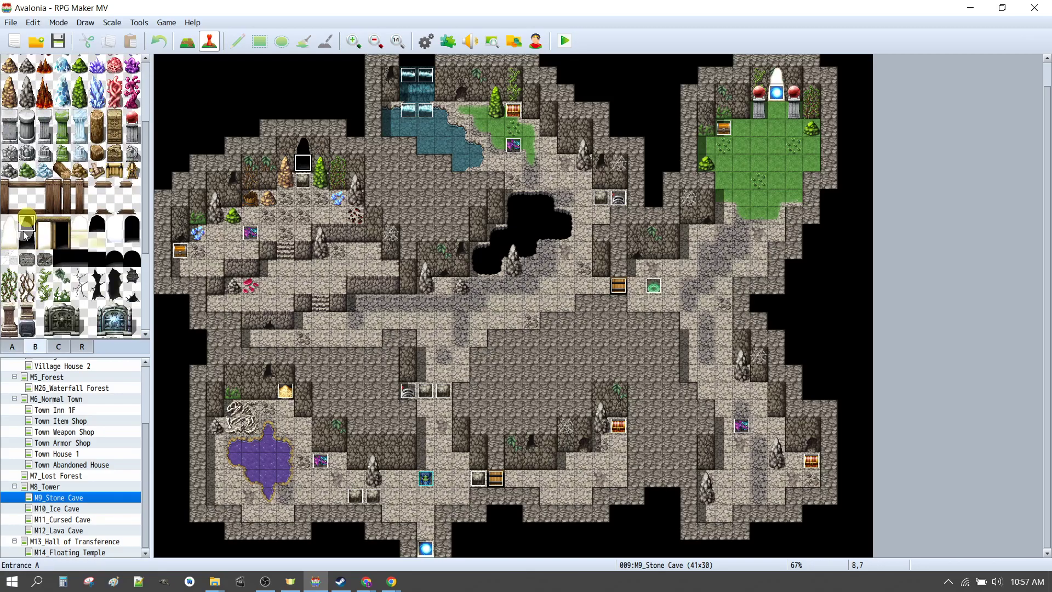
pyautogui.moveTo(29, 232); pyautogui.dragTo(28, 244)
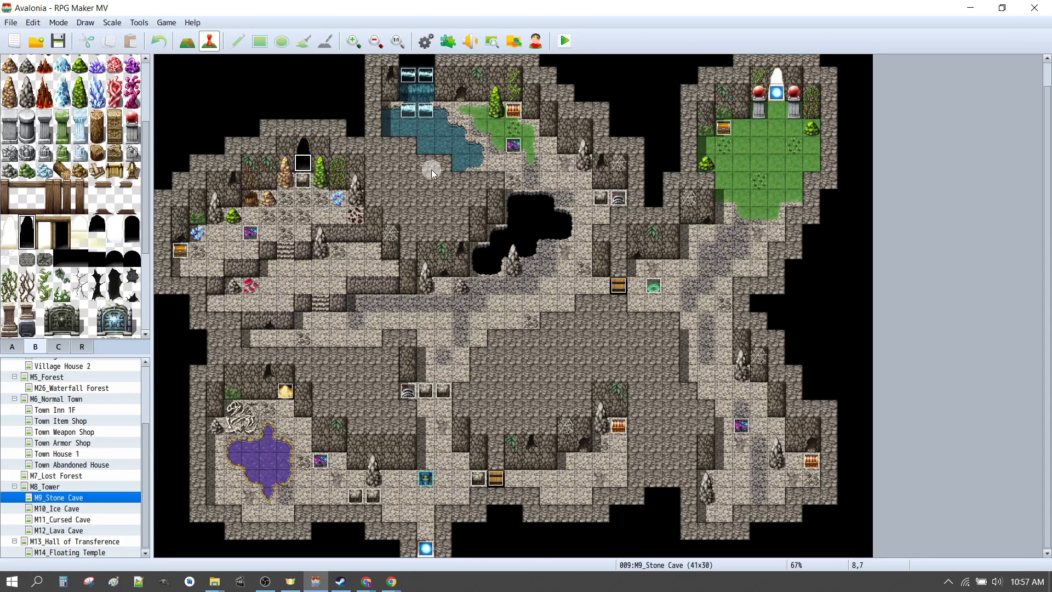
pyautogui.click(312, 155)
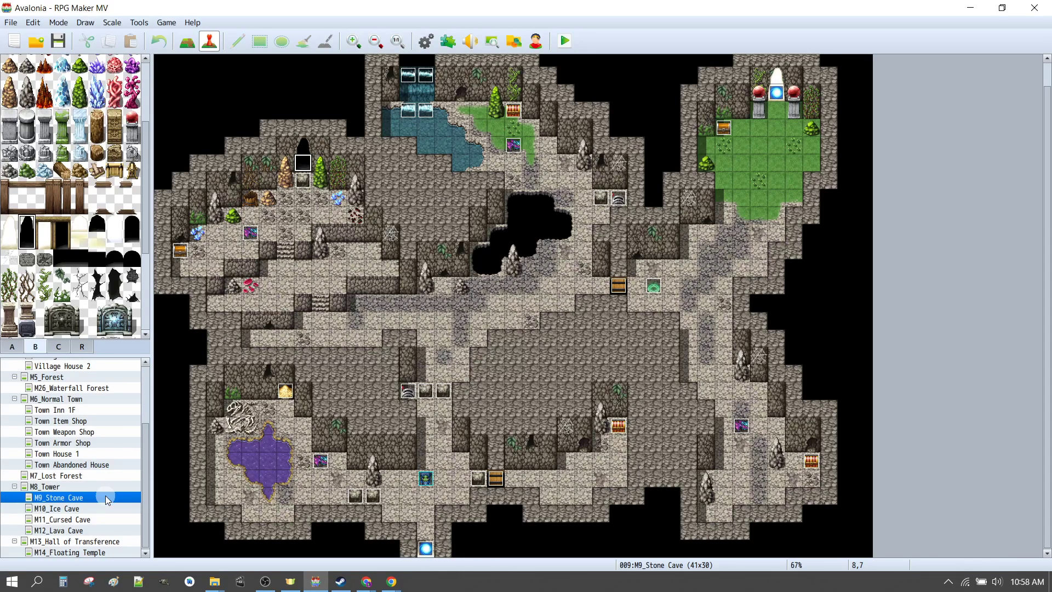
pyautogui.rightClick(63, 501)
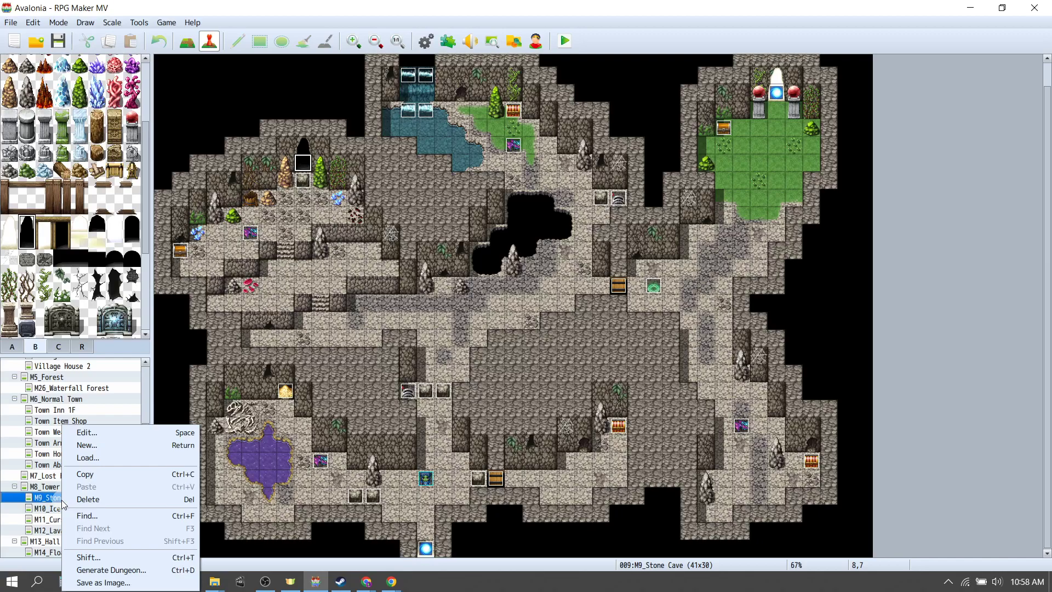
# Create a new map under Stone Cave named M25_StoneCave_L2, displayed as Stone Dungeon L2.
pyautogui.click(86, 446)
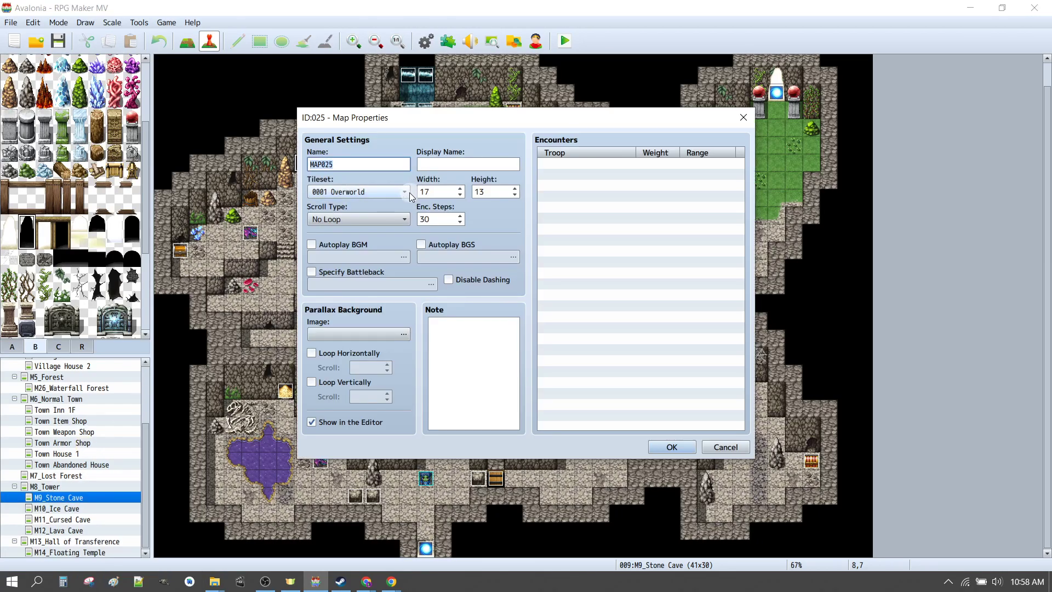
pyautogui.write('M25_')
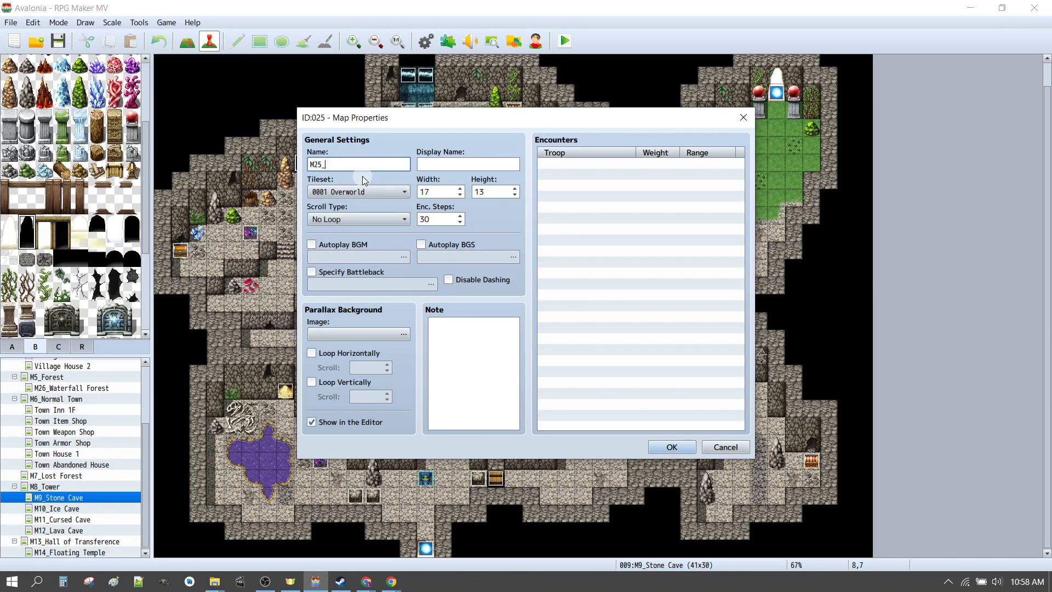
pyautogui.write('StoneCave_L2')
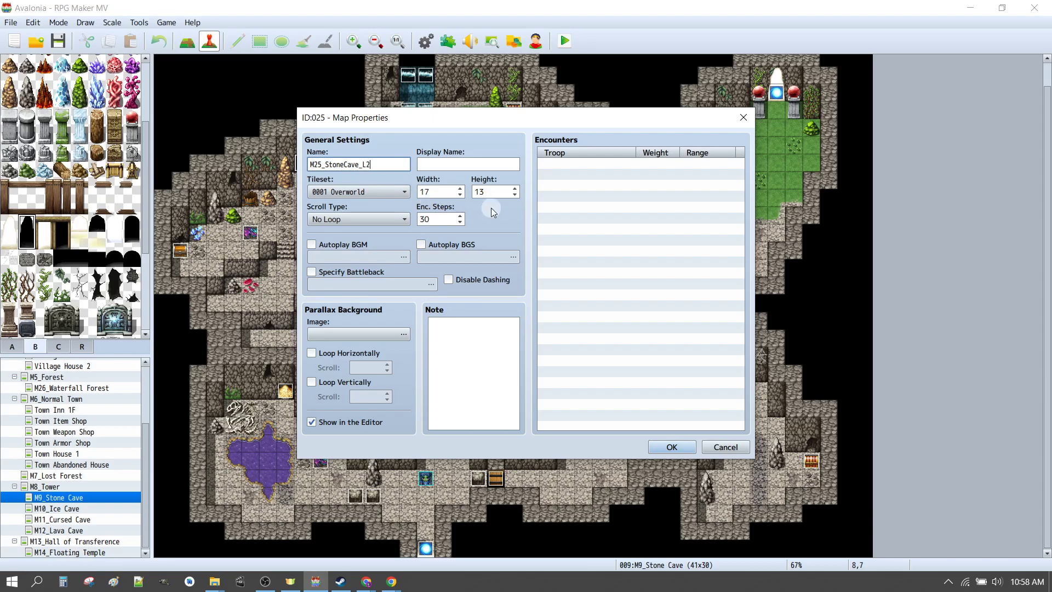
pyautogui.click(447, 170)
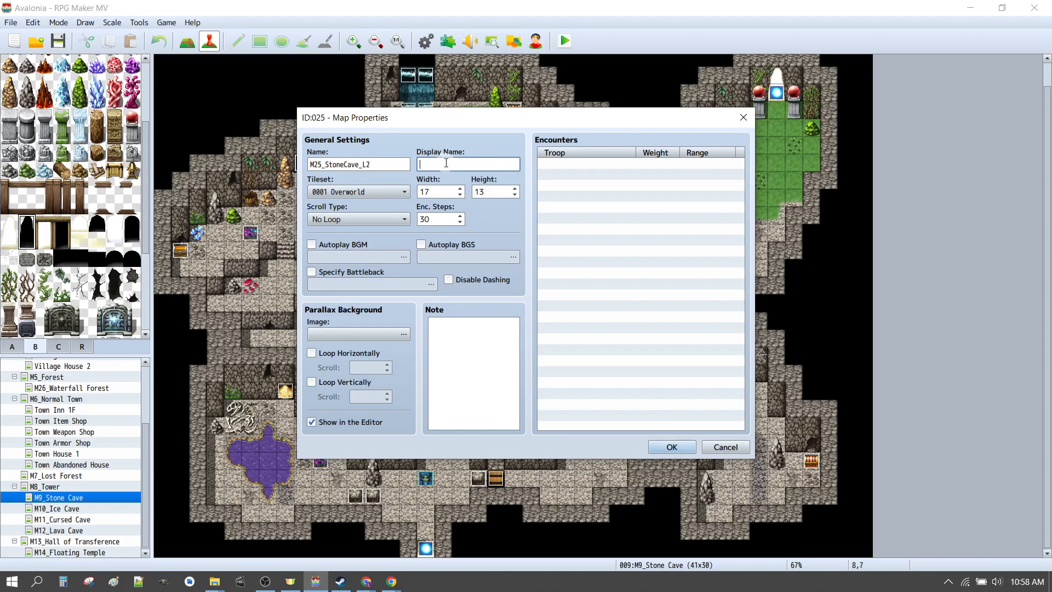
pyautogui.write('Stone ')
pyautogui.write('Dungone ')
pyautogui.write('eon L2')
pyautogui.hotkey('ctrl', 'a')
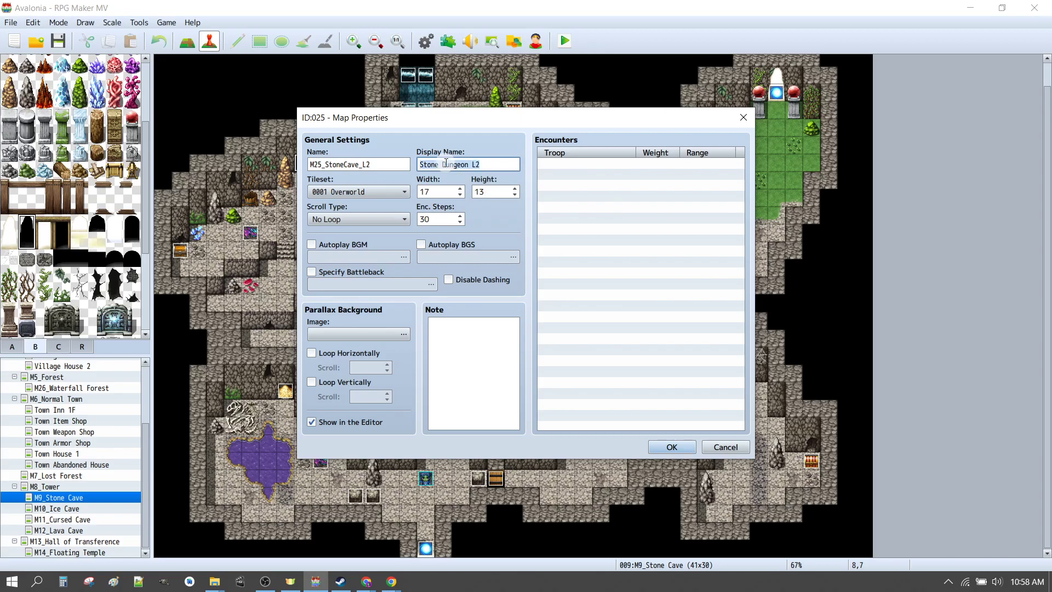
# Give the map the 0004 Dungeon tileset, a 60×60 size, and enable Autoplay BGM.
pyautogui.click(342, 193)
pyautogui.click(335, 243)
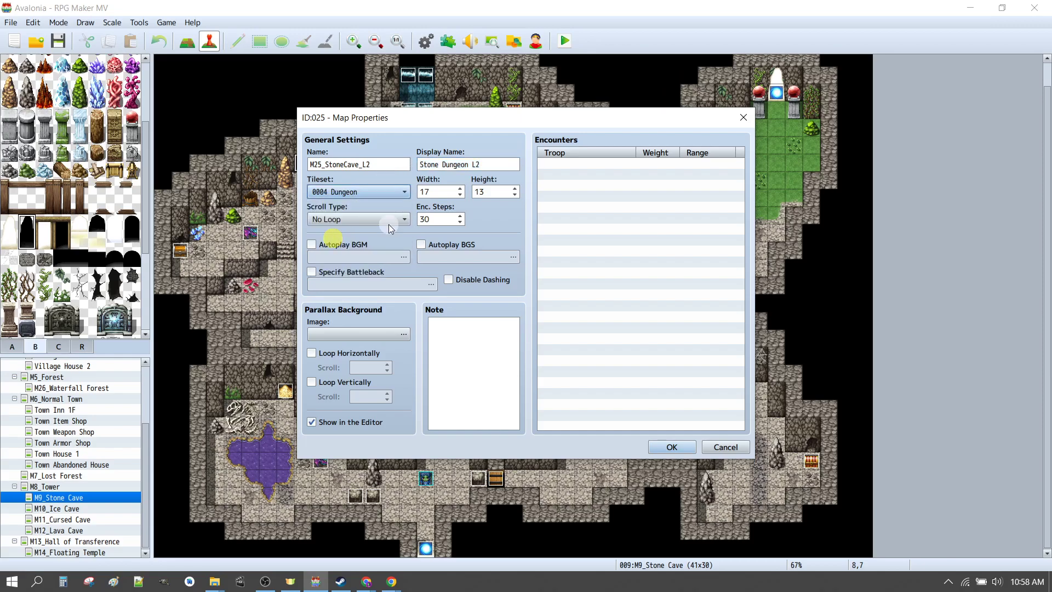
pyautogui.click(438, 192)
pyautogui.write('60')
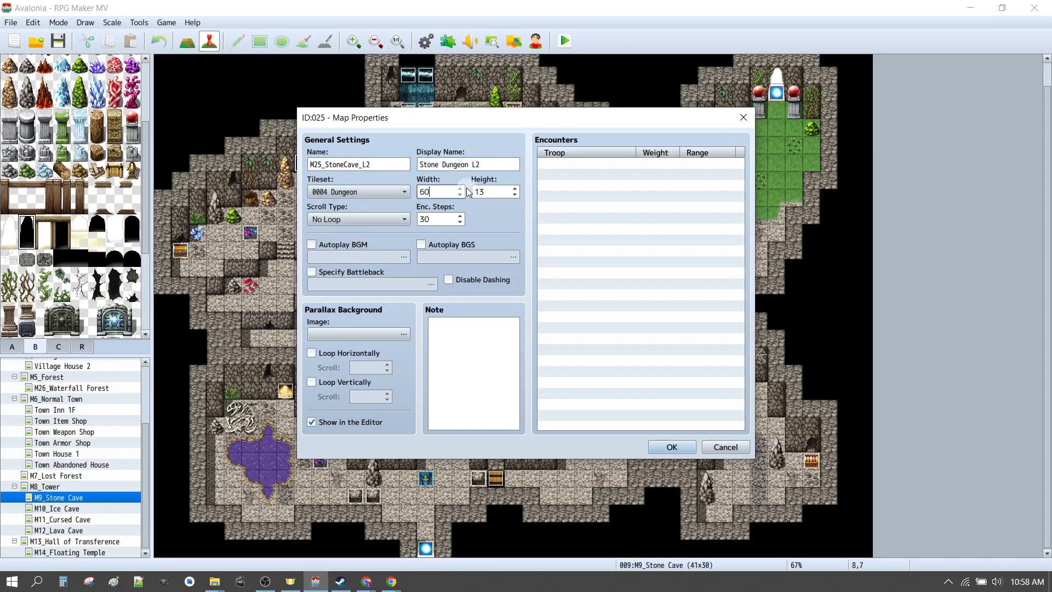
pyautogui.press('Tab')
pyautogui.write('60')
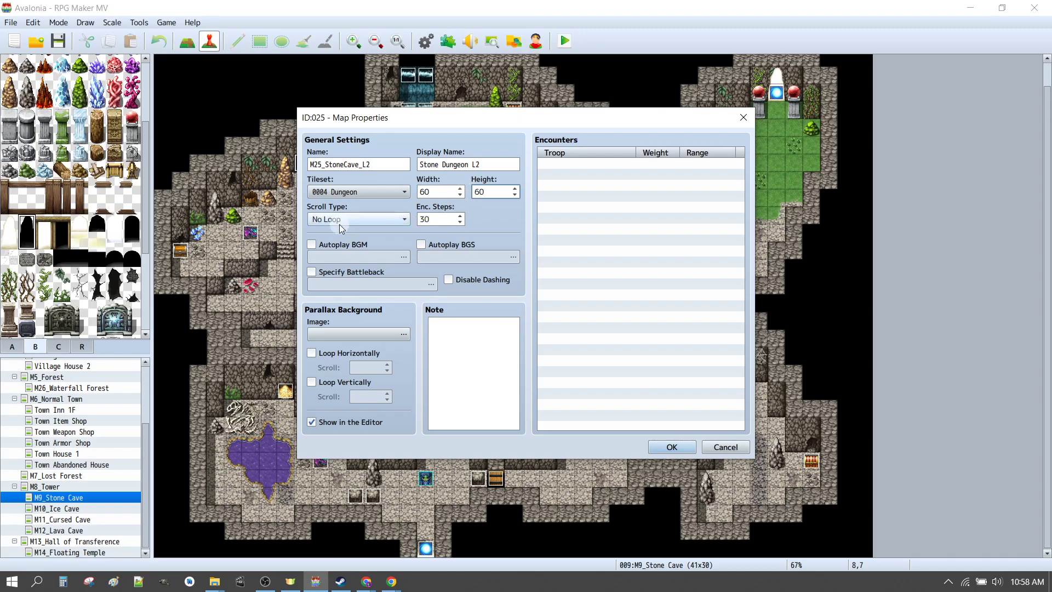
pyautogui.doubleClick(438, 218)
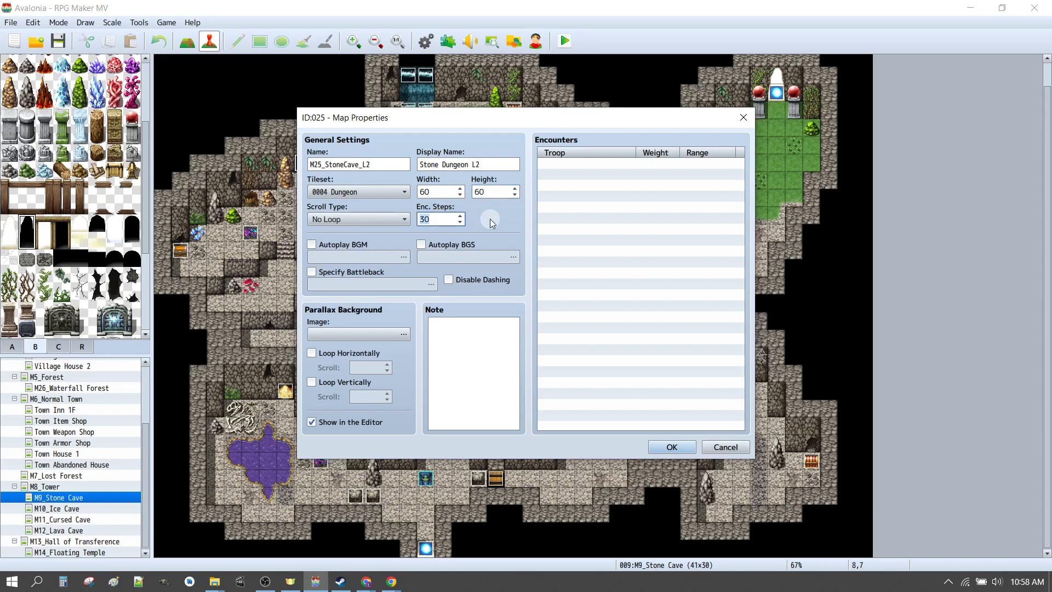
pyautogui.click(570, 164)
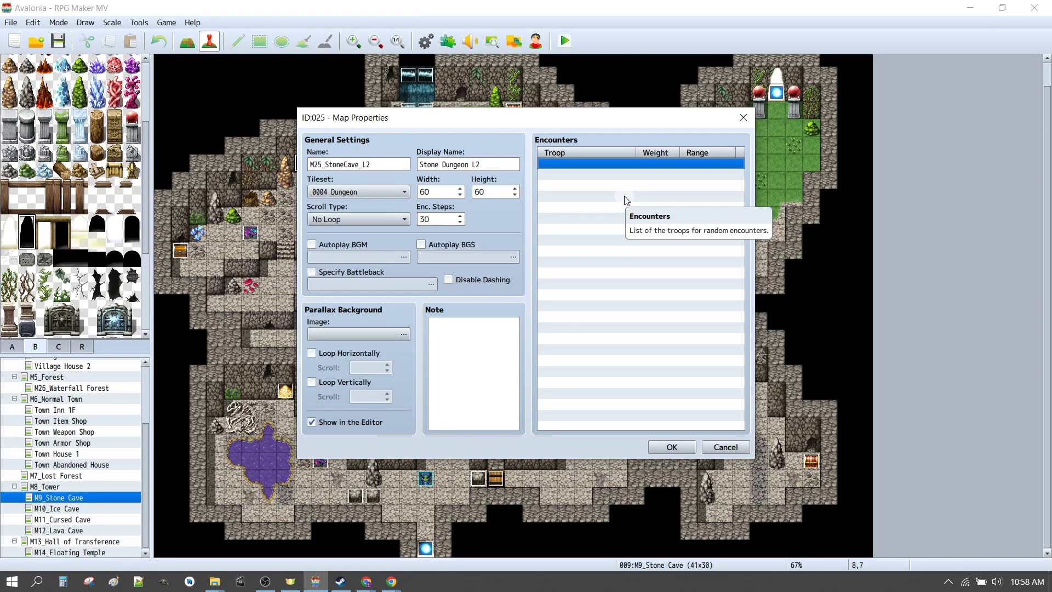
pyautogui.click(353, 248)
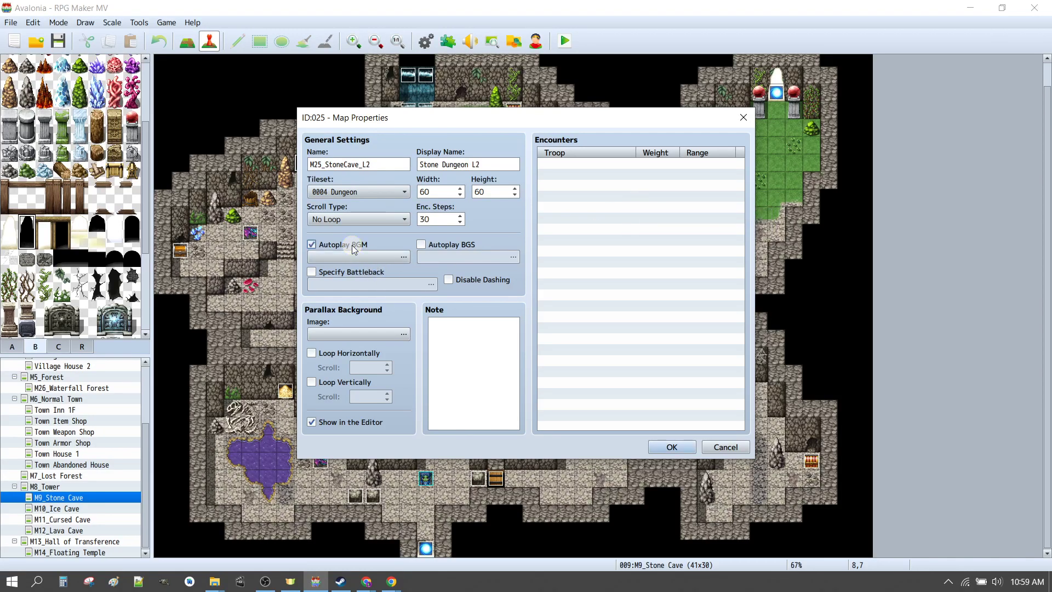
# Set the map's background music to Dungeon1.
pyautogui.click(345, 256)
pyautogui.click(479, 245)
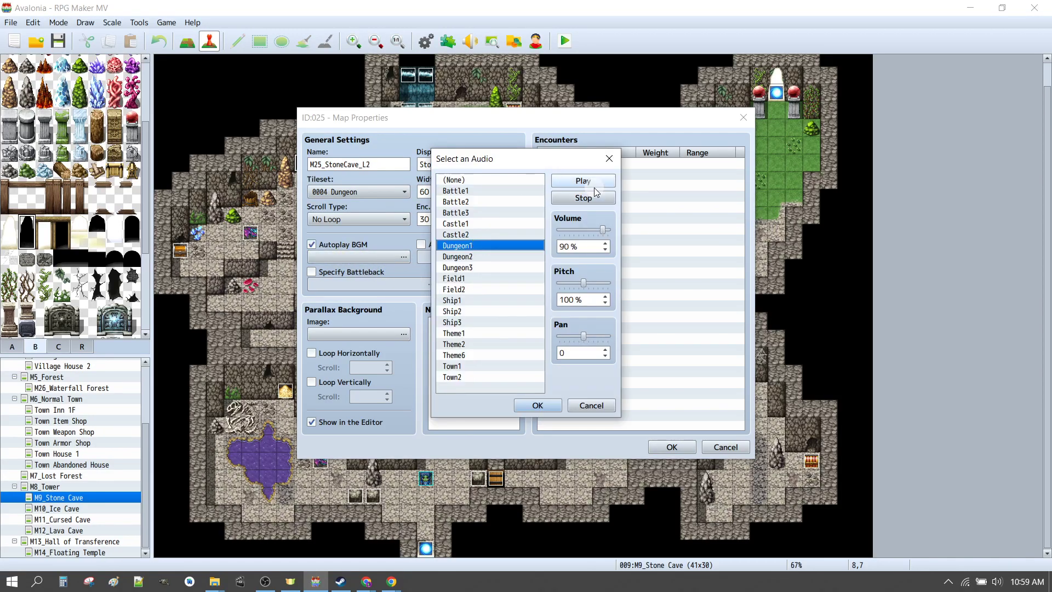
pyautogui.click(537, 405)
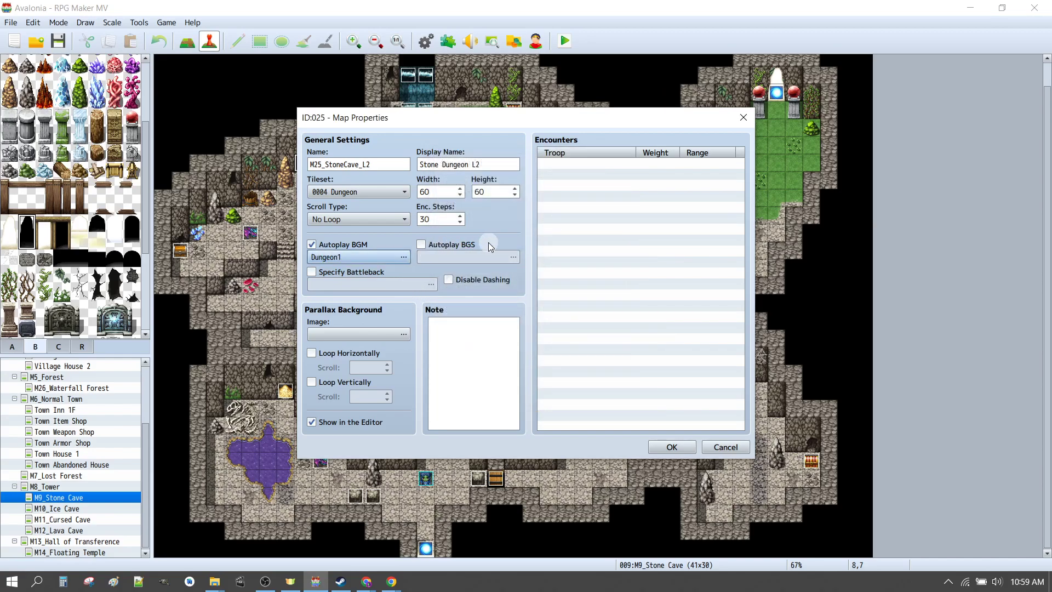
# Enable Autoplay BGS with the Darkness sound and save the new map's properties.
pyautogui.click(437, 244)
pyautogui.click(455, 257)
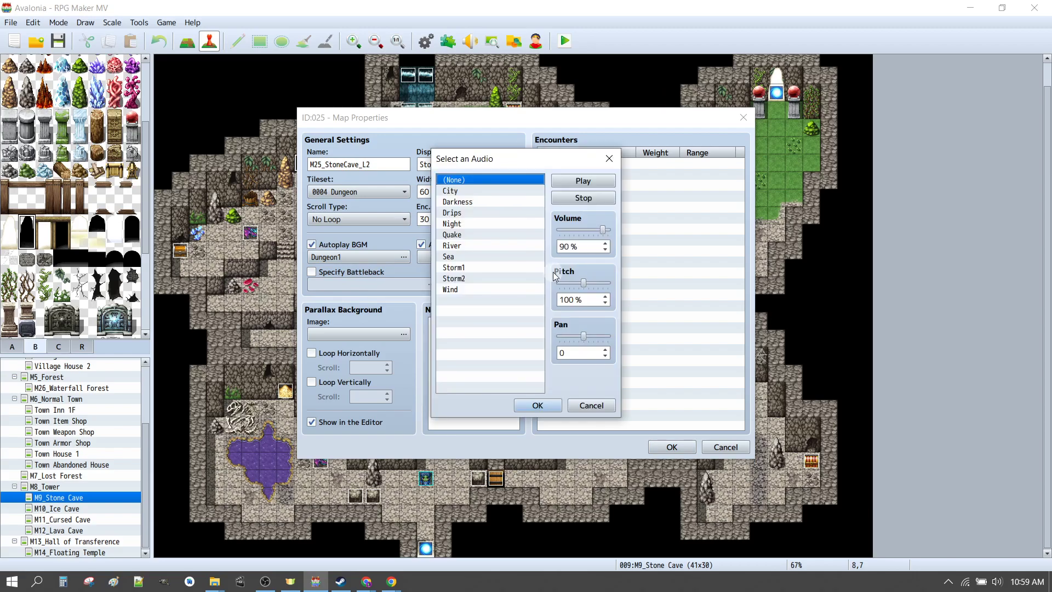
pyautogui.click(469, 202)
pyautogui.click(577, 182)
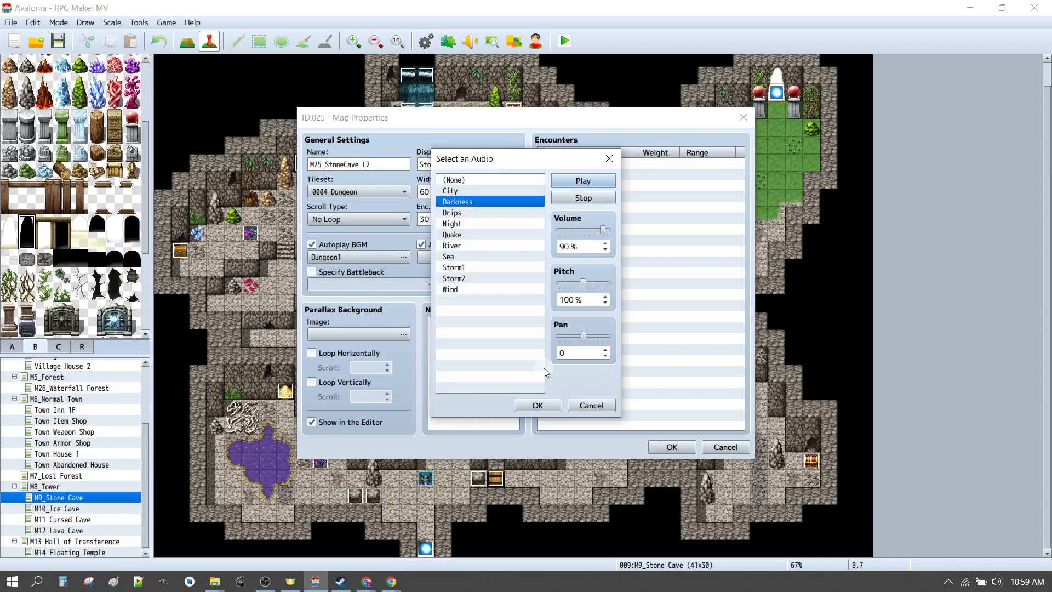
pyautogui.click(580, 203)
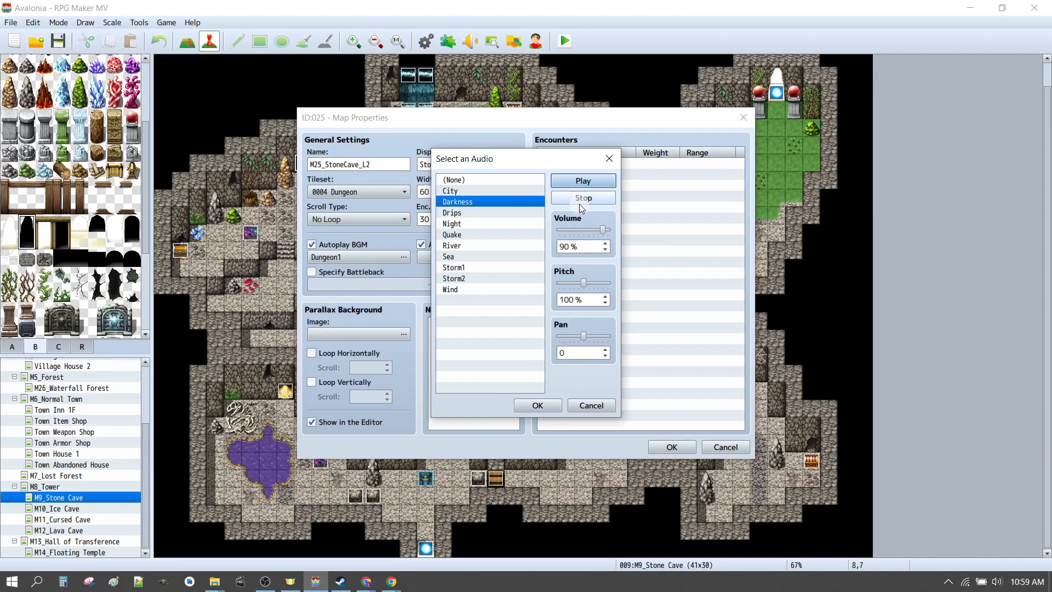
pyautogui.click(537, 405)
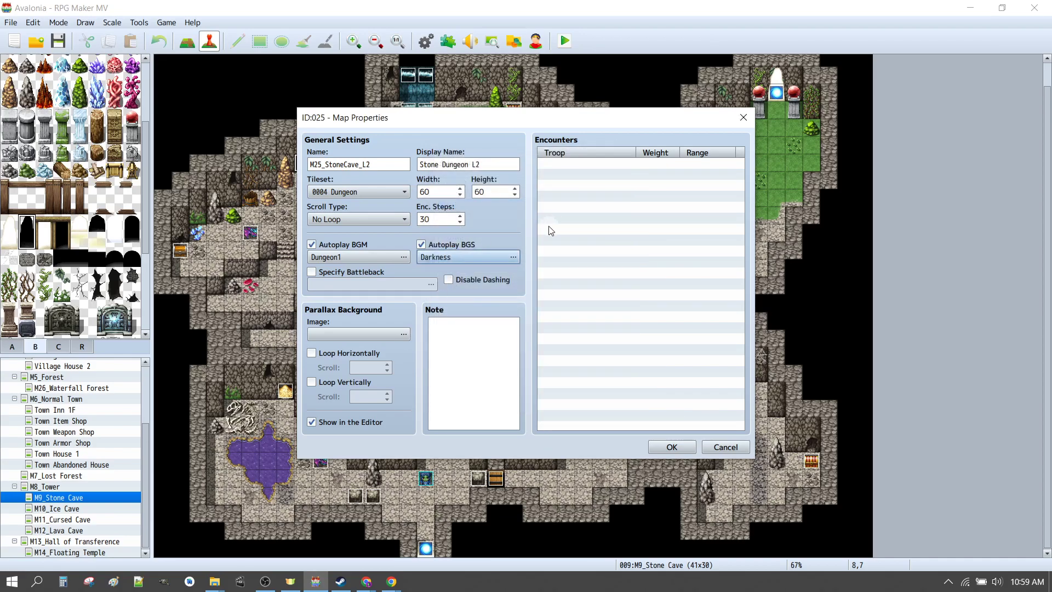
pyautogui.click(601, 216)
pyautogui.click(594, 298)
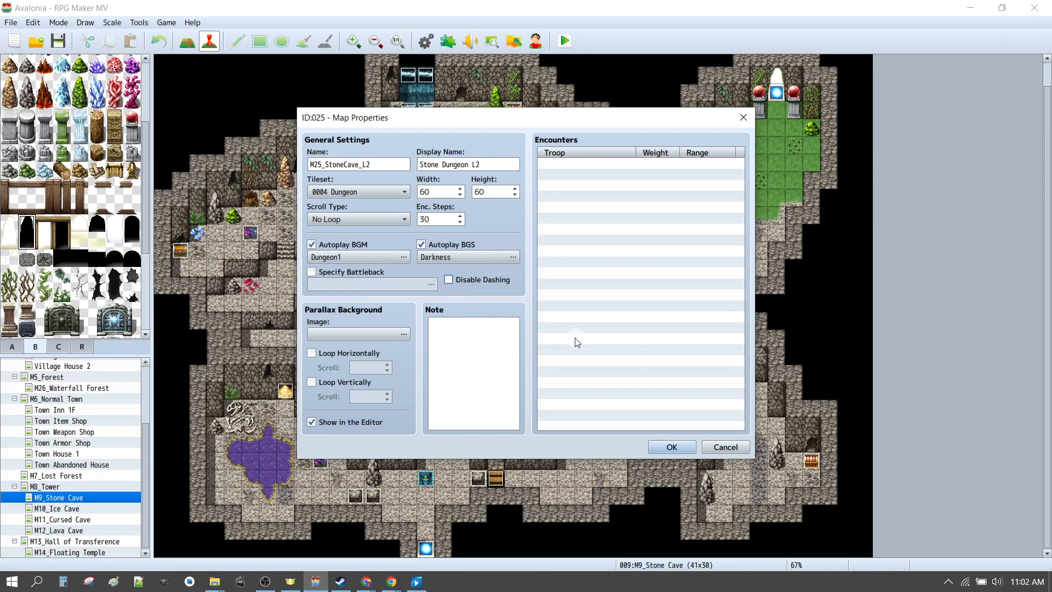
pyautogui.click(672, 447)
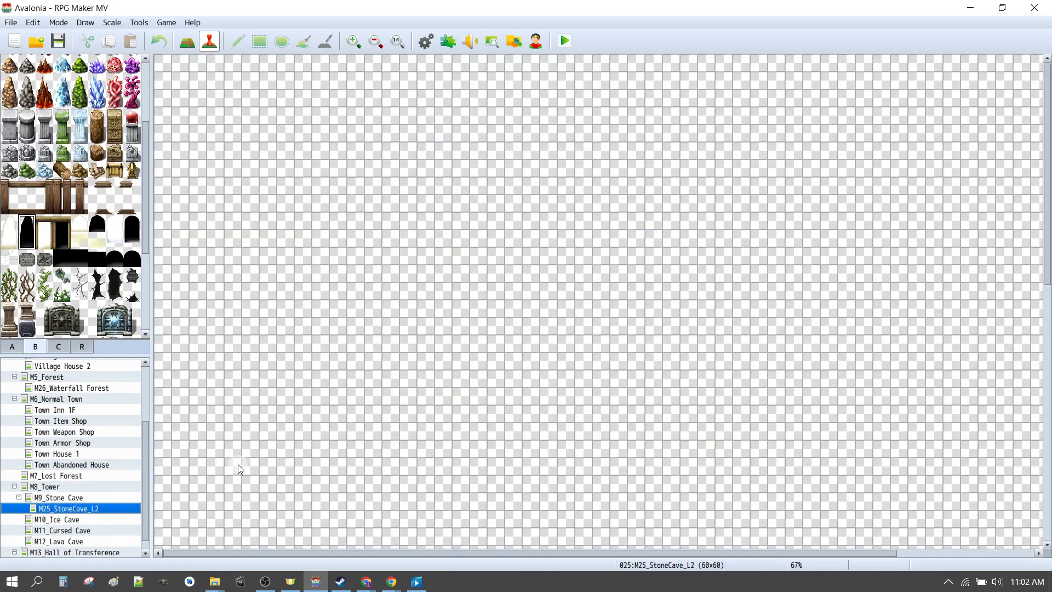
pyautogui.keyDown('ctrl'); pyautogui.scroll(-1, 471, 196); pyautogui.keyUp('ctrl')
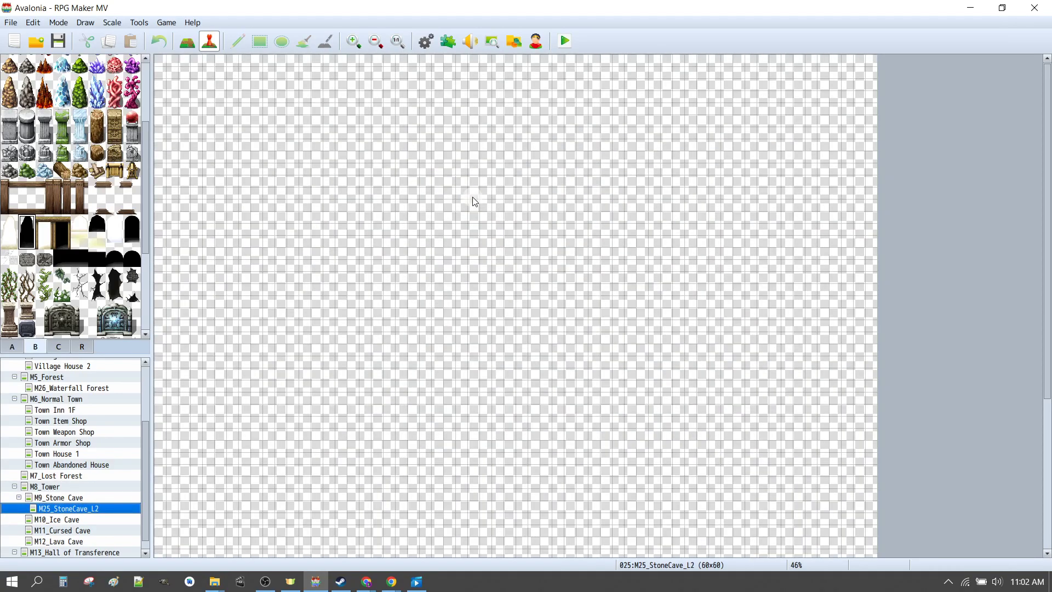
pyautogui.click(377, 49)
pyautogui.click(382, 48)
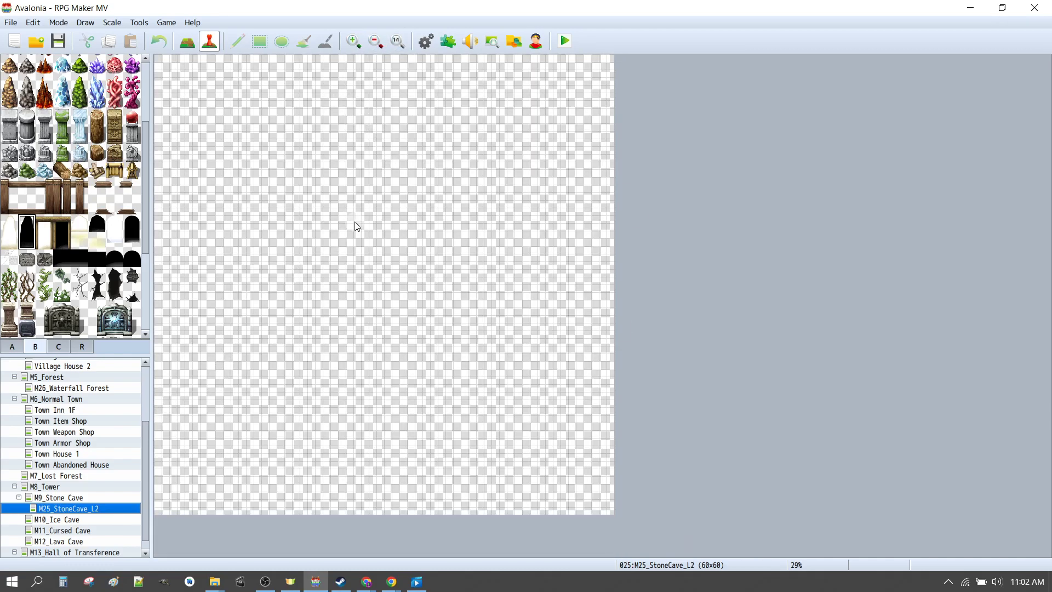
pyautogui.click(54, 498)
pyautogui.keyDown('ctrl'); pyautogui.scroll(3, 298, 252); pyautogui.keyUp('ctrl')
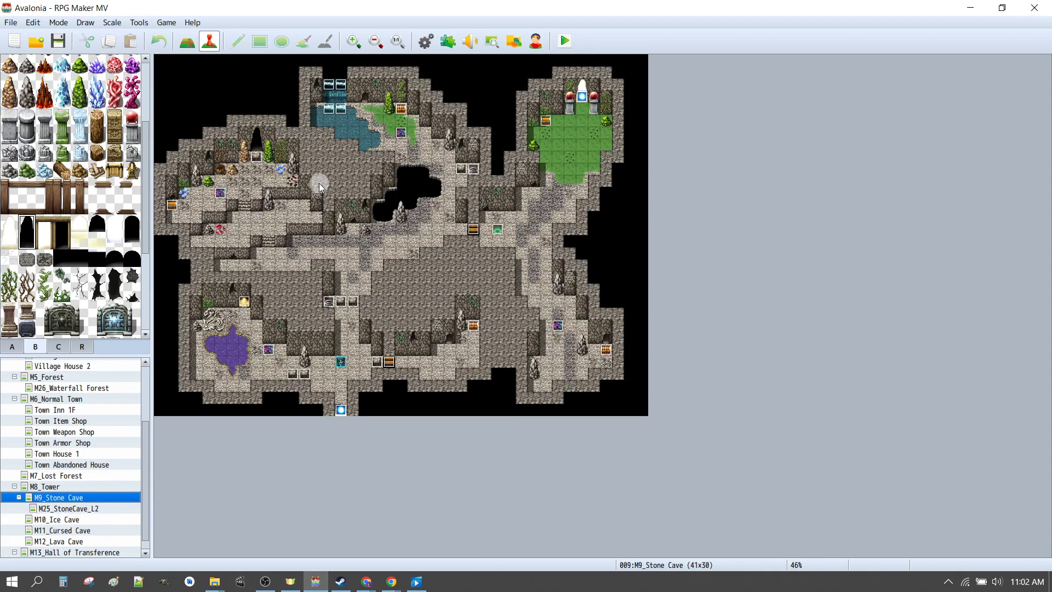
pyautogui.doubleClick(50, 498)
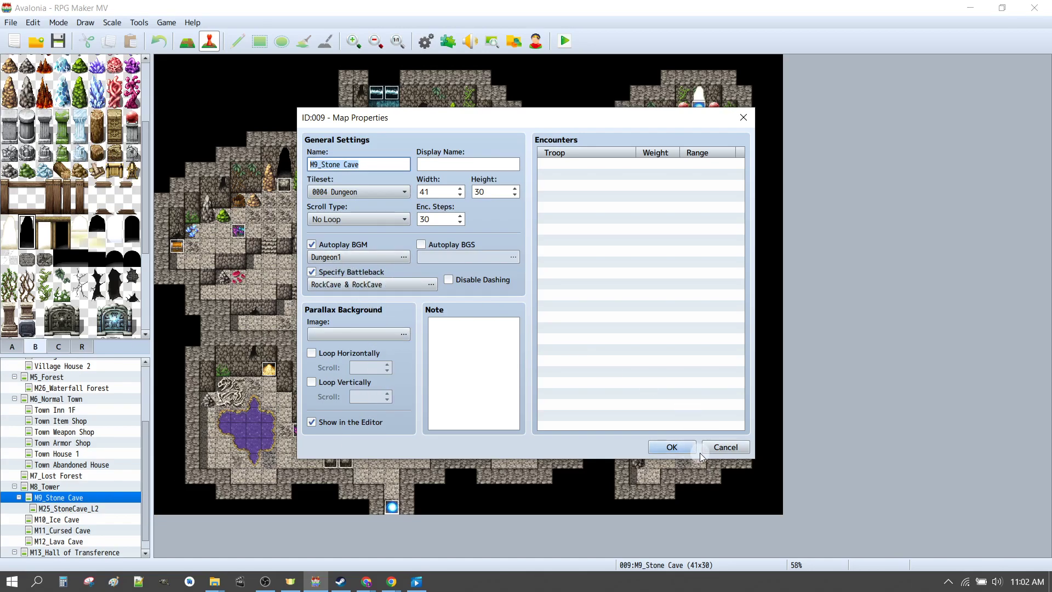
pyautogui.click(727, 447)
pyautogui.click(64, 509)
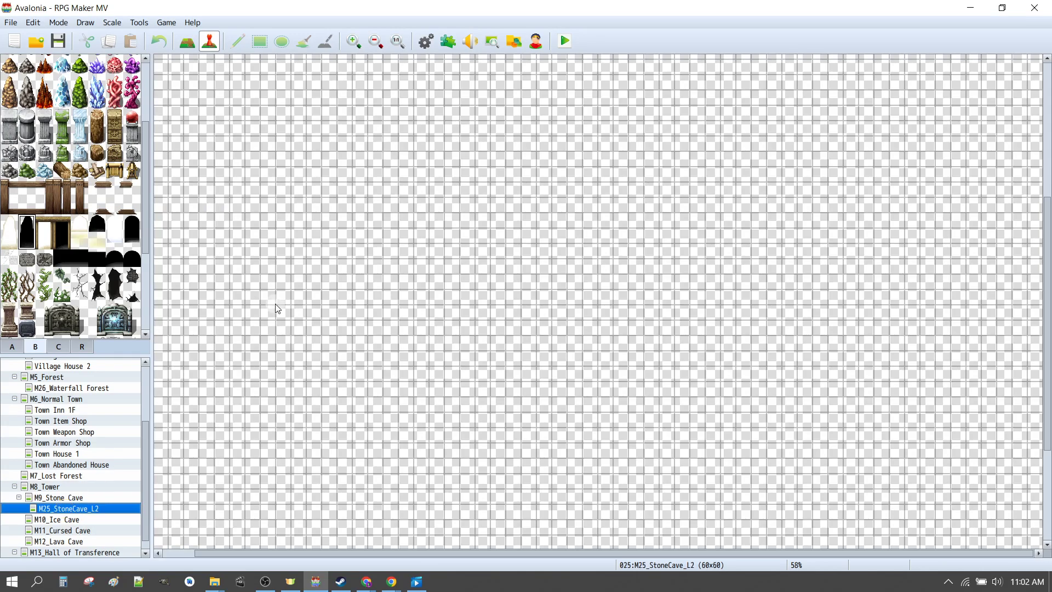
pyautogui.doubleClick(68, 509)
# Set the battleback to RockCave for both the battle floor and the battle wall.
pyautogui.click(352, 284)
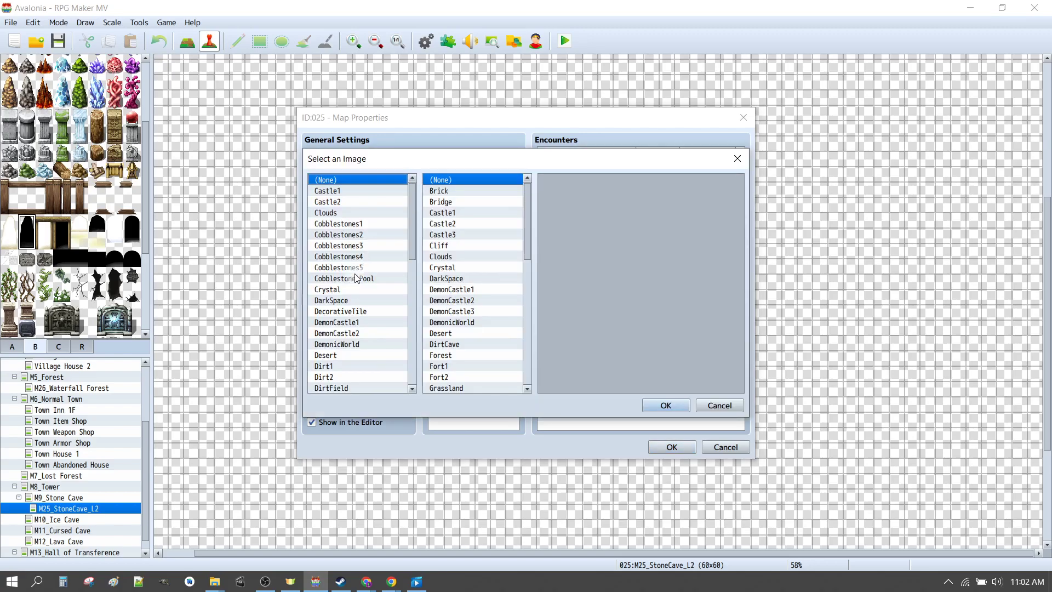
pyautogui.press('r')
pyautogui.scroll(-2, 366, 325)
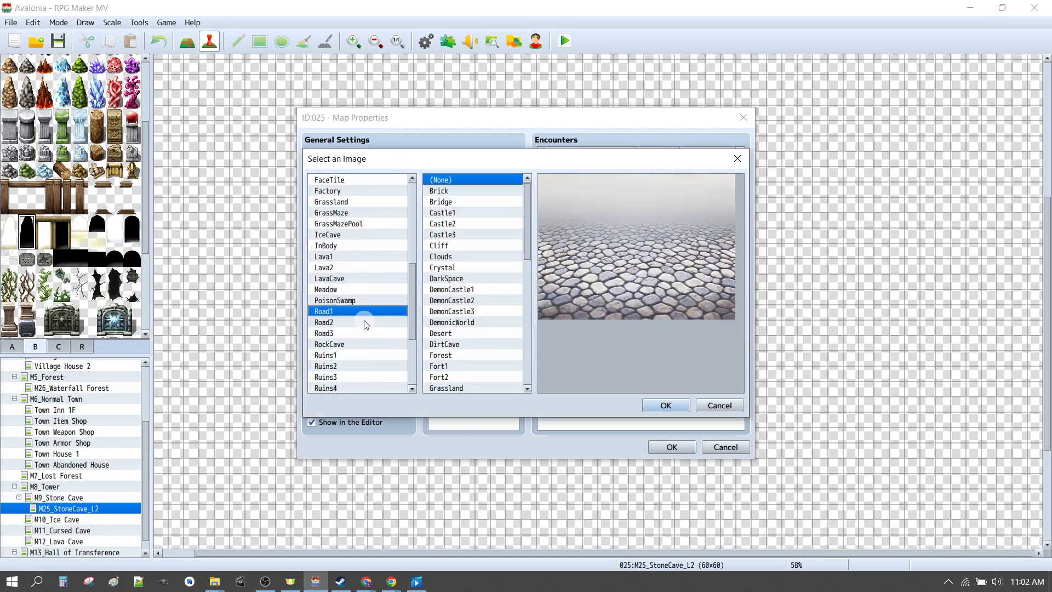
pyautogui.click(341, 345)
pyautogui.click(481, 266)
pyautogui.press('r')
pyautogui.scroll(-1, 499, 349)
pyautogui.scroll(-2, 499, 349)
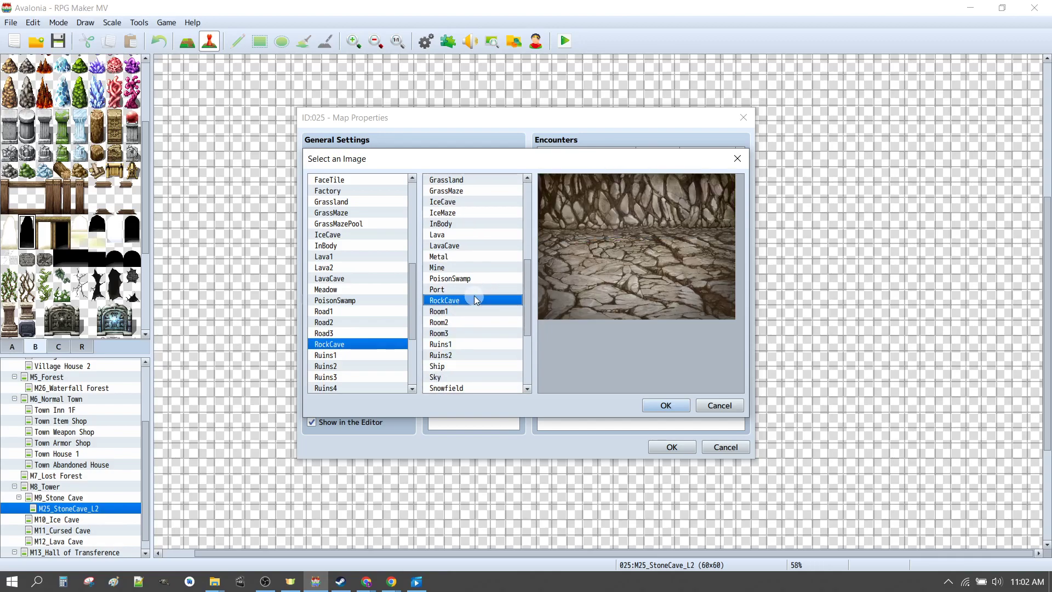
pyautogui.scroll(-1, 474, 297)
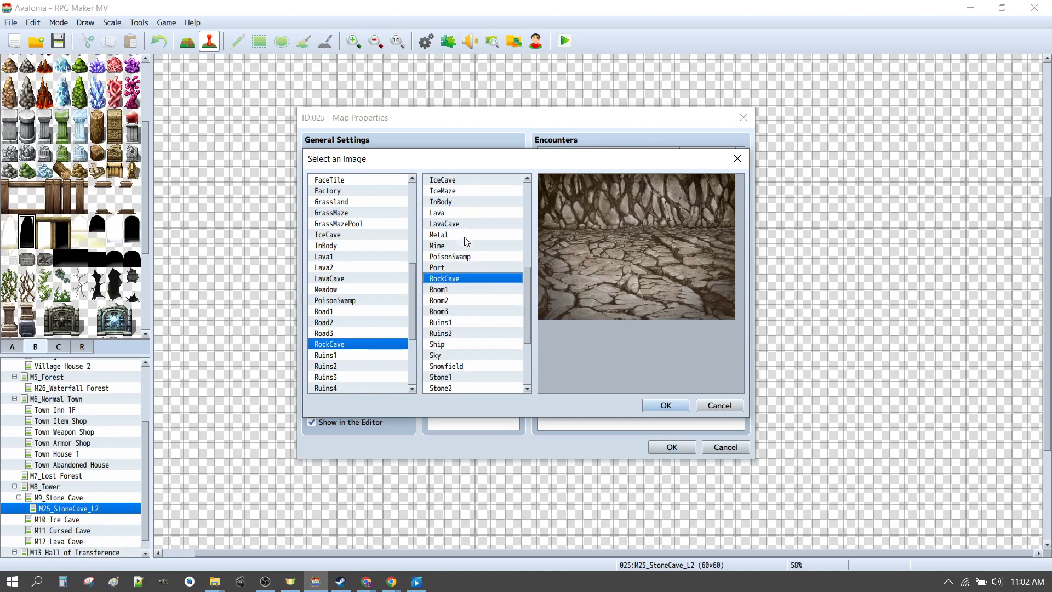
pyautogui.scroll(-1, 463, 331)
pyautogui.scroll(-1, 469, 306)
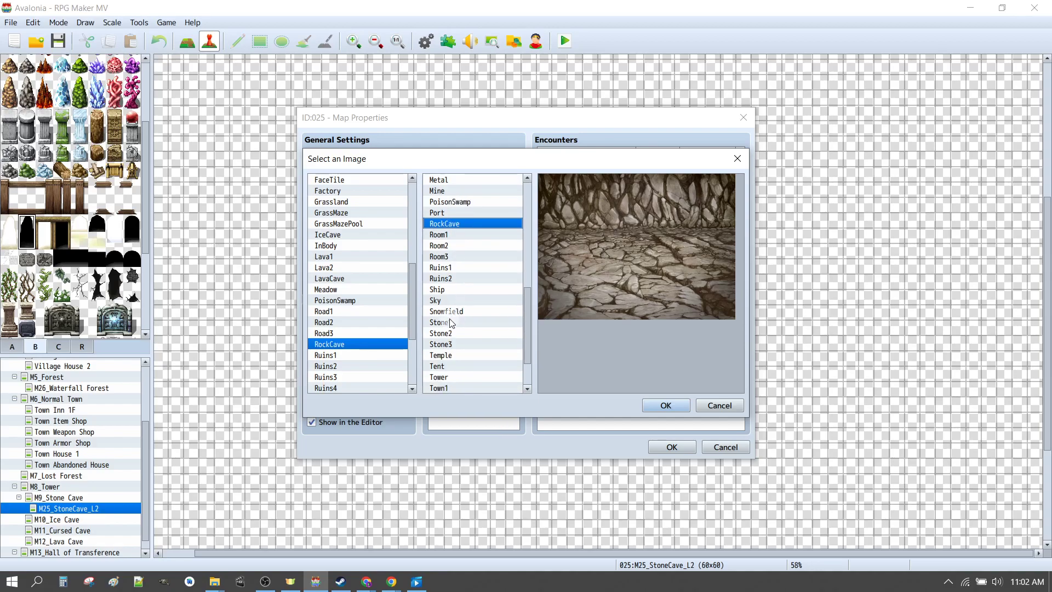
pyautogui.click(449, 322)
pyautogui.click(453, 333)
pyautogui.click(450, 344)
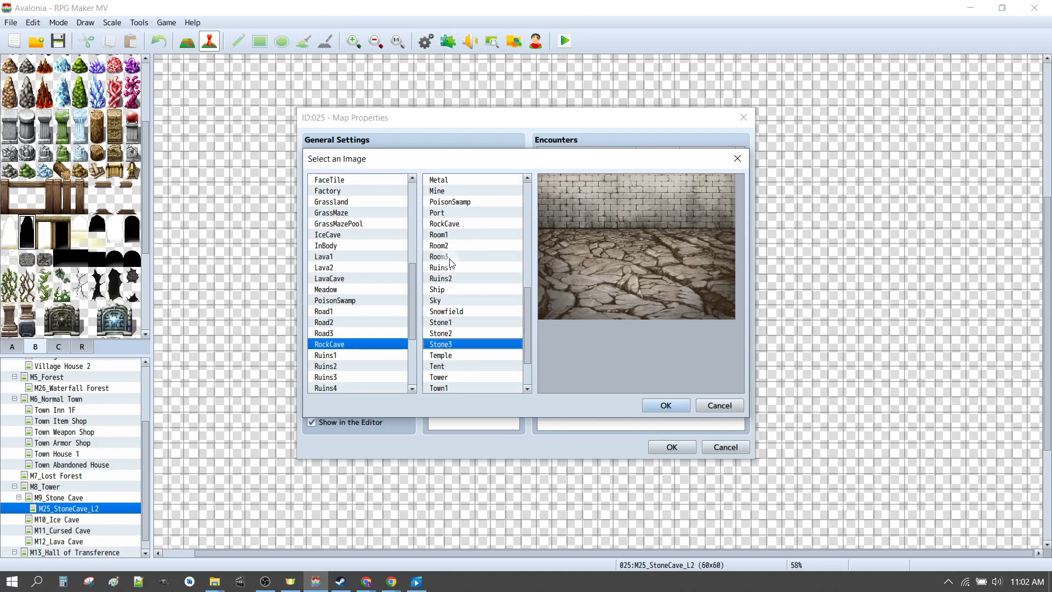
pyautogui.click(450, 223)
pyautogui.click(665, 406)
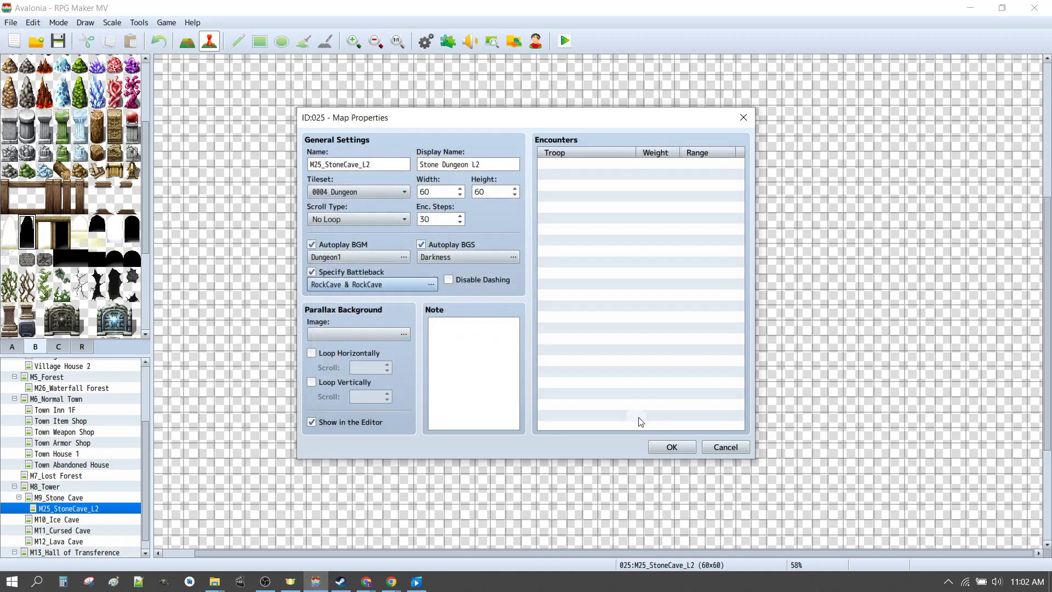
# Disable dashing on the map and save the map properties.
pyautogui.click(467, 280)
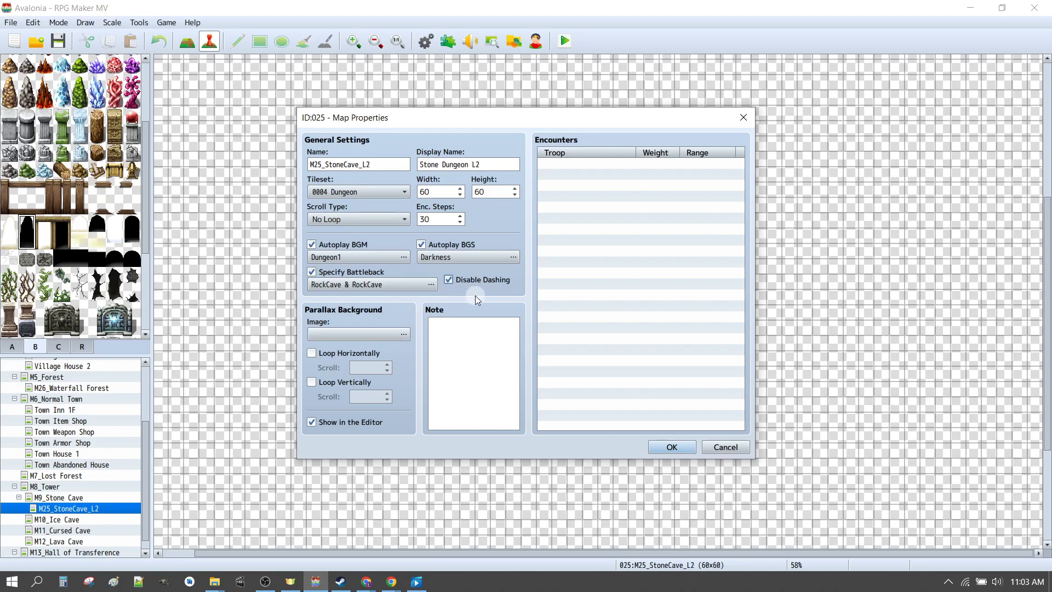
pyautogui.click(367, 309)
pyautogui.click(470, 313)
pyautogui.click(580, 164)
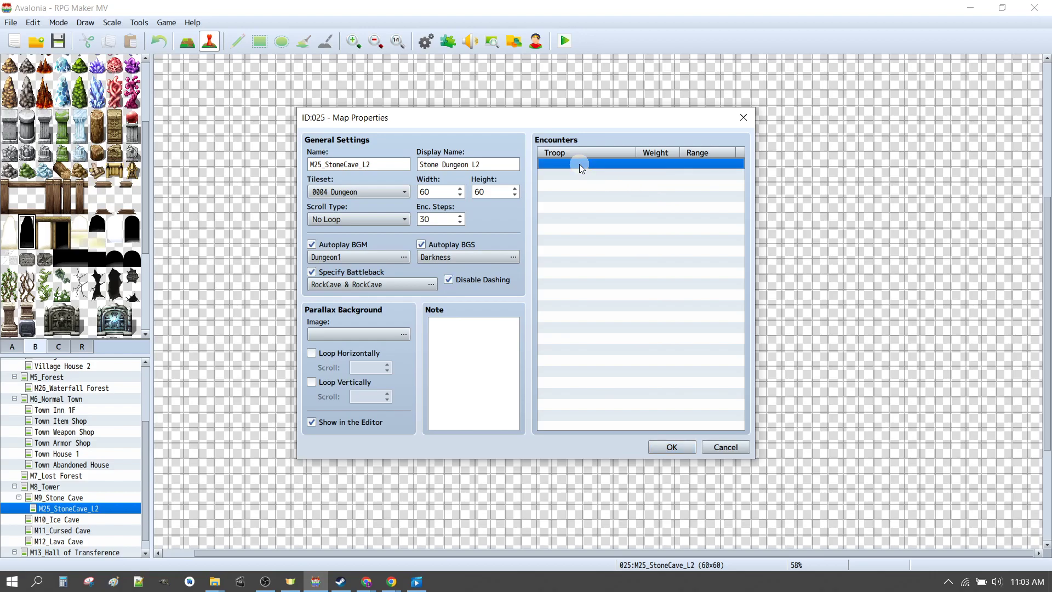
pyautogui.click(669, 446)
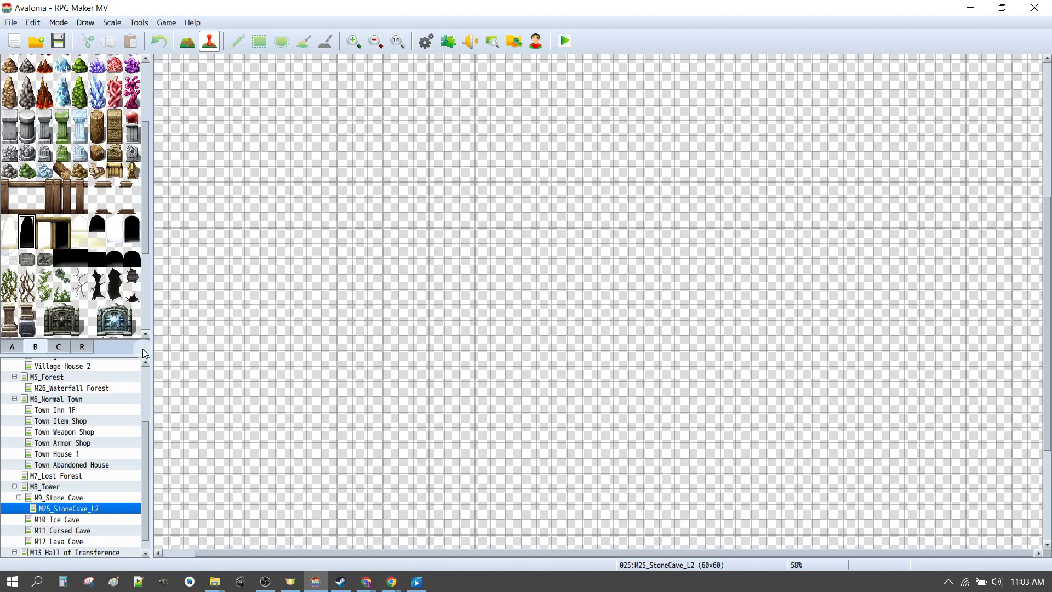
pyautogui.click(11, 347)
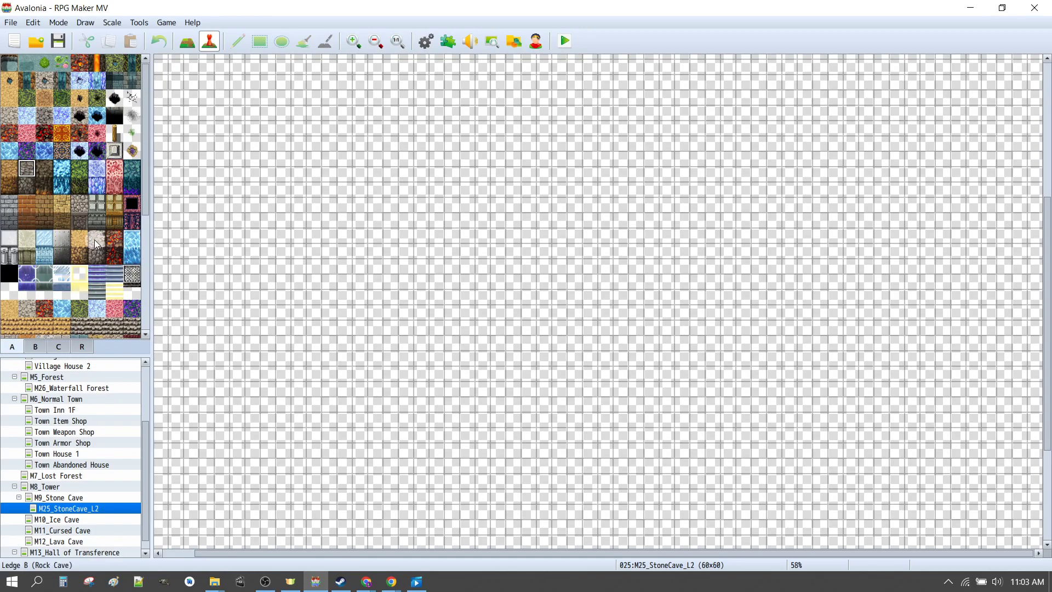
pyautogui.click(27, 185)
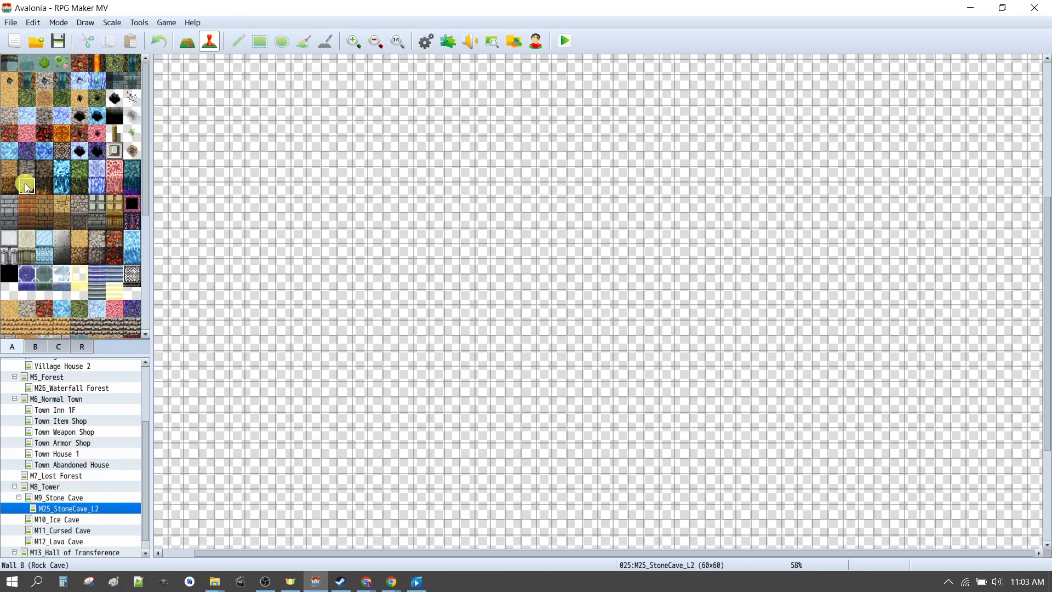
pyautogui.click(37, 119)
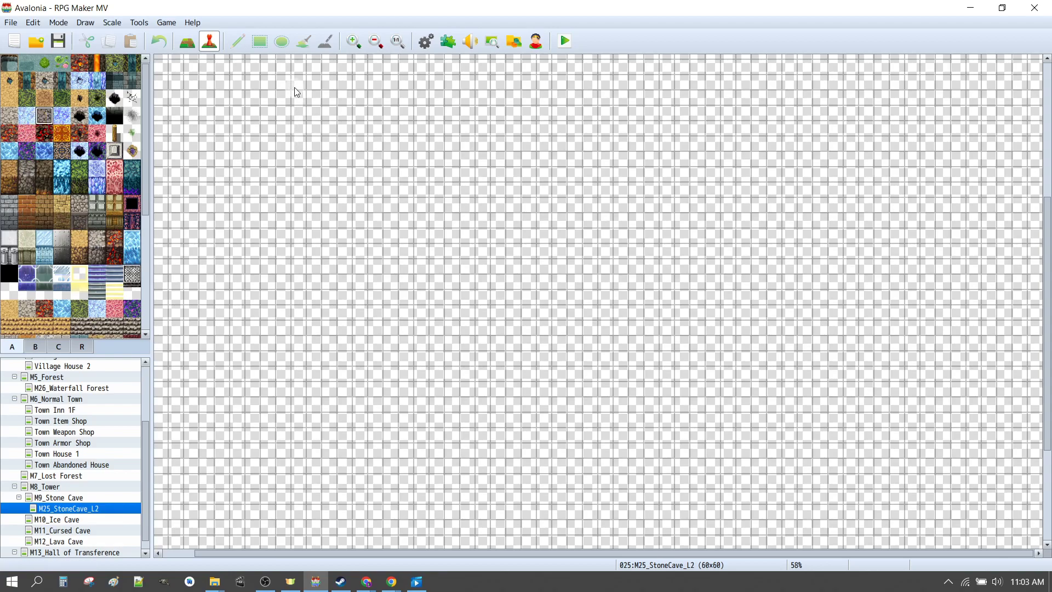
pyautogui.click(188, 44)
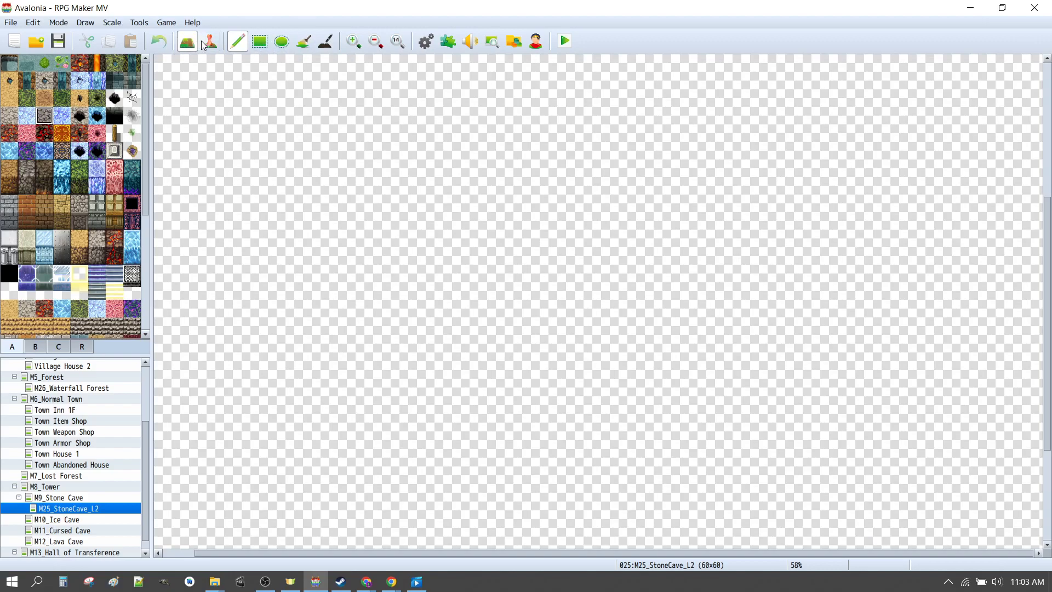
pyautogui.click(303, 41)
pyautogui.click(301, 202)
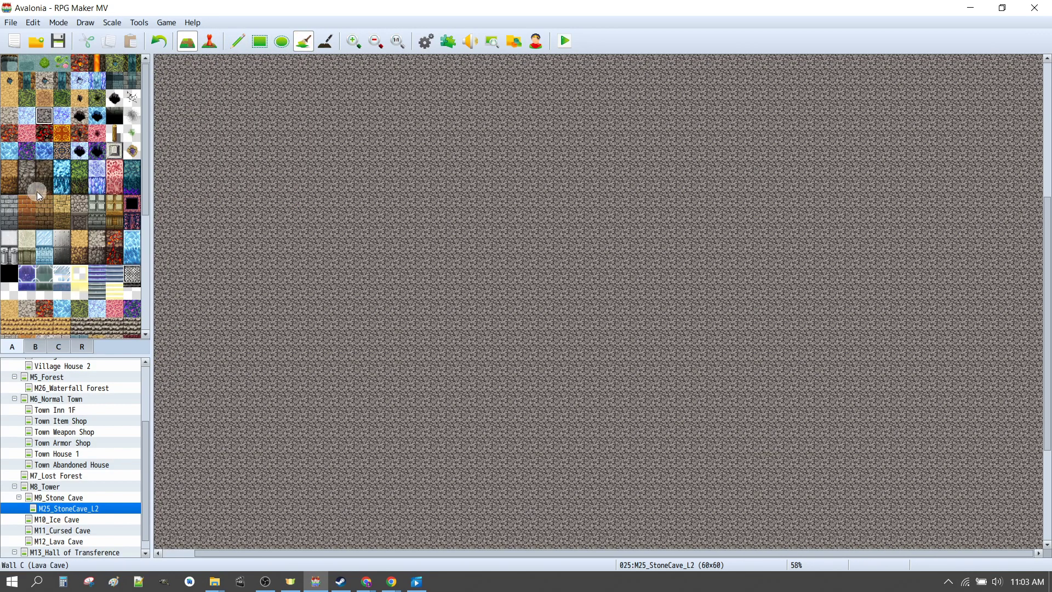
pyautogui.click(28, 171)
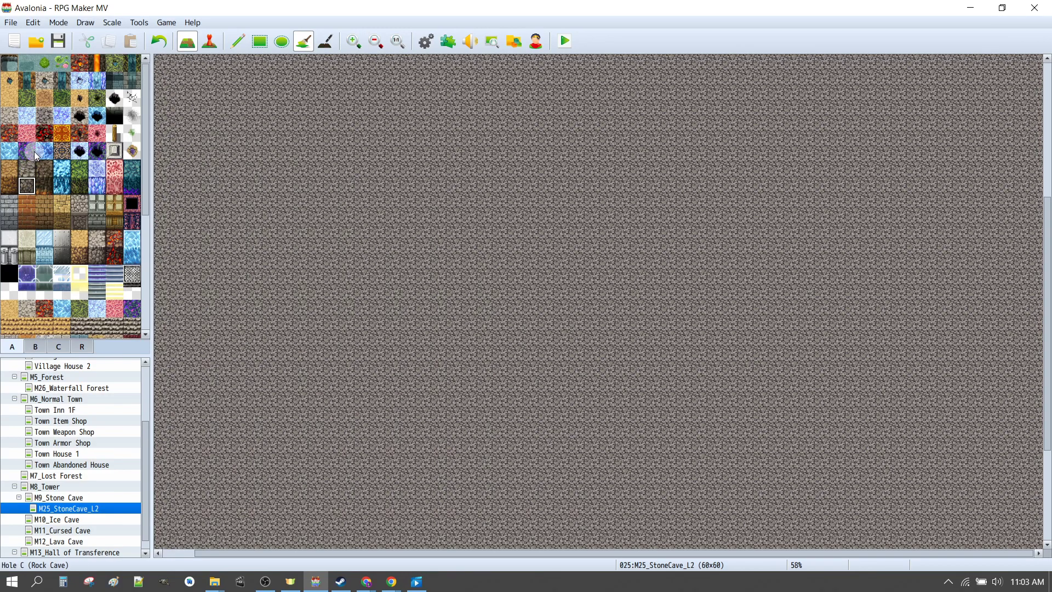
pyautogui.moveTo(27, 170); pyautogui.dragTo(27, 187)
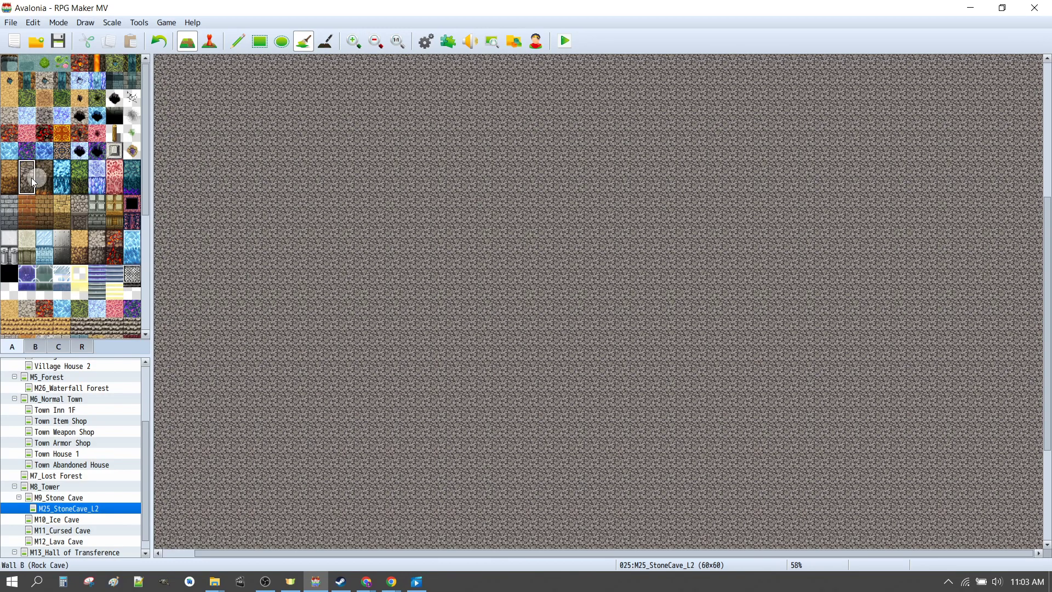
pyautogui.click(165, 72)
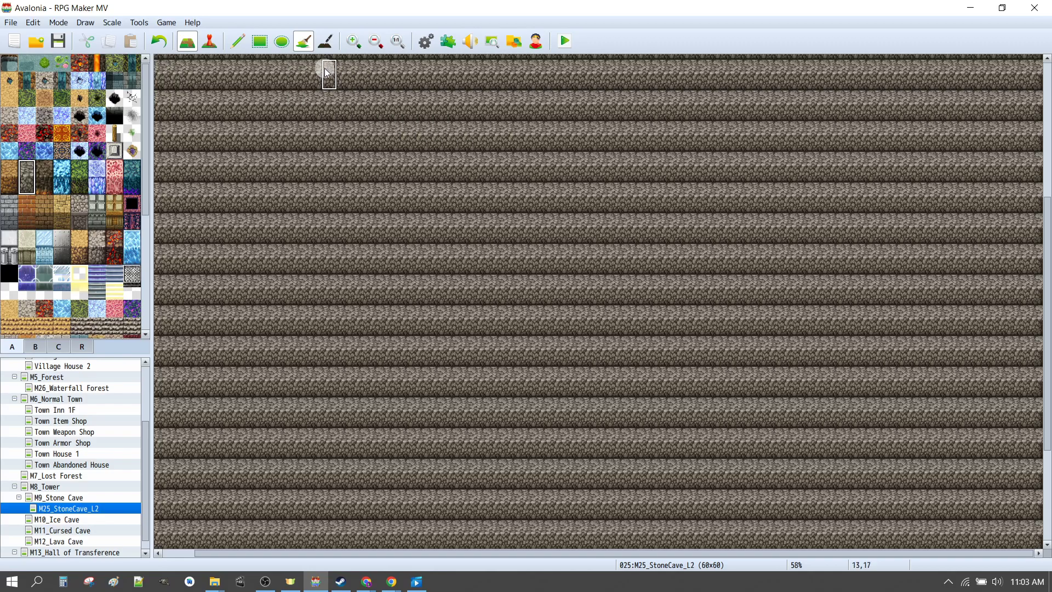
pyautogui.hotkey('ctrl', 'z')
pyautogui.click(259, 45)
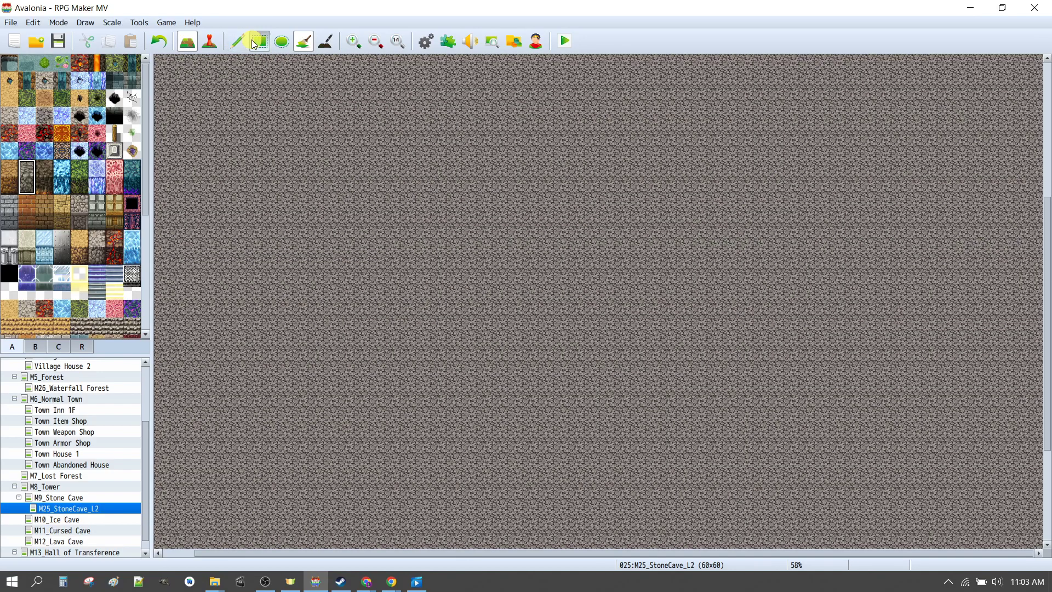
pyautogui.click(163, 71)
pyautogui.moveTo(163, 71); pyautogui.dragTo(1038, 91)
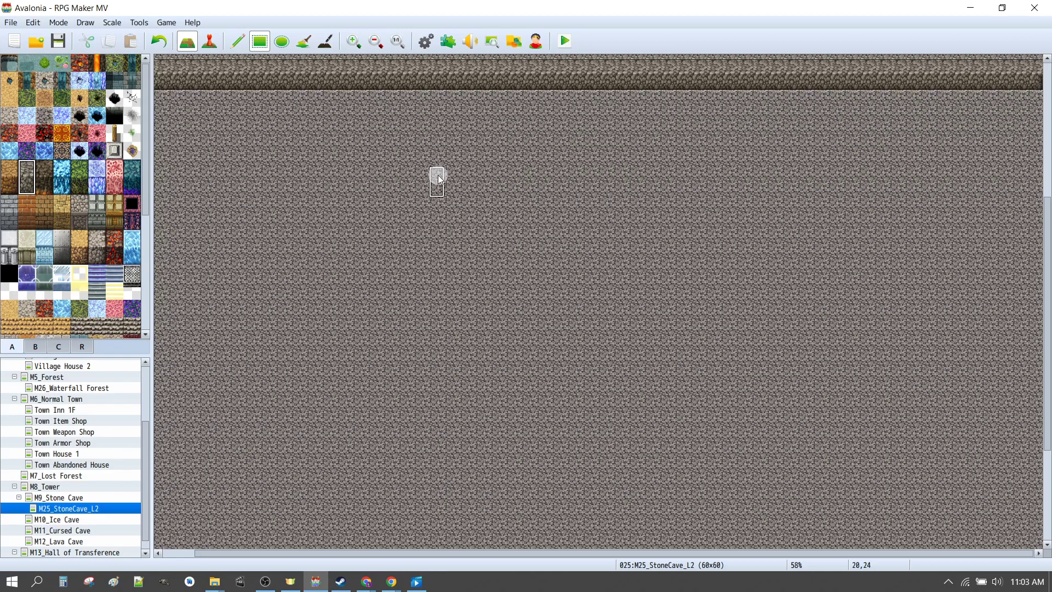
pyautogui.hotkey('ctrl', 'z')
pyautogui.hotkey('ctrl', 'z')
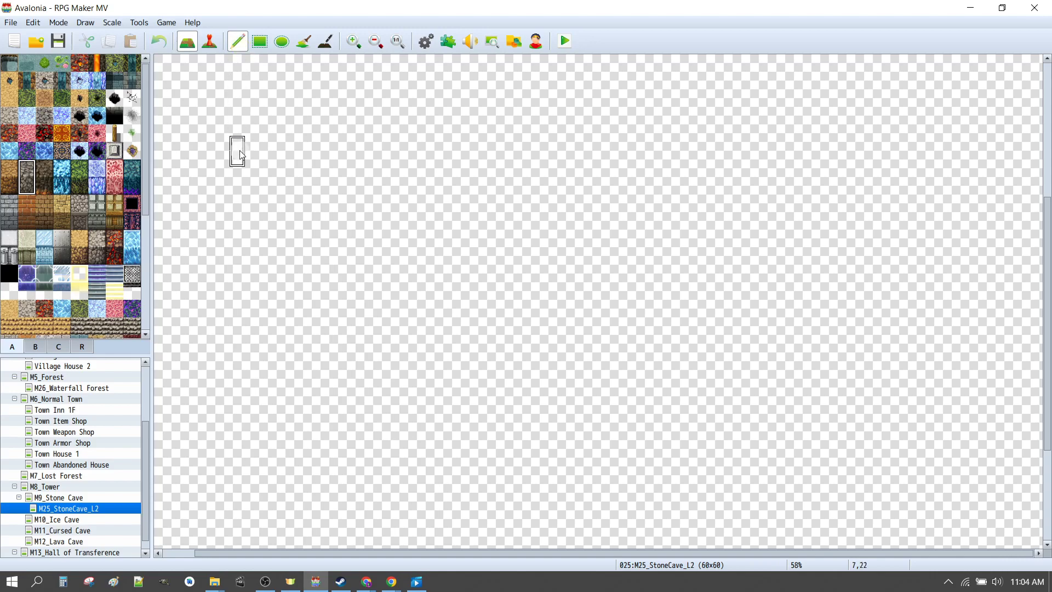
# Generate a Rooms-type dungeon with stone walls and a stone floor on M25_StoneCave_L2.
pyautogui.rightClick(241, 154)
pyautogui.click(118, 509)
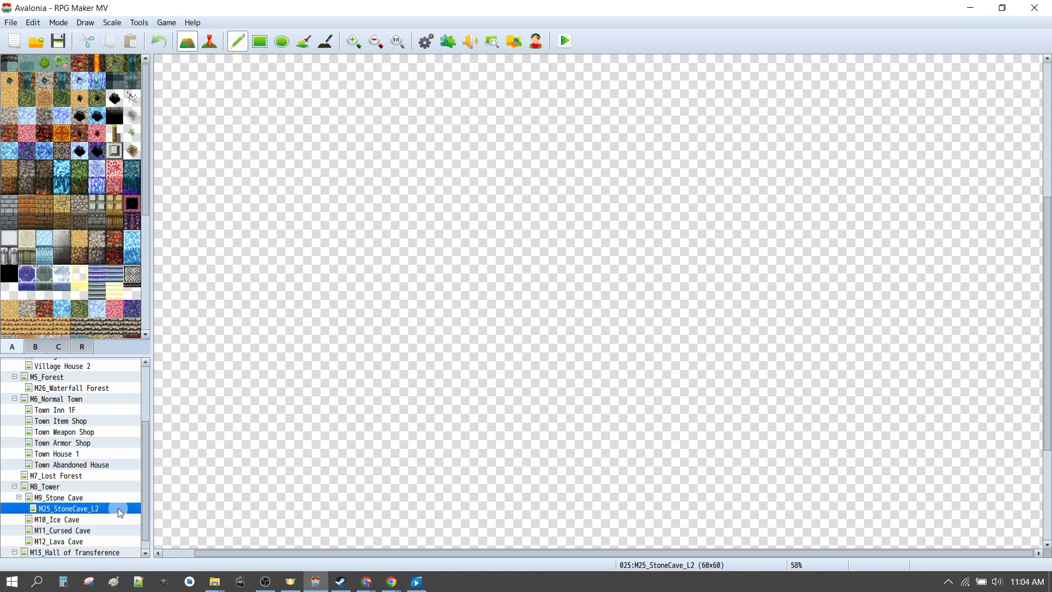
pyautogui.rightClick(68, 511)
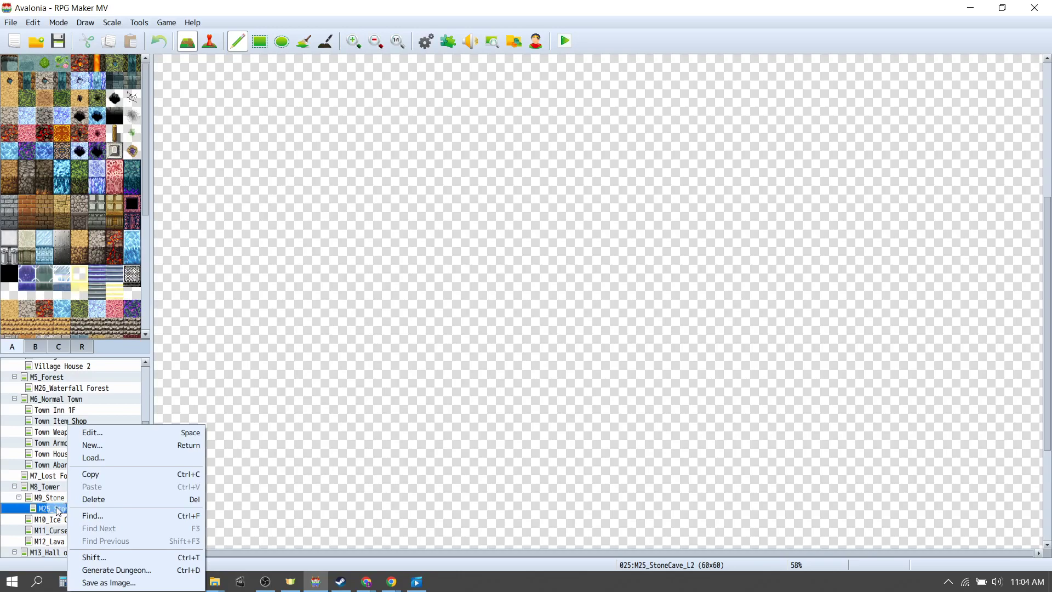
pyautogui.click(109, 570)
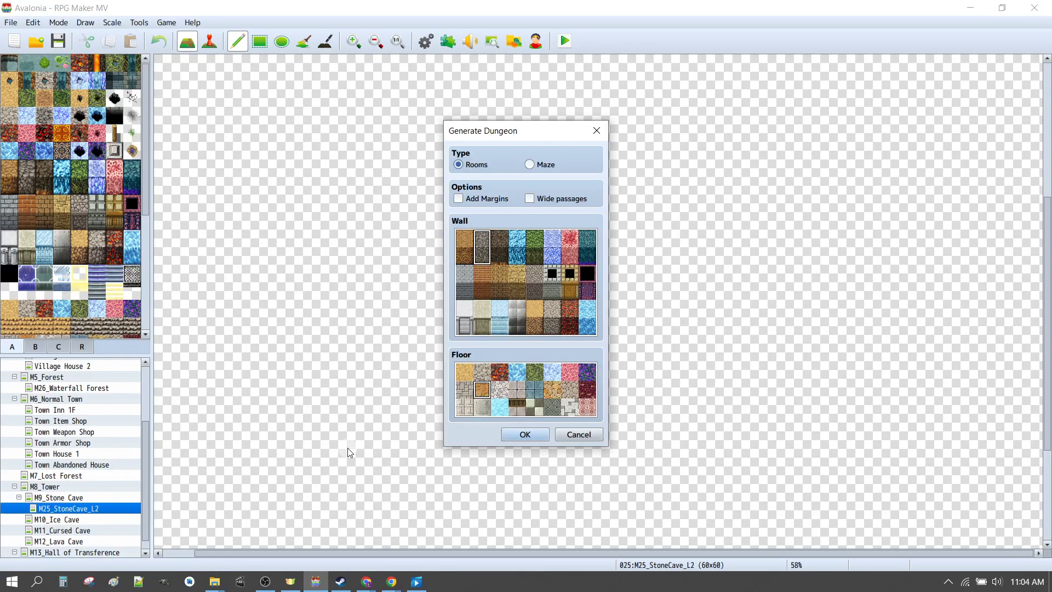
pyautogui.click(490, 225)
pyautogui.click(495, 222)
pyautogui.click(491, 274)
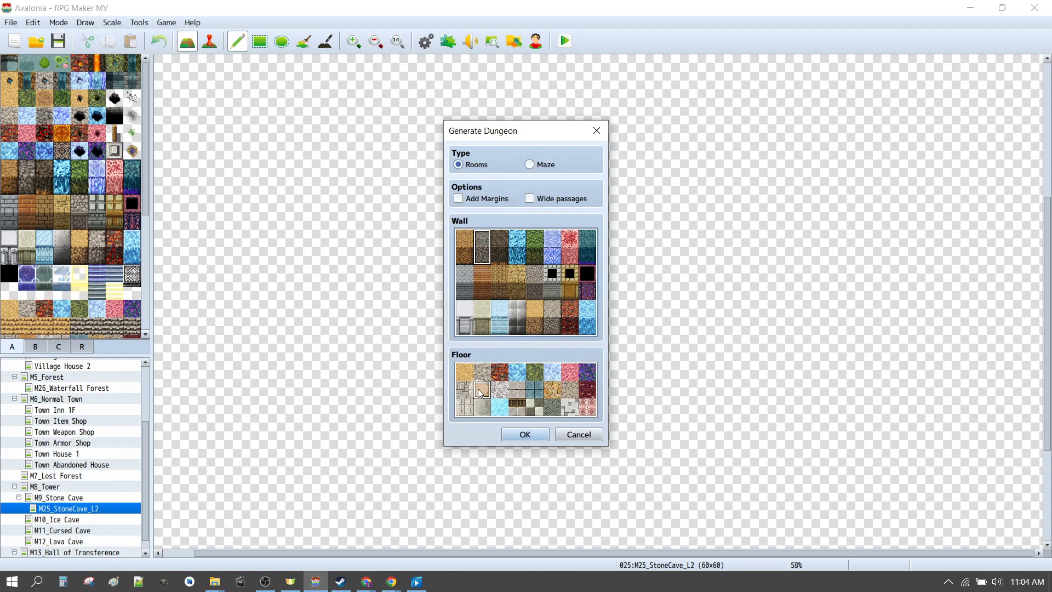
pyautogui.click(482, 372)
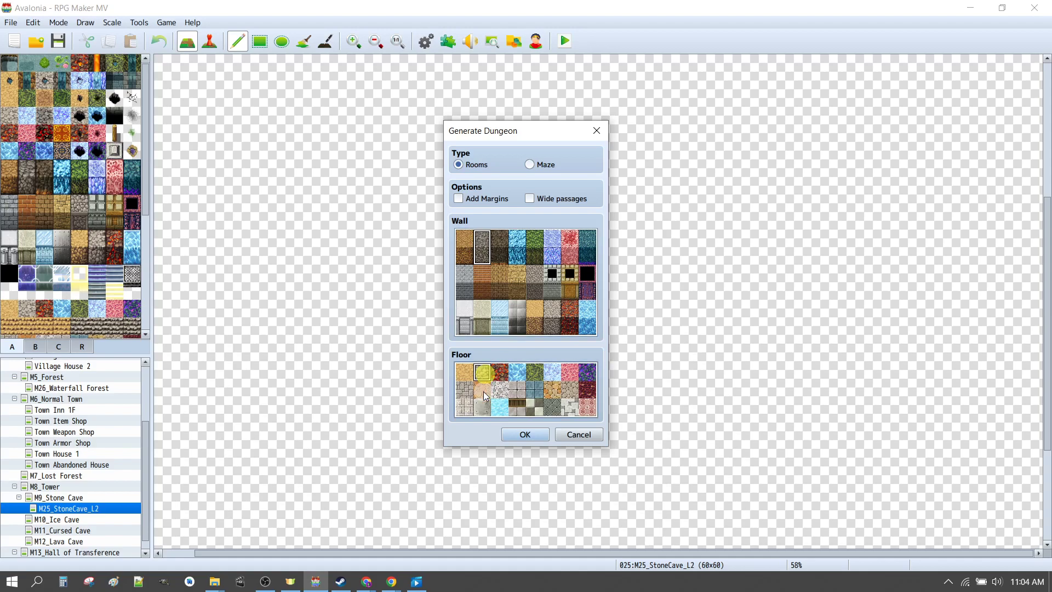
pyautogui.click(526, 434)
pyautogui.keyDown('ctrl'); pyautogui.scroll(-2, 526, 146); pyautogui.keyUp('ctrl')
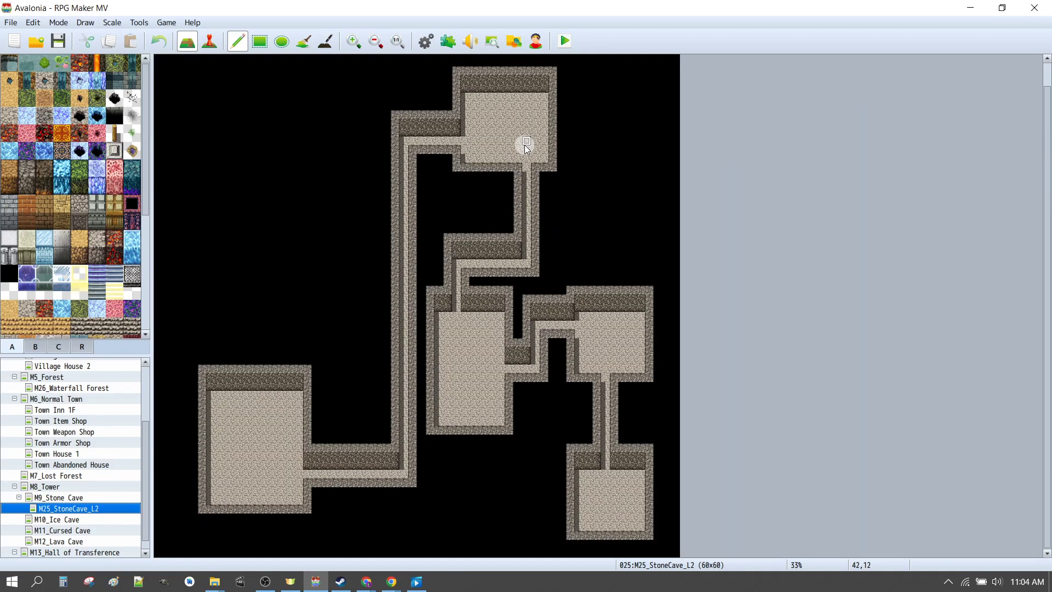
pyautogui.keyDown('ctrl'); pyautogui.scroll(-1, 442, 285); pyautogui.keyUp('ctrl')
pyautogui.keyDown('ctrl'); pyautogui.scroll(1, 442, 278); pyautogui.keyUp('ctrl')
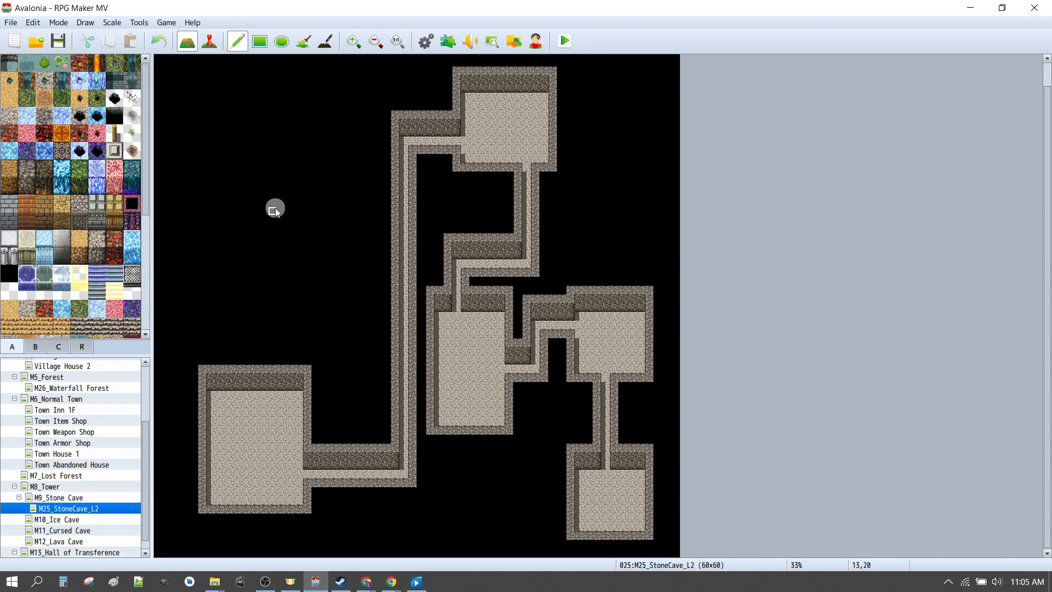
# Regenerate M25_StoneCave_L2 as a Maze that fills the whole 60×60 map.
pyautogui.rightClick(91, 510)
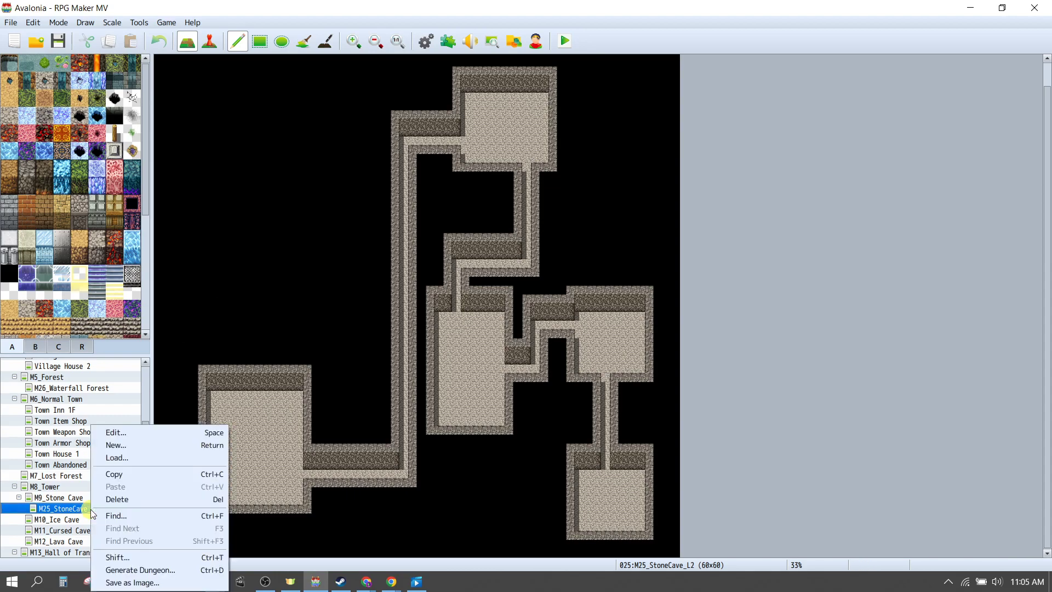
pyautogui.click(132, 570)
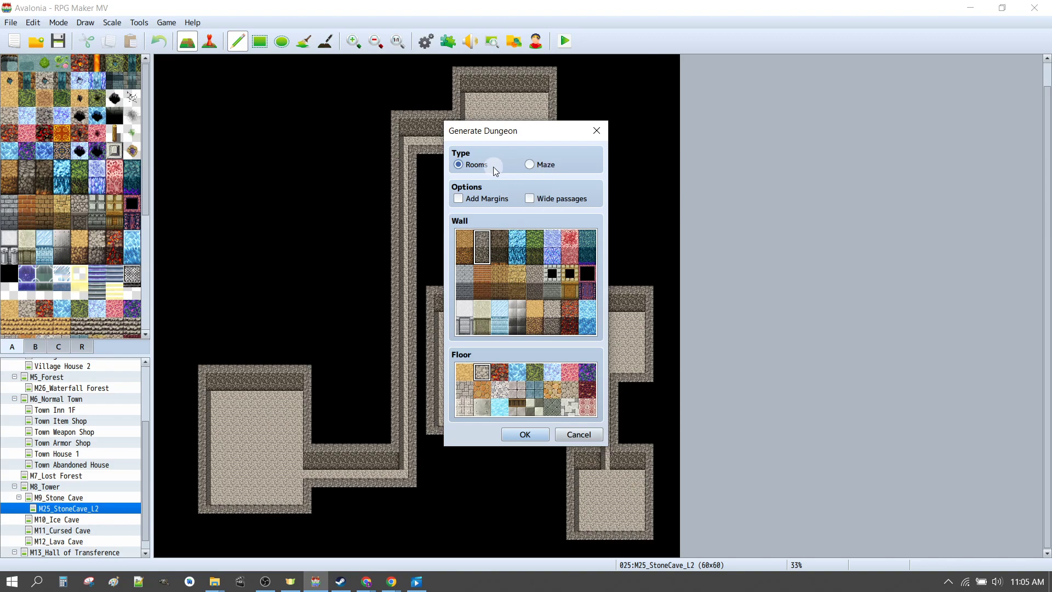
pyautogui.click(530, 165)
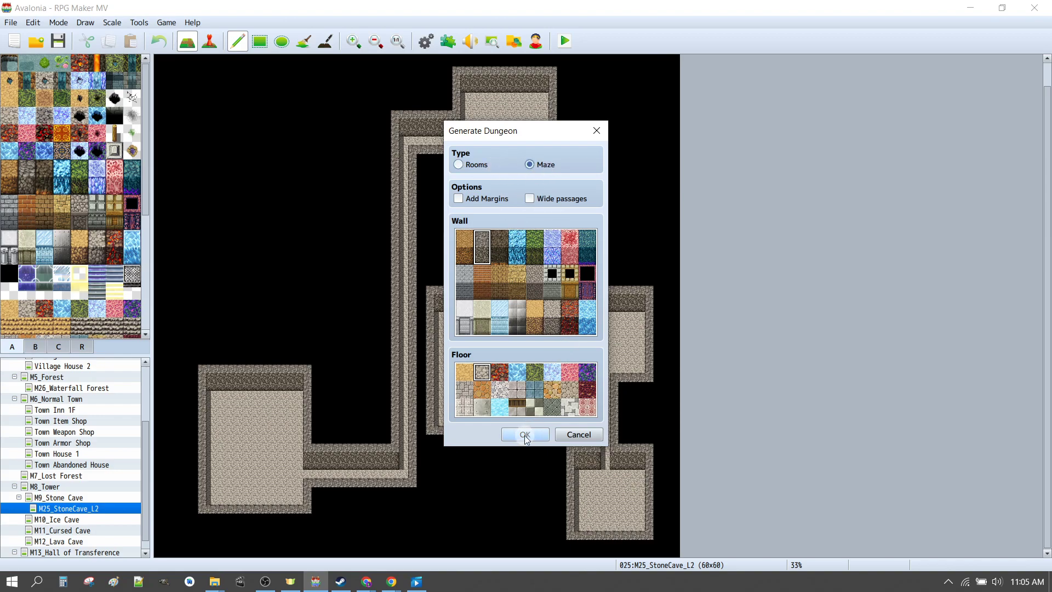
pyautogui.click(526, 434)
pyautogui.scroll(1, 324, 117)
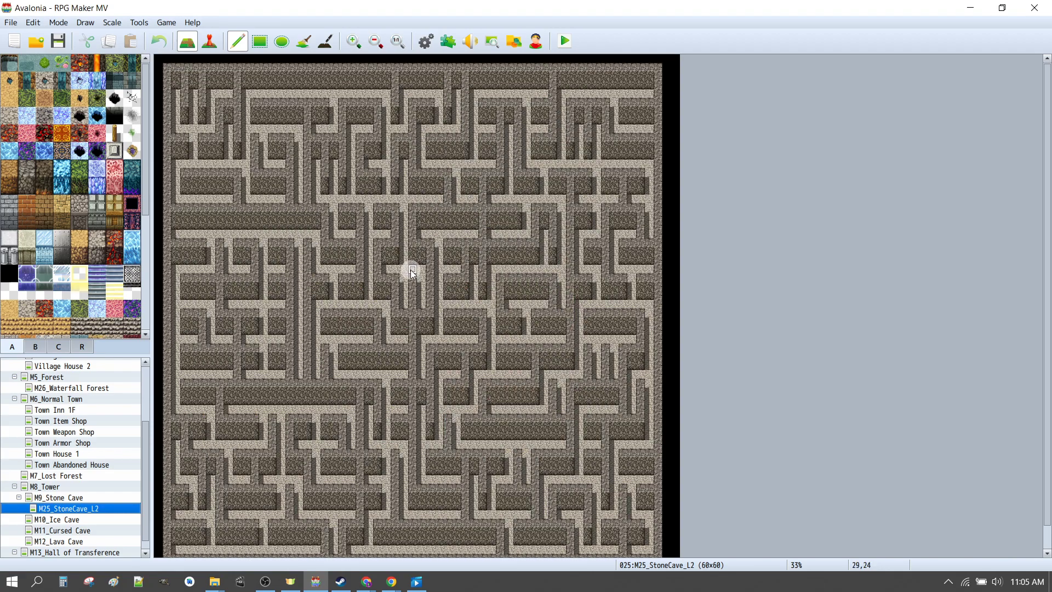
pyautogui.keyDown('ctrl'); pyautogui.scroll(-1, 410, 270); pyautogui.keyUp('ctrl')
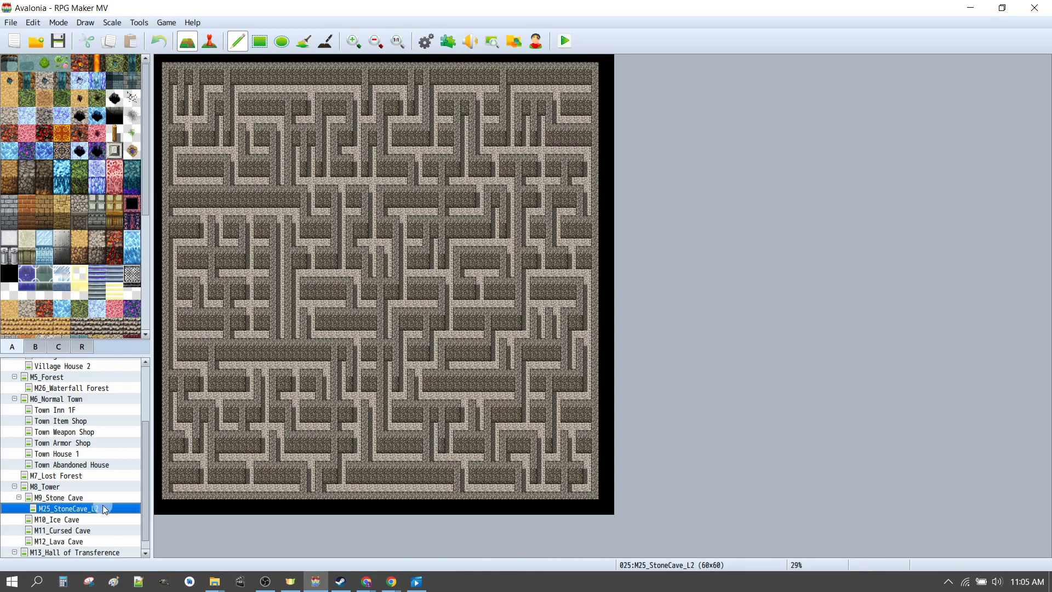
# Regenerate the maze with Add Margins enabled.
pyautogui.rightClick(88, 508)
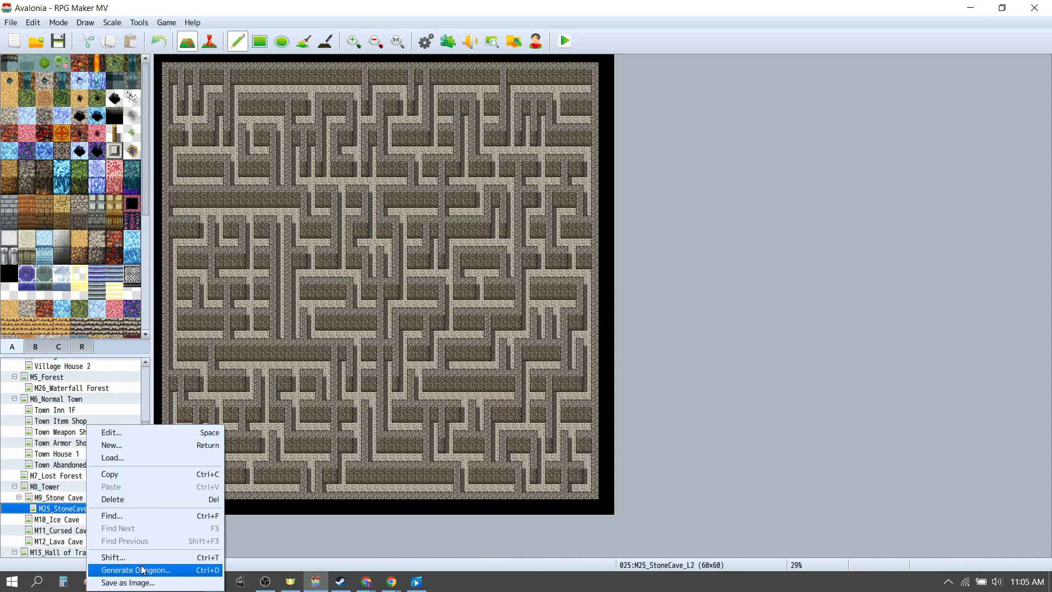
pyautogui.click(136, 569)
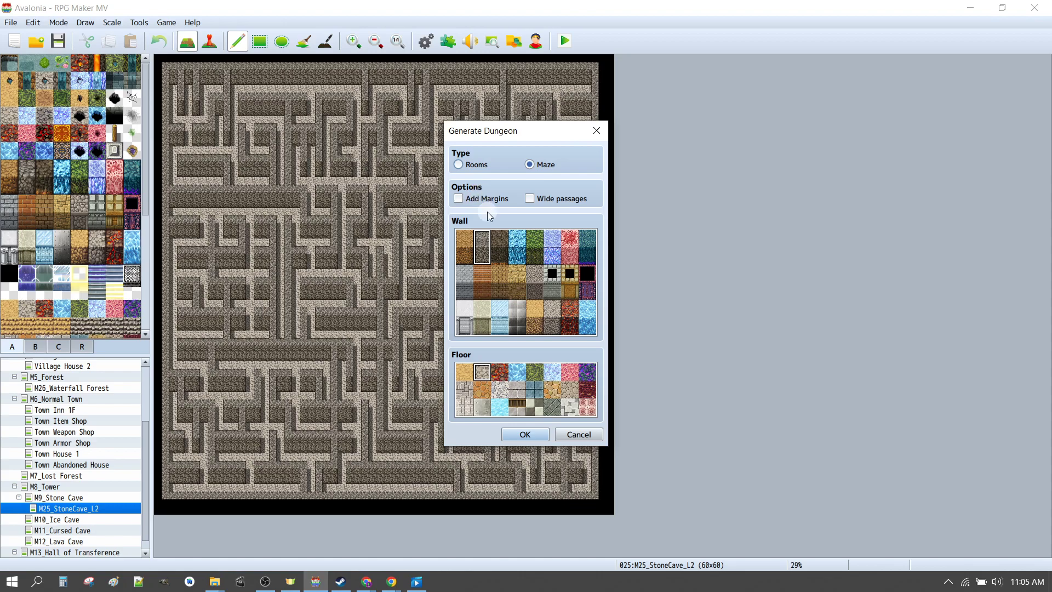
pyautogui.click(461, 200)
pyautogui.click(525, 434)
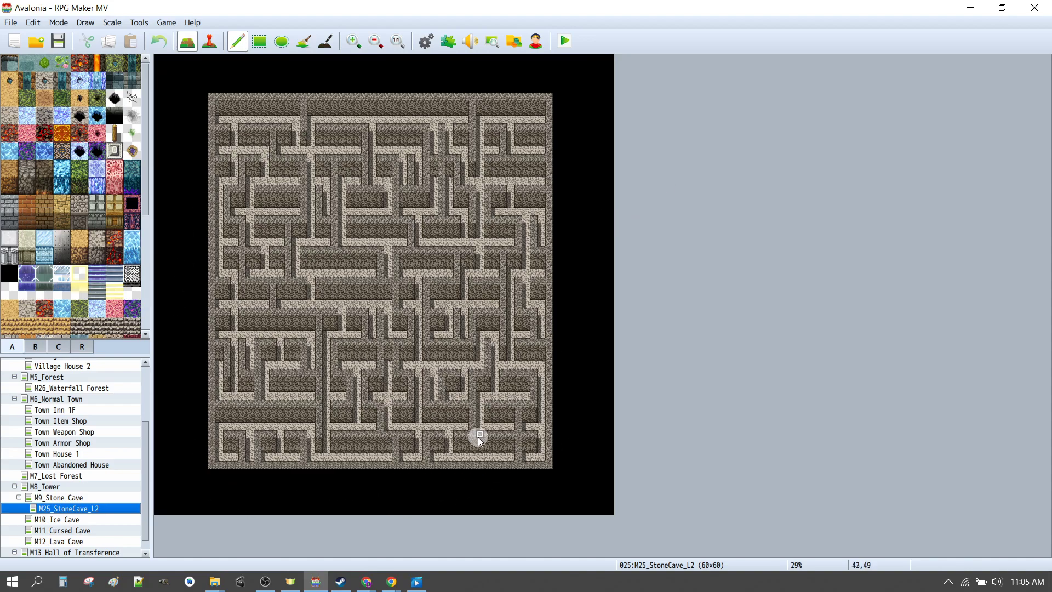
# Set the player's starting position at tile 12,49, then save and start a playtest.
pyautogui.click(250, 433)
pyautogui.press('F6')
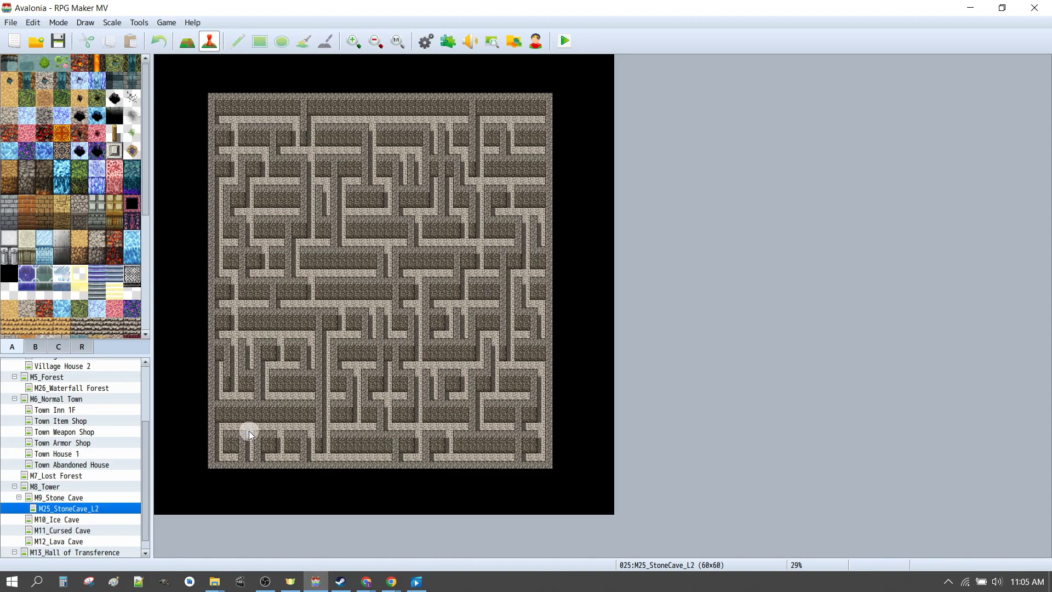
pyautogui.rightClick(249, 433)
pyautogui.moveTo(301, 581)
pyautogui.click(408, 546)
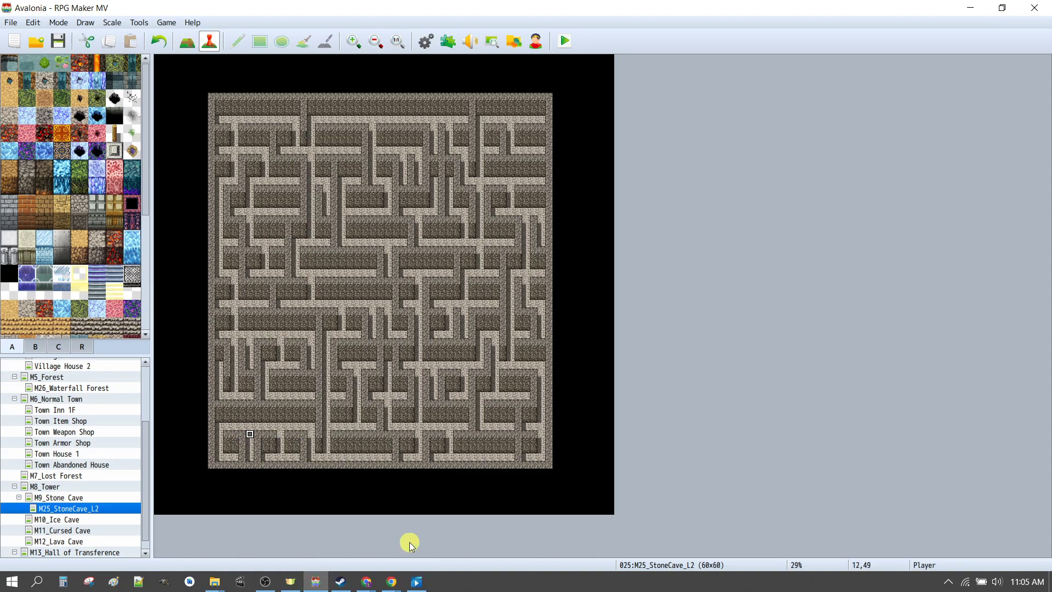
pyautogui.click(565, 42)
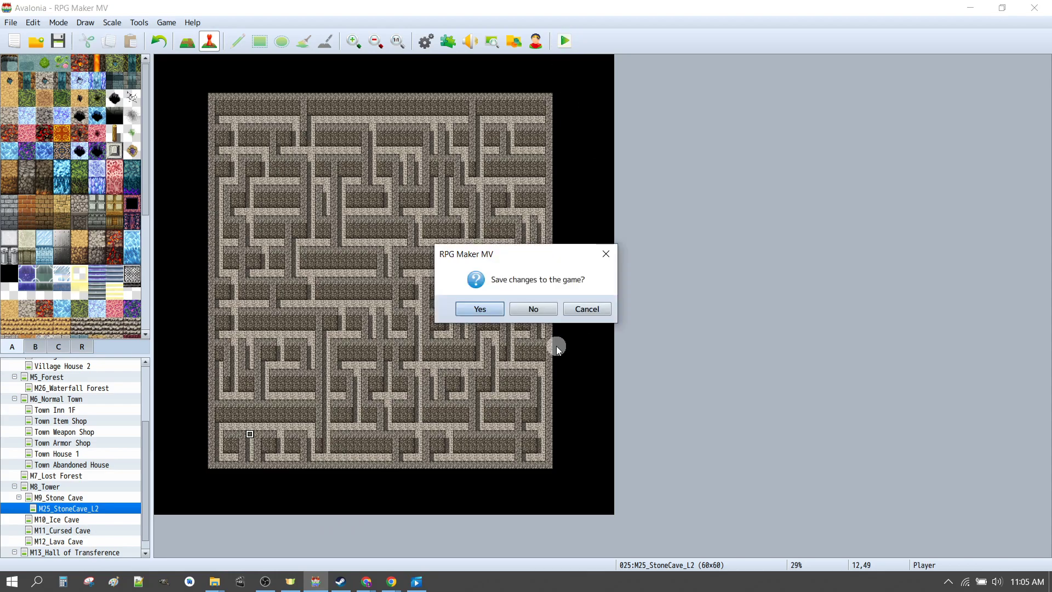
pyautogui.click(475, 310)
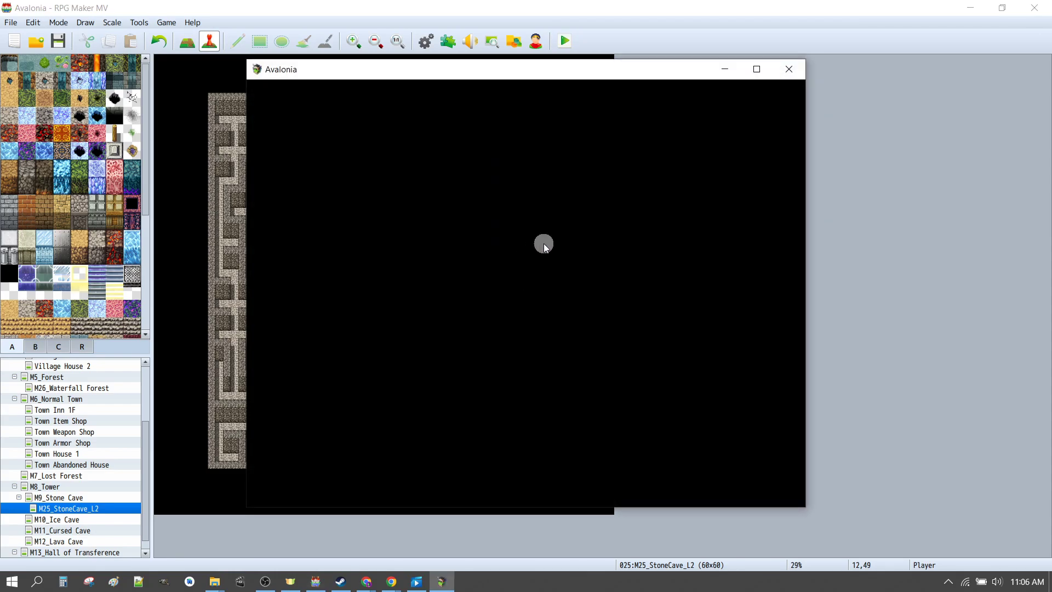
# Maximize the playtest window and walk the hero through the maze corridors.
pyautogui.click(756, 70)
pyautogui.click(563, 414)
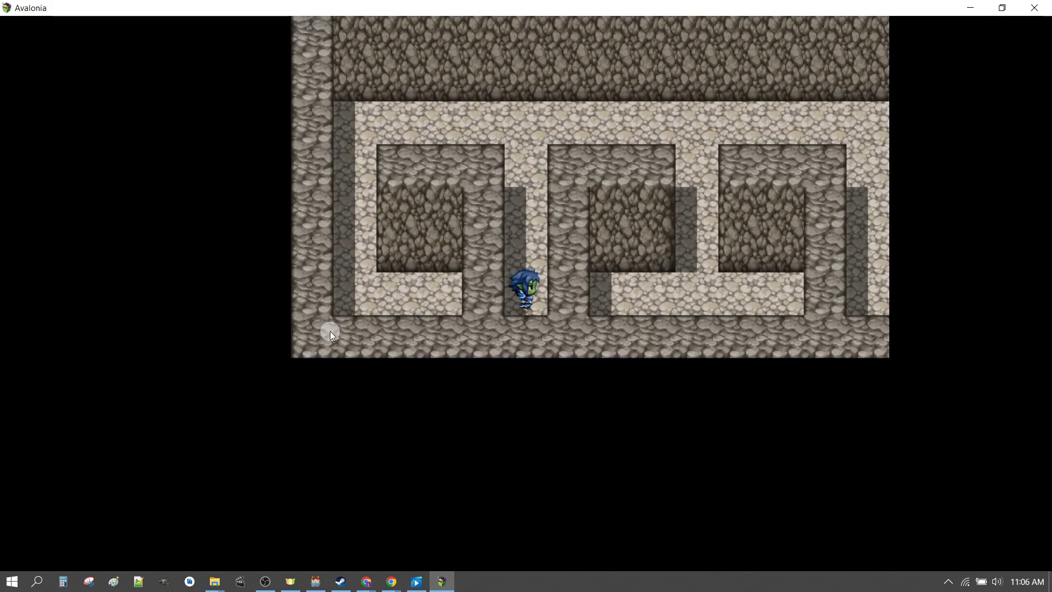
pyautogui.click(337, 291)
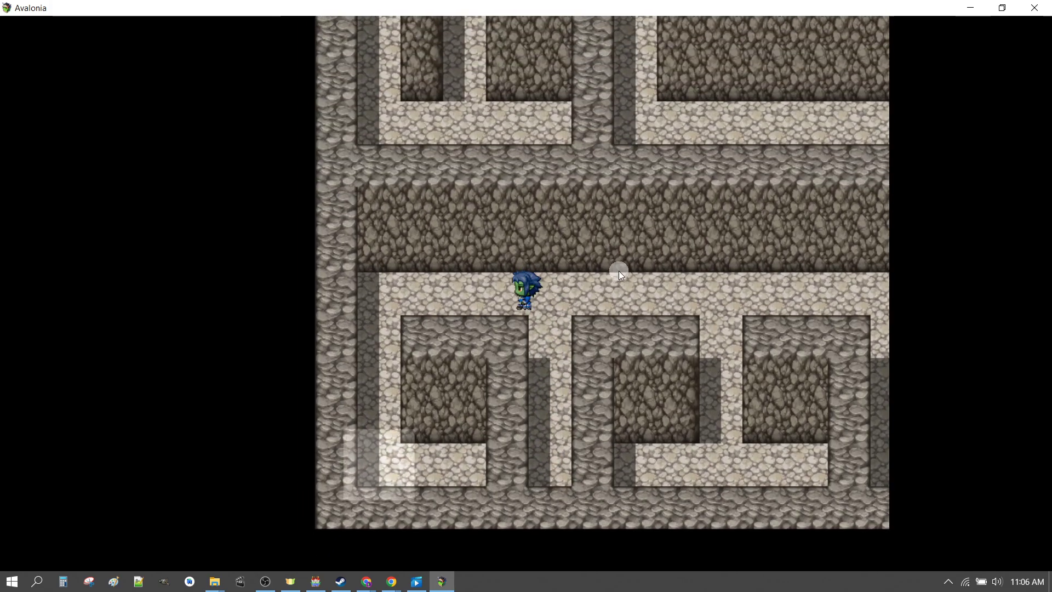
pyautogui.click(691, 293)
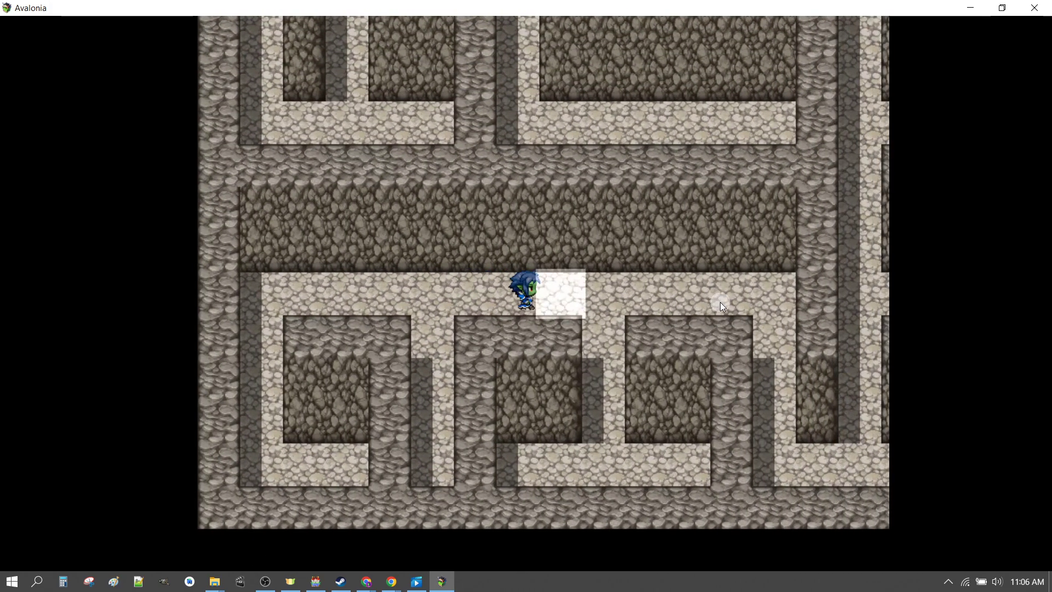
pyautogui.click(720, 301)
pyautogui.click(745, 165)
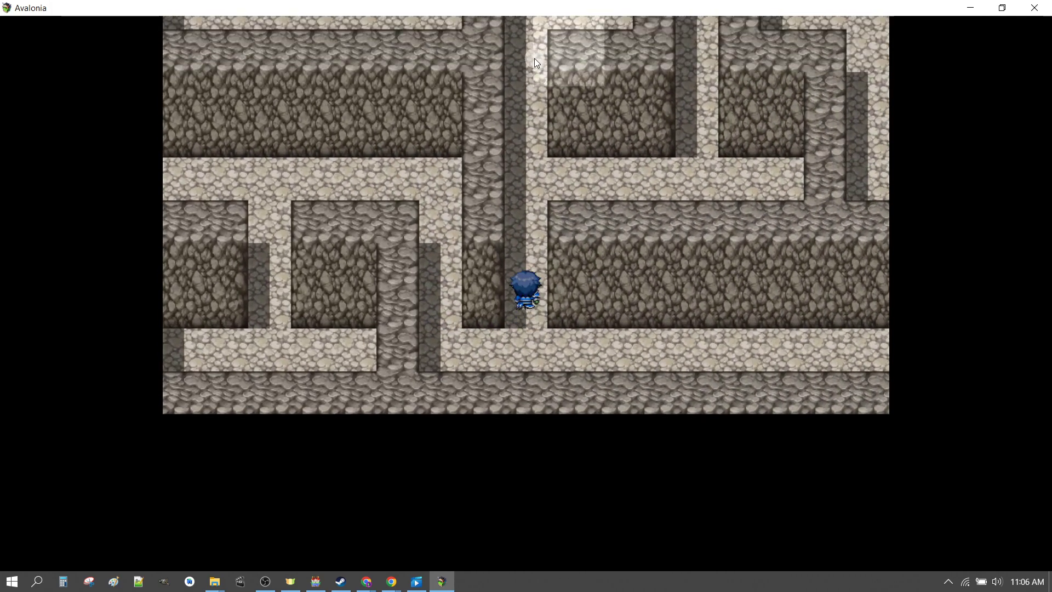
pyautogui.click(532, 59)
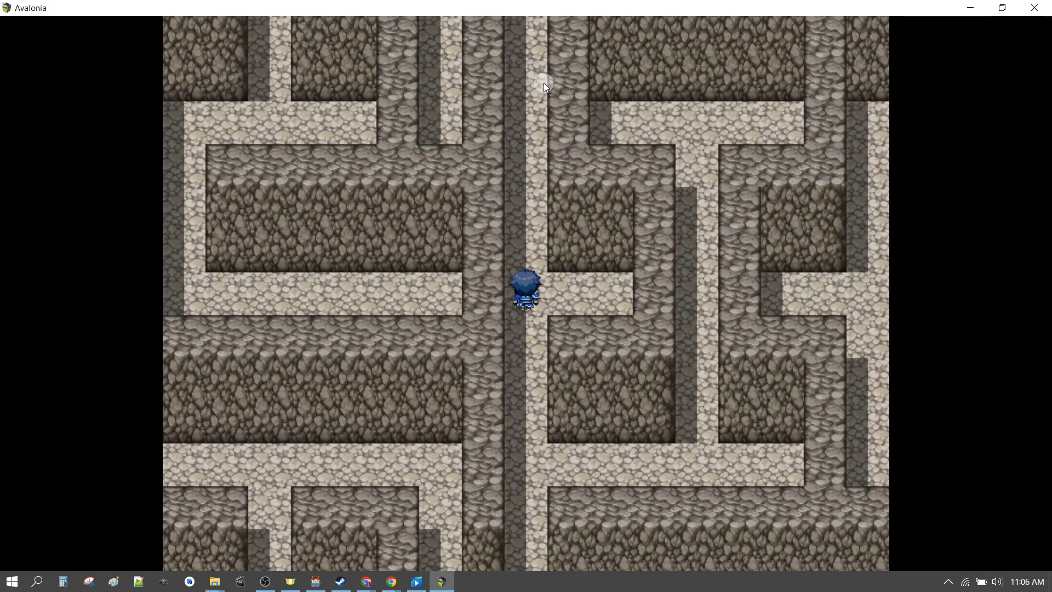
pyautogui.click(543, 83)
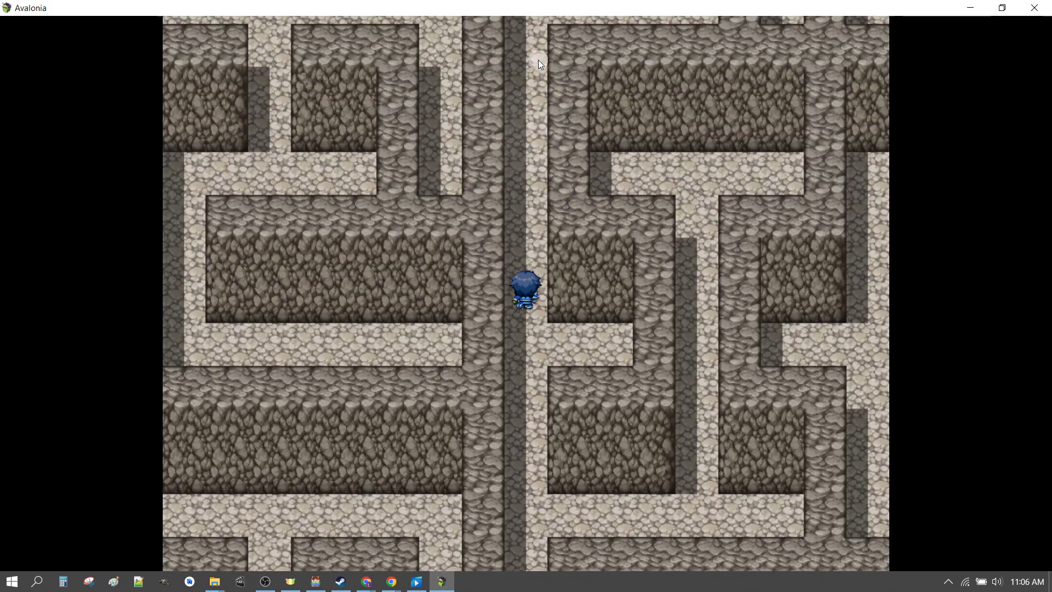
pyautogui.click(538, 60)
pyautogui.click(599, 107)
pyautogui.click(728, 108)
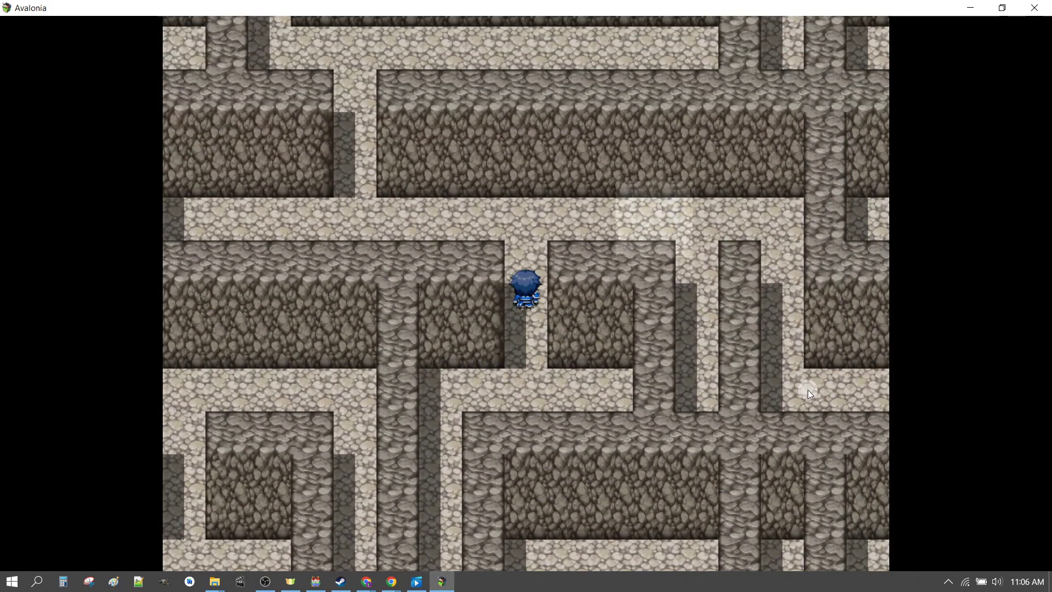
pyautogui.click(848, 432)
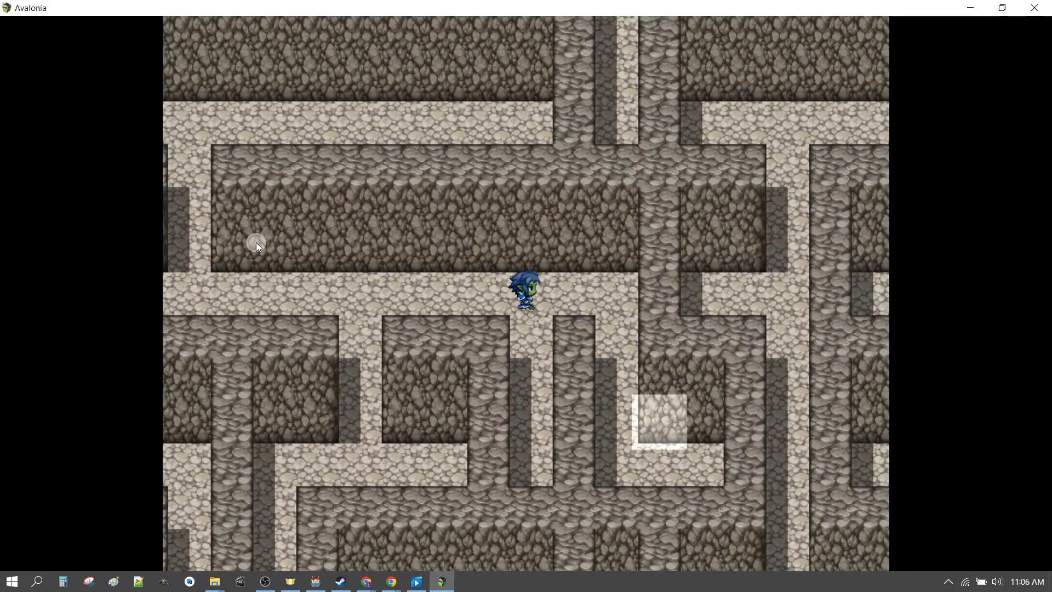
pyautogui.click(255, 112)
pyautogui.click(294, 83)
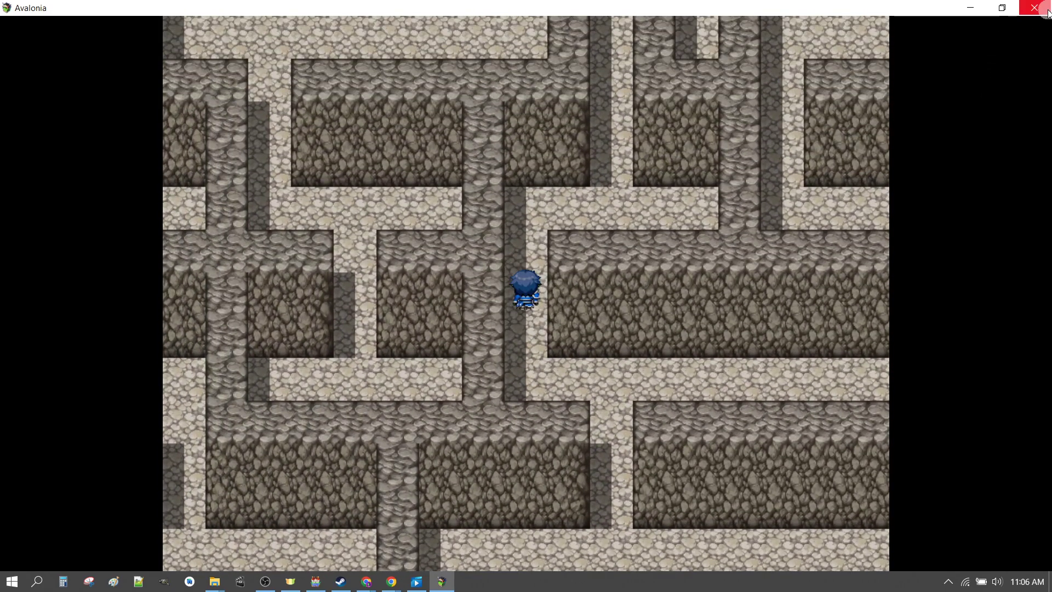
# Close the playtest and regenerate the maze with Wide passages enabled.
pyautogui.click(1035, 7)
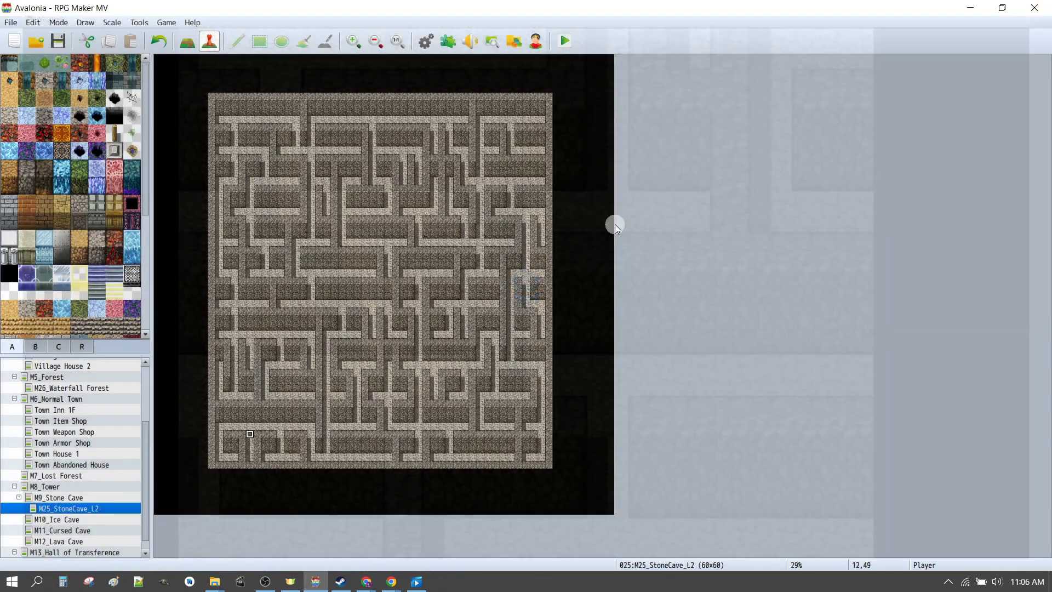
pyautogui.click(388, 303)
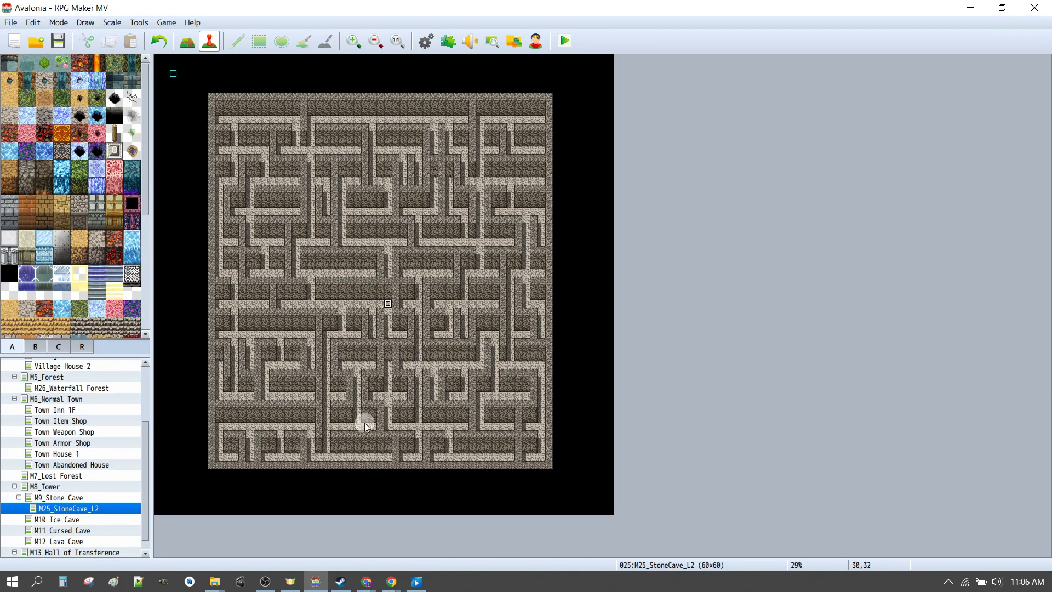
pyautogui.rightClick(90, 511)
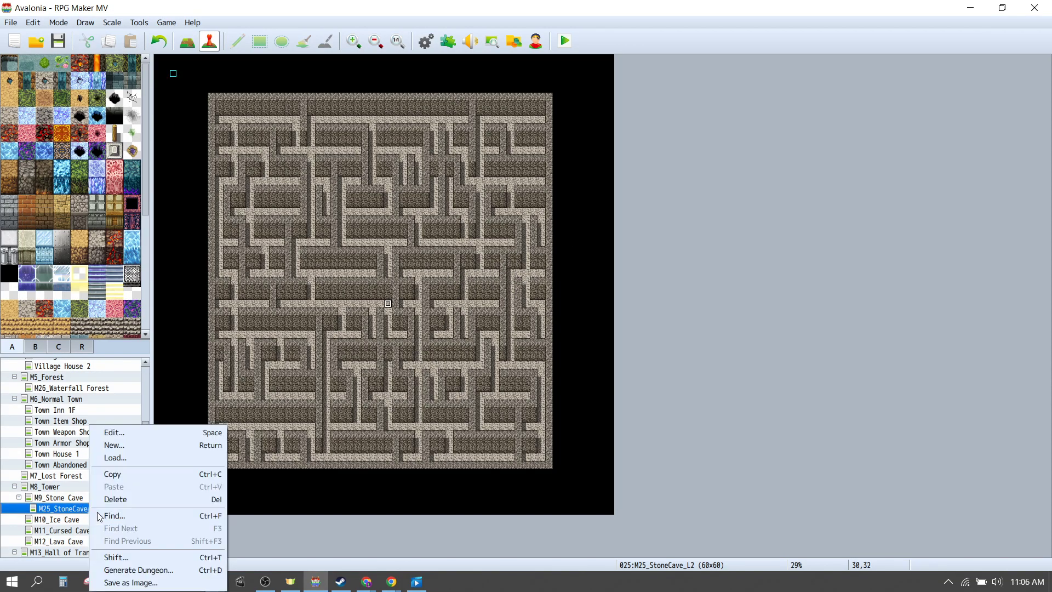
pyautogui.click(137, 572)
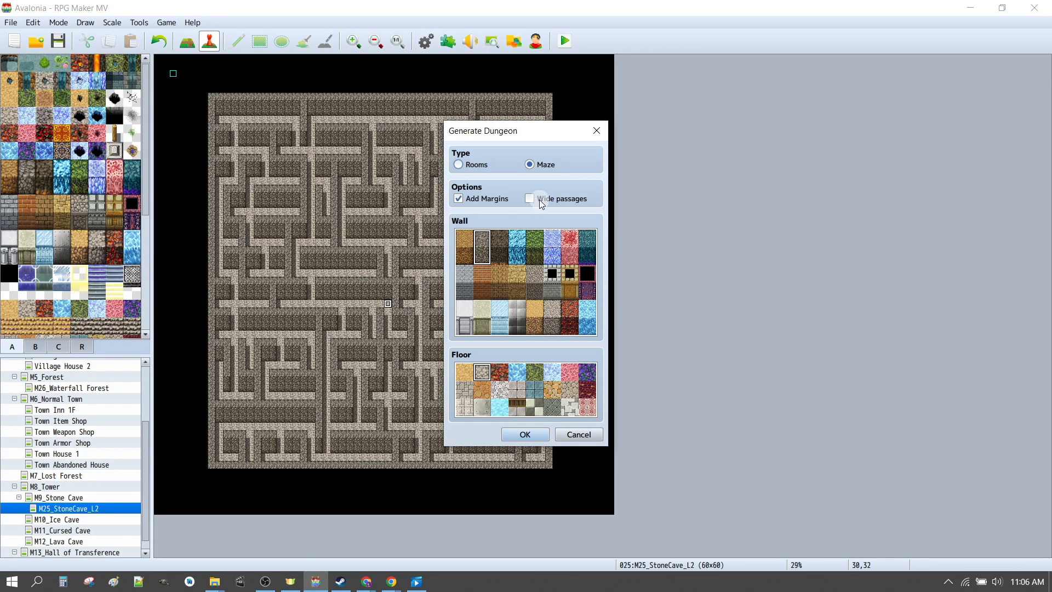
pyautogui.click(540, 200)
pyautogui.click(527, 434)
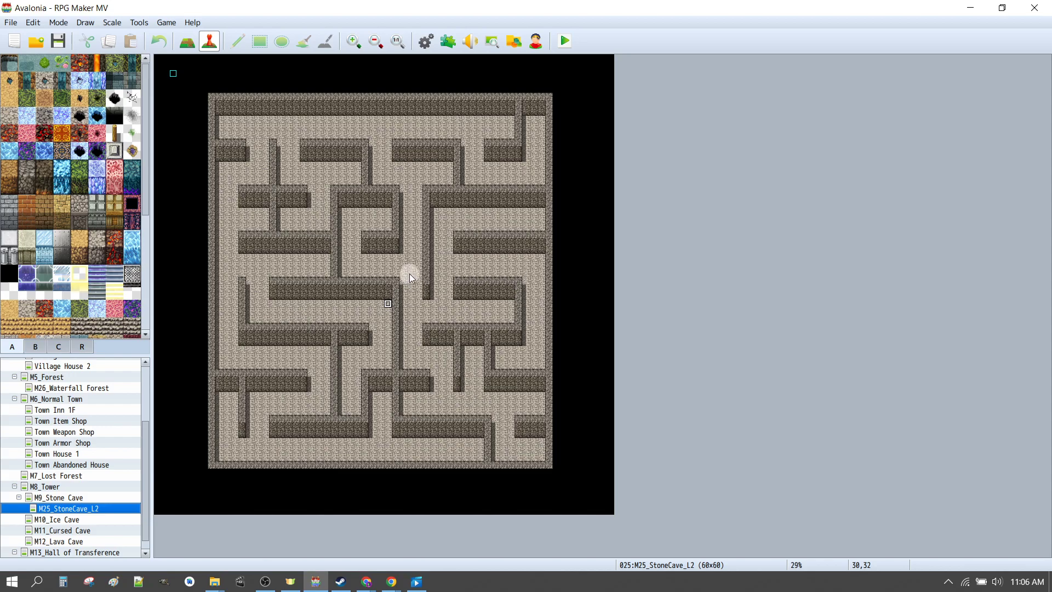
# Set the player's starting position at tile 48,51 near the bottom-right, then playtest.
pyautogui.rightClick(377, 317)
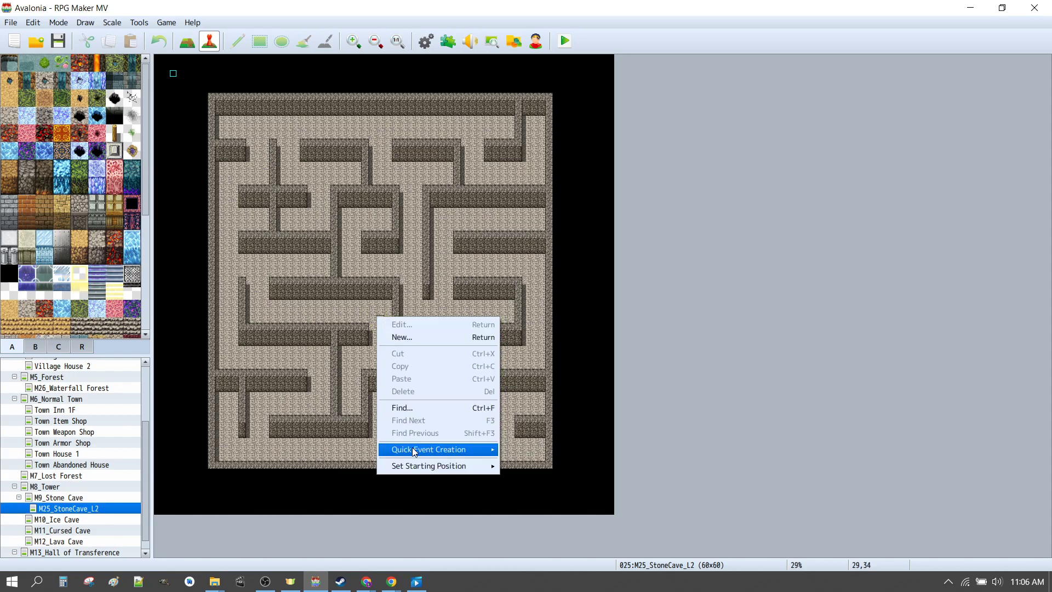
pyautogui.rightClick(533, 443)
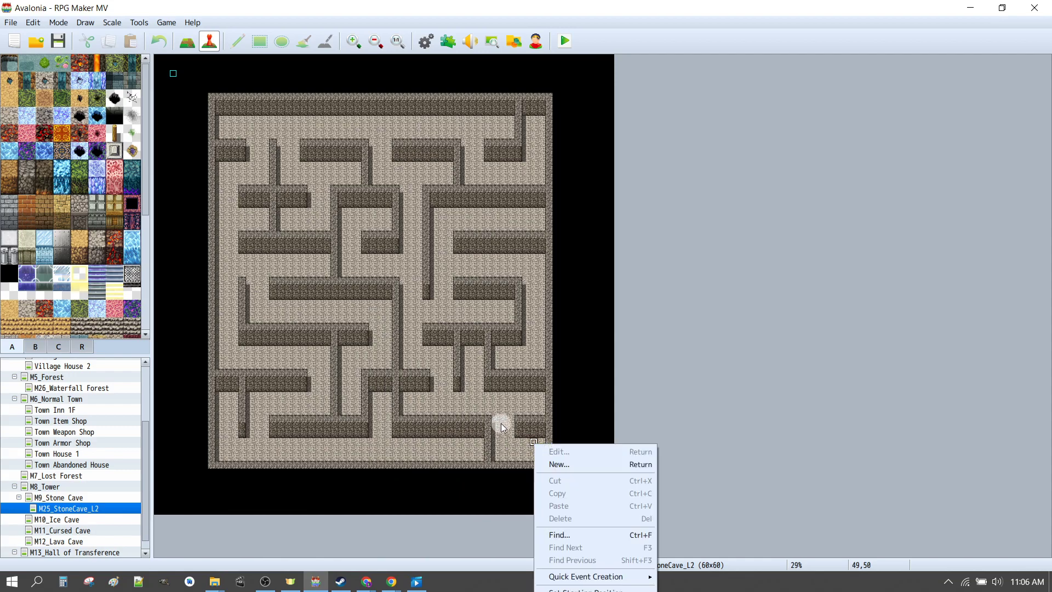
pyautogui.click(502, 427)
pyautogui.rightClick(527, 452)
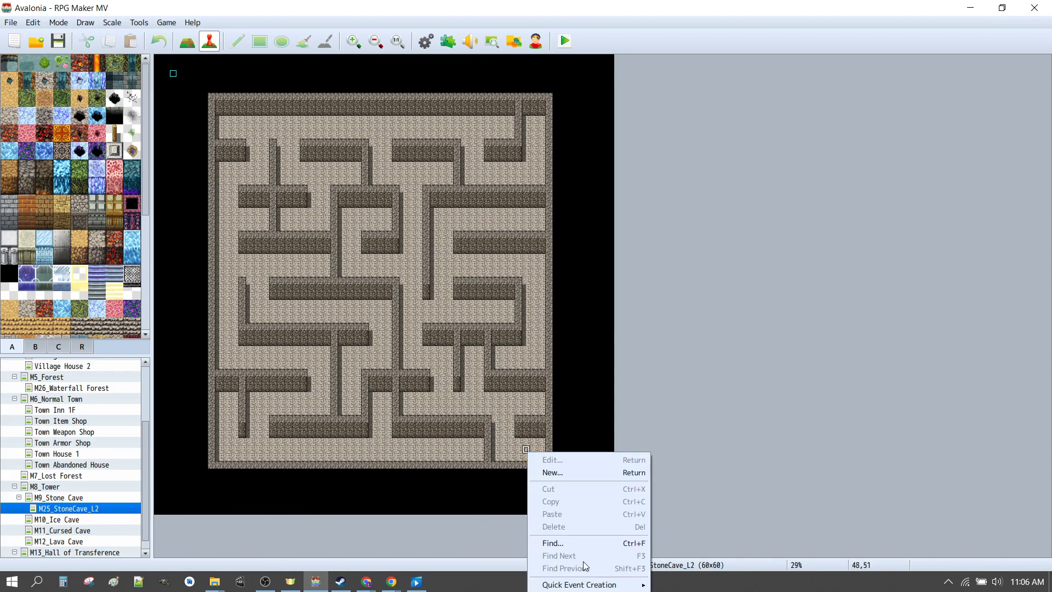
pyautogui.click(514, 442)
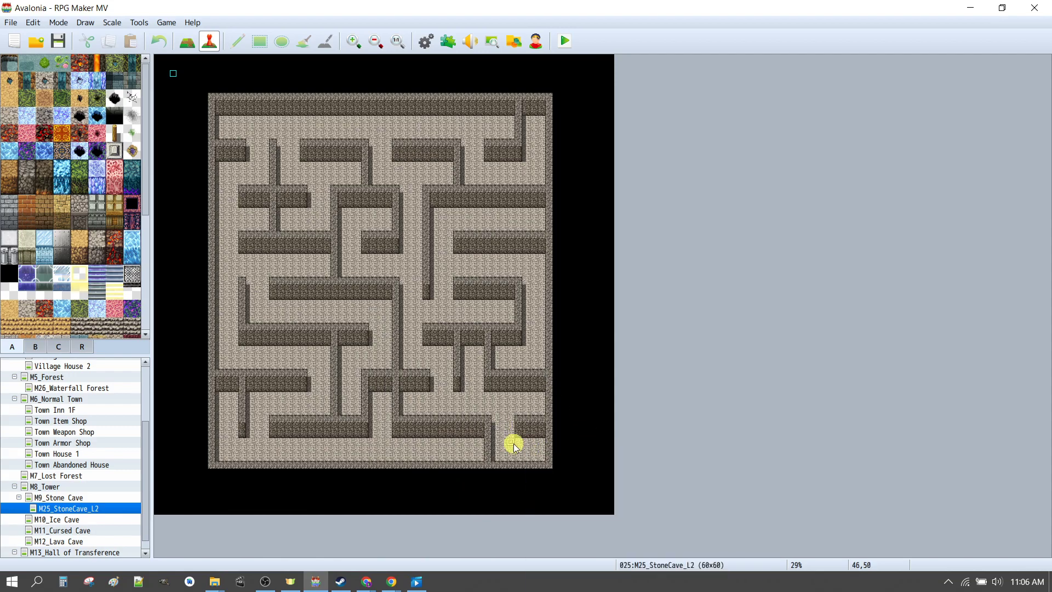
pyautogui.rightClick(524, 449)
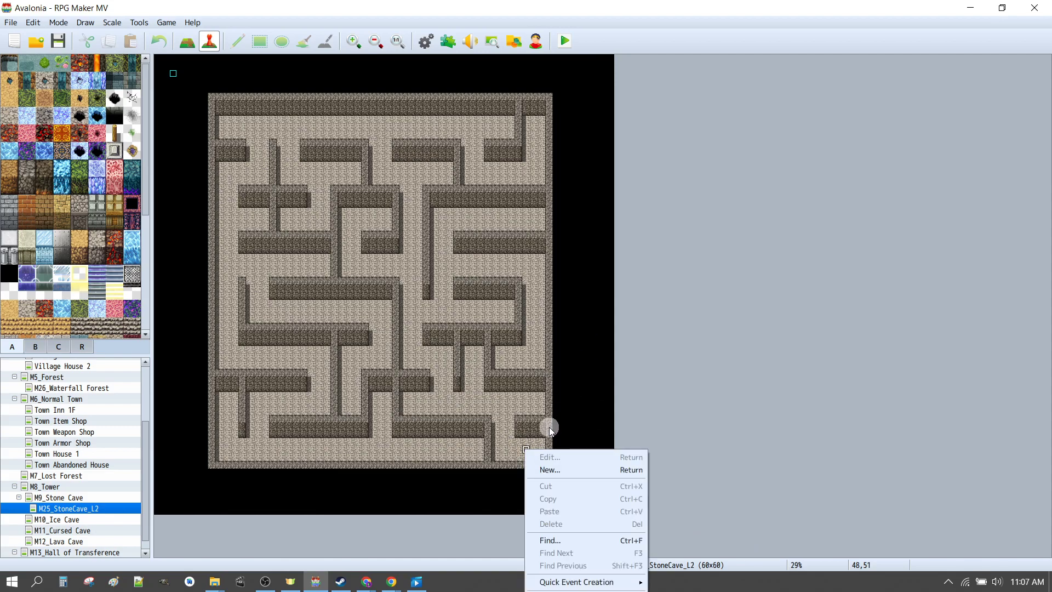
pyautogui.click(516, 436)
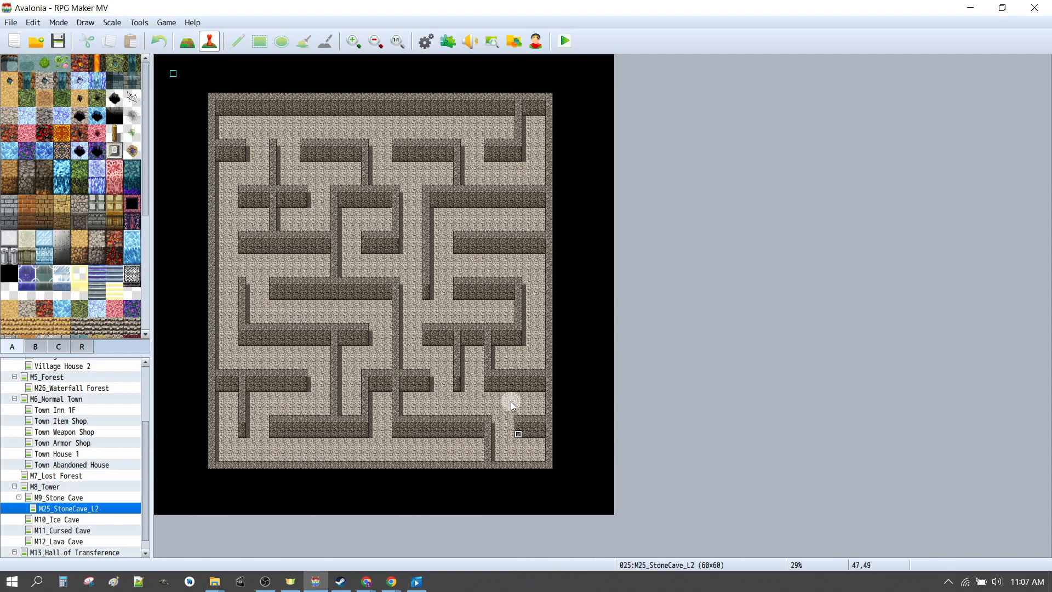
pyautogui.rightClick(511, 262)
pyautogui.moveTo(589, 412)
pyautogui.click(661, 409)
pyautogui.click(564, 40)
# Save, walk the hero through the full-screen maze playtest, then close the game window.
pyautogui.click(472, 316)
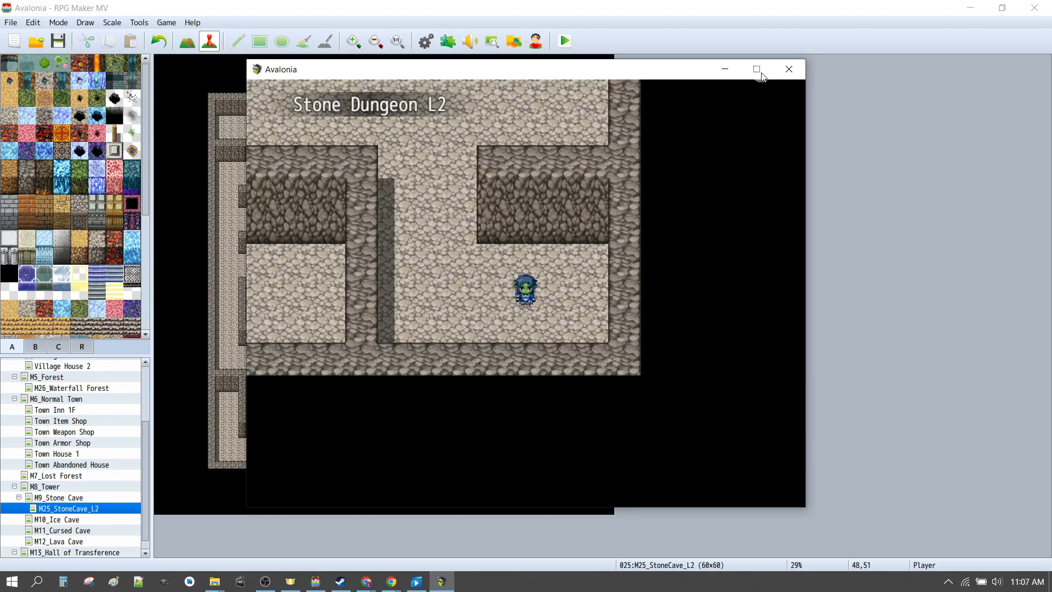
pyautogui.click(758, 68)
pyautogui.click(425, 114)
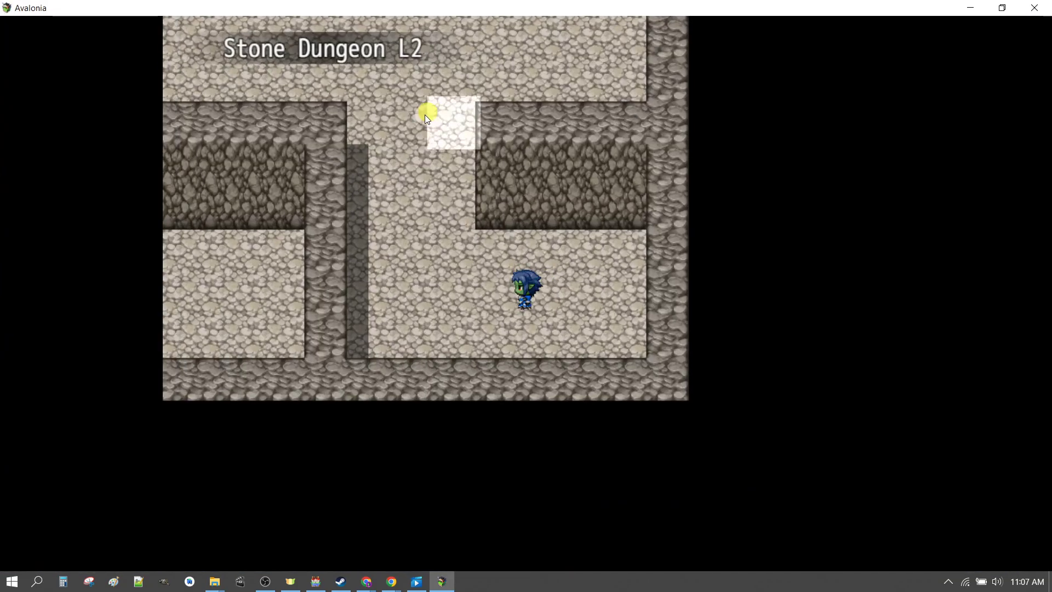
pyautogui.click(420, 85)
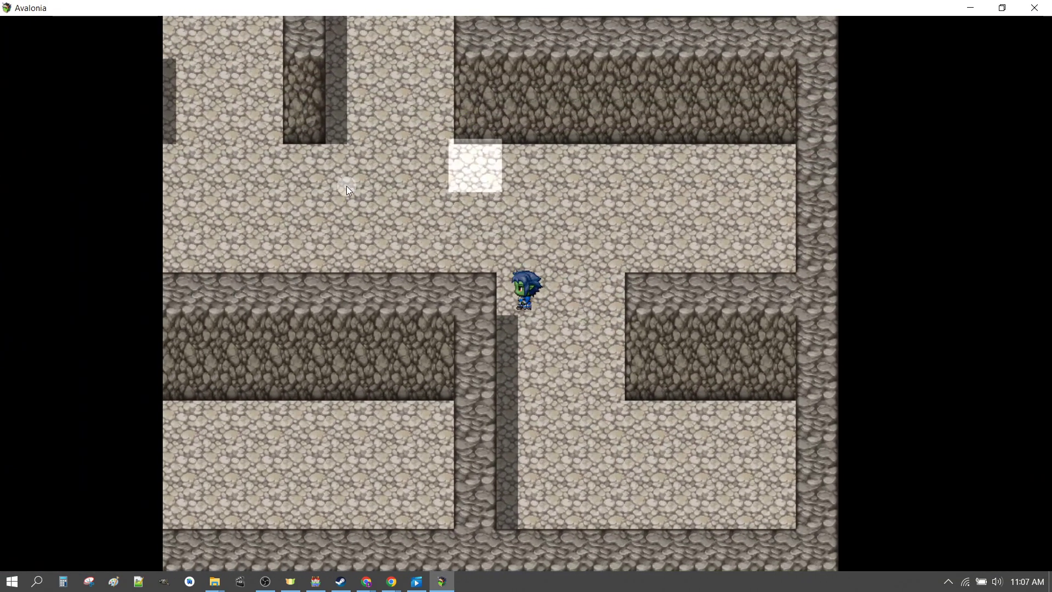
pyautogui.click(322, 218)
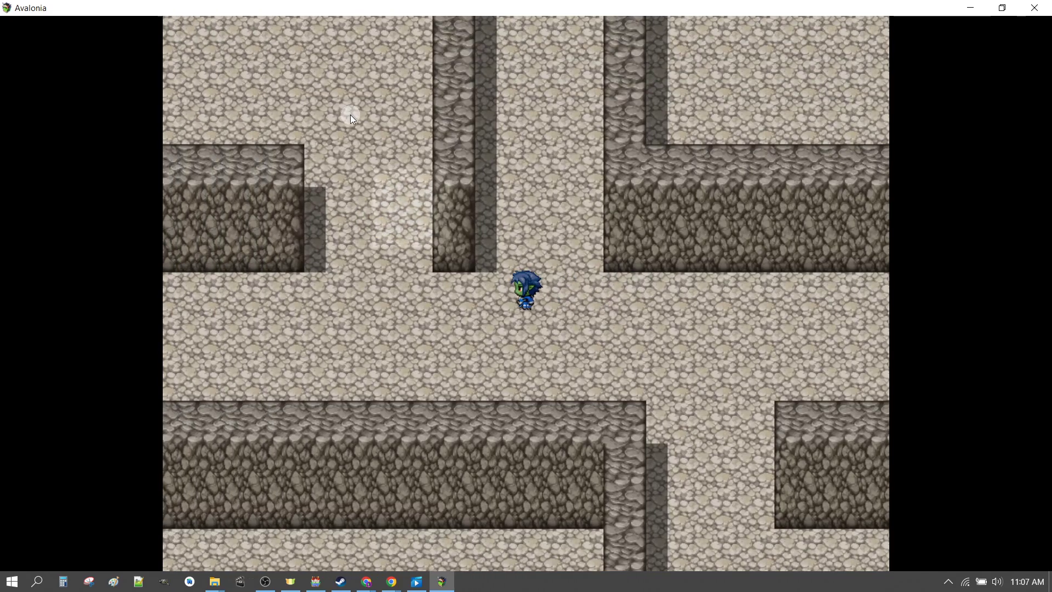
pyautogui.click(383, 63)
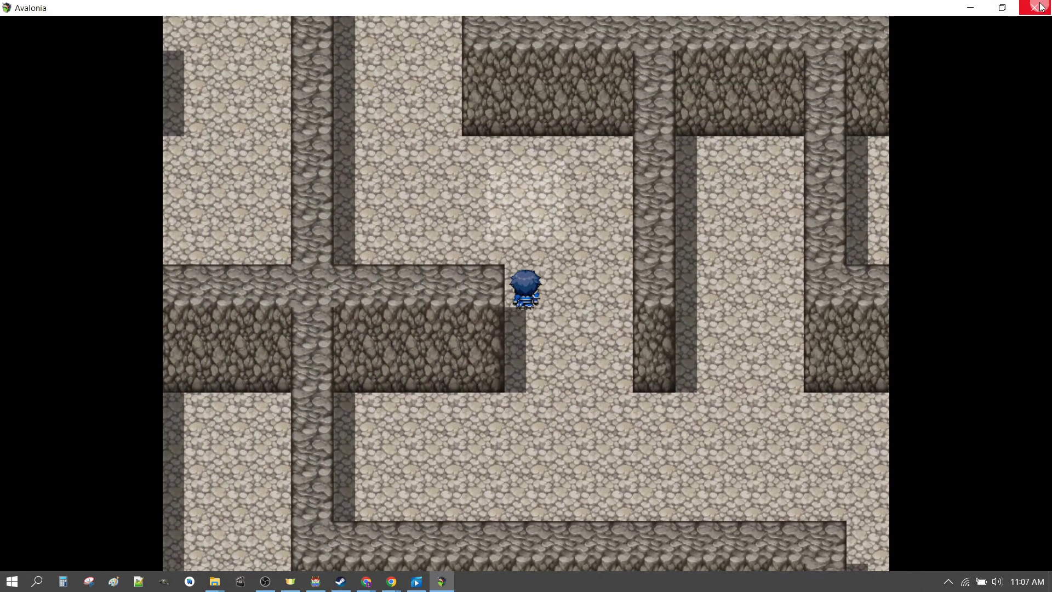
pyautogui.click(1041, 7)
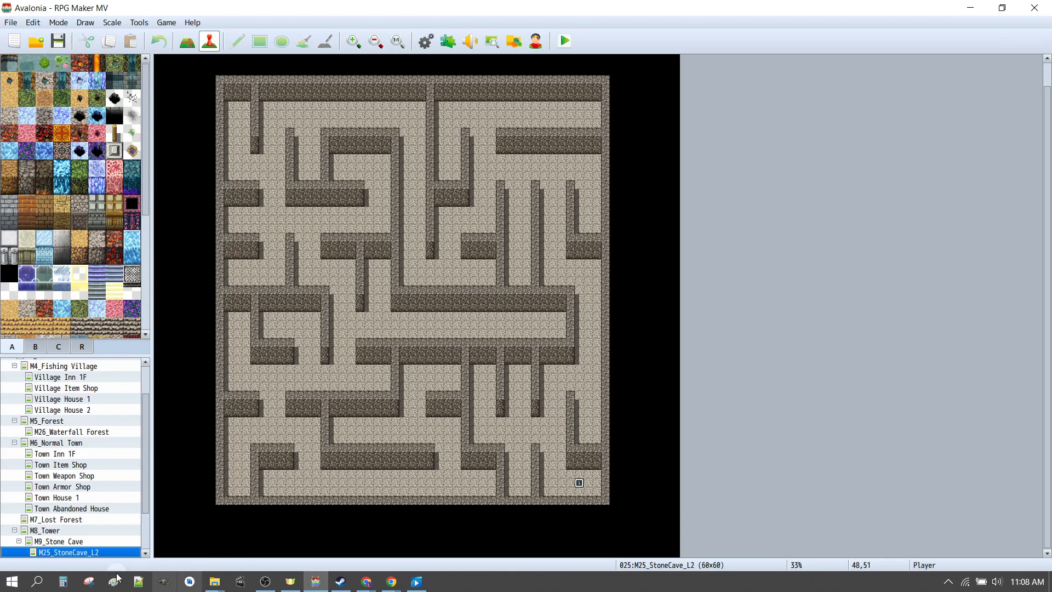
# Replace the M25_StoneCave_L2 maze with a generated Rooms-type dungeon.
pyautogui.rightClick(80, 554)
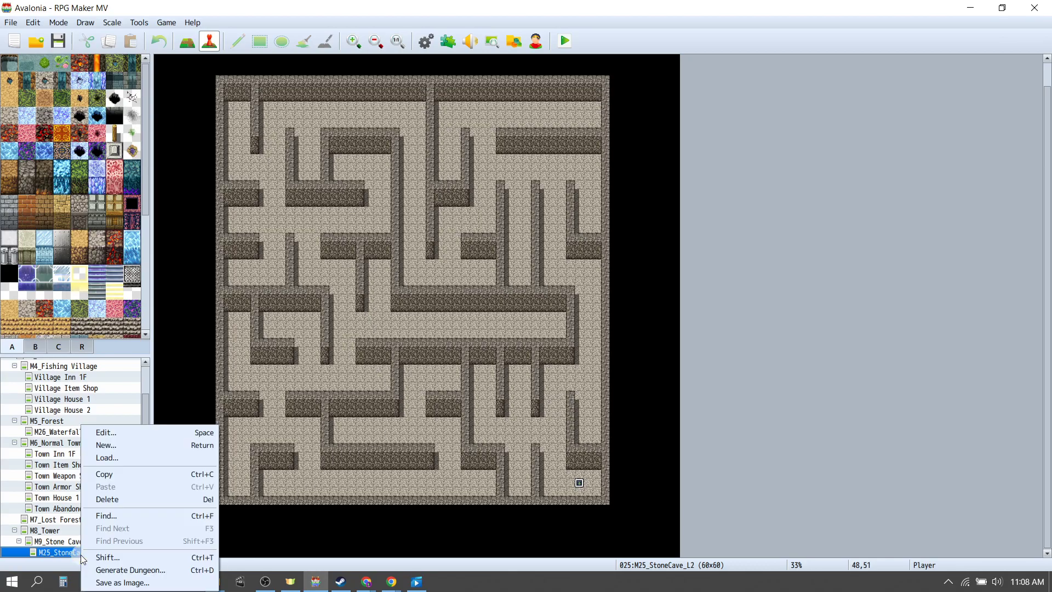
pyautogui.click(129, 570)
pyautogui.click(470, 165)
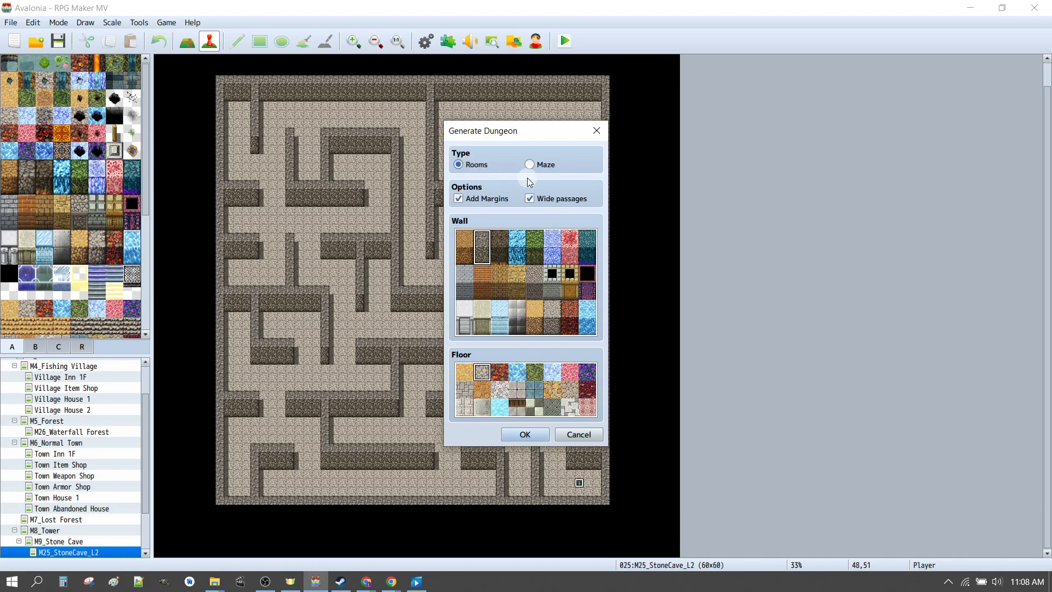
pyautogui.click(525, 434)
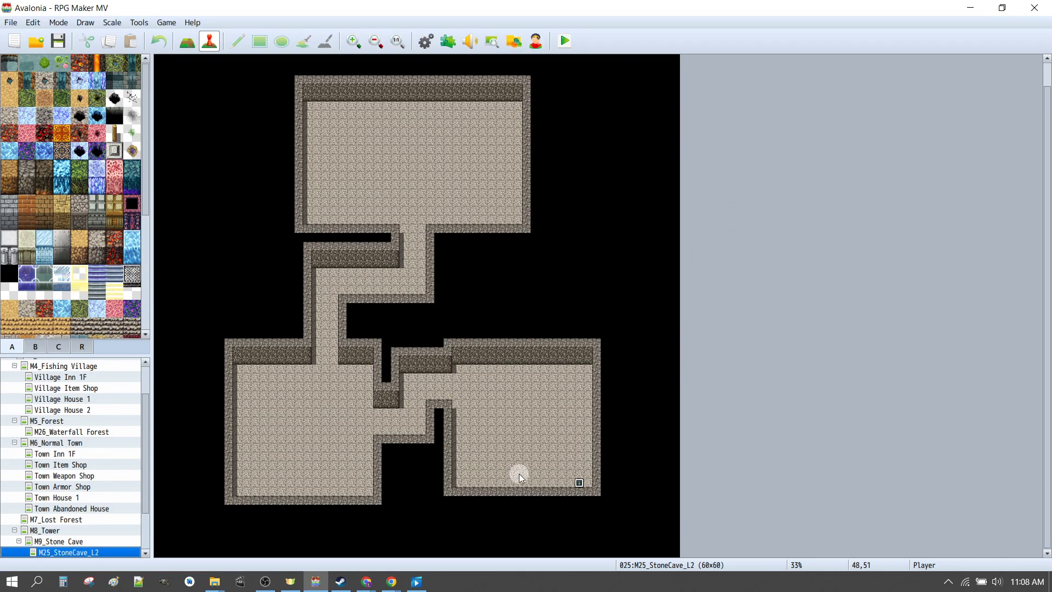
pyautogui.scroll(1, 265, 252)
pyautogui.scroll(-1, 265, 252)
pyautogui.click(517, 421)
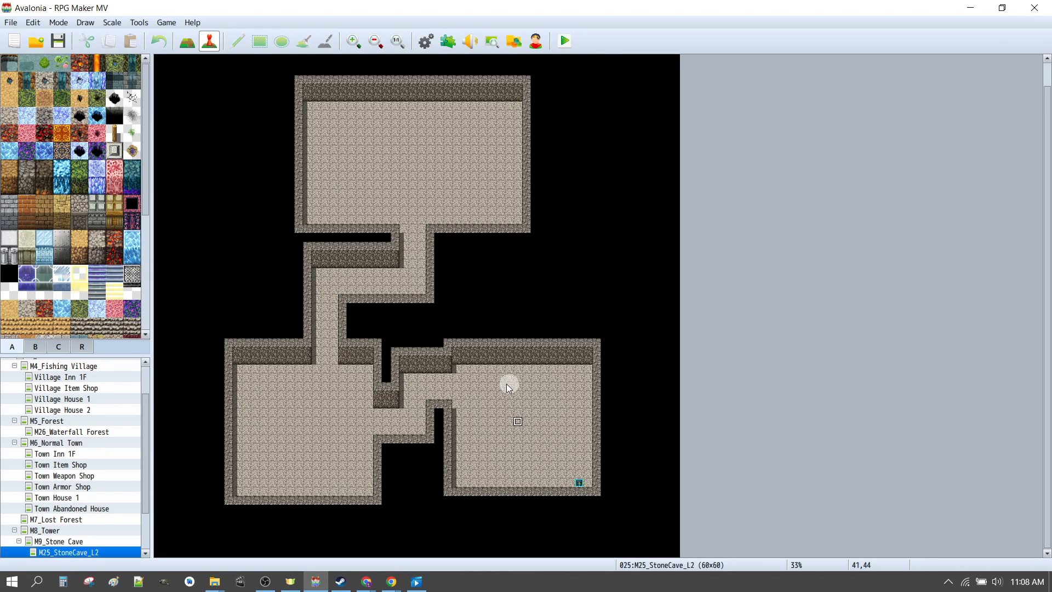
# Regenerate the Rooms dungeon layout for M25_StoneCave_L2 once more.
pyautogui.rightClick(74, 552)
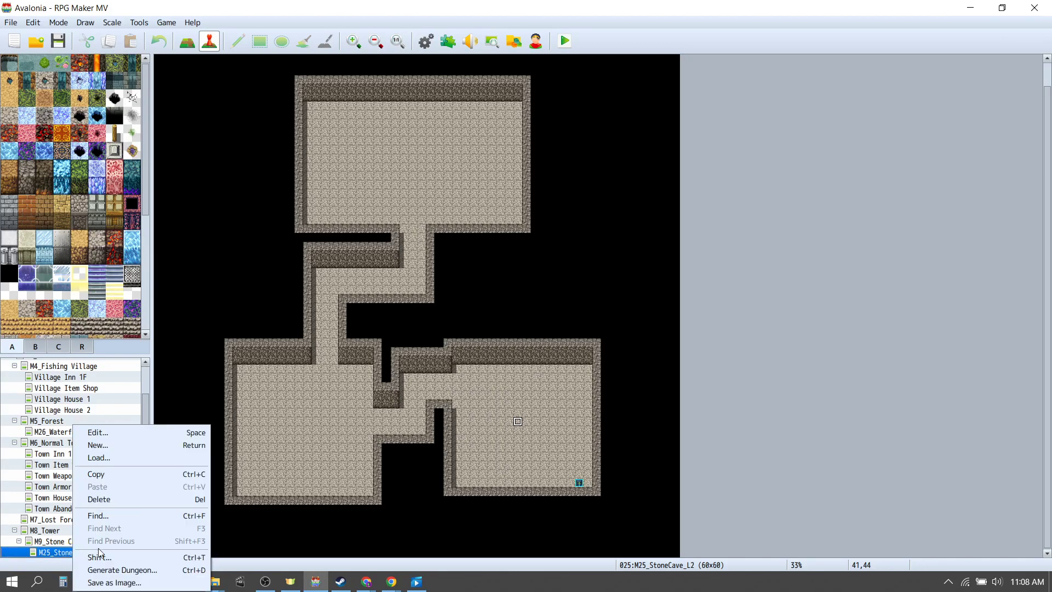
pyautogui.click(109, 572)
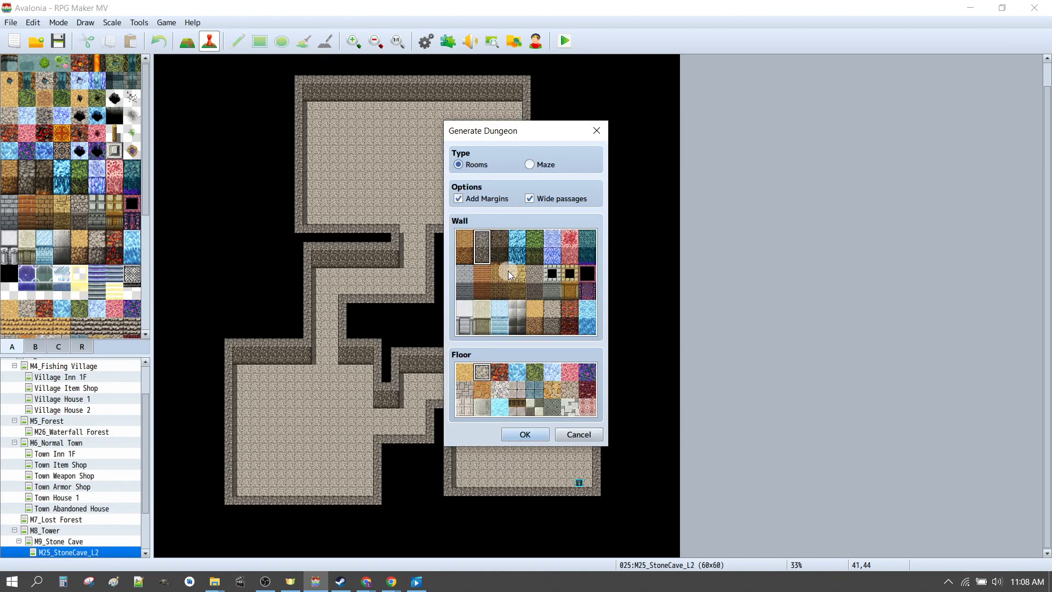
pyautogui.click(542, 438)
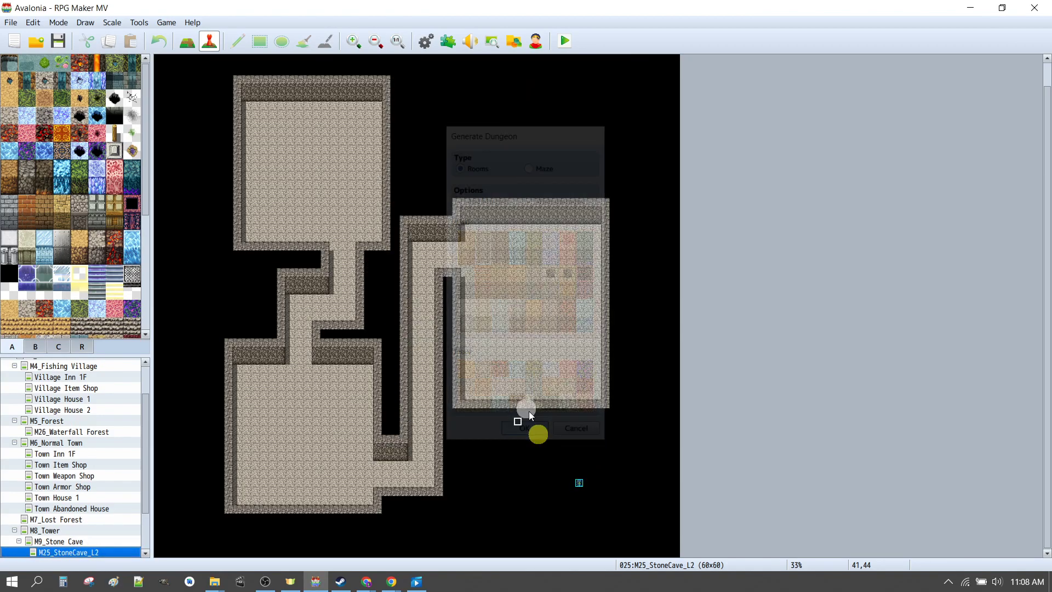
pyautogui.rightClick(87, 555)
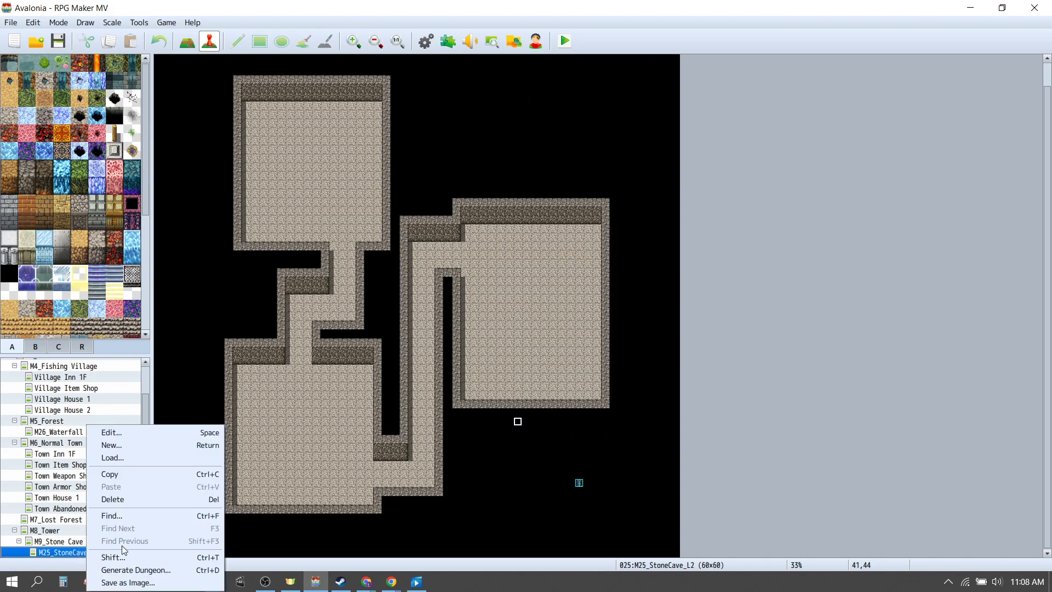
pyautogui.click(330, 405)
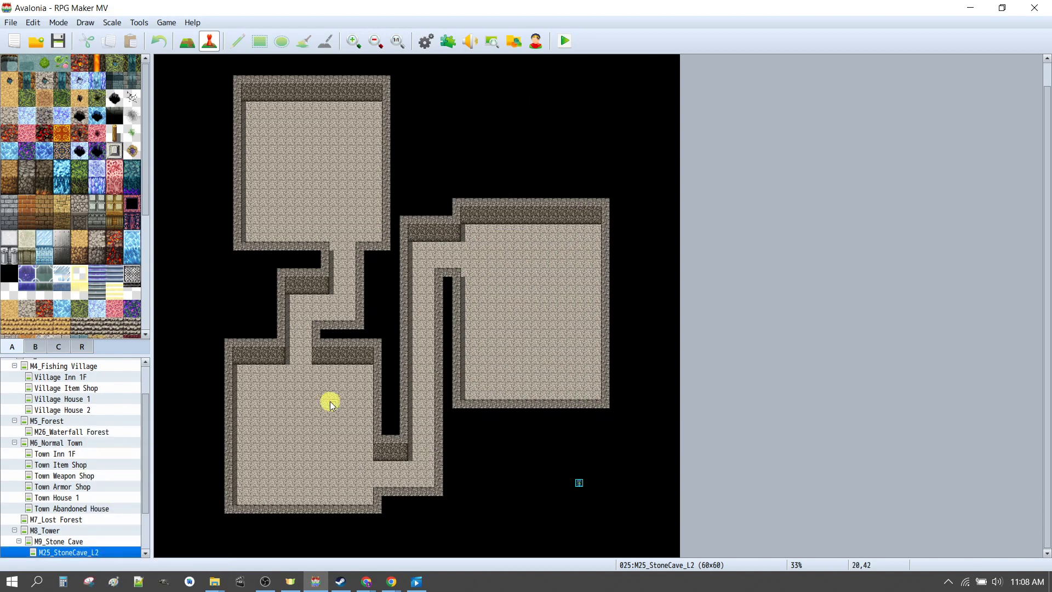
pyautogui.rightClick(341, 404)
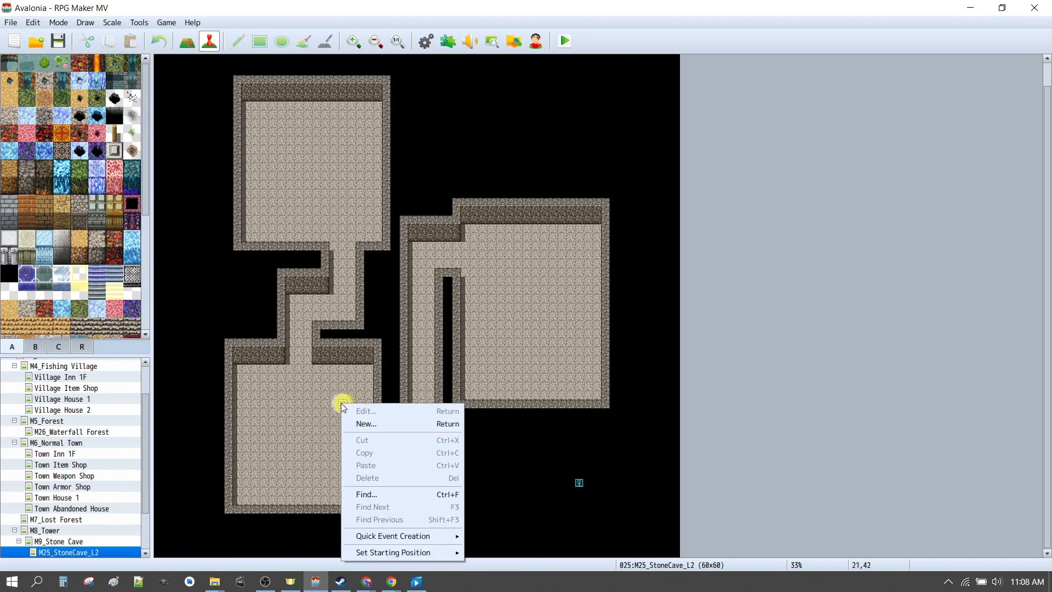
pyautogui.click(315, 370)
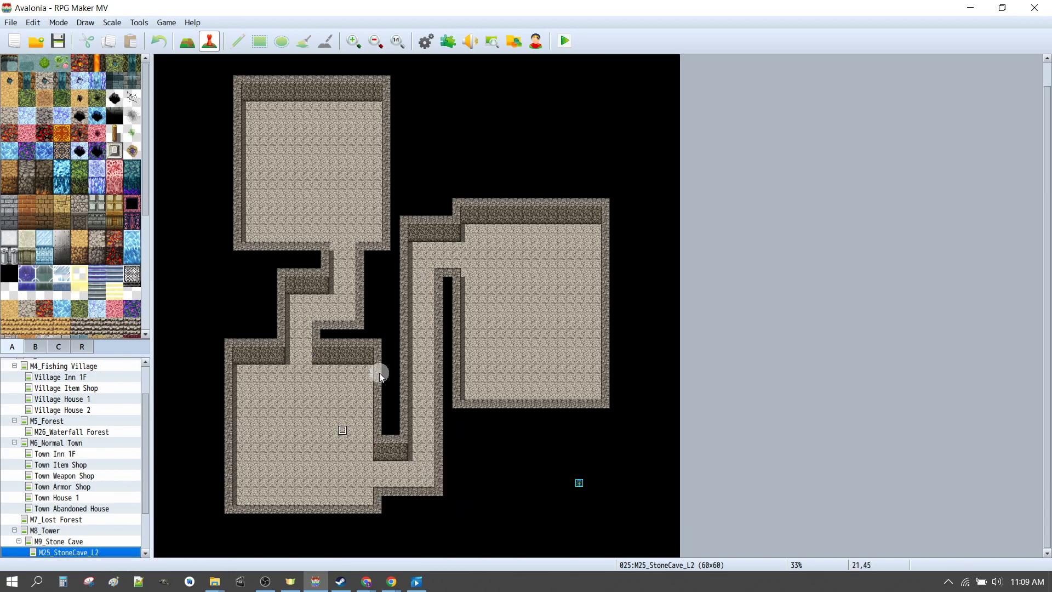
# Regenerate the rooms layout six more times, then close the generator keeping the result.
pyautogui.click(523, 433)
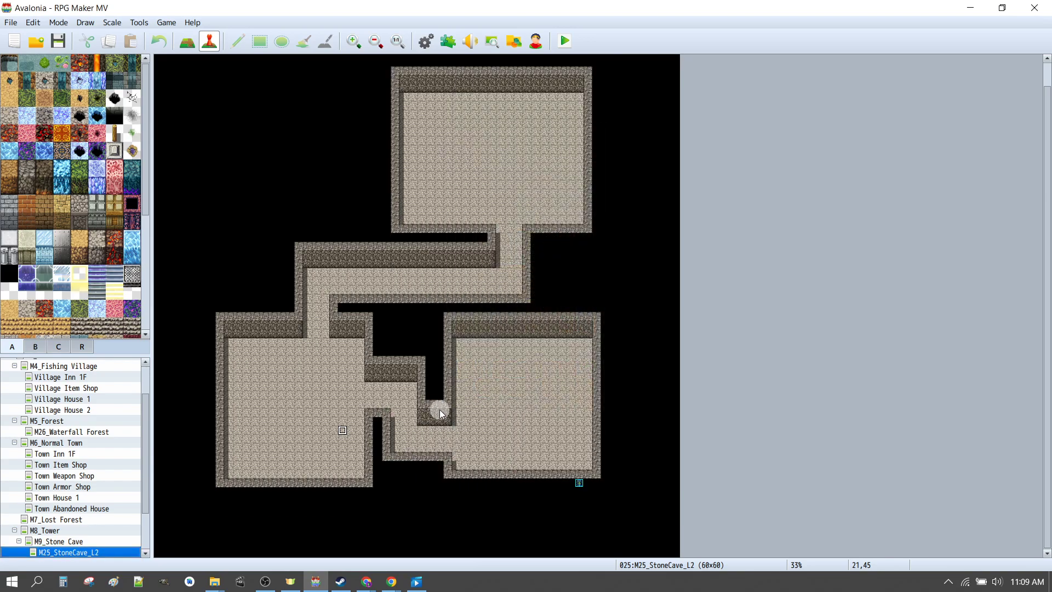
pyautogui.click(524, 433)
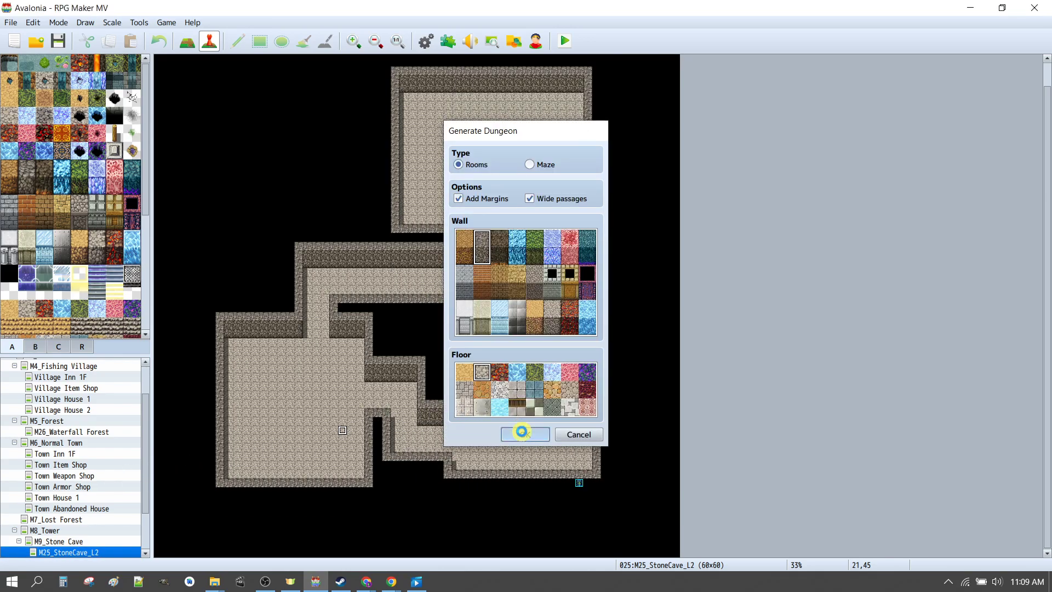
pyautogui.click(532, 436)
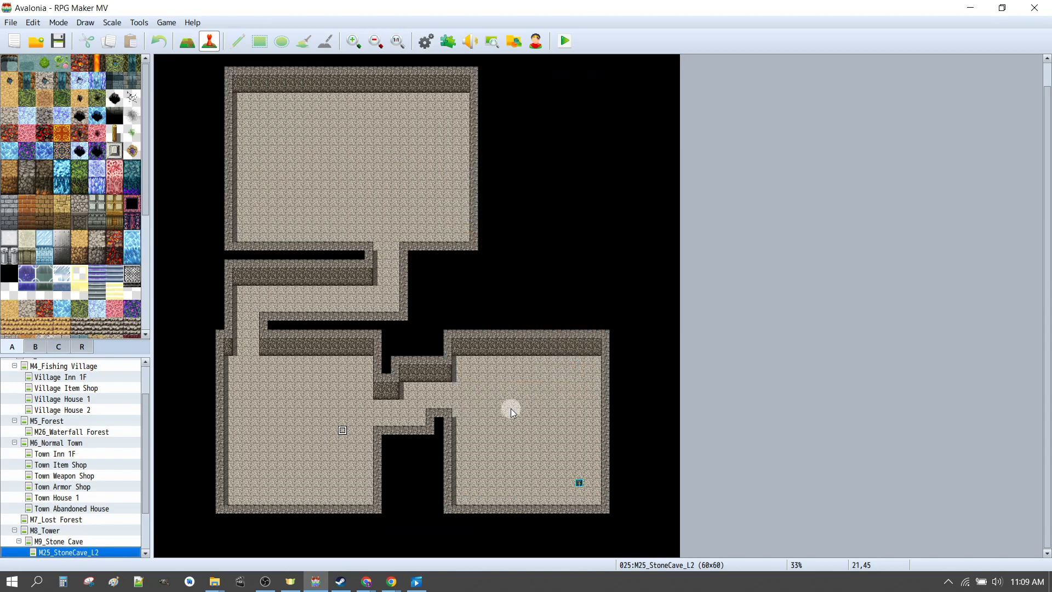
pyautogui.click(527, 436)
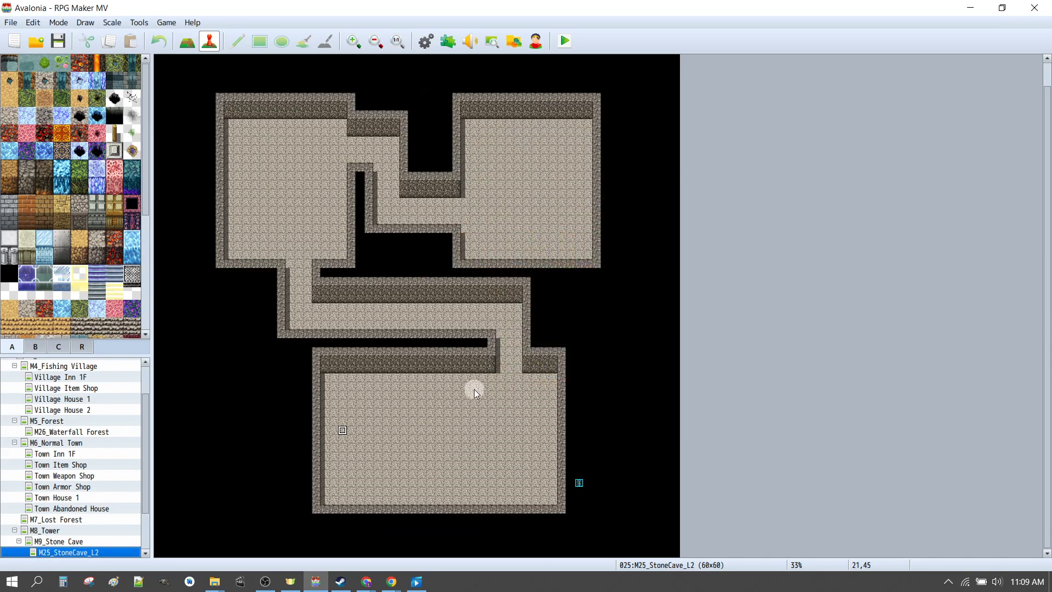
pyautogui.click(526, 434)
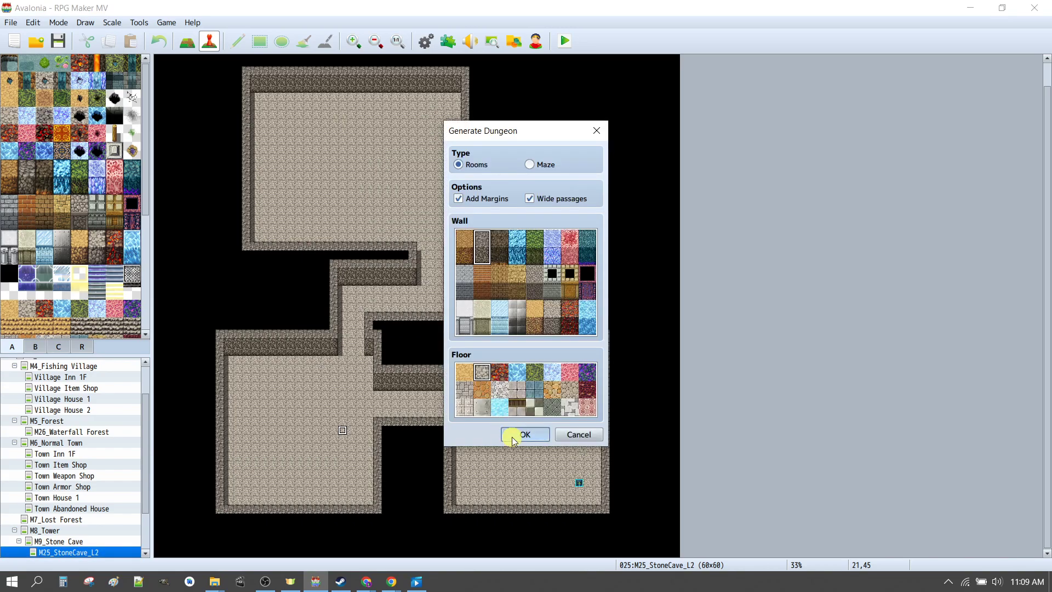
pyautogui.click(515, 435)
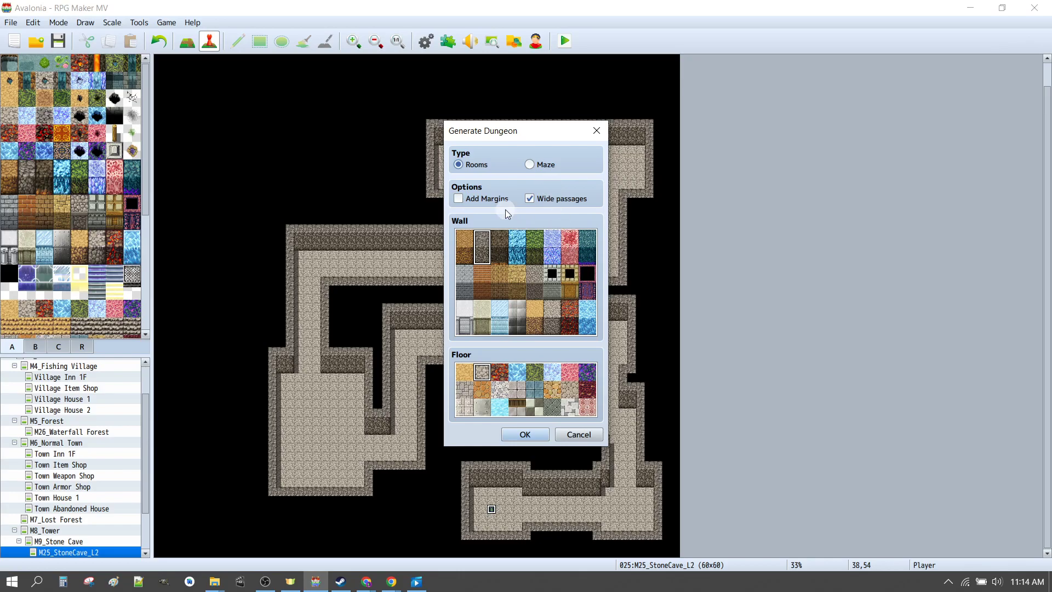
pyautogui.click(582, 438)
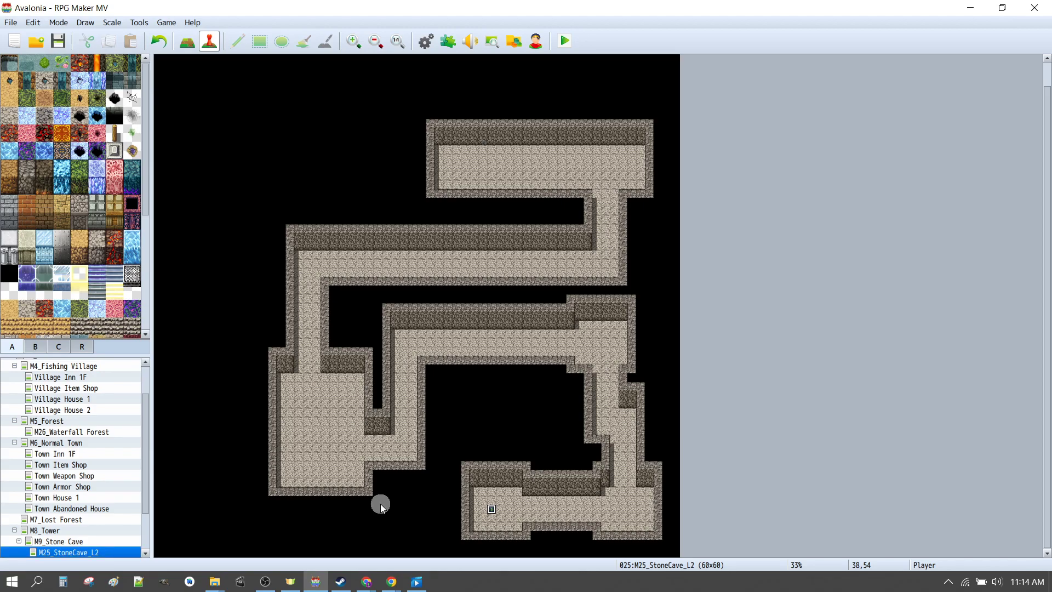
pyautogui.click(99, 541)
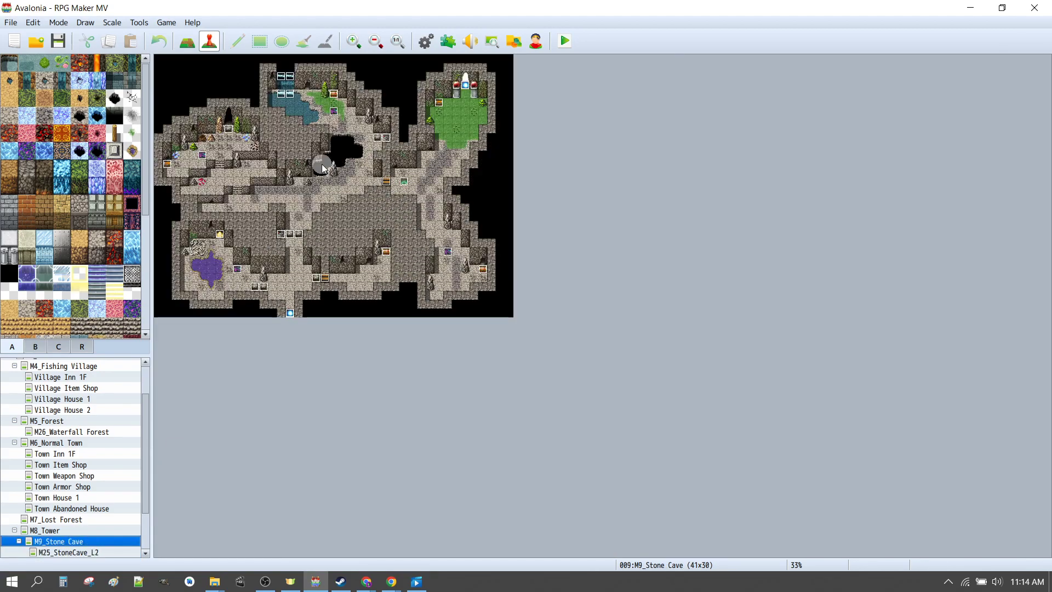
pyautogui.keyDown('ctrl'); pyautogui.scroll(1, 317, 213); pyautogui.keyUp('ctrl')
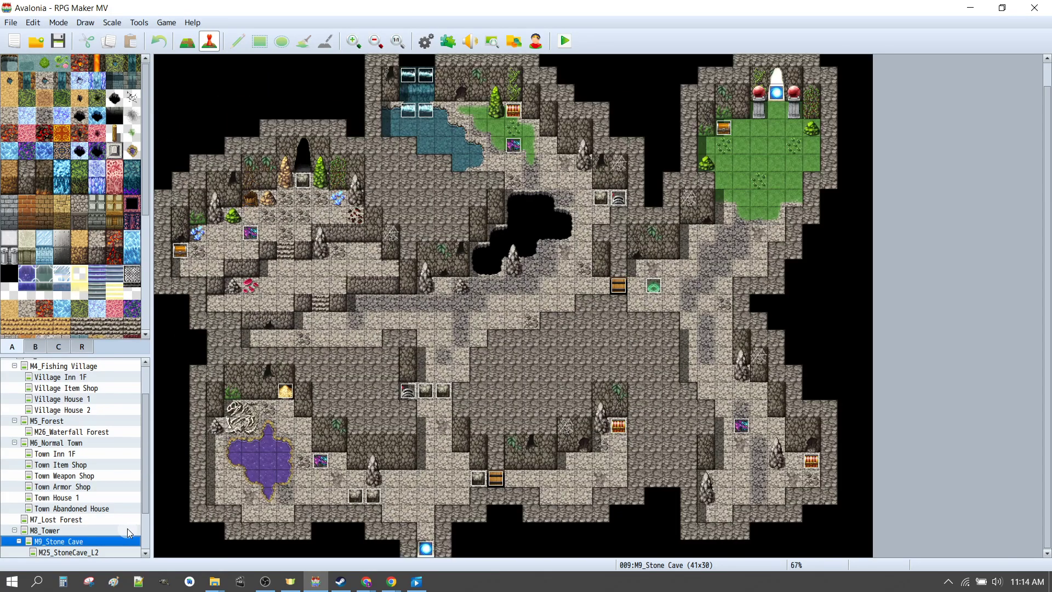
pyautogui.click(76, 552)
pyautogui.scroll(-3, 488, 242)
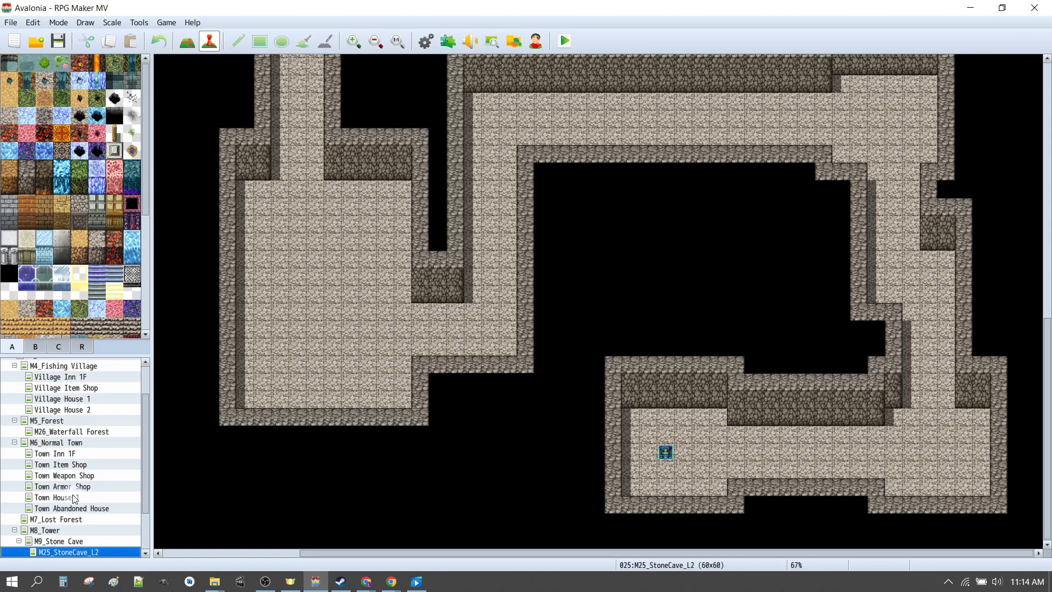
# Paint a narrow floor corridor south from the bottom room with walls on both sides.
pyautogui.click(665, 489)
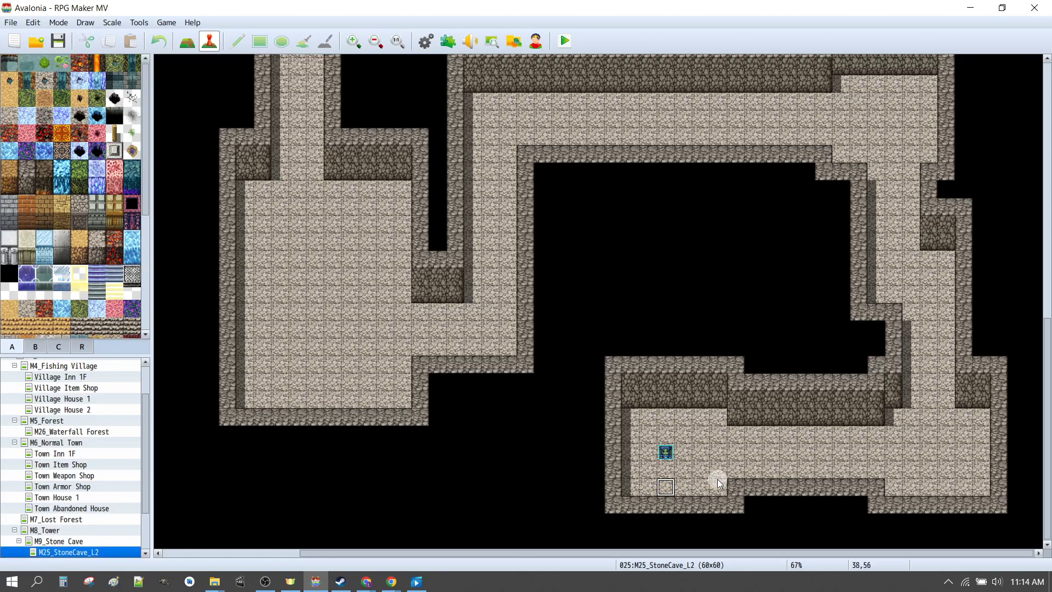
pyautogui.press('Up')
pyautogui.press('Up')
pyautogui.press('F5')
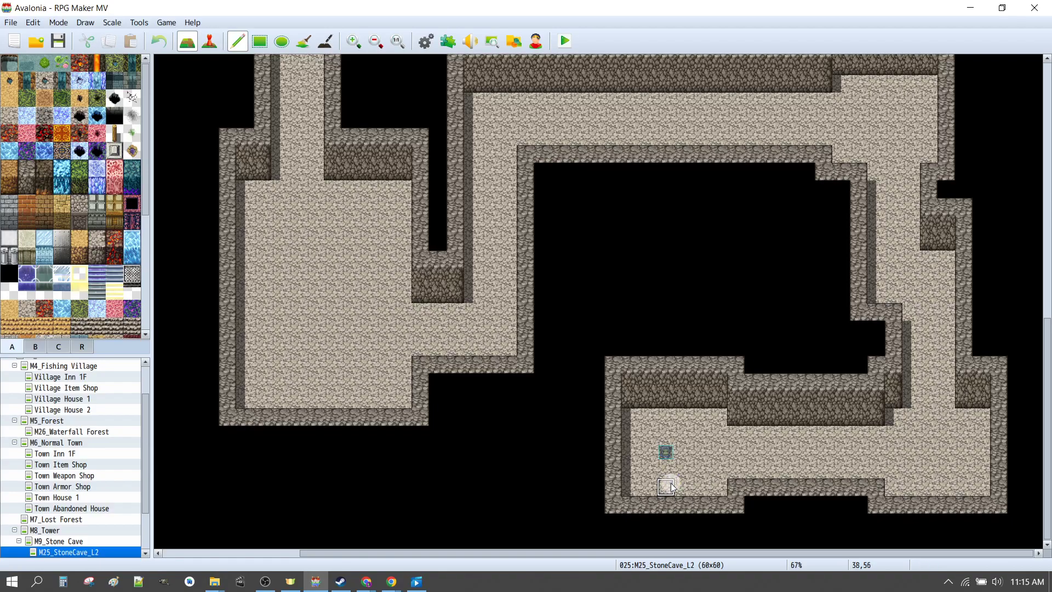
pyautogui.moveTo(670, 509); pyautogui.dragTo(675, 539)
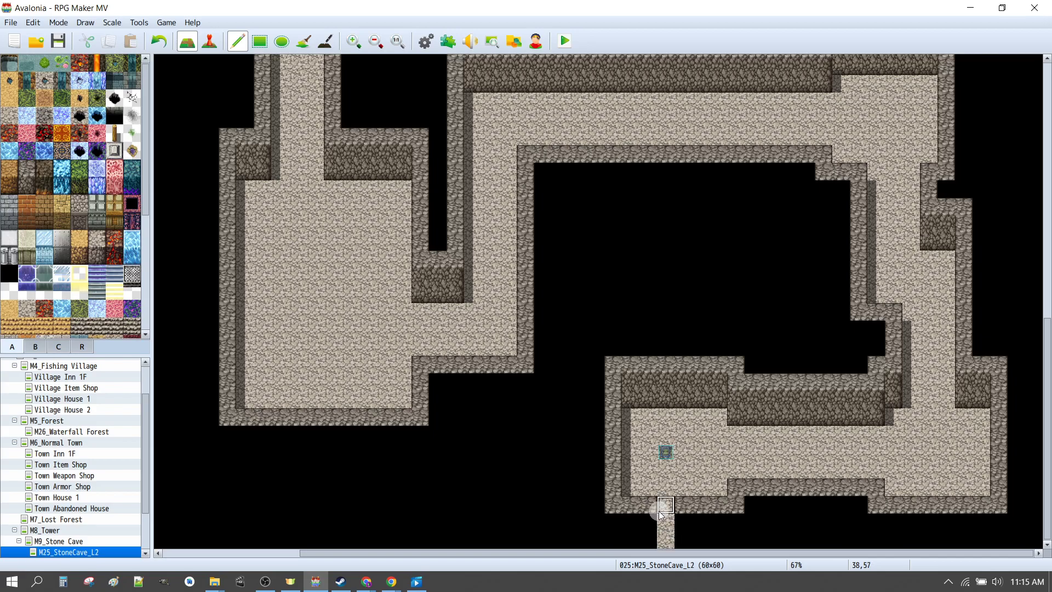
pyautogui.click(653, 523)
pyautogui.moveTo(652, 523)
pyautogui.mouseDown()
pyautogui.moveTo(650, 536)
pyautogui.moveTo(688, 515)
pyautogui.moveTo(688, 539)
pyautogui.mouseUp()
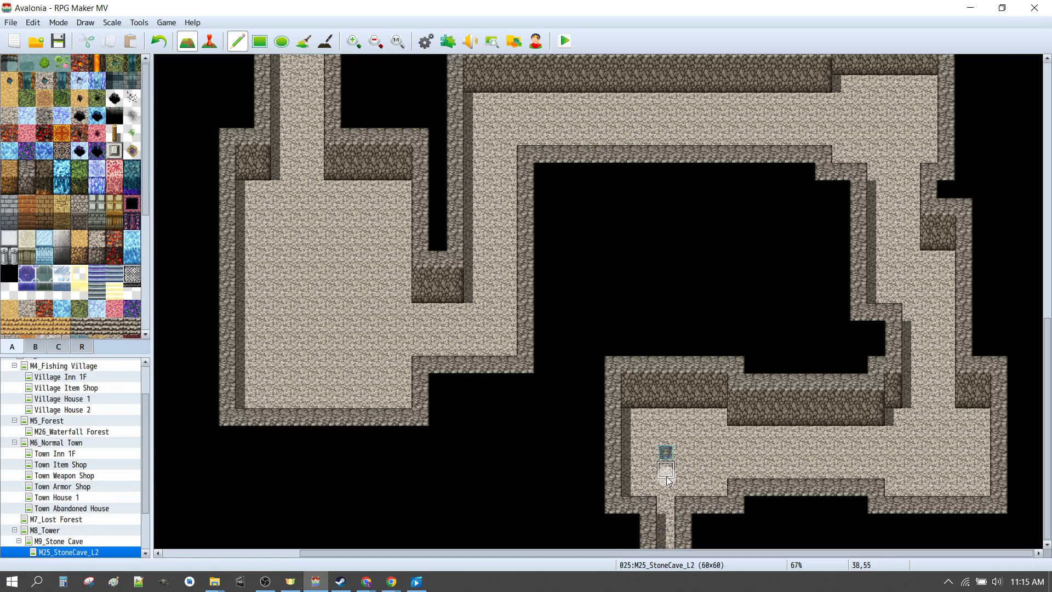
pyautogui.press('F6')
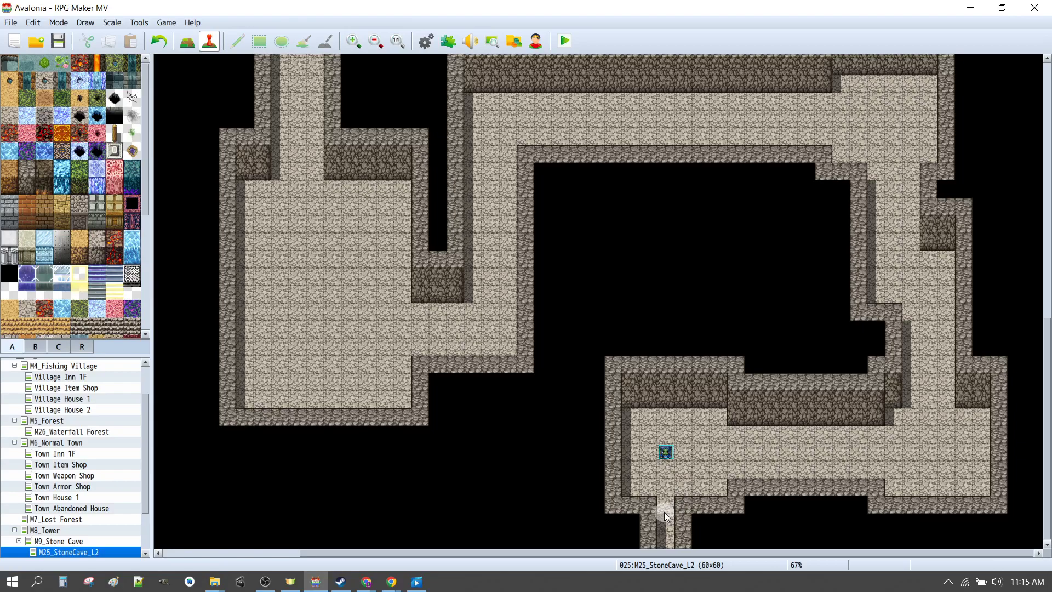
# Create a quick Transfer event at 38,59 sending the player to M9_Stone Cave at 8,8.
pyautogui.rightClick(668, 539)
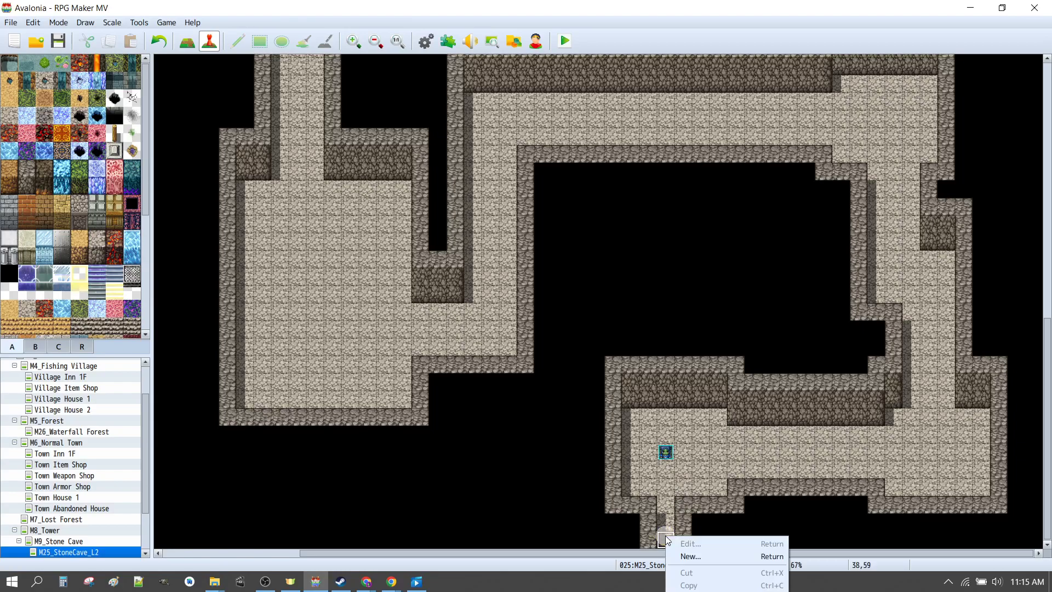
pyautogui.press('Escape')
pyautogui.rightClick(686, 319)
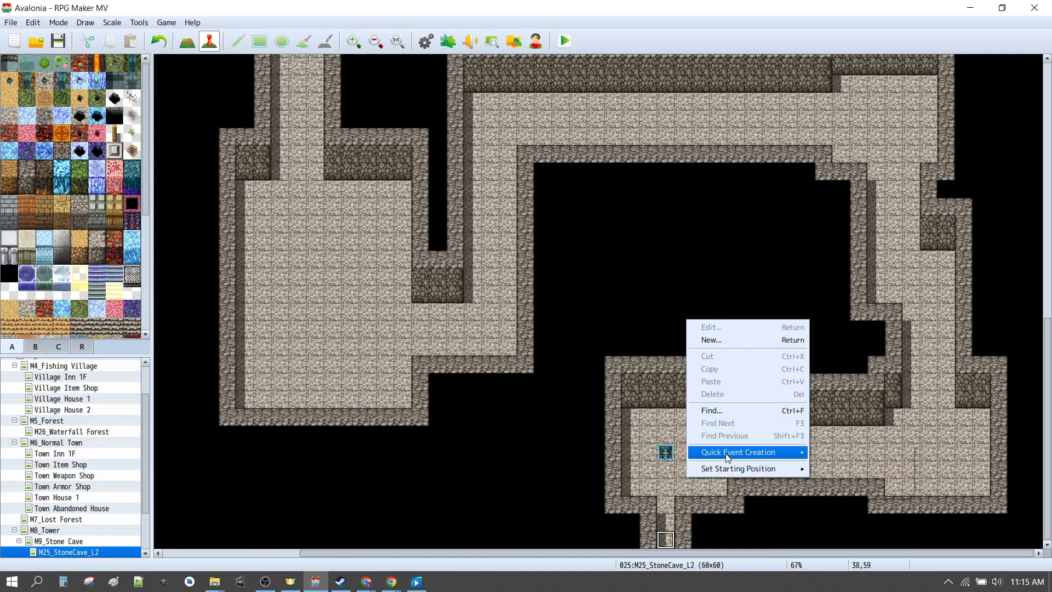
pyautogui.moveTo(780, 456)
pyautogui.click(827, 452)
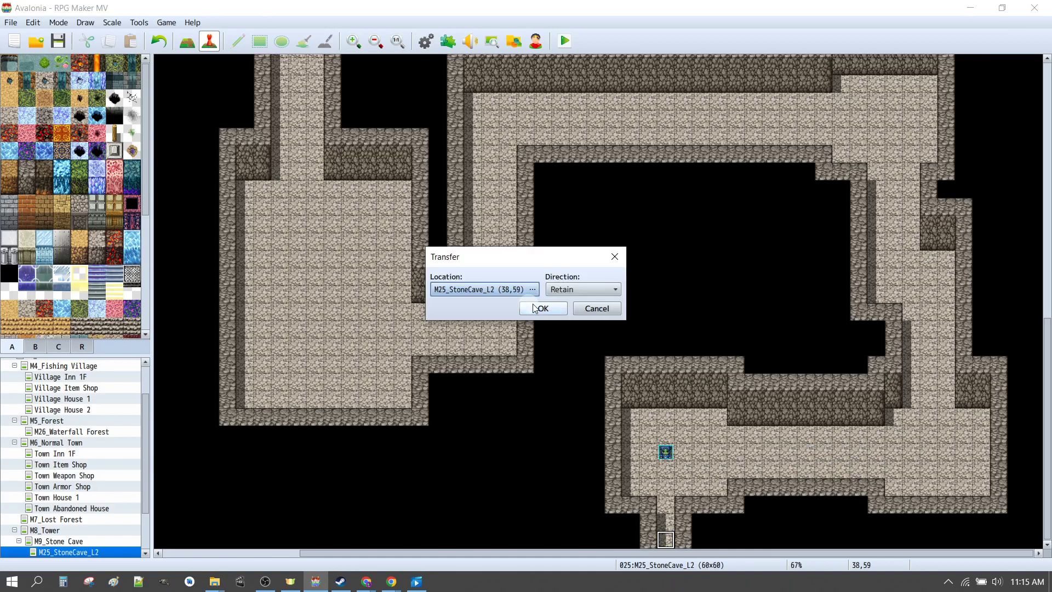
pyautogui.click(459, 286)
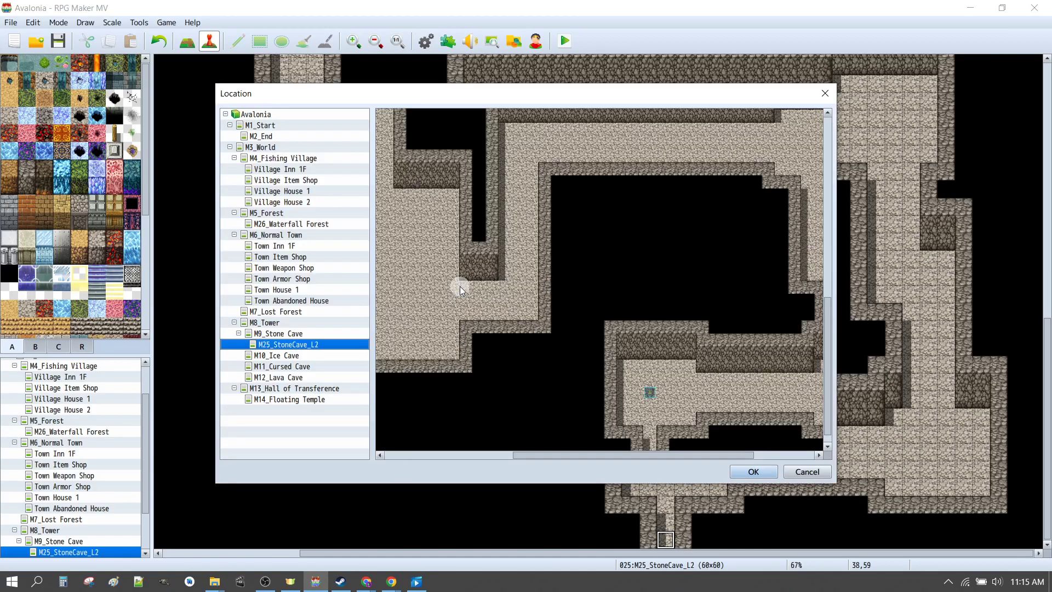
pyautogui.click(294, 334)
pyautogui.scroll(2, 482, 263)
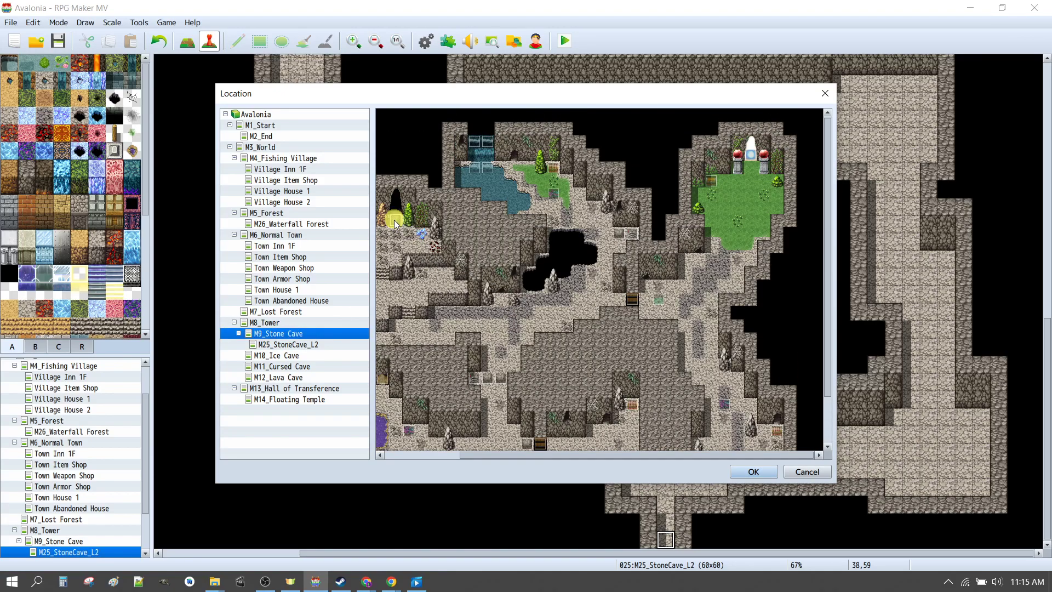
pyautogui.click(753, 472)
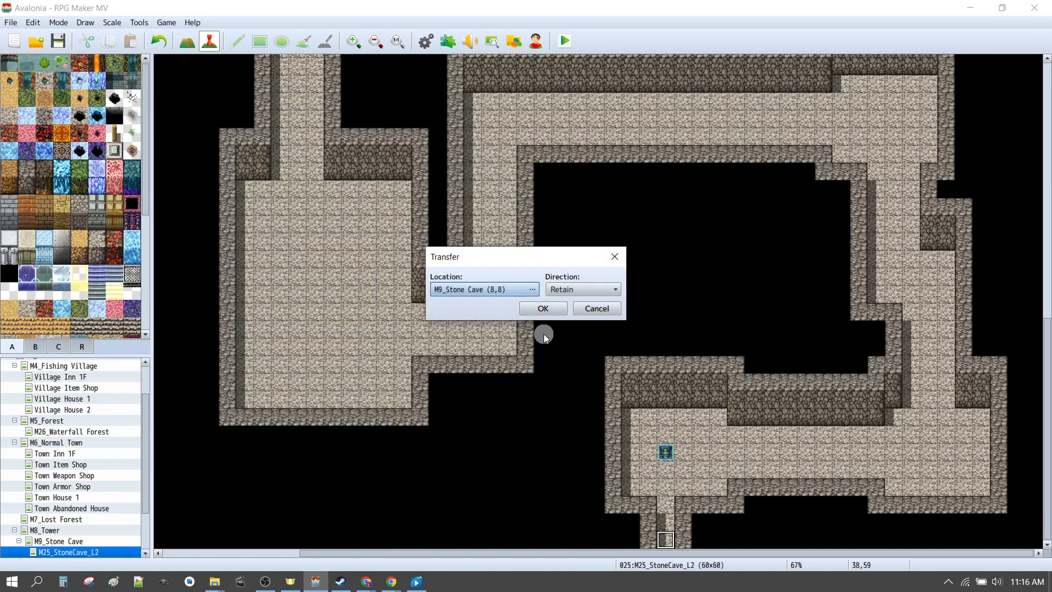
pyautogui.click(539, 309)
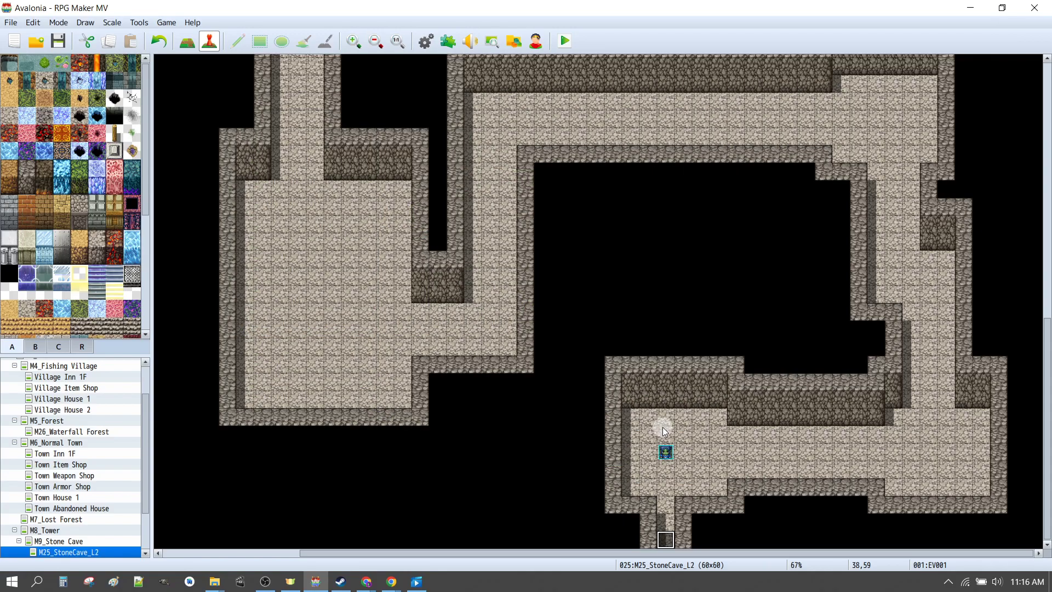
# In M9_Stone Cave, move the MovingRock event down one tile to 8,9.
pyautogui.click(73, 542)
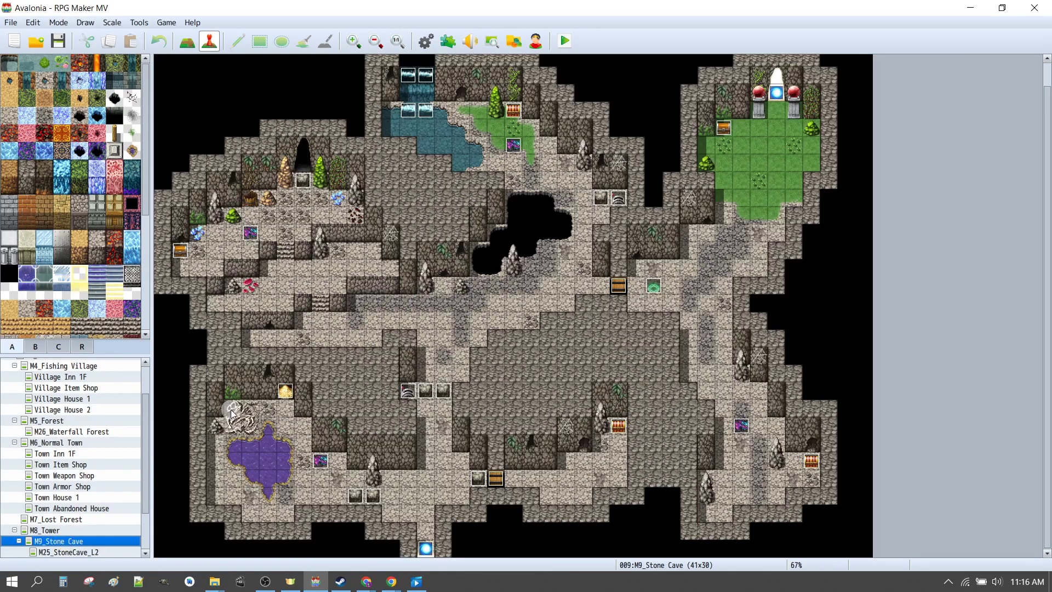
pyautogui.moveTo(300, 180); pyautogui.dragTo(303, 197)
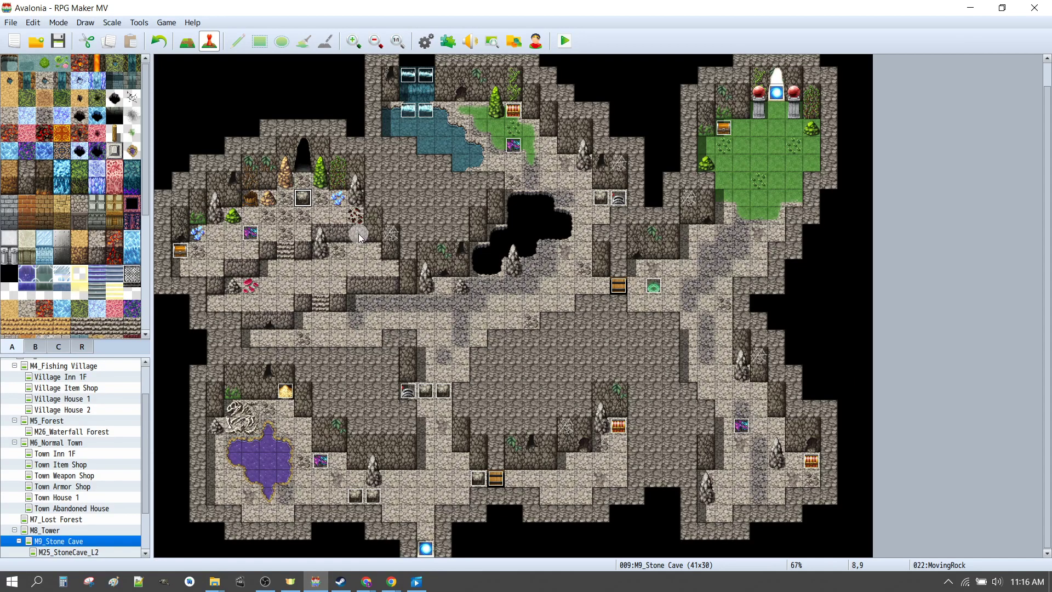
pyautogui.click(306, 184)
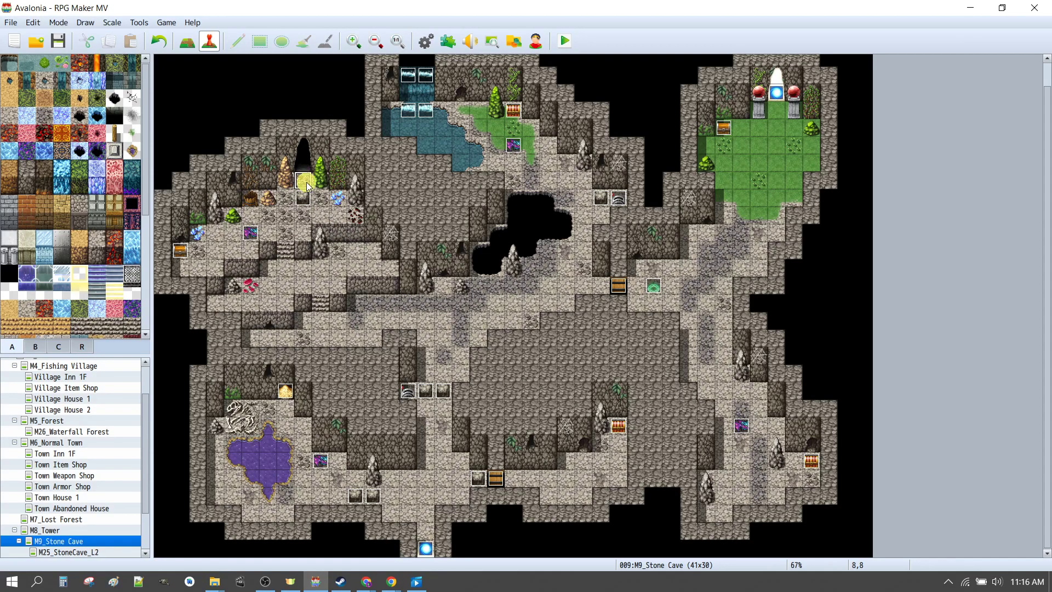
pyautogui.click(309, 203)
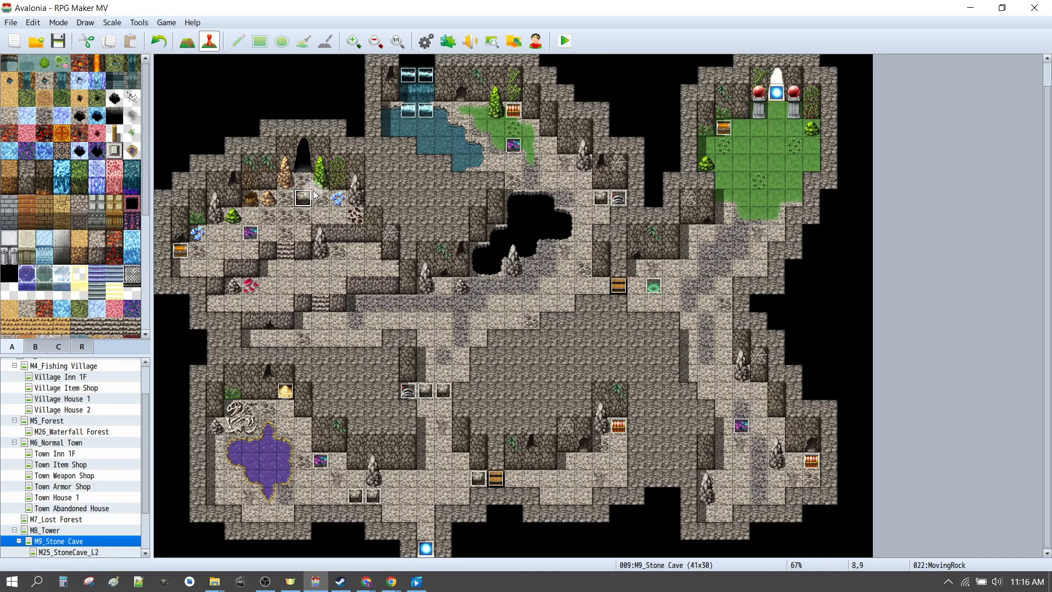
# Add a transfer at 8,7 to M25_StoneCave_L2 (38,58) and set the player start at 7,10.
pyautogui.click(304, 167)
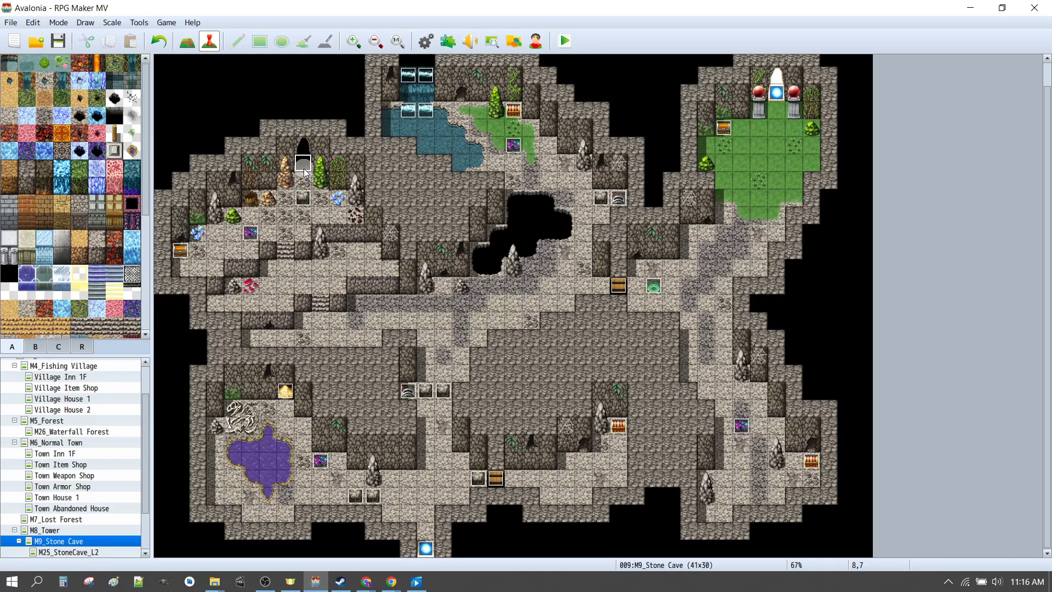
pyautogui.rightClick(305, 172)
pyautogui.moveTo(384, 298)
pyautogui.click(464, 301)
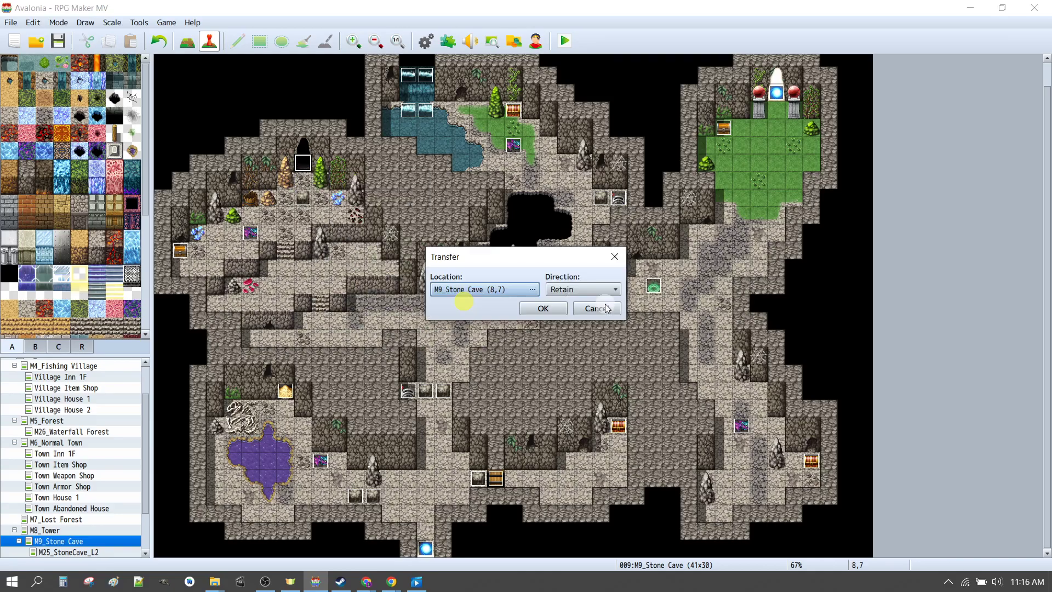
pyautogui.click(497, 288)
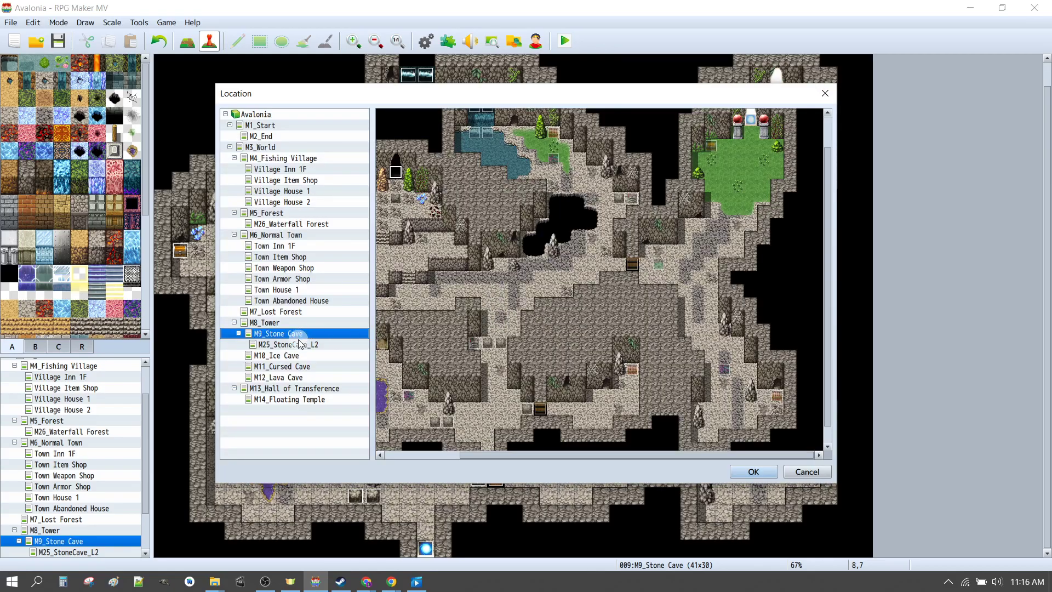
pyautogui.click(299, 345)
pyautogui.click(653, 427)
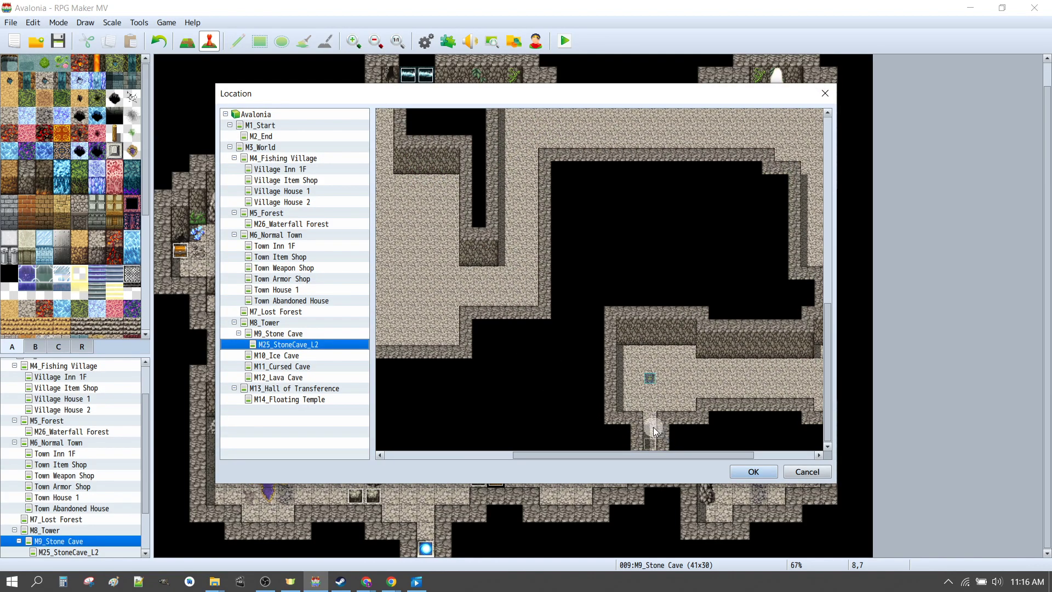
pyautogui.click(750, 472)
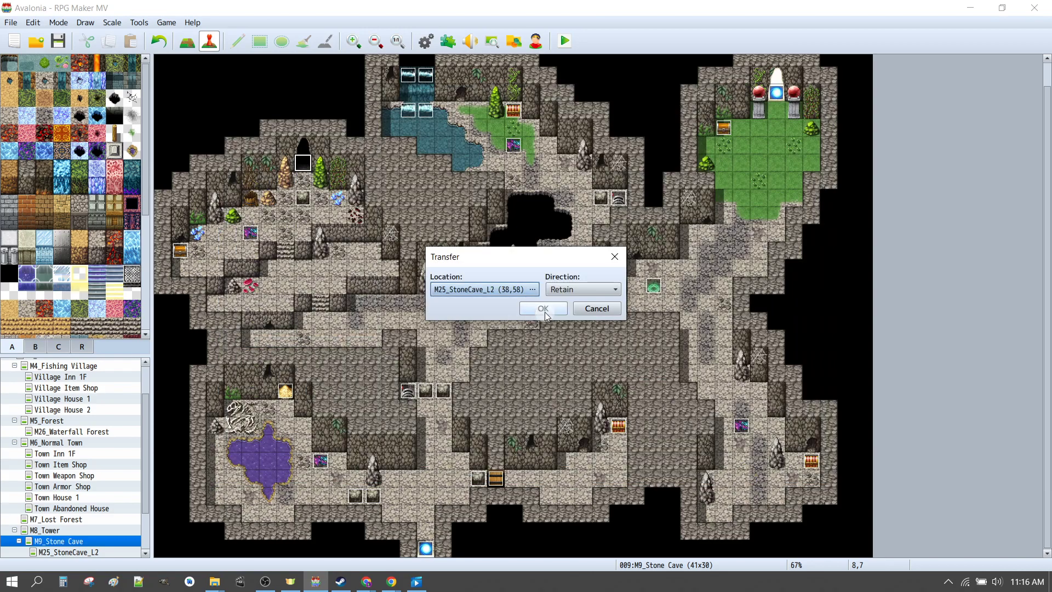
pyautogui.click(544, 310)
pyautogui.click(285, 215)
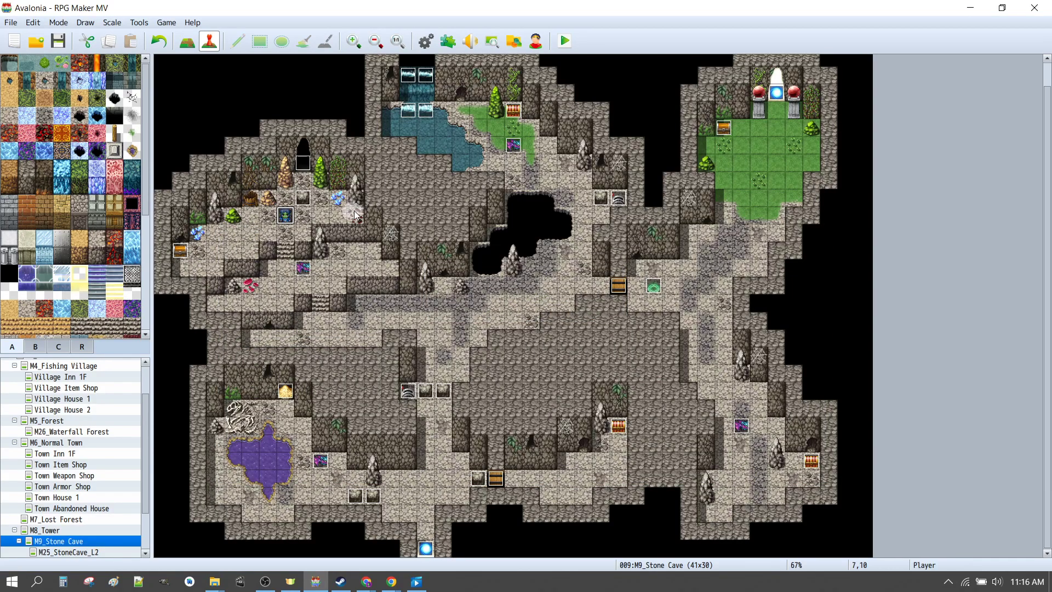
# Save and playtest, pulling the boulder aside and walking into the cave entrance.
pyautogui.click(570, 44)
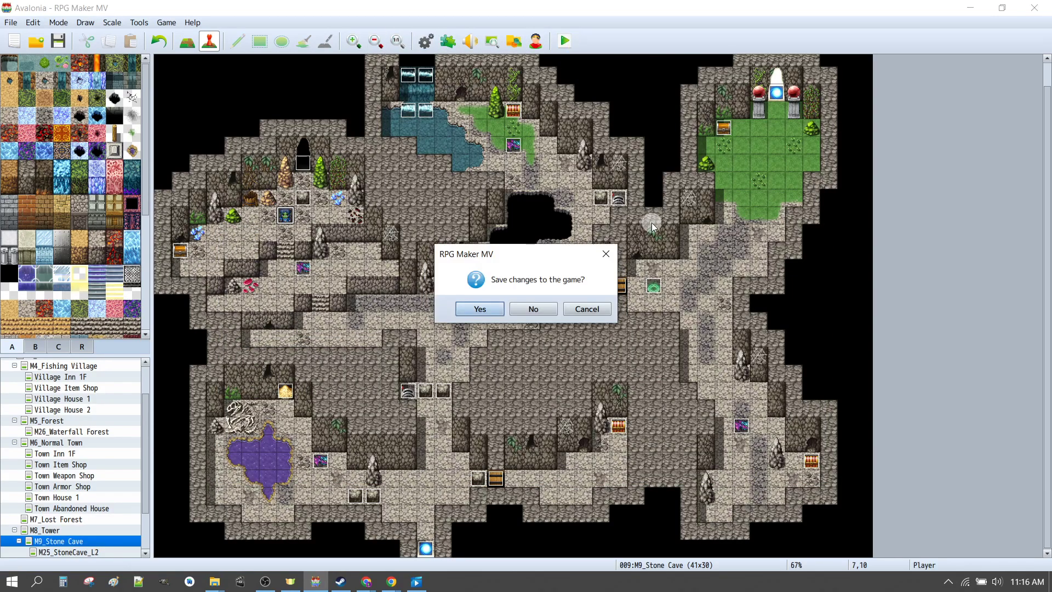
pyautogui.click(481, 310)
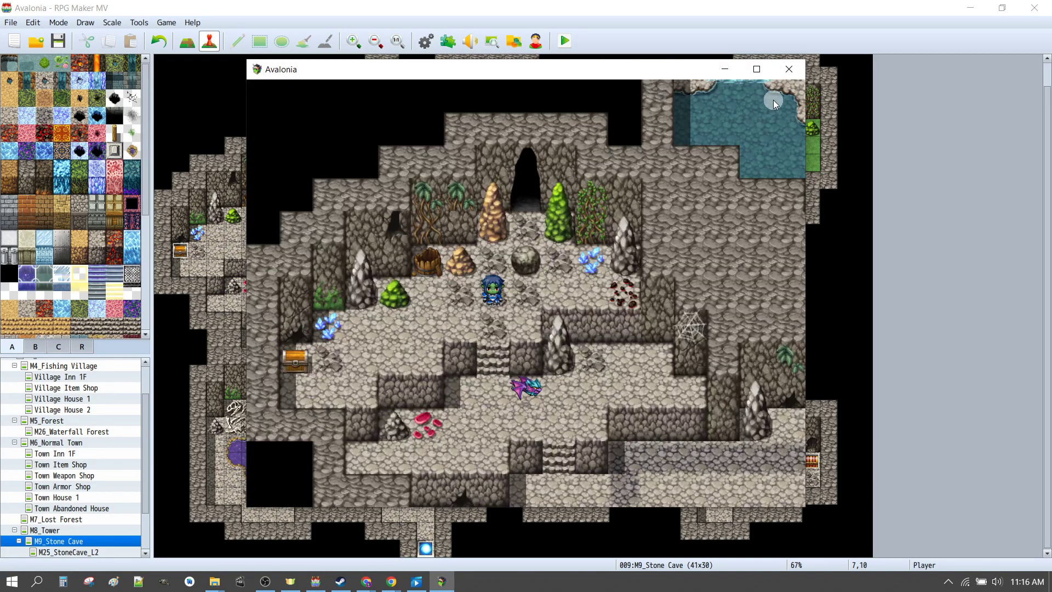
pyautogui.click(756, 68)
pyautogui.click(529, 249)
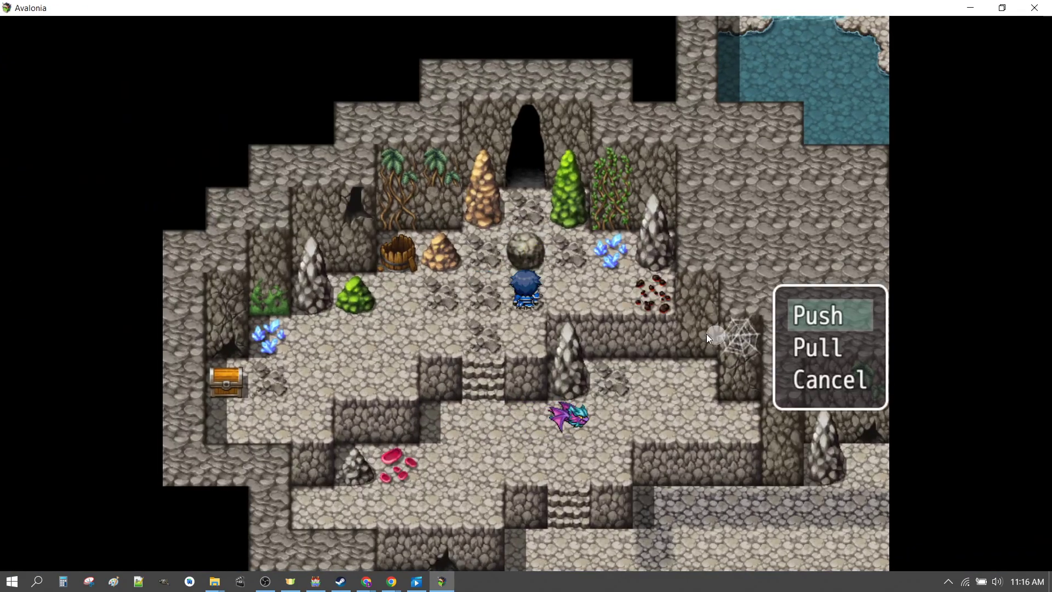
pyautogui.click(817, 346)
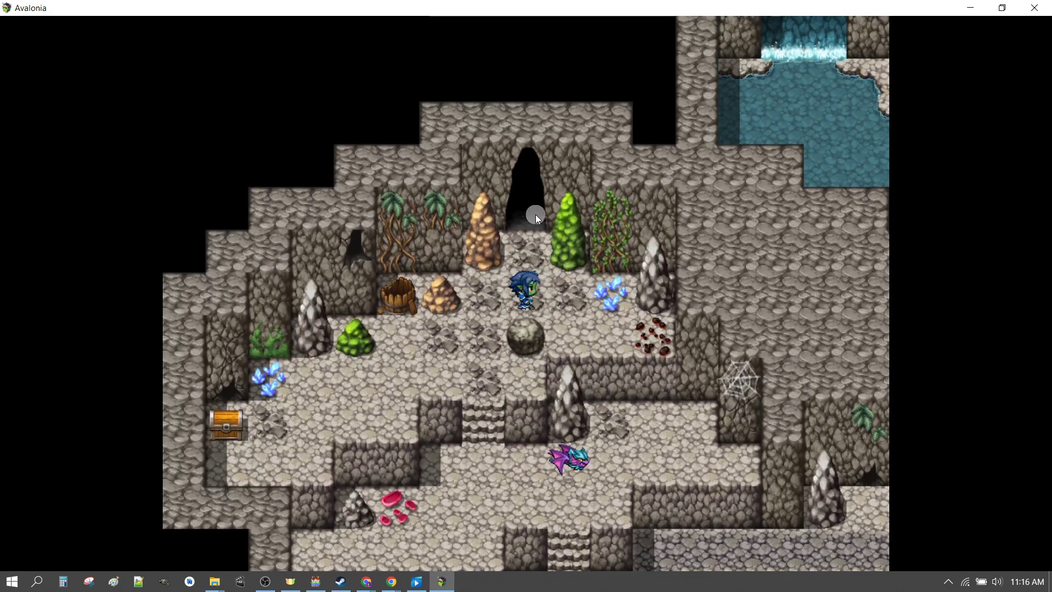
pyautogui.click(535, 215)
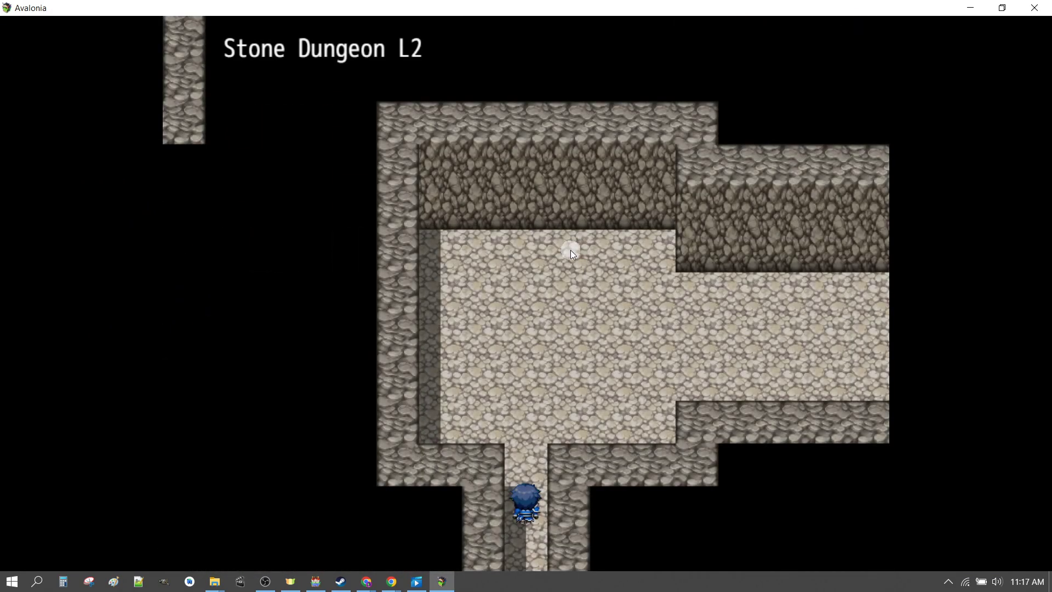
# Walk the hero through Stone Dungeon L2 toward the upper corridor, then close the playtest.
pyautogui.click(594, 342)
pyautogui.click(734, 347)
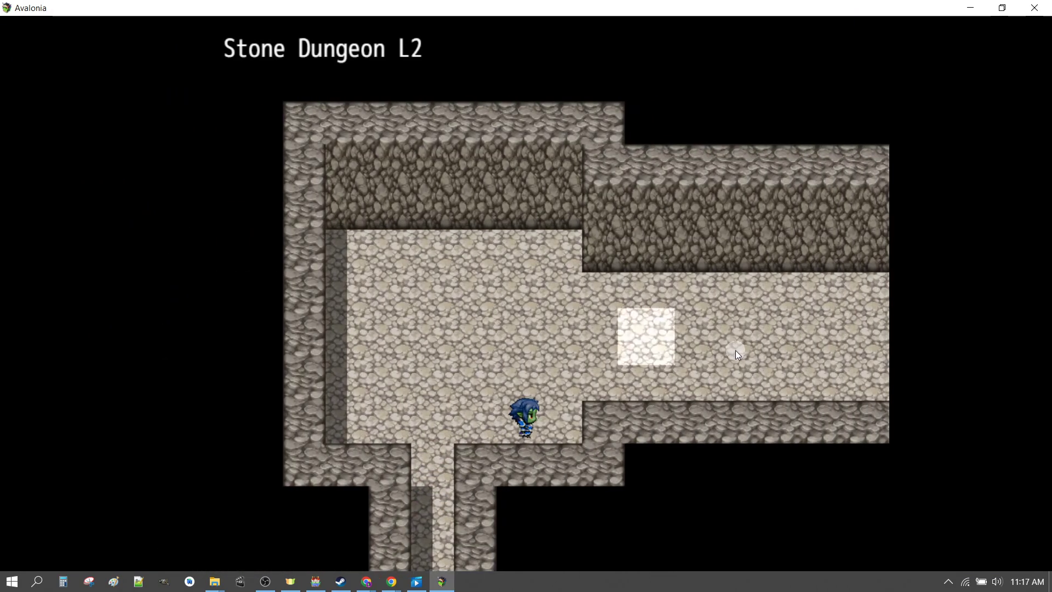
pyautogui.click(693, 332)
pyautogui.click(835, 231)
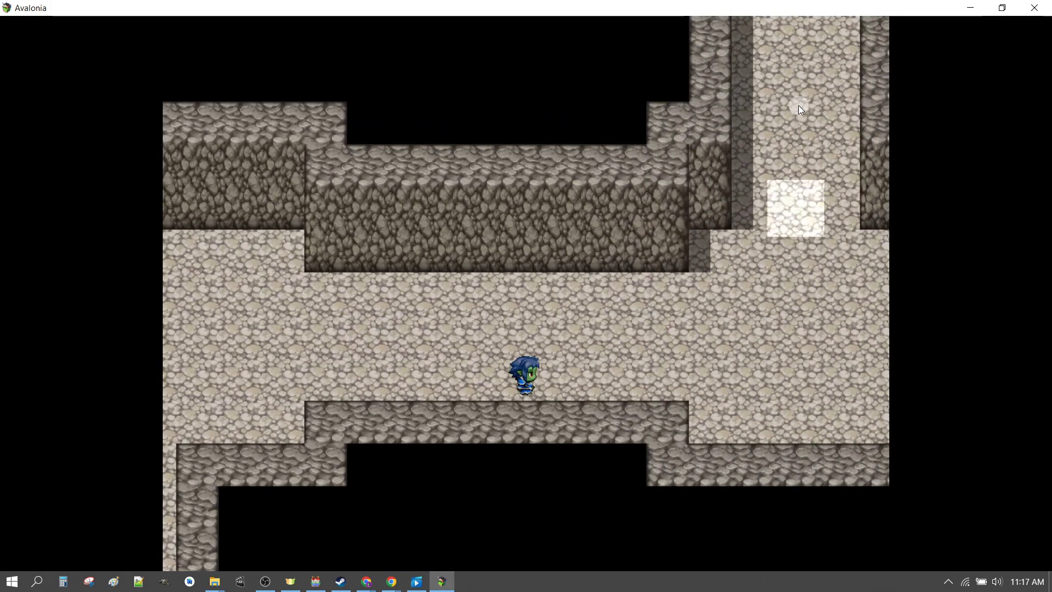
pyautogui.click(795, 96)
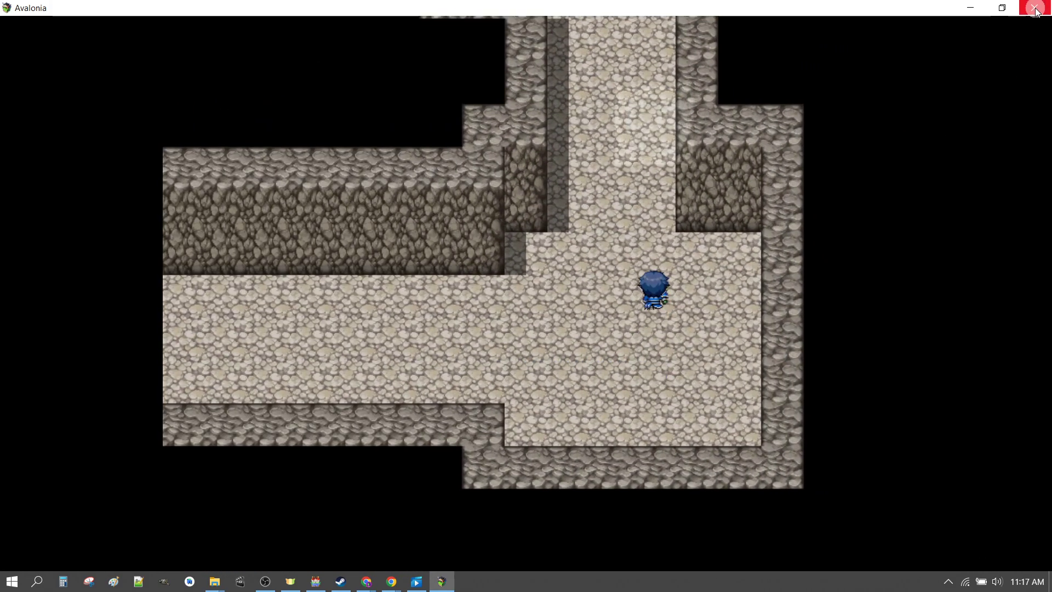
pyautogui.click(1034, 8)
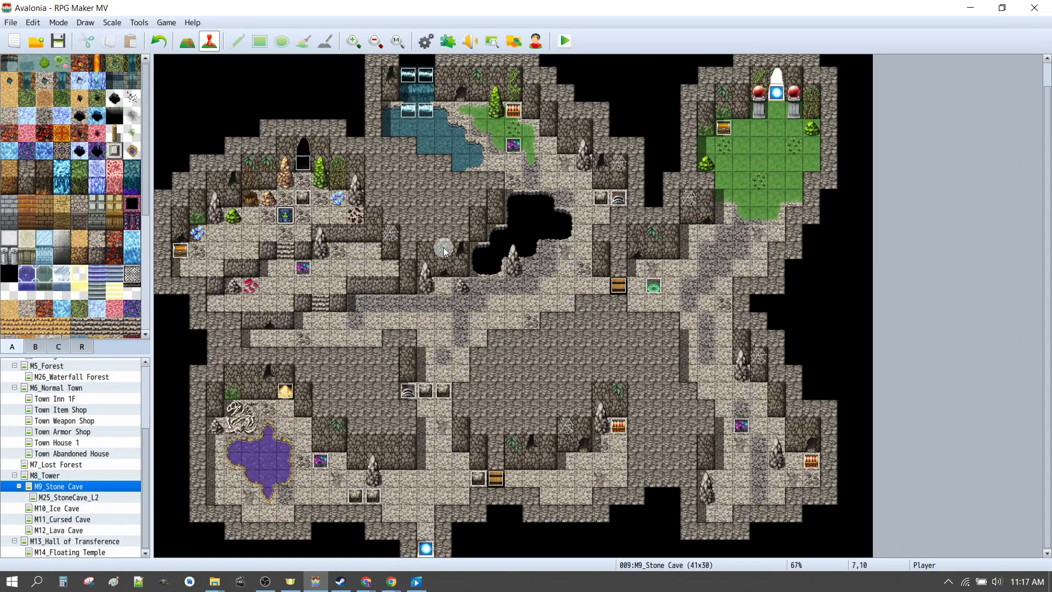
# Switch to tile painting, place a cobweb tile on Stone Cave, and reopen StoneCave_L2.
pyautogui.press('F5')
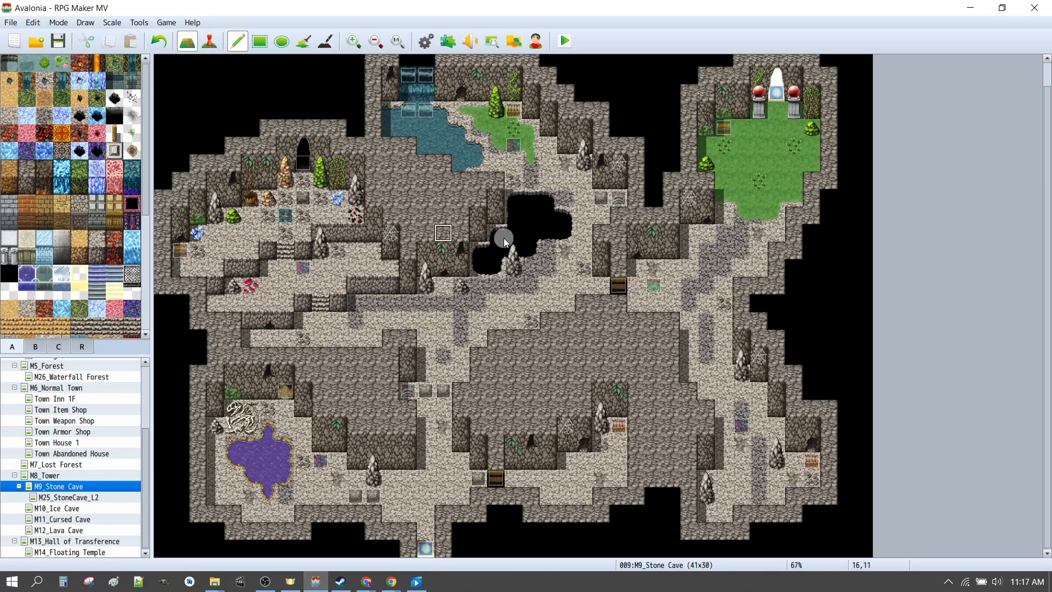
pyautogui.click(389, 233)
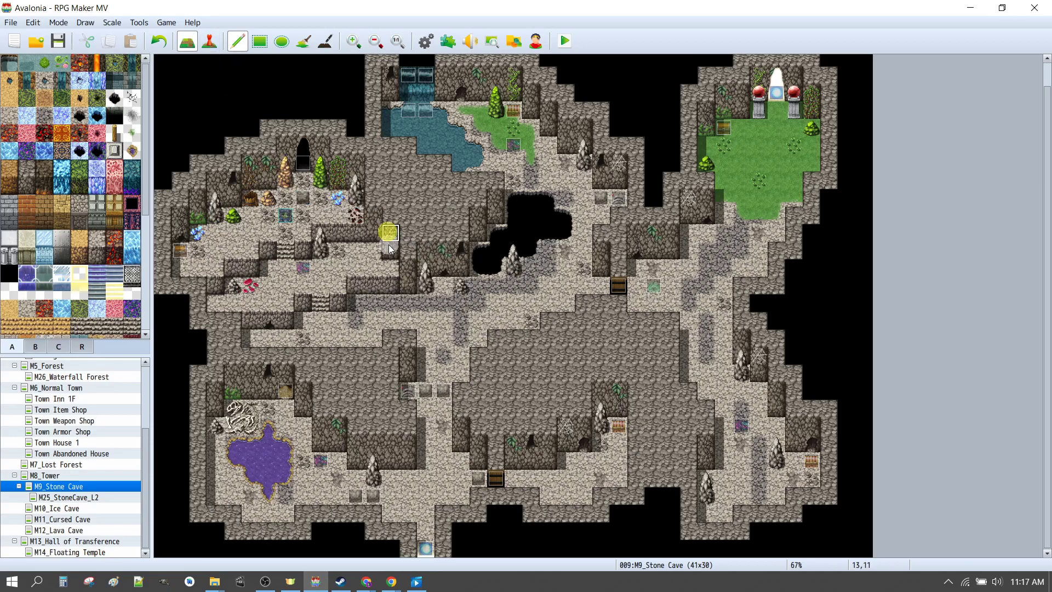
pyautogui.click(90, 497)
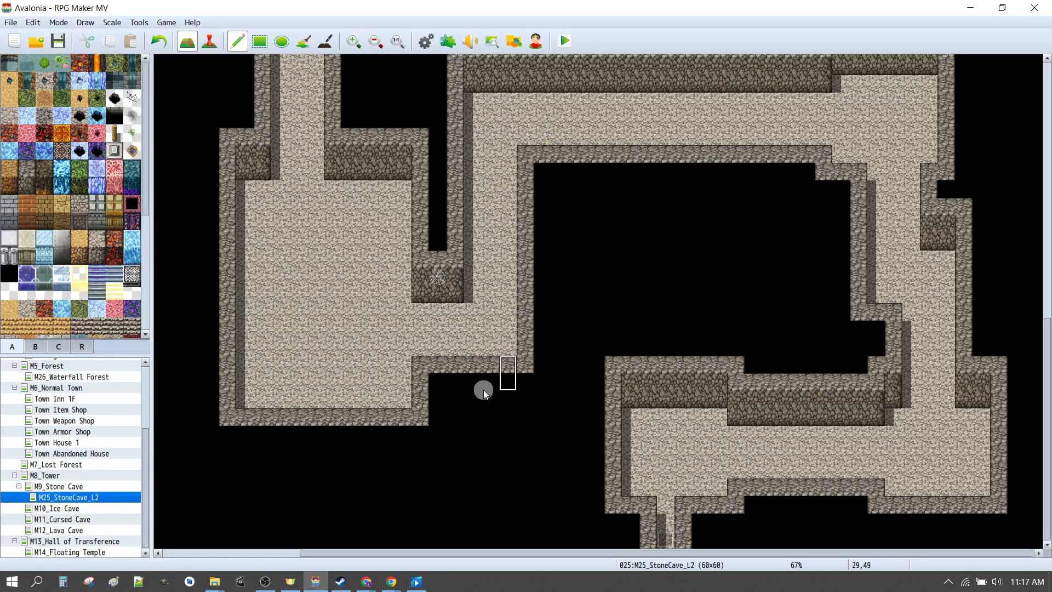
pyautogui.press('Up')
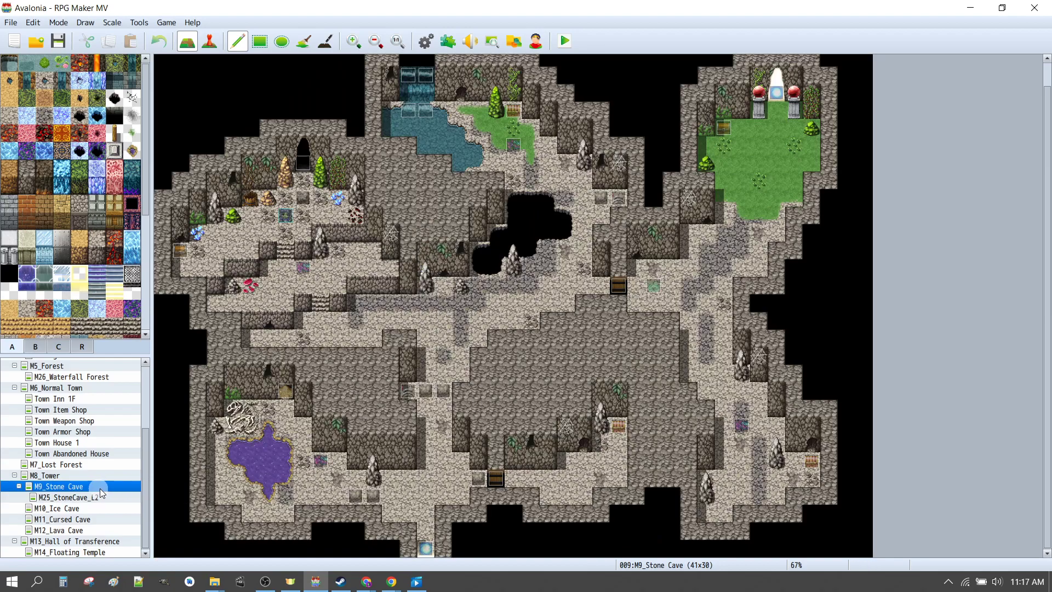
pyautogui.click(76, 498)
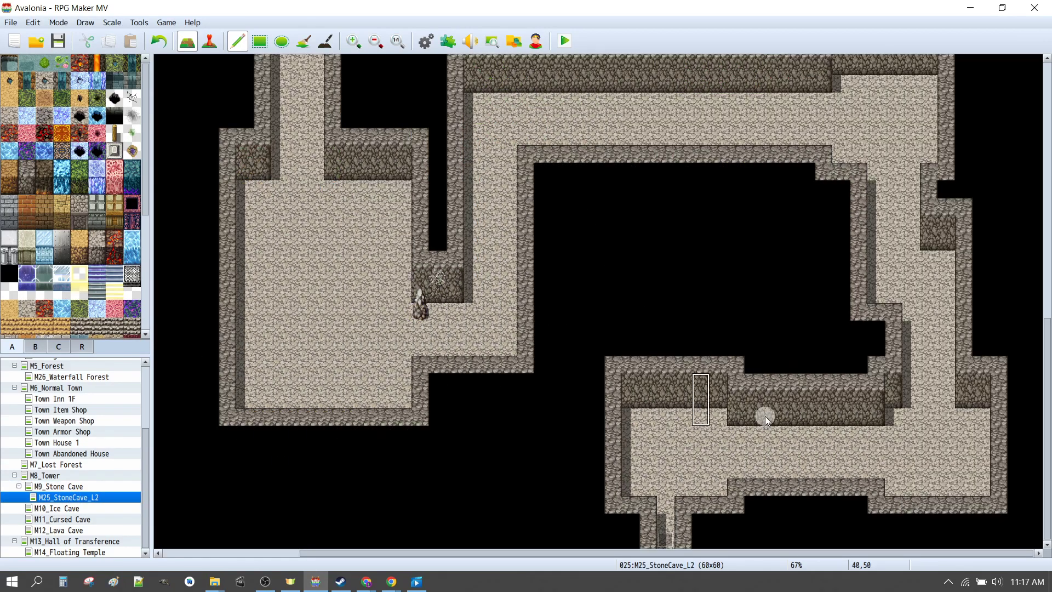
# Place stalagmites on the lower room, right, upper and left walls and the upper floor strip.
pyautogui.click(720, 415)
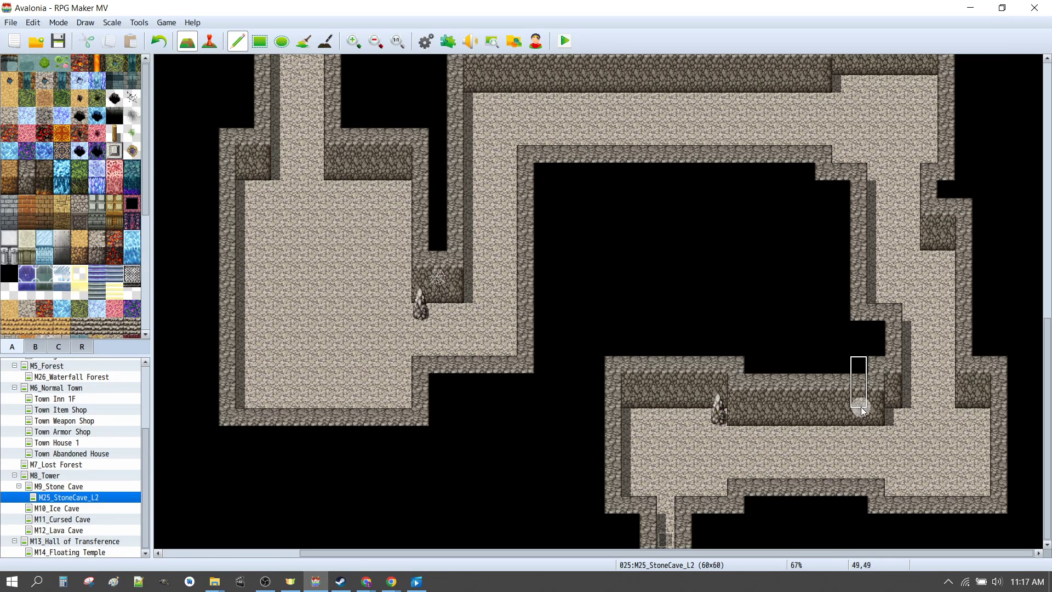
pyautogui.click(899, 411)
pyautogui.click(938, 253)
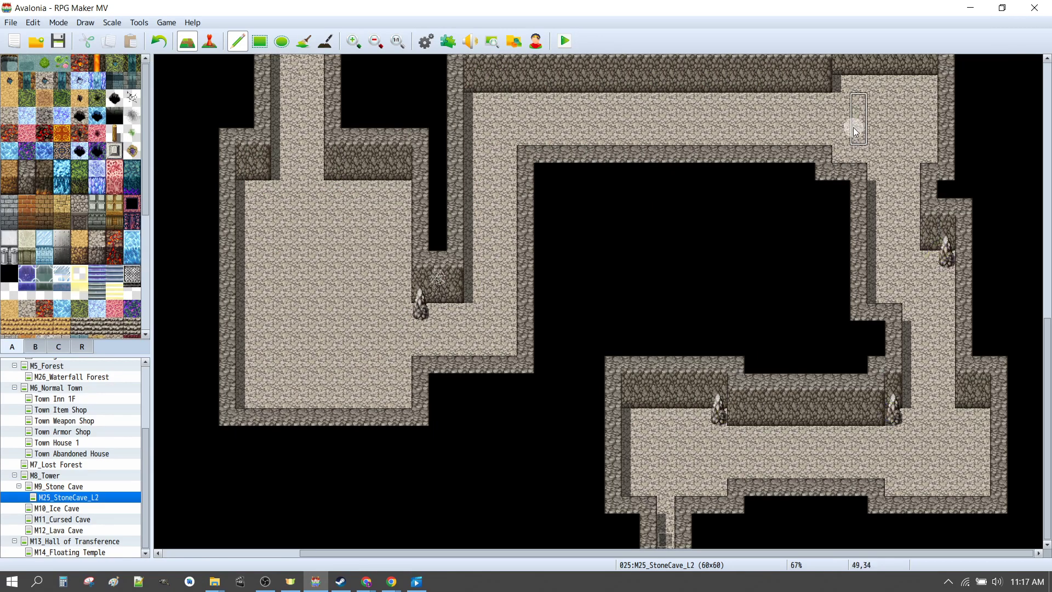
pyautogui.scroll(1, 854, 118)
pyautogui.click(844, 110)
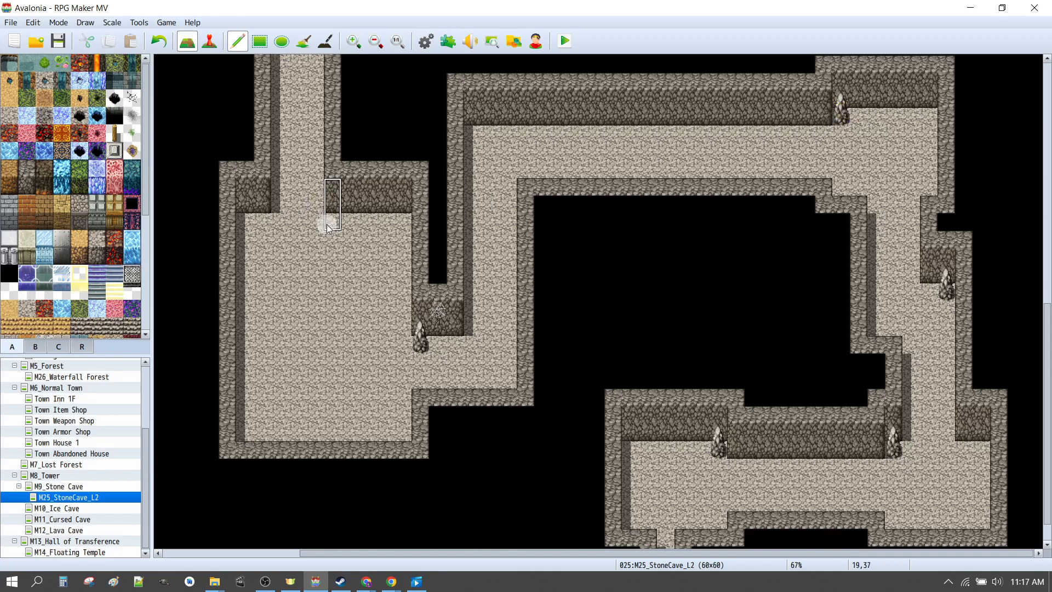
pyautogui.scroll(2, 254, 266)
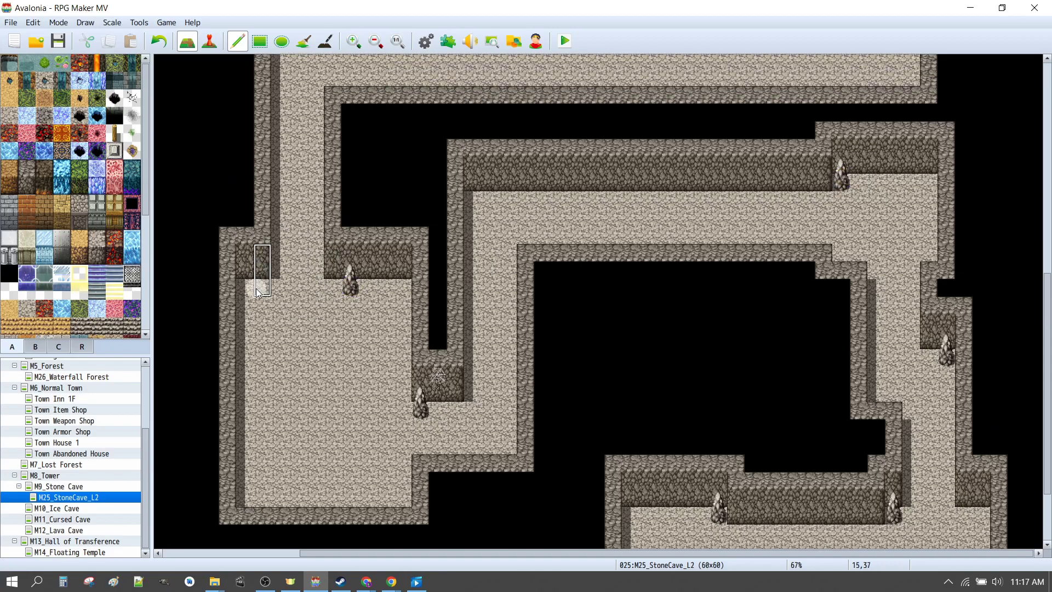
pyautogui.click(254, 282)
pyautogui.scroll(3, 307, 274)
pyautogui.scroll(1, 336, 265)
pyautogui.click(298, 140)
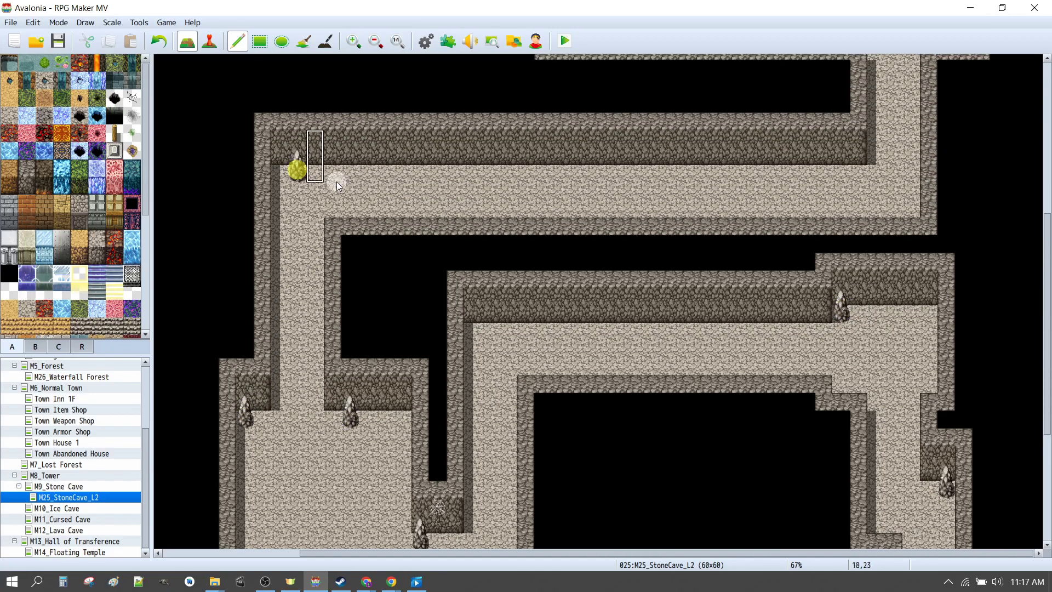
pyautogui.scroll(-4, 383, 208)
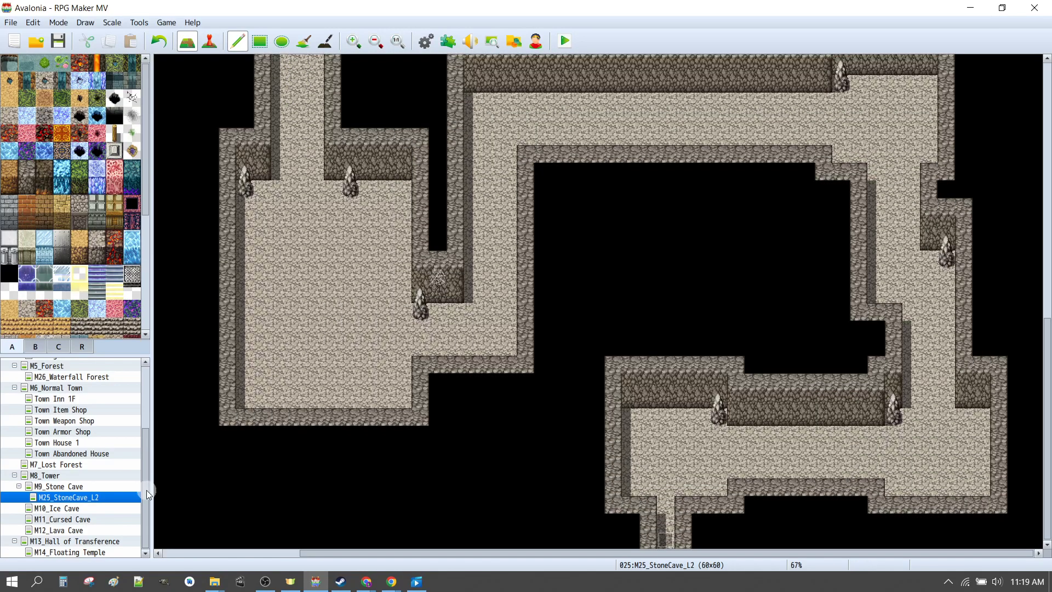
# Copy the two-tile vine from Stone Cave and hang it on four upper walls and one lower wall.
pyautogui.click(97, 486)
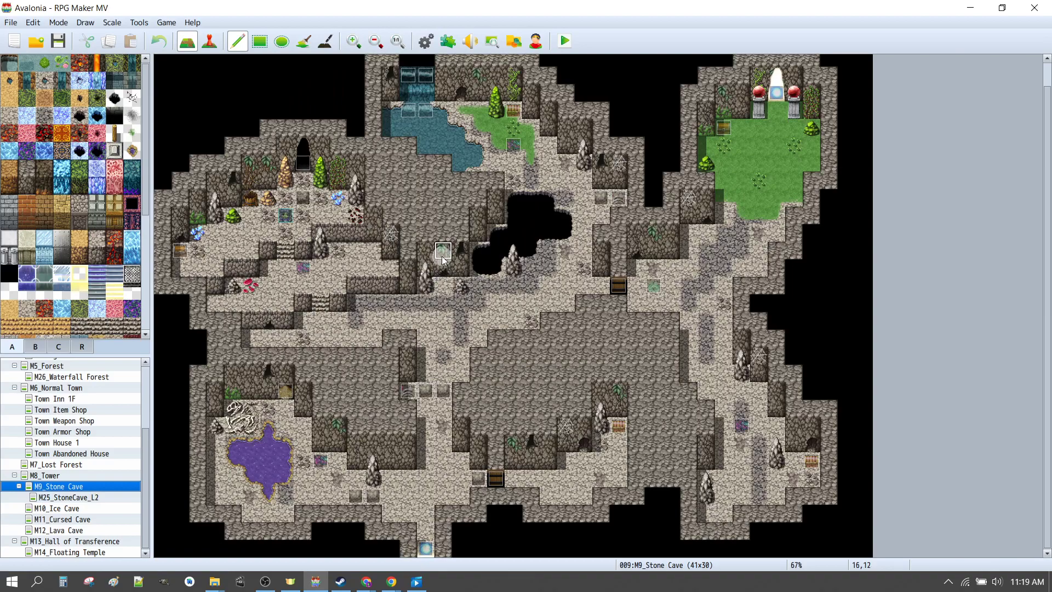
pyautogui.moveTo(426, 286); pyautogui.dragTo(426, 303, button='right')
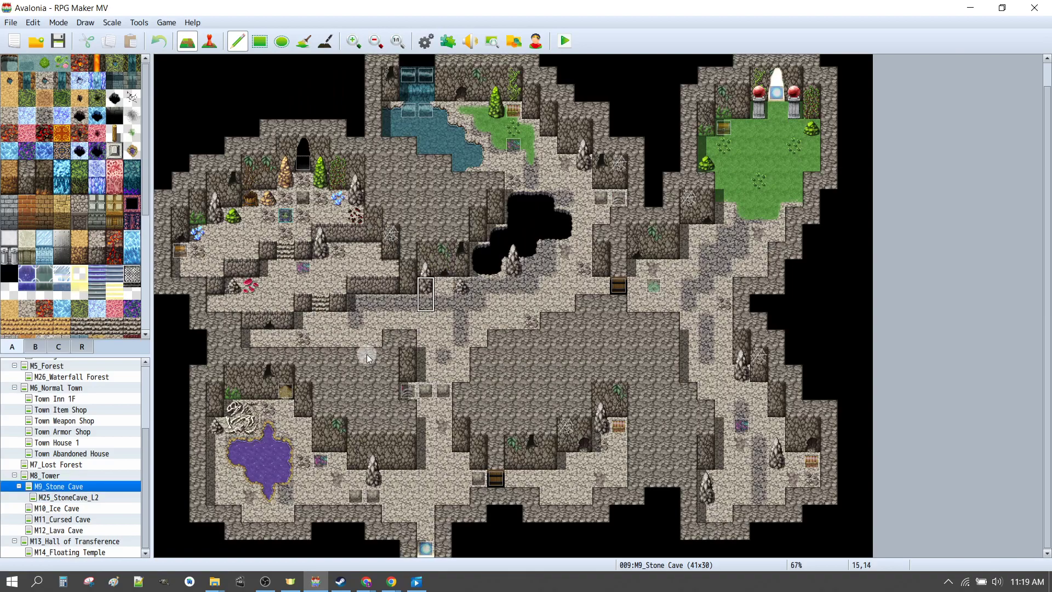
pyautogui.click(64, 497)
pyautogui.click(383, 163)
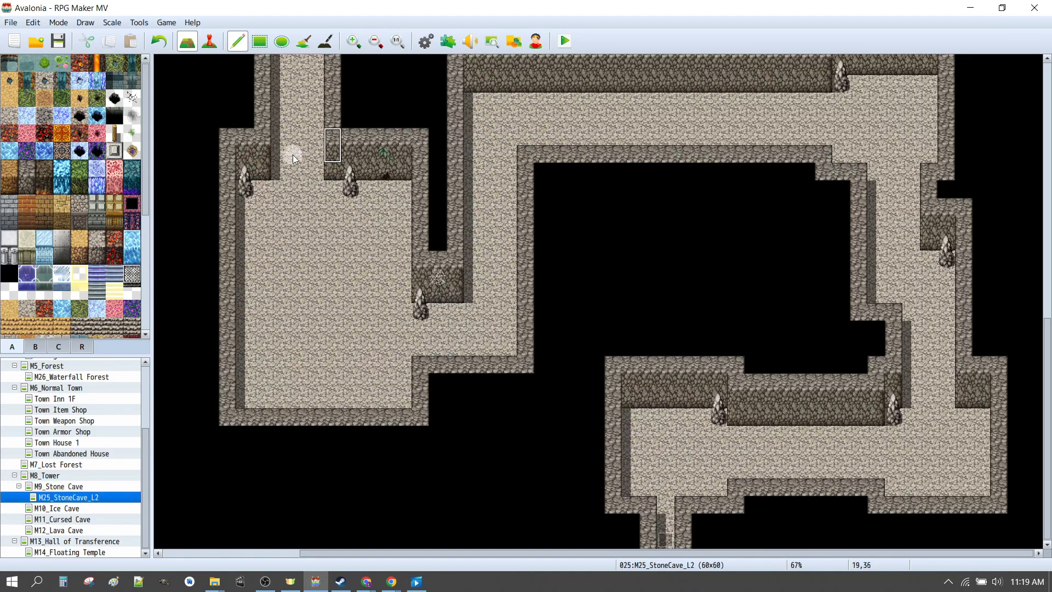
pyautogui.click(263, 164)
pyautogui.scroll(3, 605, 250)
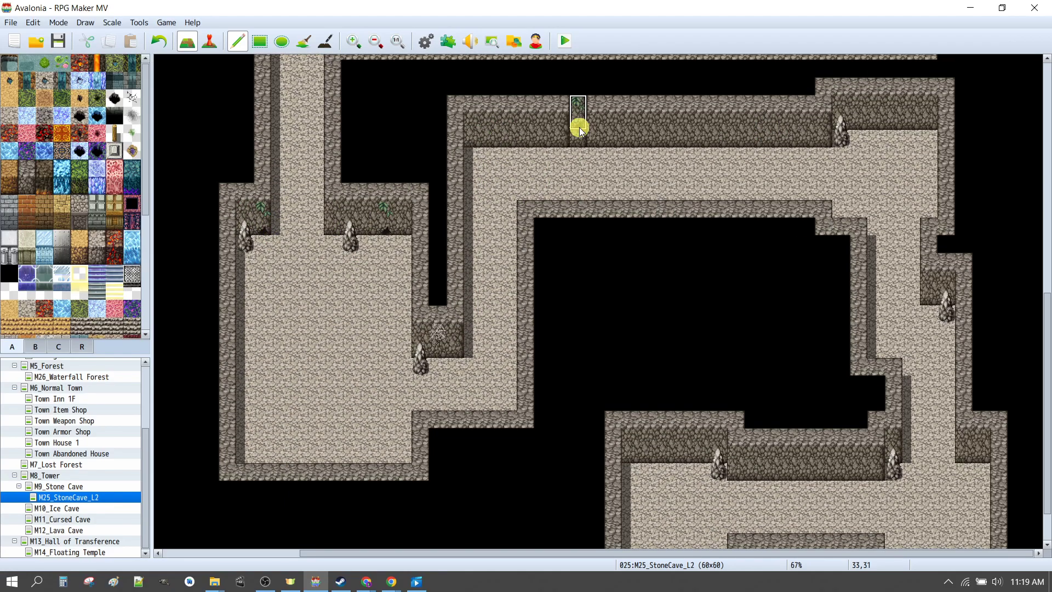
pyautogui.click(553, 142)
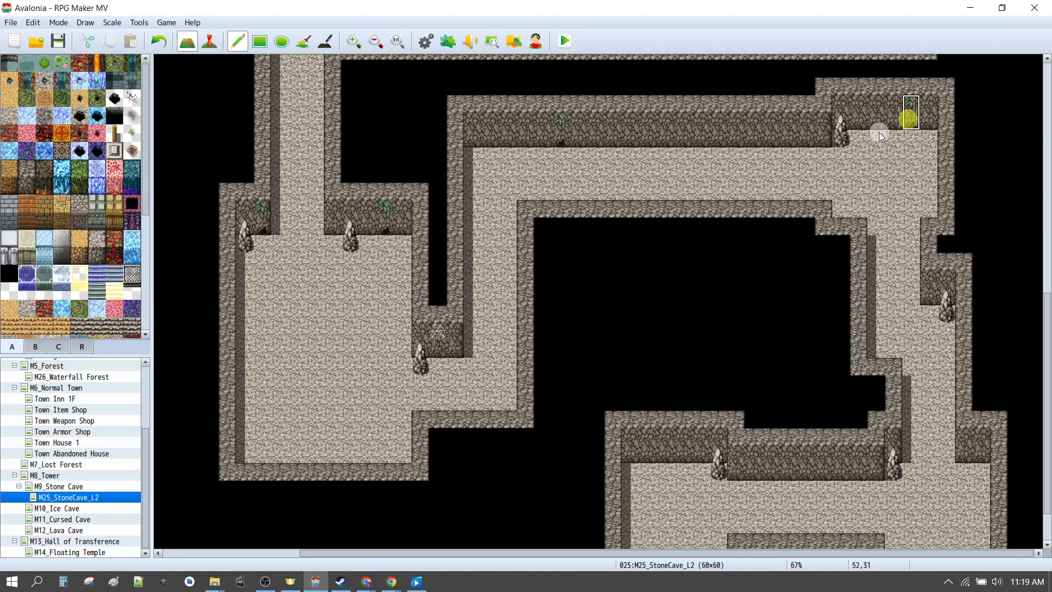
pyautogui.click(772, 132)
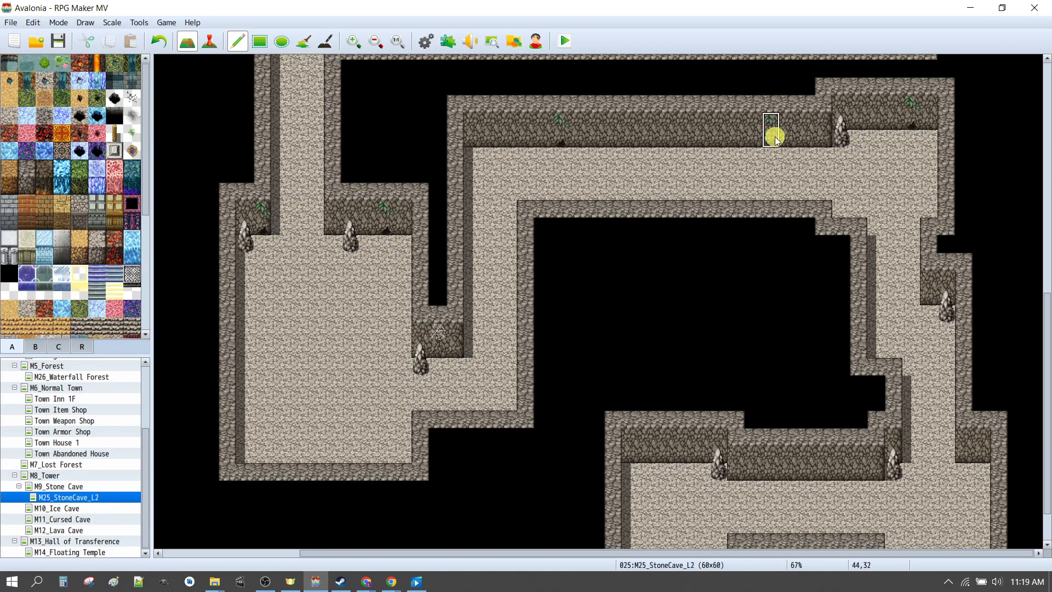
pyautogui.click(811, 479)
pyautogui.scroll(-3, 709, 310)
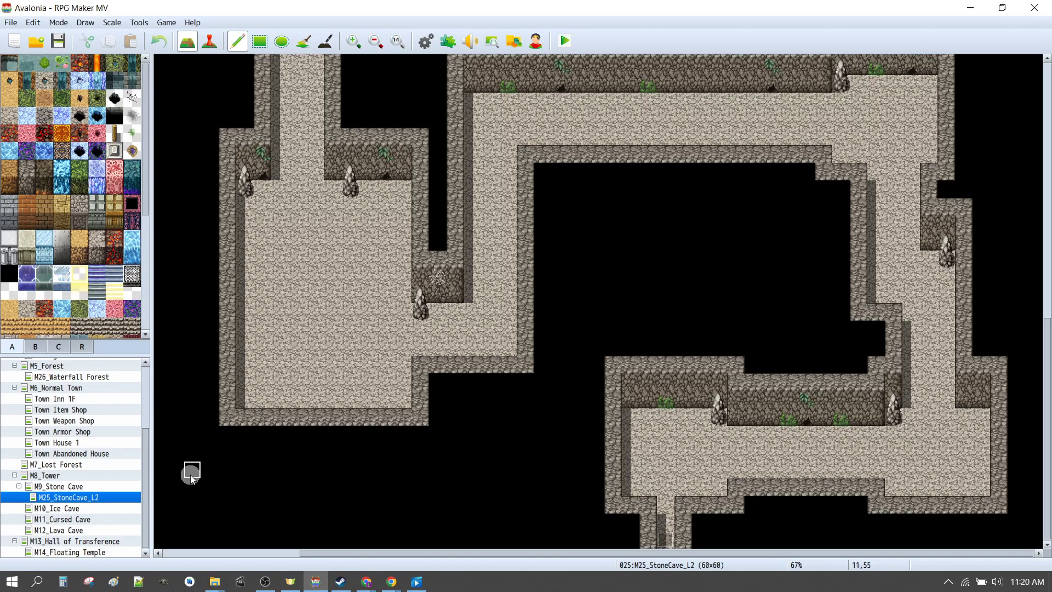
# Paint a dark cobblestone strip and scattered dots along the lower corridor floor.
pyautogui.click(92, 487)
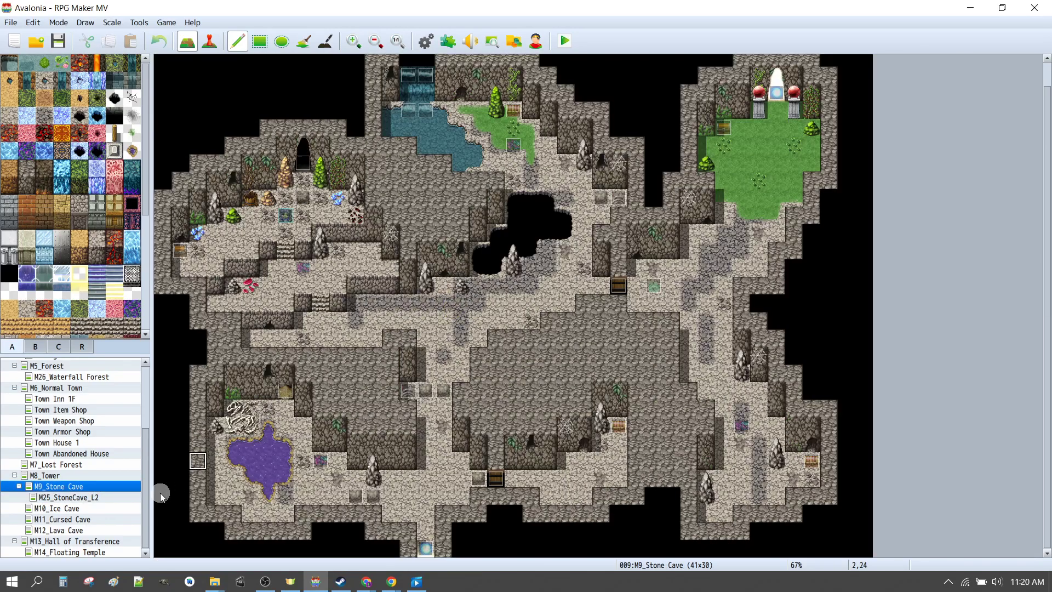
pyautogui.click(73, 497)
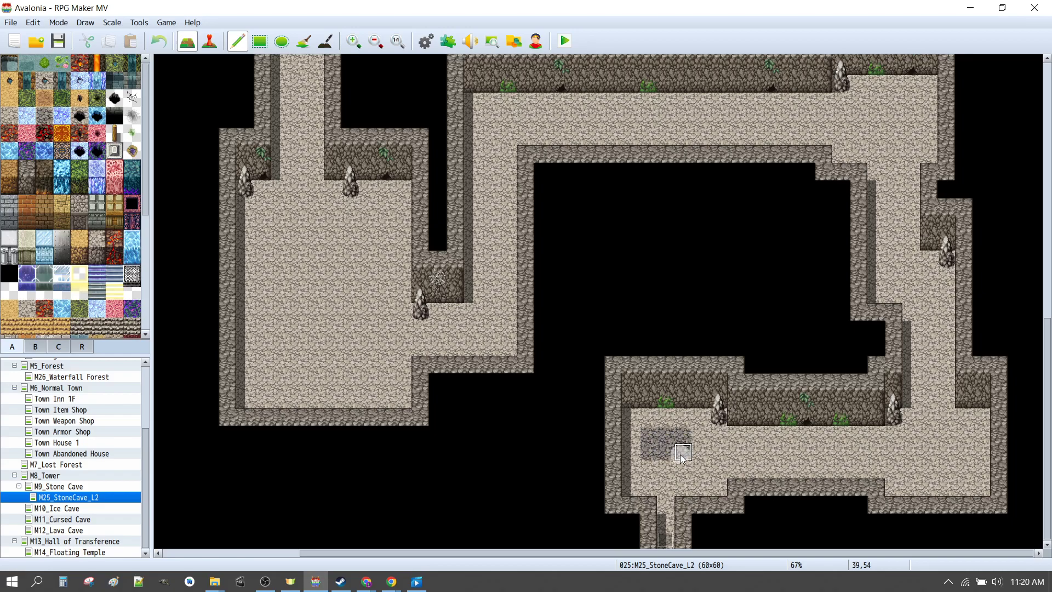
pyautogui.moveTo(682, 458); pyautogui.dragTo(658, 473)
pyautogui.moveTo(726, 456); pyautogui.dragTo(868, 449)
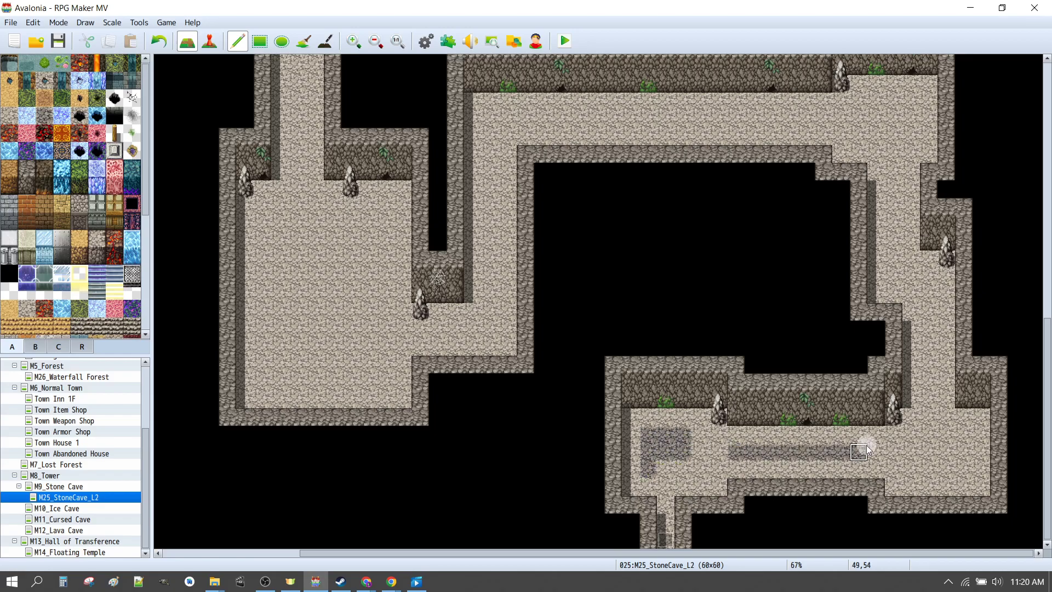
pyautogui.click(931, 467)
pyautogui.click(926, 418)
pyautogui.click(704, 450)
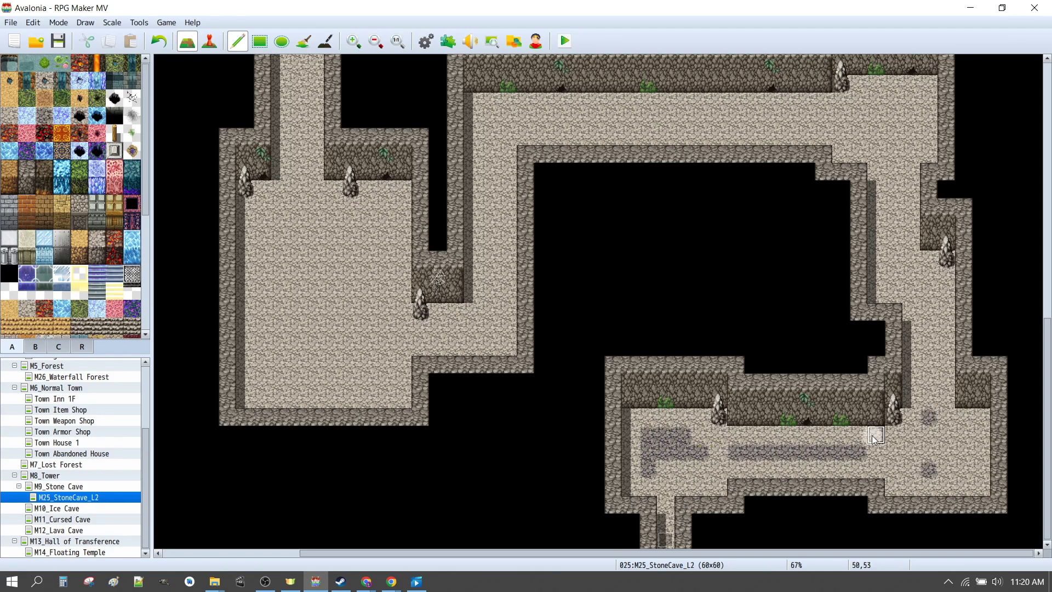
# Break up the cobblestone strip with plain floor and add patches near the corridor's right end.
pyautogui.click(886, 445)
pyautogui.click(793, 451)
pyautogui.click(766, 448)
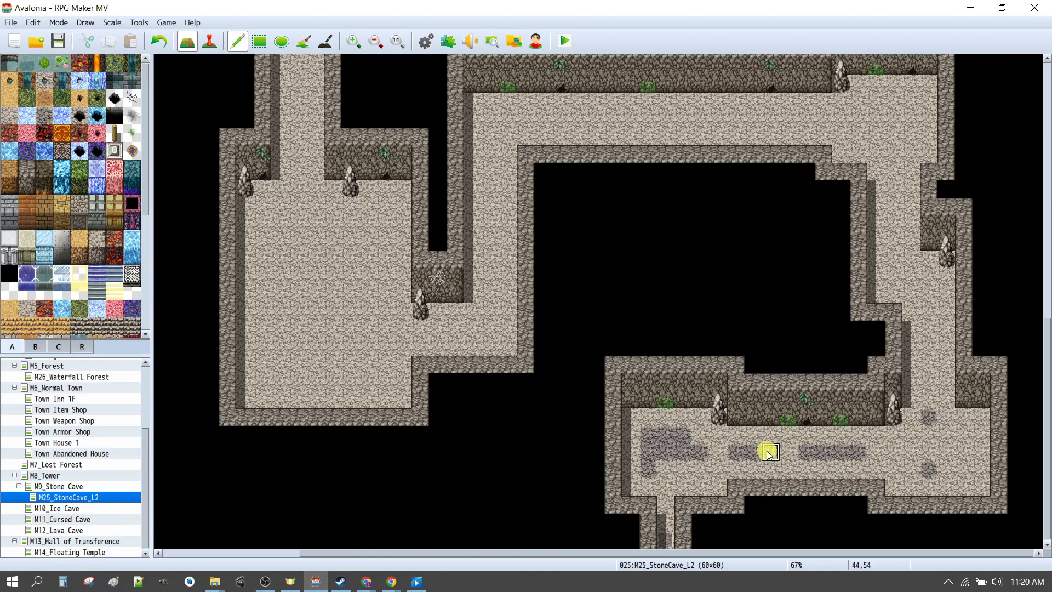
pyautogui.click(824, 453)
pyautogui.click(841, 450)
pyautogui.click(920, 454)
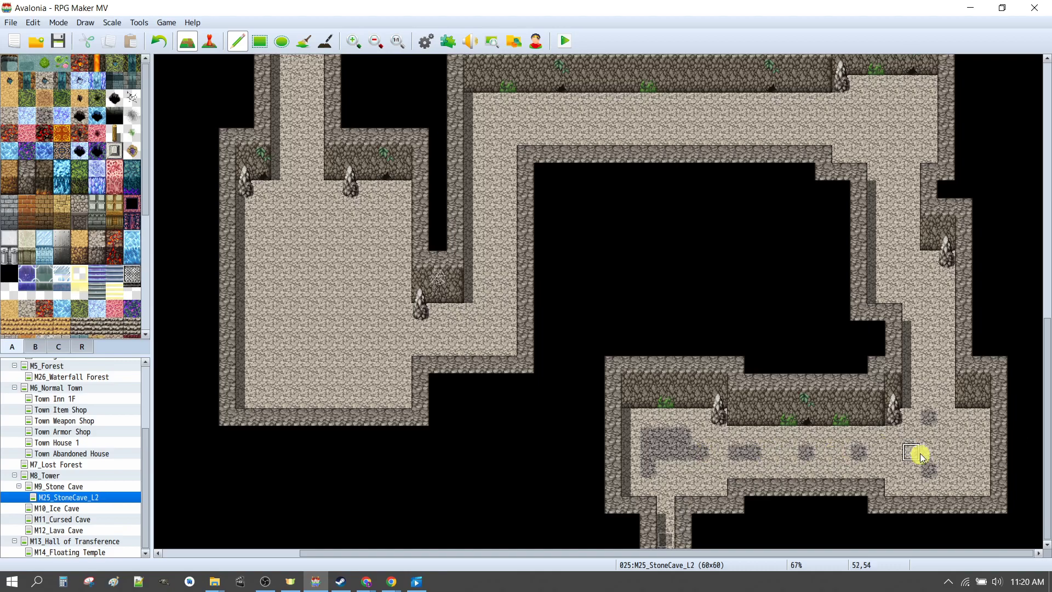
pyautogui.click(944, 465)
pyautogui.click(909, 438)
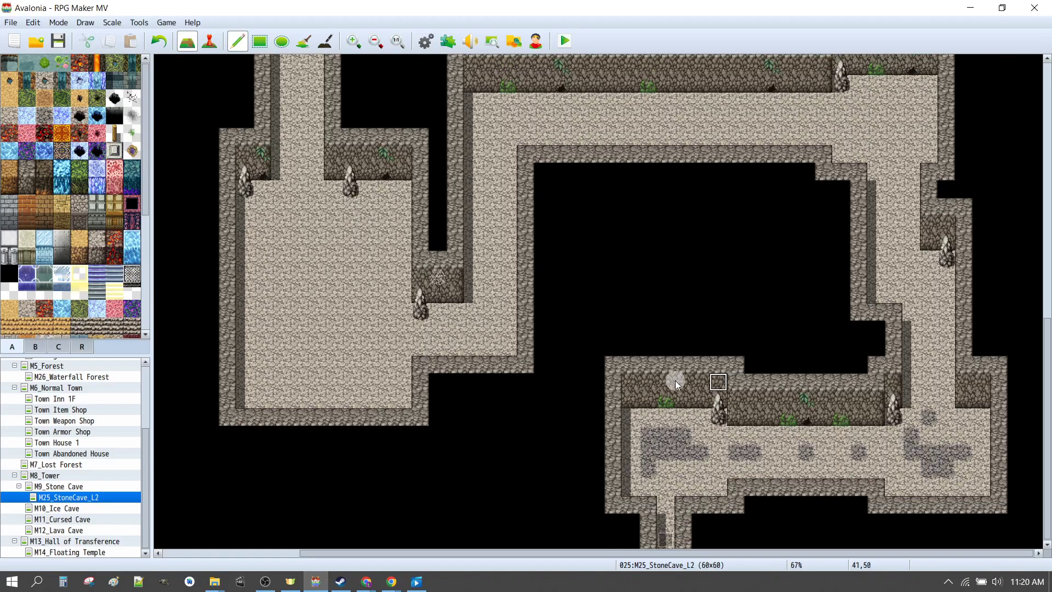
# With the Ellipse tool, widen the lower cave into a taller rounded floor chamber.
pyautogui.scroll(2, 836, 222)
pyautogui.scroll(-2, 739, 277)
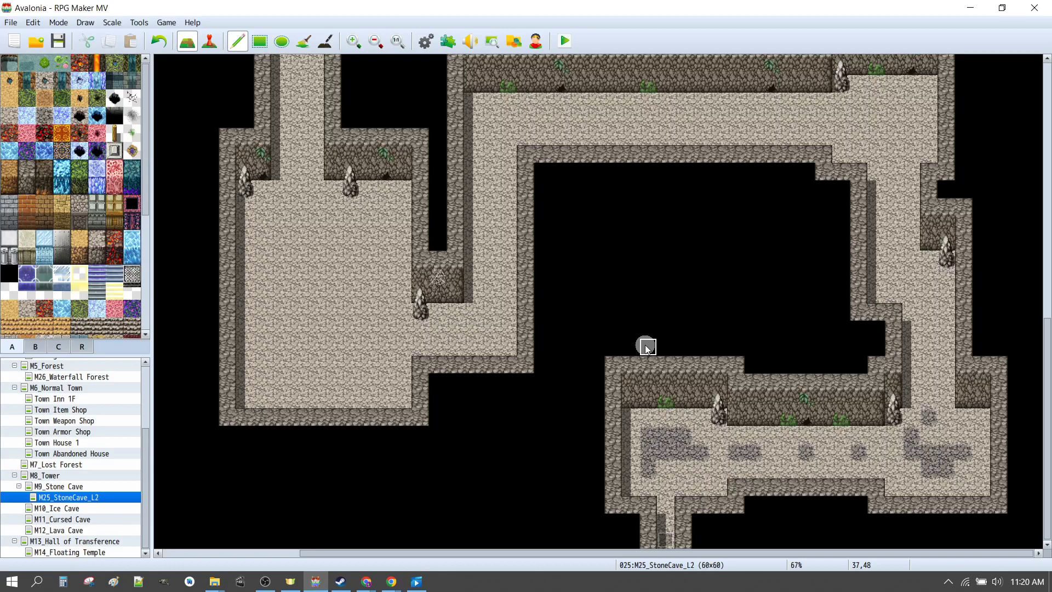
pyautogui.click(282, 43)
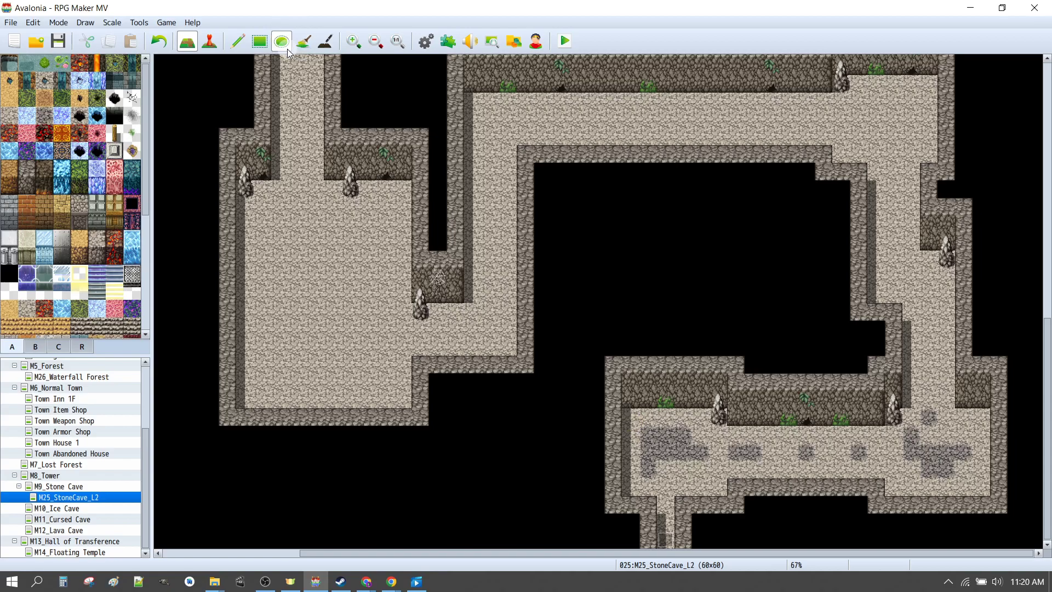
pyautogui.moveTo(615, 375)
pyautogui.mouseDown()
pyautogui.moveTo(574, 376)
pyautogui.moveTo(572, 344)
pyautogui.mouseUp()
pyautogui.moveTo(636, 438); pyautogui.dragTo(547, 484)
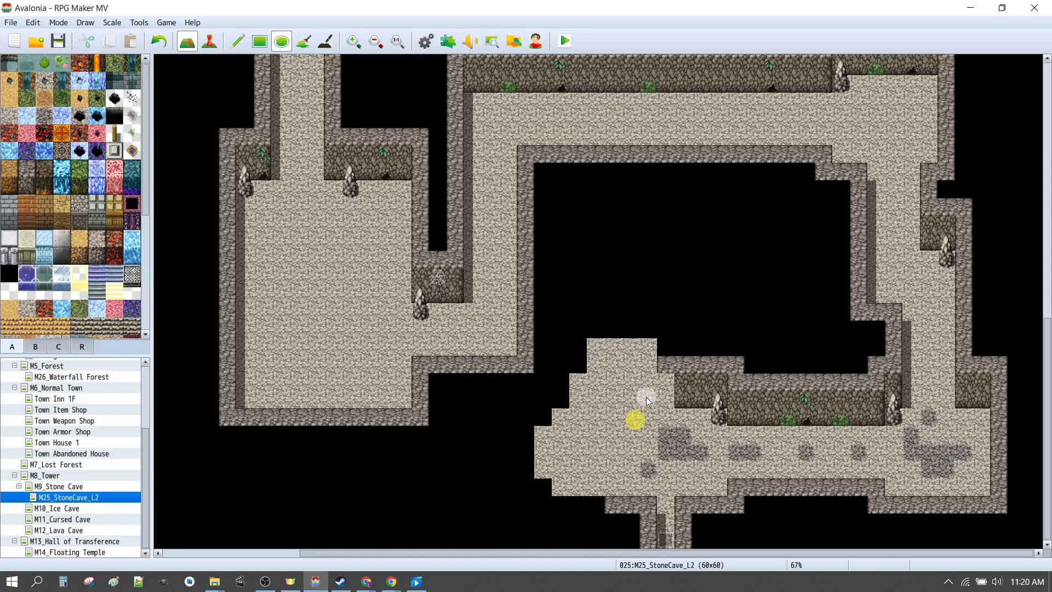
pyautogui.moveTo(690, 325)
pyautogui.mouseDown()
pyautogui.moveTo(696, 313)
pyautogui.moveTo(719, 327)
pyautogui.moveTo(729, 309)
pyautogui.mouseUp()
pyautogui.moveTo(684, 382); pyautogui.dragTo(783, 432)
pyautogui.moveTo(638, 324); pyautogui.dragTo(619, 311)
pyautogui.click(669, 326)
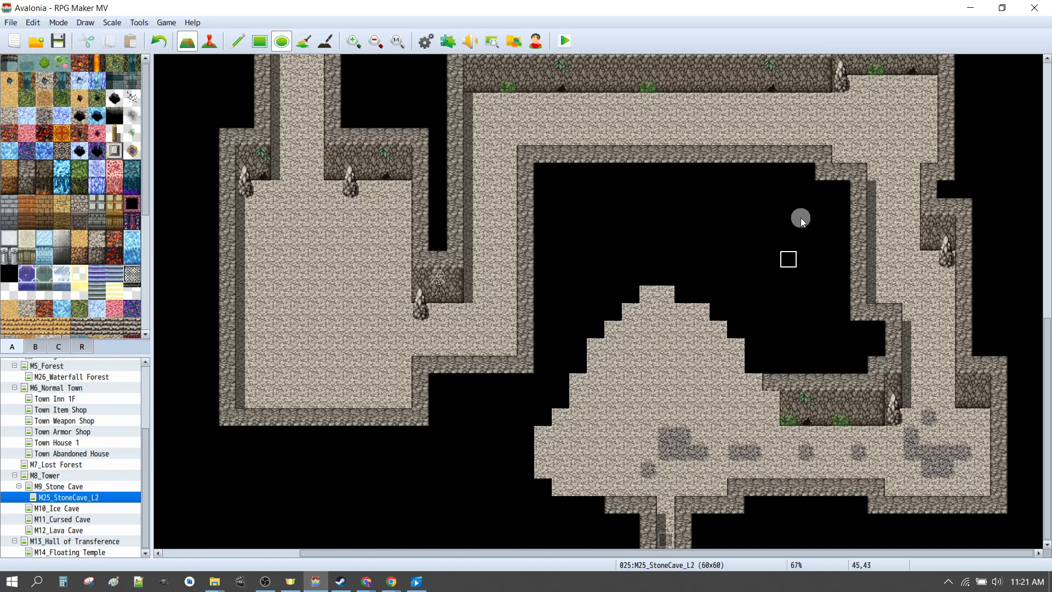
# Carve a rounded floor bulge into the right passage, extending it right and downward.
pyautogui.click(799, 126)
pyautogui.moveTo(802, 144)
pyautogui.mouseDown()
pyautogui.moveTo(874, 241)
pyautogui.moveTo(866, 207)
pyautogui.moveTo(873, 217)
pyautogui.mouseUp()
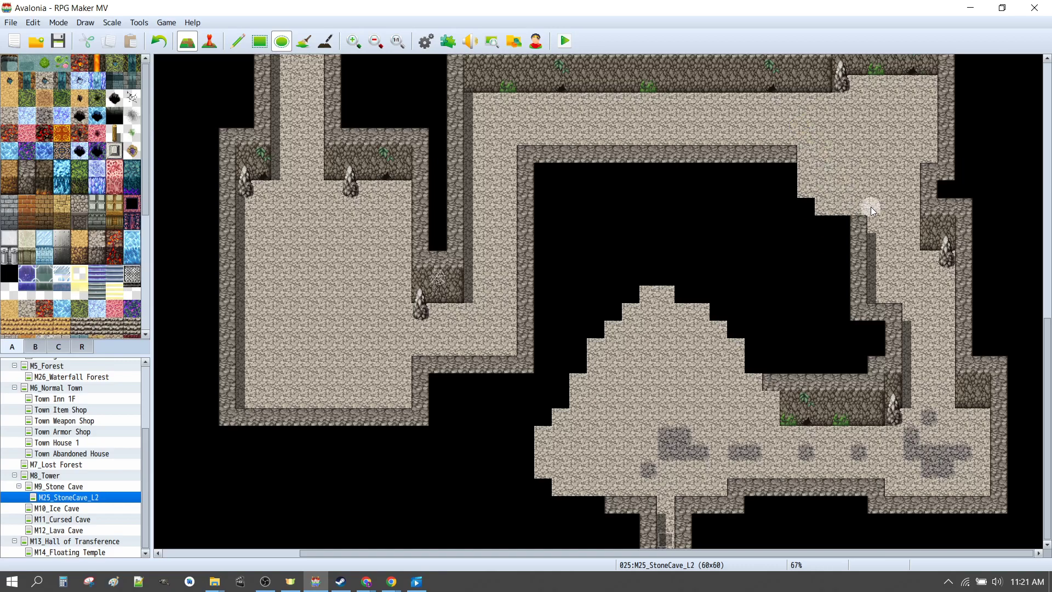
pyautogui.scroll(5, 871, 213)
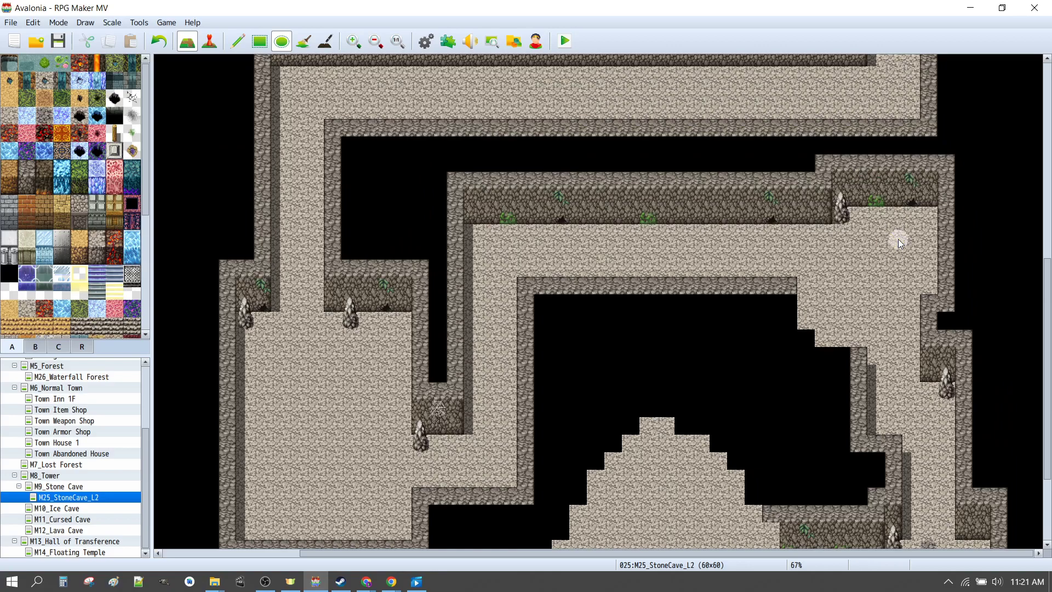
pyautogui.moveTo(971, 305)
pyautogui.mouseDown()
pyautogui.moveTo(999, 321)
pyautogui.moveTo(1019, 368)
pyautogui.mouseUp()
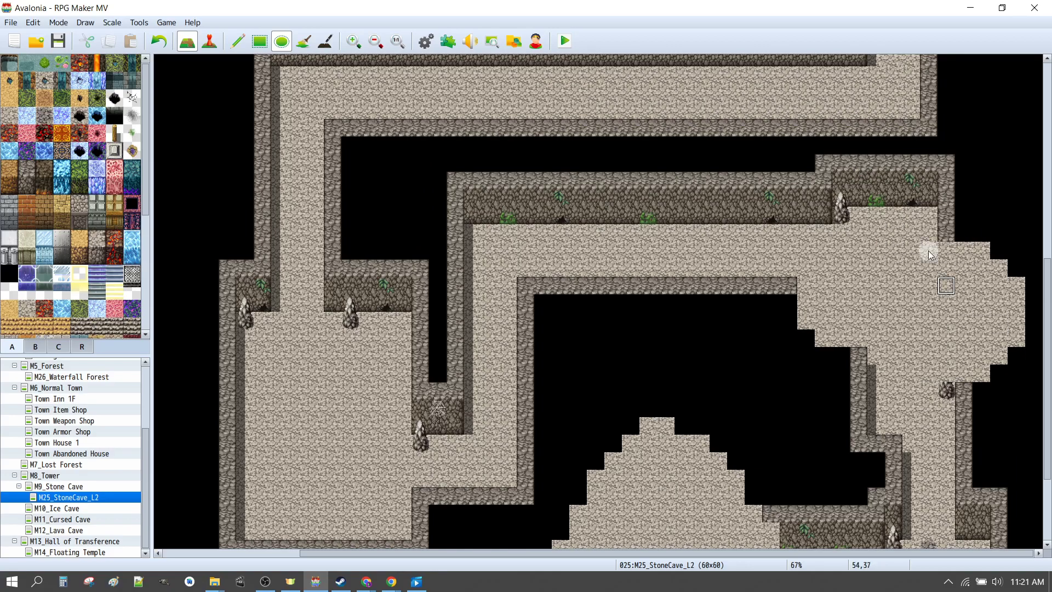
pyautogui.scroll(-4, 798, 176)
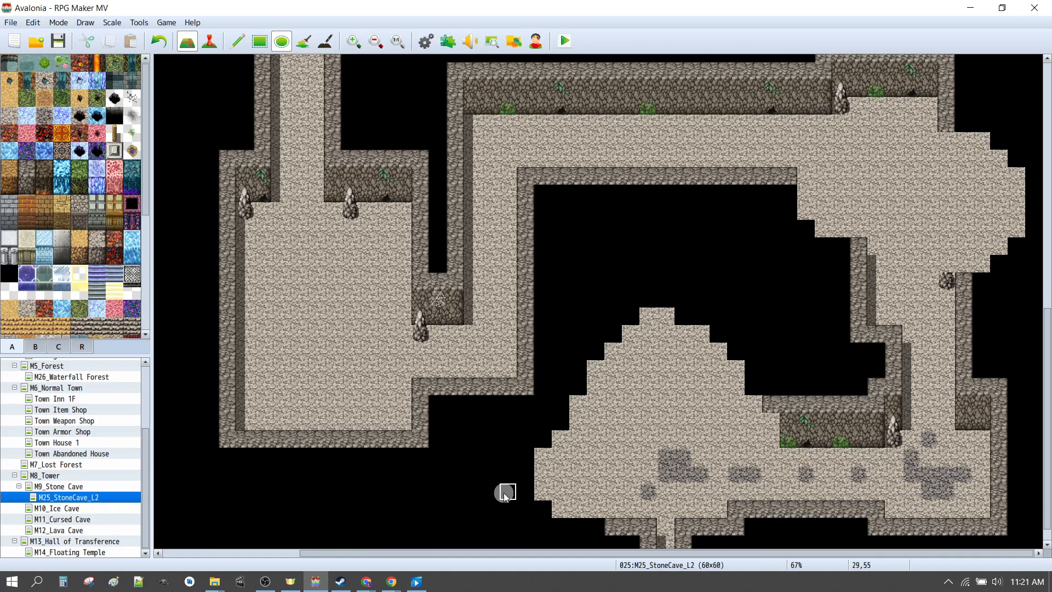
pyautogui.scroll(4, 548, 455)
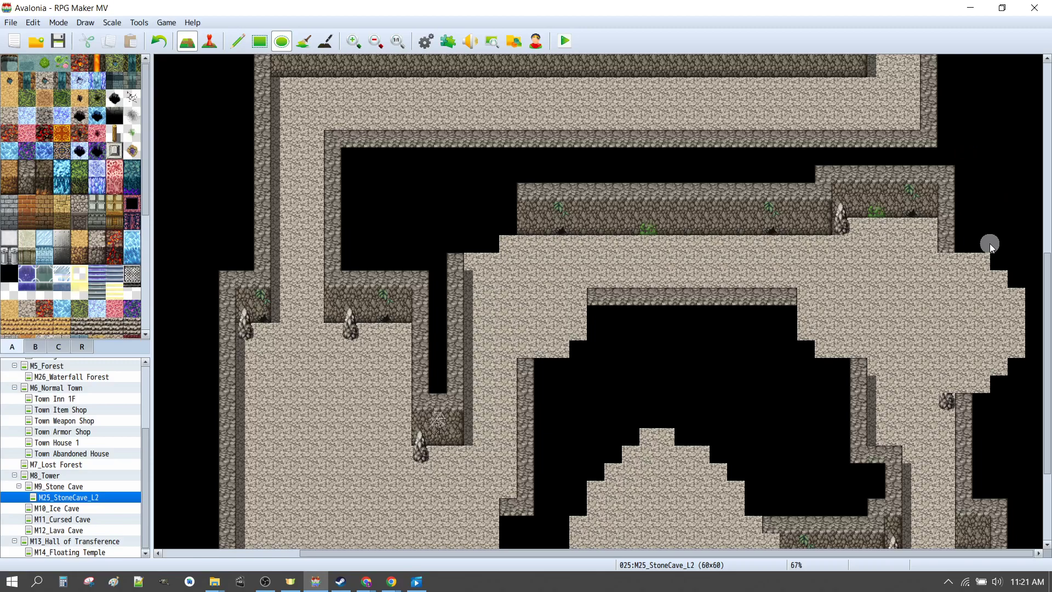
# Carve black void into the upper-right walls and right floor edge to taper the right bulge.
pyautogui.click(936, 190)
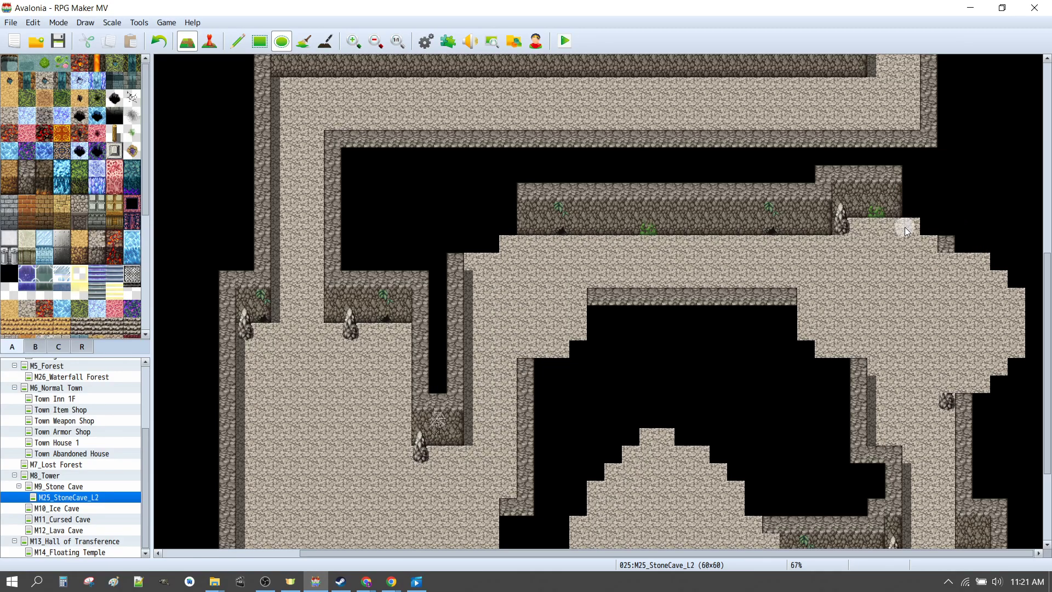
pyautogui.moveTo(905, 227); pyautogui.dragTo(893, 250)
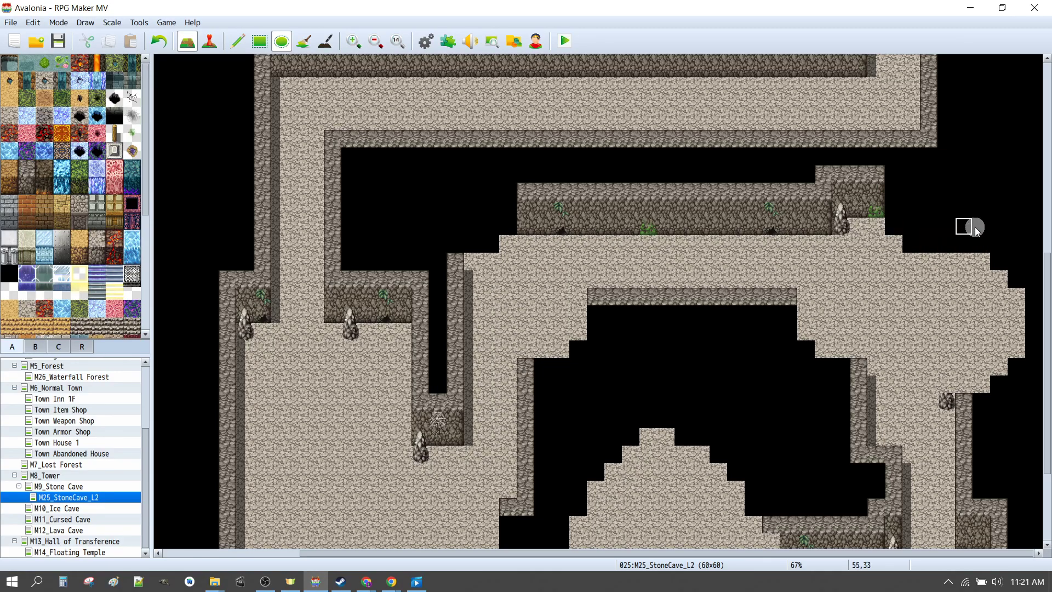
pyautogui.click(855, 167)
pyautogui.moveTo(972, 252)
pyautogui.mouseDown()
pyautogui.moveTo(962, 239)
pyautogui.moveTo(1034, 331)
pyautogui.moveTo(1027, 356)
pyautogui.moveTo(923, 205)
pyautogui.moveTo(1006, 301)
pyautogui.mouseUp()
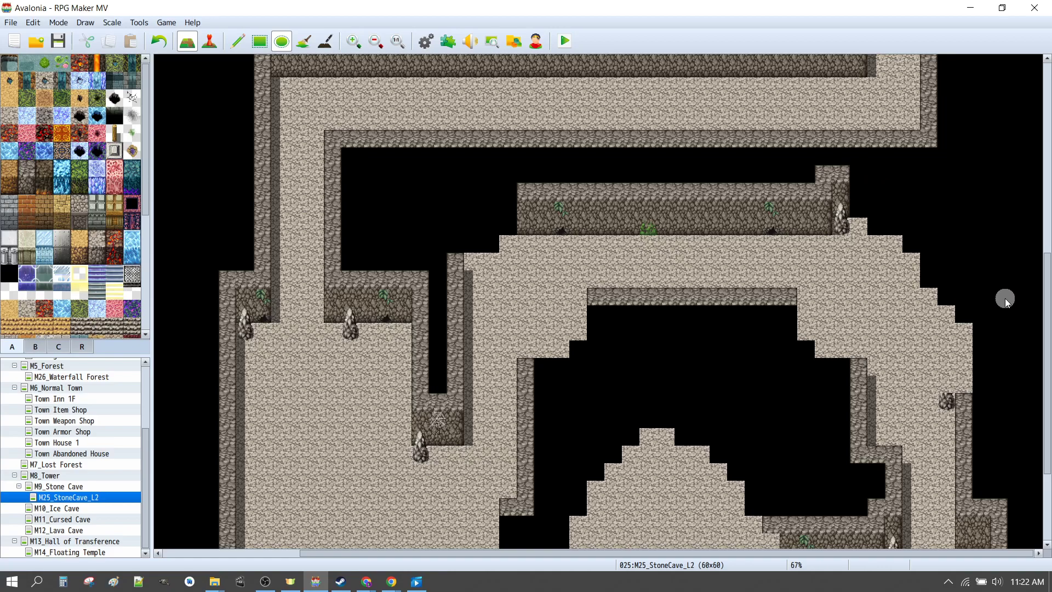
# Round off the left cave wall and trim the floor's bottom edge below the left chamber with void.
pyautogui.scroll(-5, 981, 274)
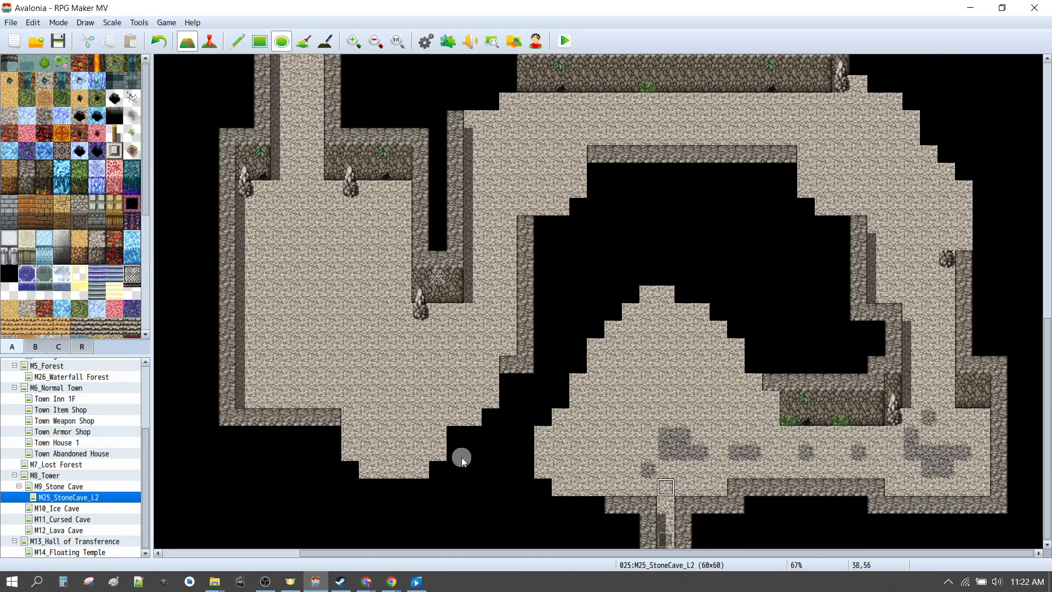
pyautogui.moveTo(161, 344); pyautogui.dragTo(282, 470)
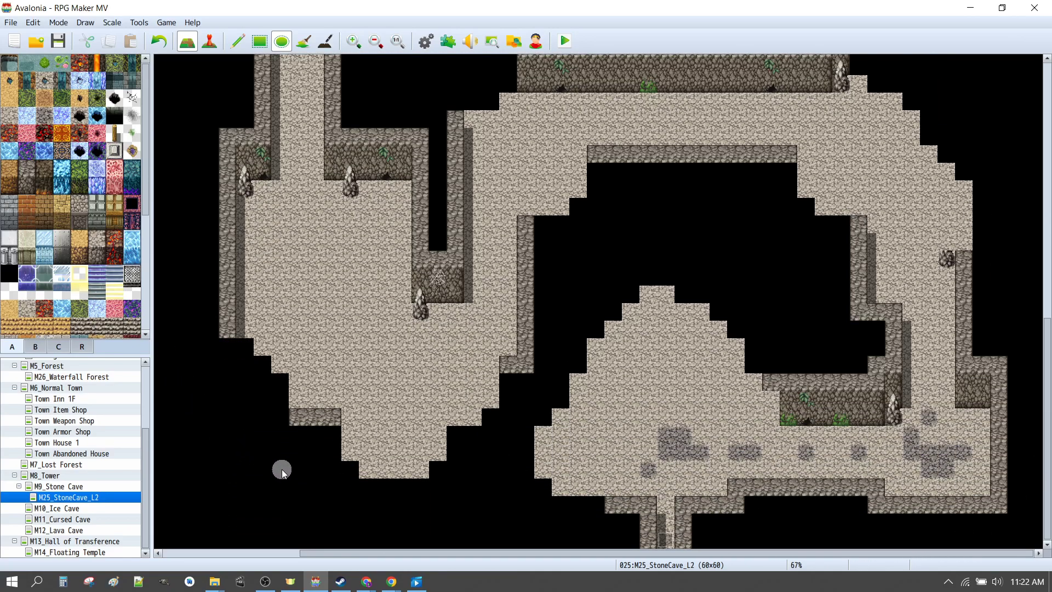
pyautogui.click(315, 515)
pyautogui.moveTo(448, 526)
pyautogui.mouseDown()
pyautogui.moveTo(397, 461)
pyautogui.moveTo(437, 448)
pyautogui.mouseUp()
pyautogui.scroll(3, 514, 366)
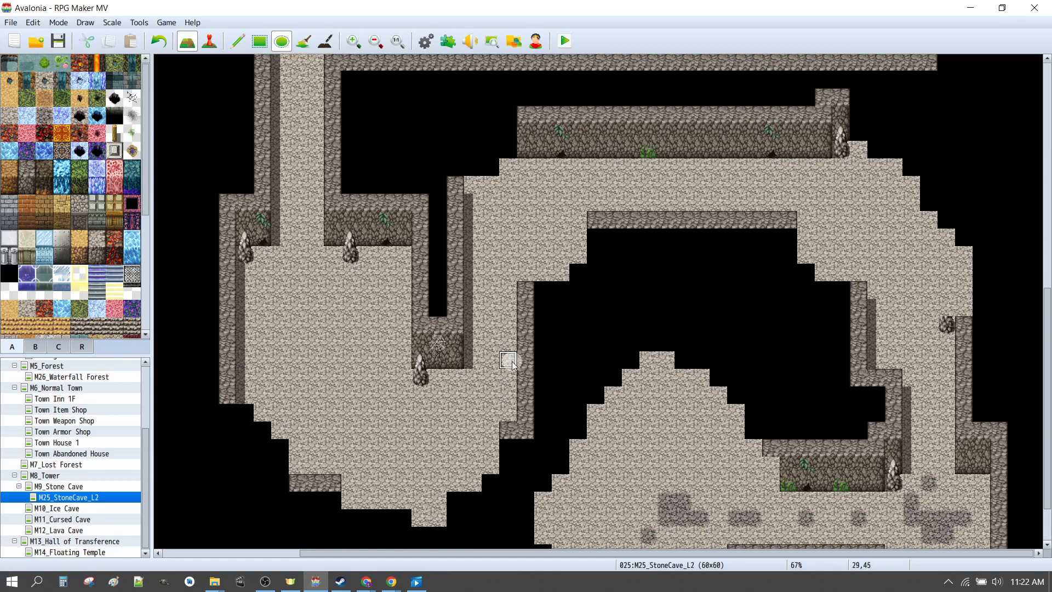
pyautogui.scroll(9, 602, 317)
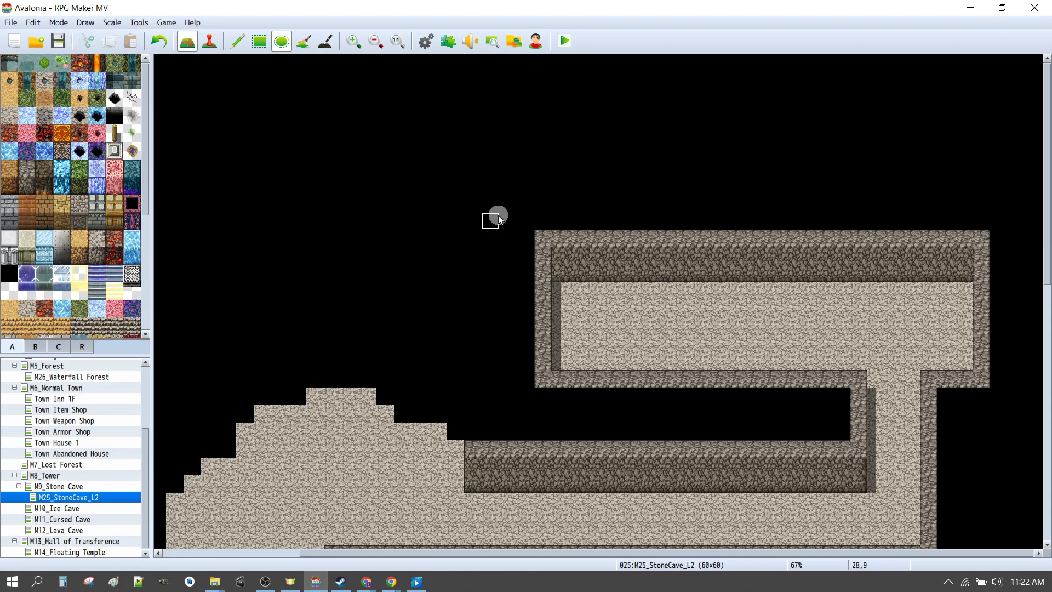
# Paint overlapping rounded cave-floor ellipses across the top, widening the cavern east and south-east.
pyautogui.moveTo(534, 232); pyautogui.dragTo(447, 144)
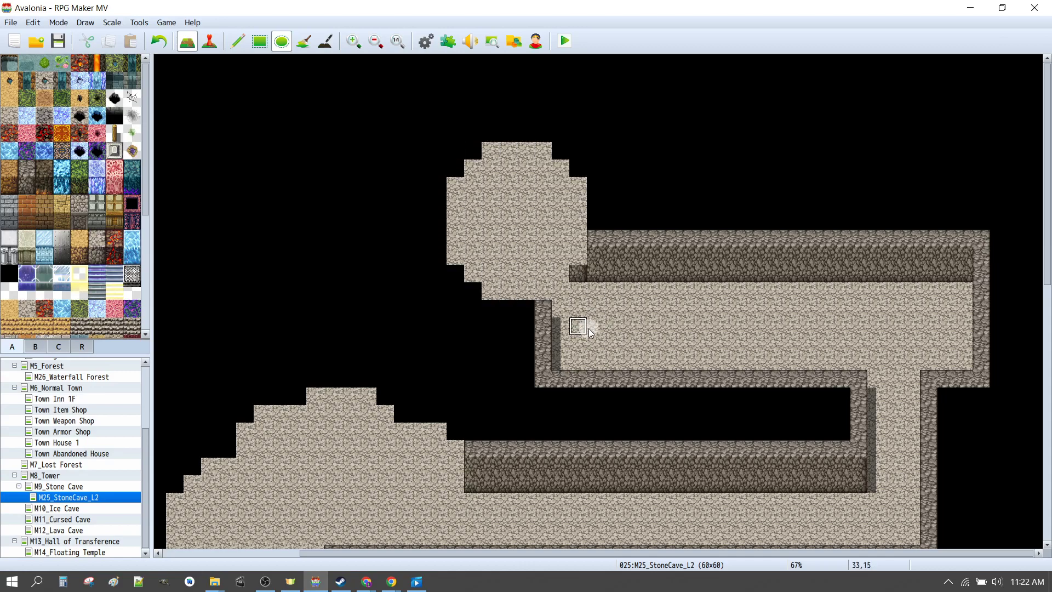
pyautogui.moveTo(634, 315)
pyautogui.mouseDown()
pyautogui.moveTo(465, 289)
pyautogui.moveTo(466, 333)
pyautogui.moveTo(488, 377)
pyautogui.mouseUp()
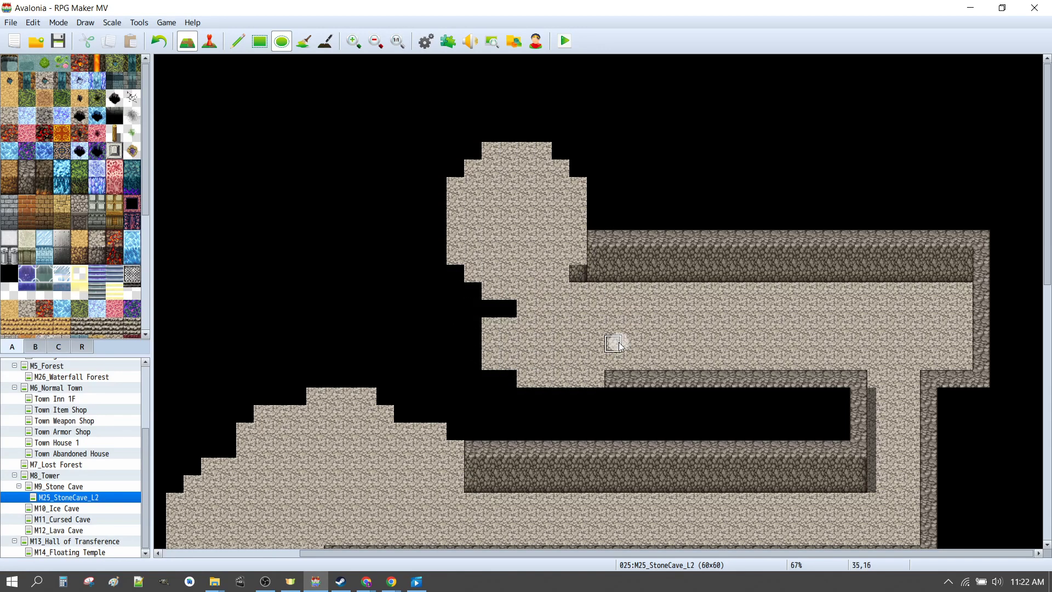
pyautogui.moveTo(619, 346)
pyautogui.mouseDown()
pyautogui.moveTo(688, 137)
pyautogui.moveTo(554, 246)
pyautogui.mouseUp()
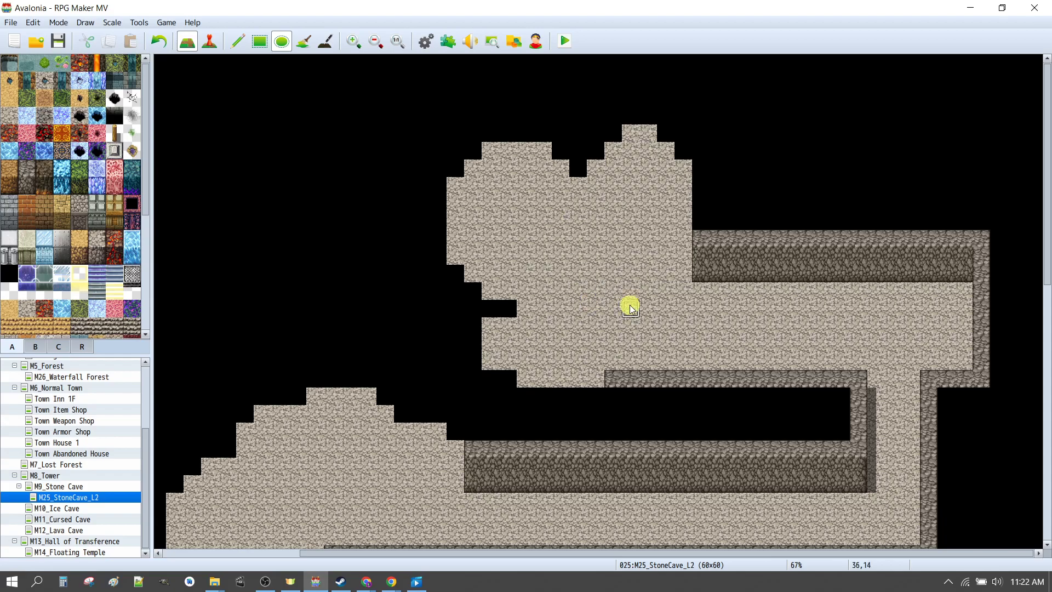
pyautogui.moveTo(630, 310); pyautogui.dragTo(808, 150)
pyautogui.moveTo(756, 348); pyautogui.dragTo(941, 136)
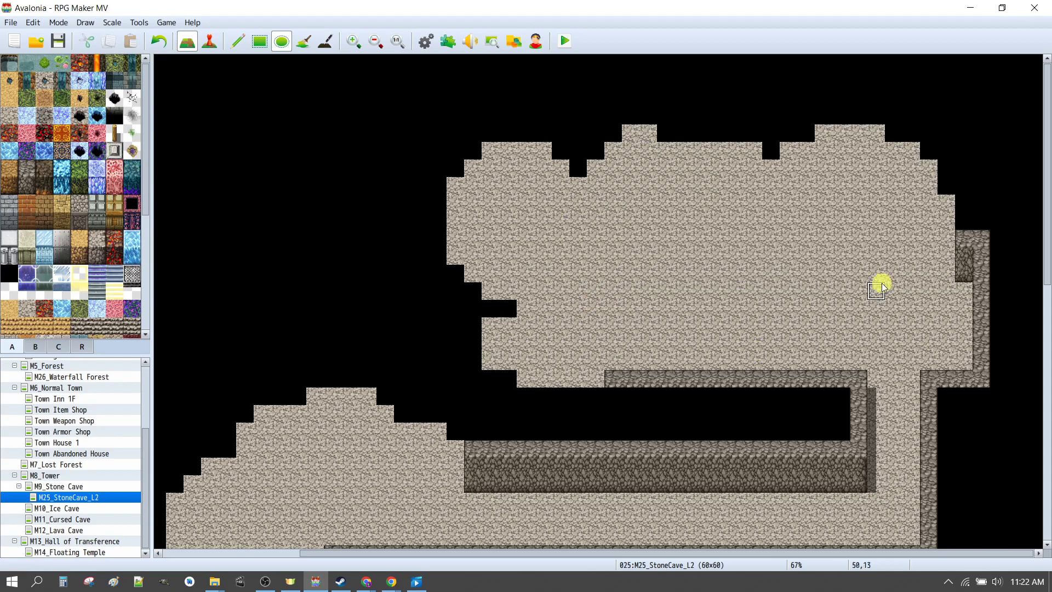
pyautogui.moveTo(882, 288)
pyautogui.mouseDown()
pyautogui.moveTo(975, 183)
pyautogui.moveTo(932, 265)
pyautogui.moveTo(1010, 390)
pyautogui.moveTo(976, 395)
pyautogui.mouseUp()
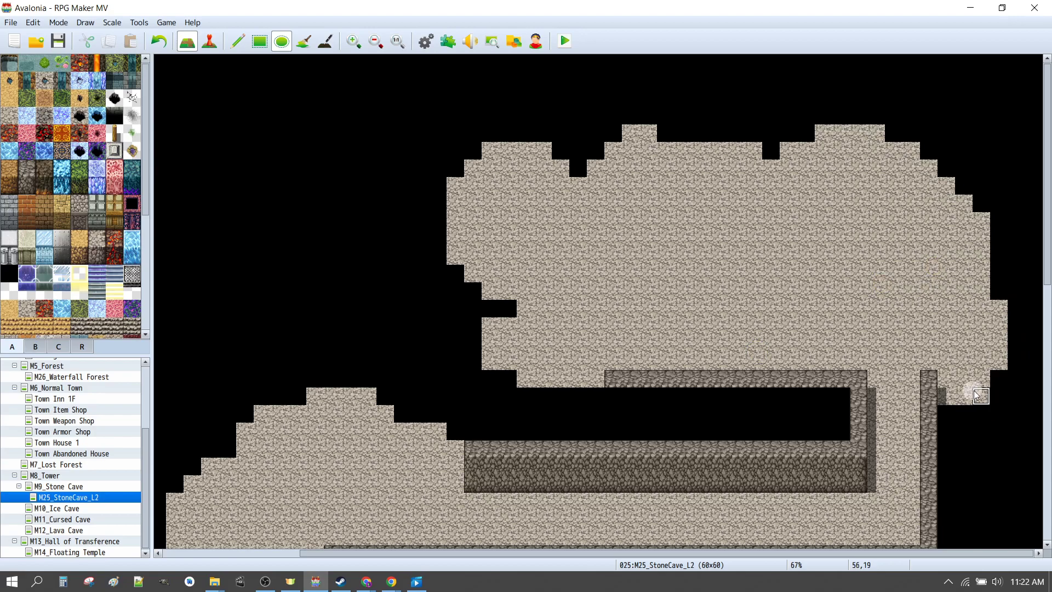
pyautogui.moveTo(898, 323)
pyautogui.mouseDown()
pyautogui.moveTo(922, 375)
pyautogui.moveTo(970, 413)
pyautogui.moveTo(969, 446)
pyautogui.mouseUp()
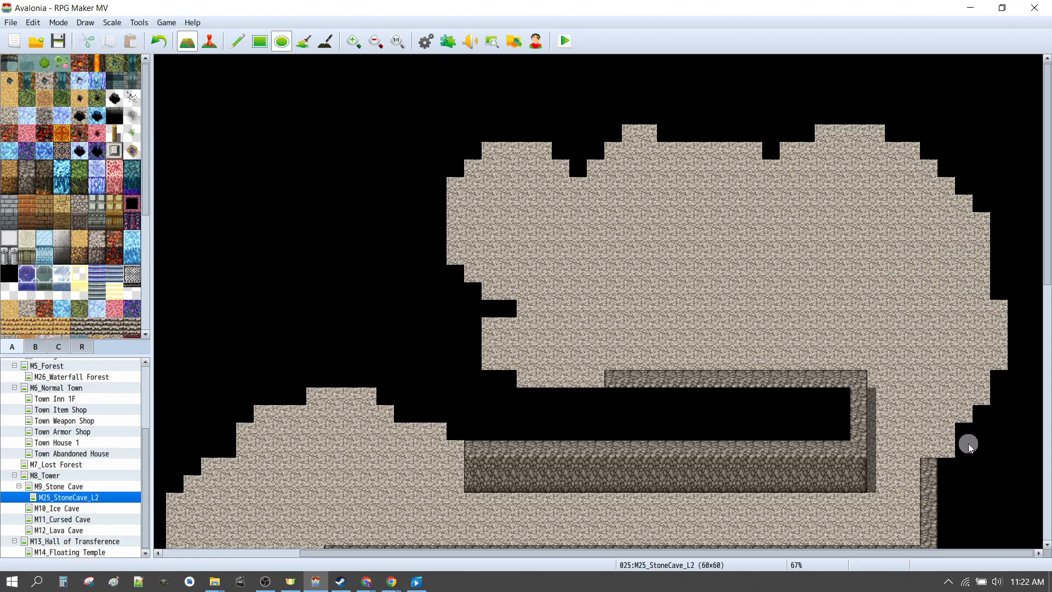
pyautogui.moveTo(801, 308)
pyautogui.mouseDown()
pyautogui.moveTo(836, 367)
pyautogui.moveTo(895, 403)
pyautogui.moveTo(874, 391)
pyautogui.mouseUp()
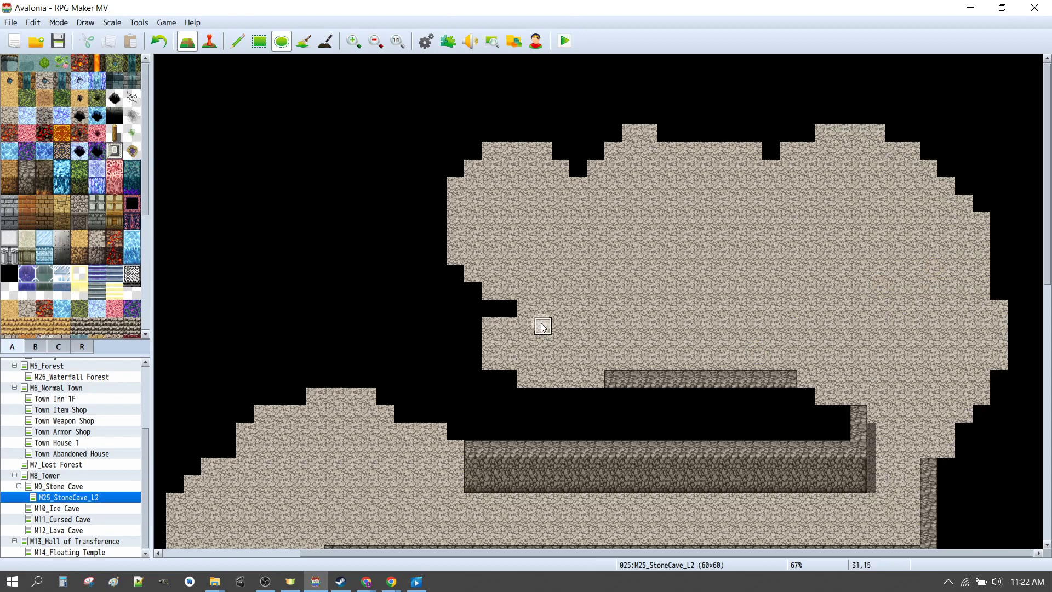
# Fill the black gaps, left wall and dark notch with cave floor, rounding the upper-left bump.
pyautogui.scroll(-3, 543, 327)
pyautogui.scroll(3, 477, 228)
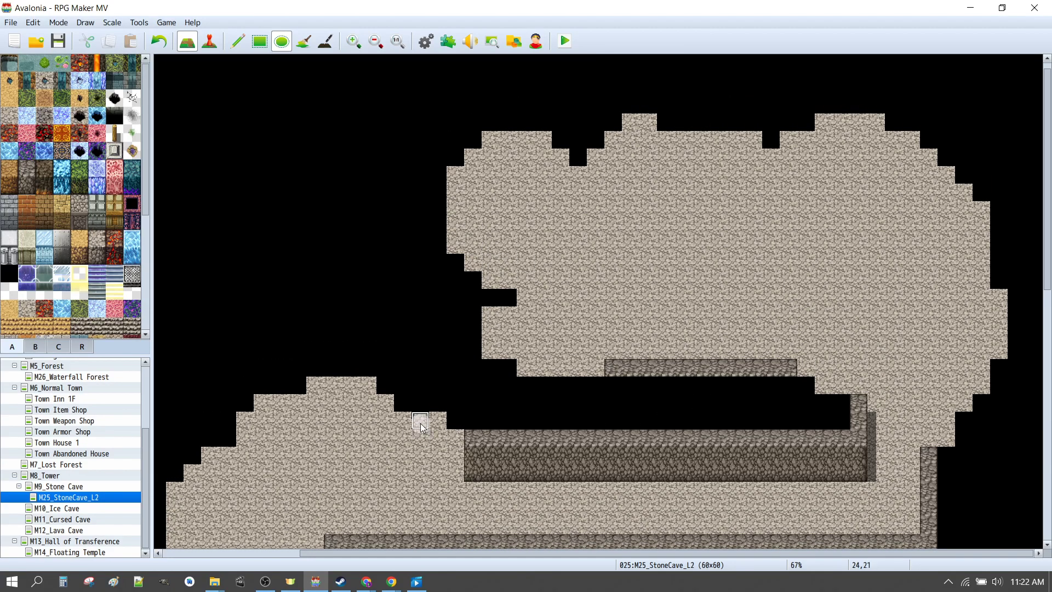
pyautogui.moveTo(421, 425)
pyautogui.mouseDown()
pyautogui.moveTo(505, 467)
pyautogui.moveTo(520, 490)
pyautogui.mouseUp()
pyautogui.moveTo(405, 385); pyautogui.dragTo(452, 456)
pyautogui.moveTo(334, 353)
pyautogui.mouseDown()
pyautogui.moveTo(400, 421)
pyautogui.moveTo(435, 431)
pyautogui.mouseUp()
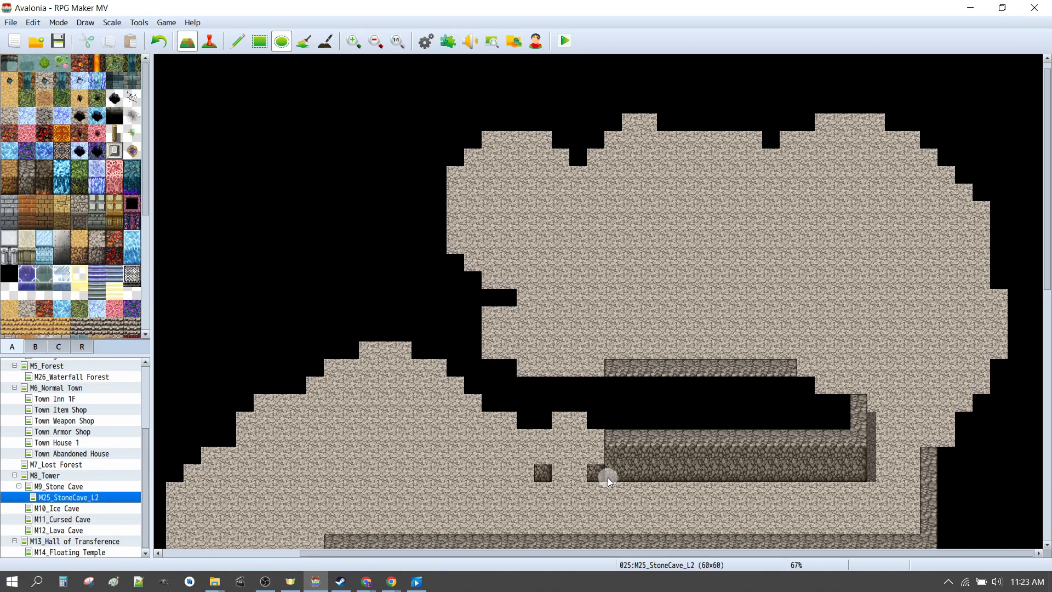
pyautogui.moveTo(607, 479)
pyautogui.mouseDown()
pyautogui.moveTo(629, 502)
pyautogui.moveTo(663, 496)
pyautogui.mouseUp()
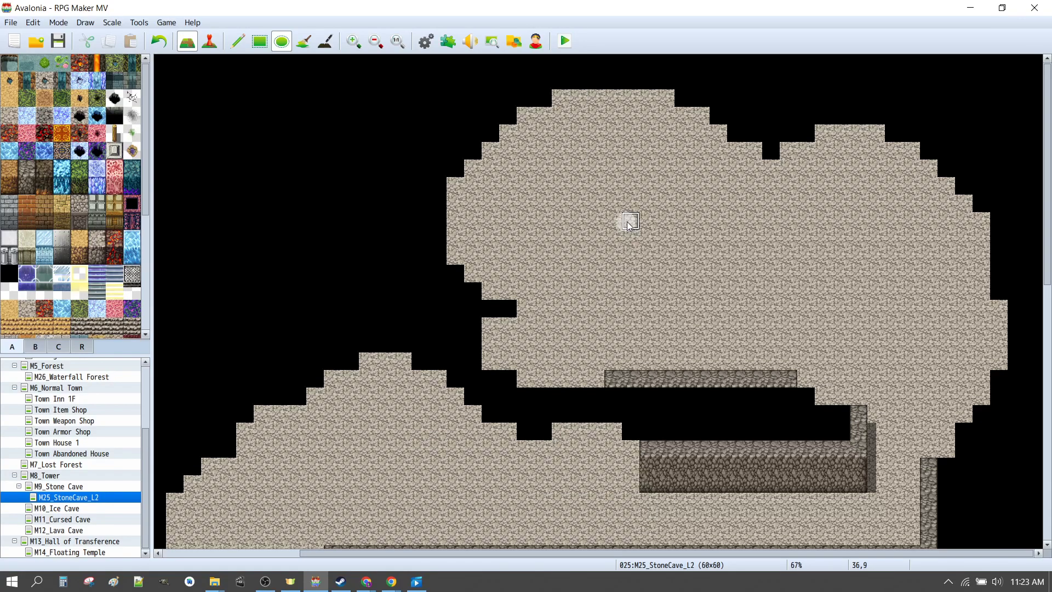
# Paint and reshape a new western floor chamber joined to the main cavern.
pyautogui.moveTo(230, 132)
pyautogui.mouseDown()
pyautogui.moveTo(267, 195)
pyautogui.moveTo(343, 244)
pyautogui.moveTo(400, 310)
pyautogui.mouseUp()
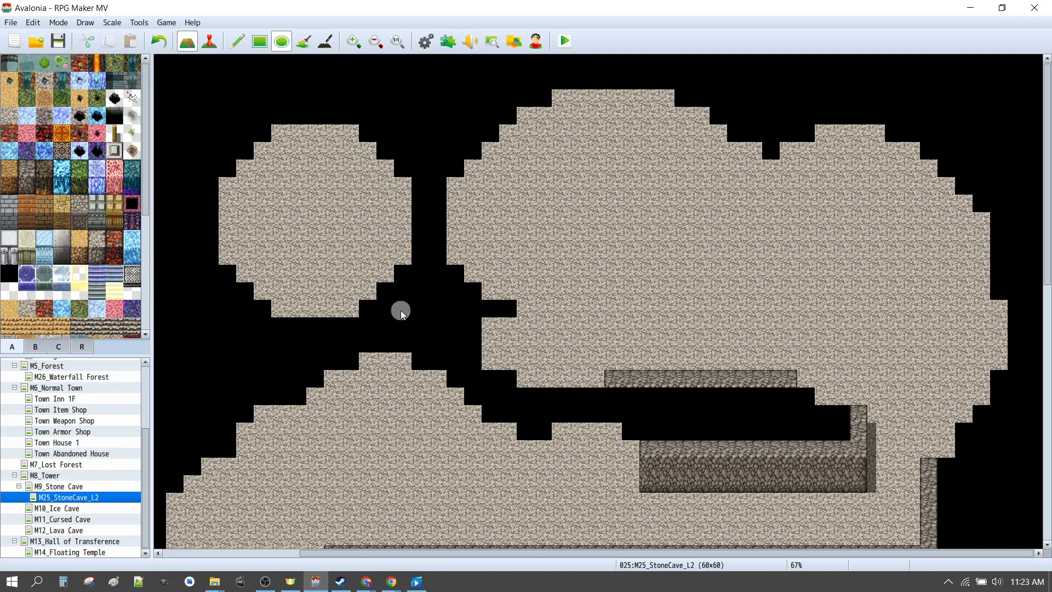
pyautogui.moveTo(400, 310); pyautogui.dragTo(412, 261)
pyautogui.click(378, 187)
pyautogui.moveTo(469, 237)
pyautogui.mouseDown()
pyautogui.moveTo(479, 260)
pyautogui.moveTo(480, 224)
pyautogui.mouseUp()
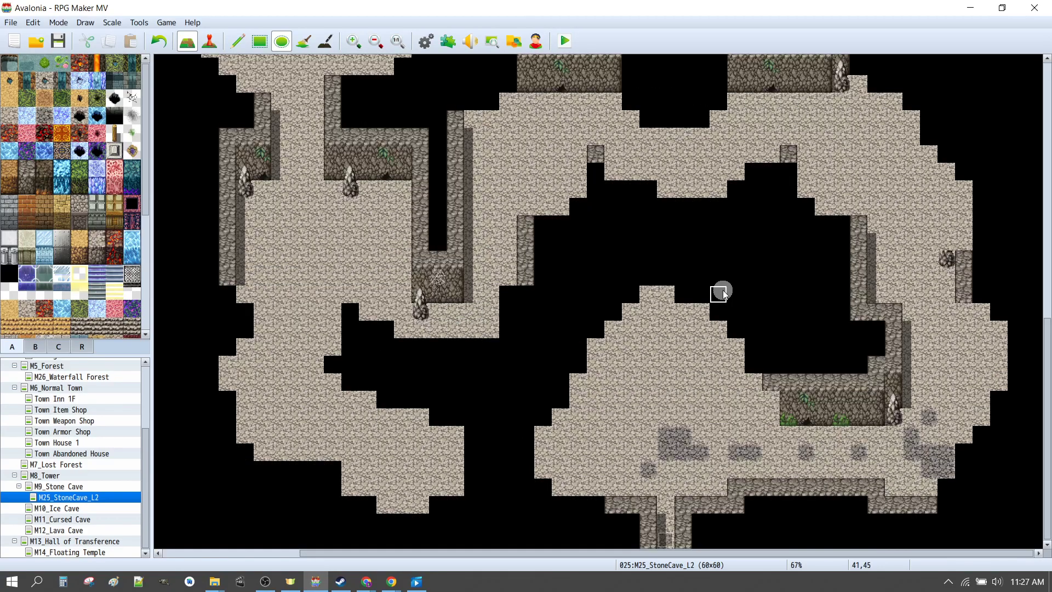
pyautogui.scroll(5, 721, 293)
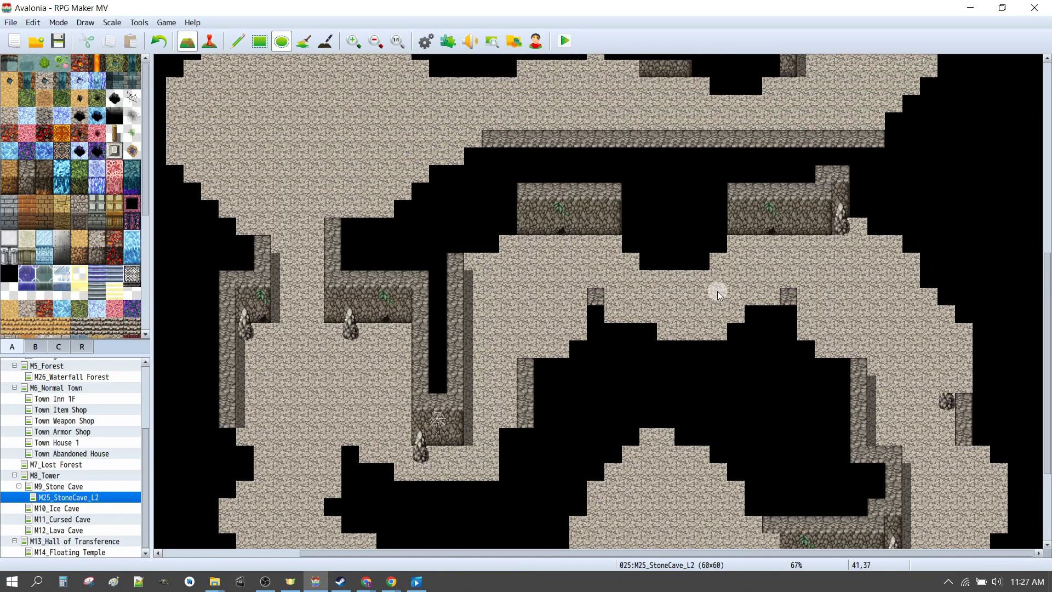
pyautogui.scroll(6, 722, 293)
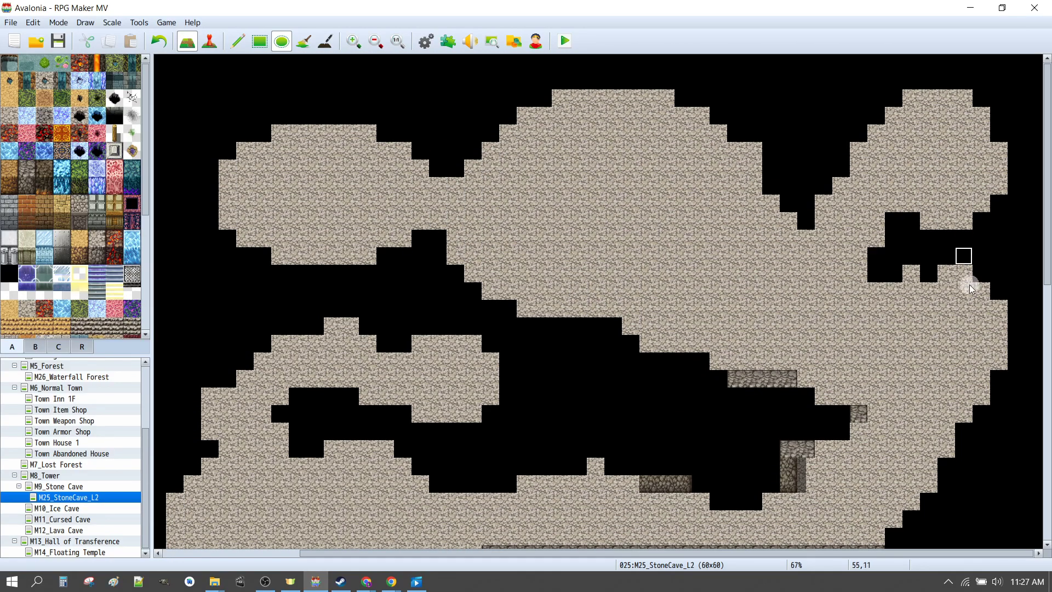
pyautogui.scroll(-7, 498, 347)
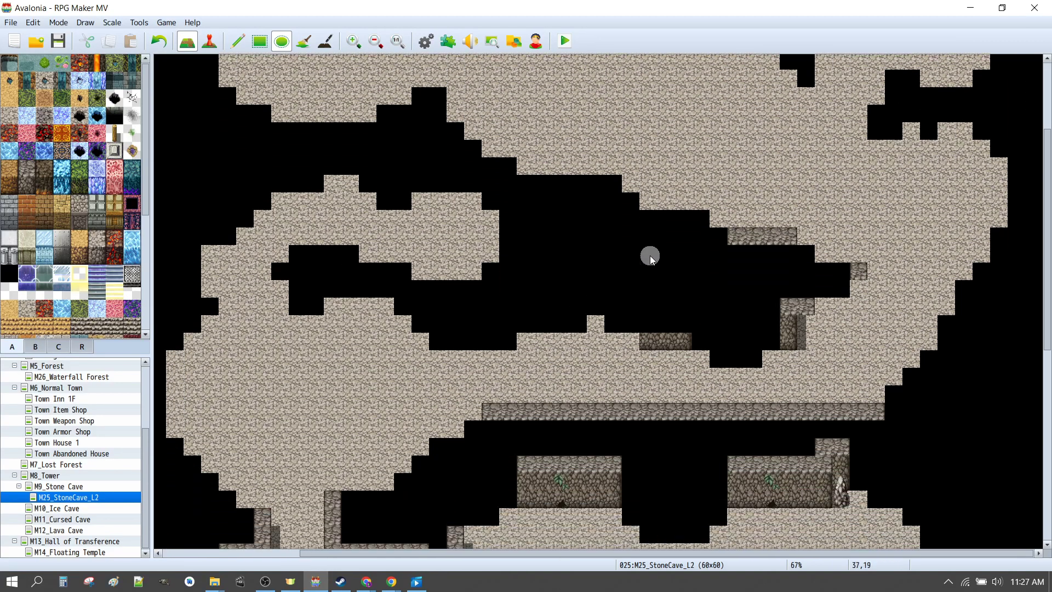
pyautogui.scroll(-4, 658, 244)
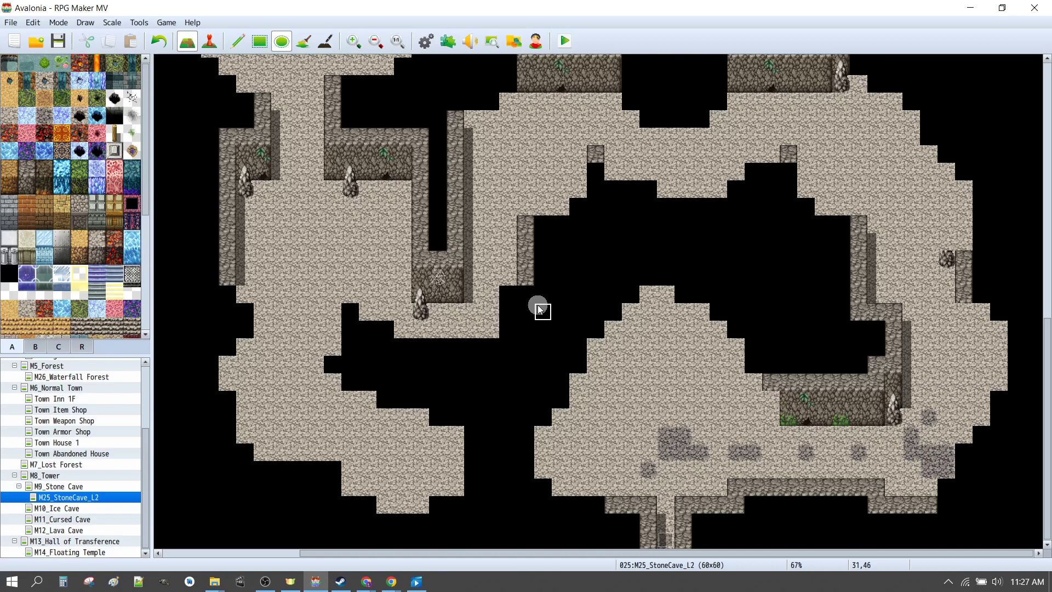
# With the pencil, paint rock wall along the lower chamber edge and the lower-left room's left side and top.
pyautogui.press('p')
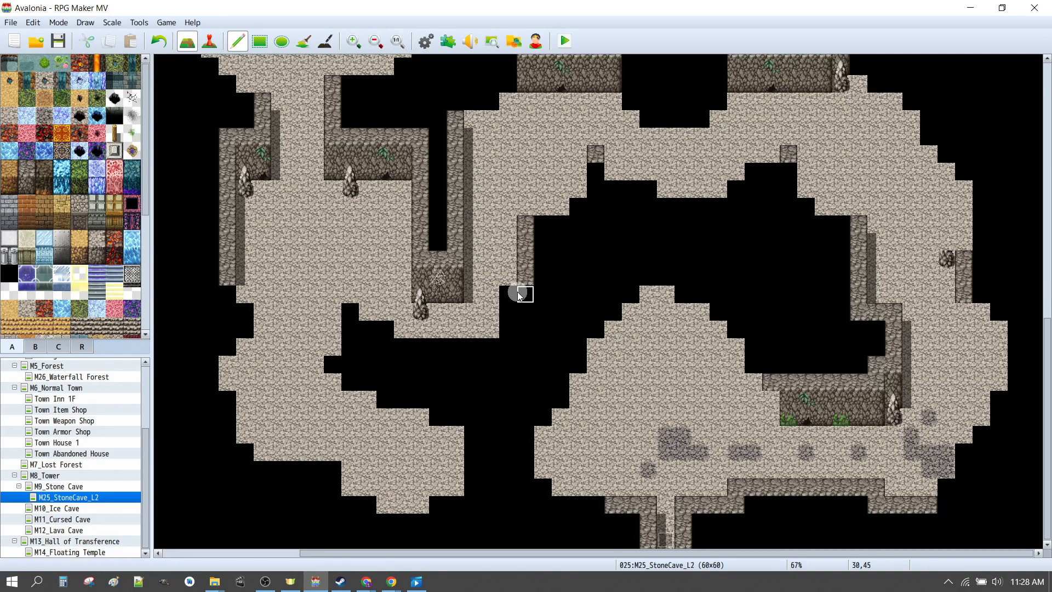
pyautogui.moveTo(605, 507)
pyautogui.mouseDown()
pyautogui.moveTo(564, 509)
pyautogui.moveTo(542, 487)
pyautogui.moveTo(523, 426)
pyautogui.moveTo(543, 419)
pyautogui.mouseUp()
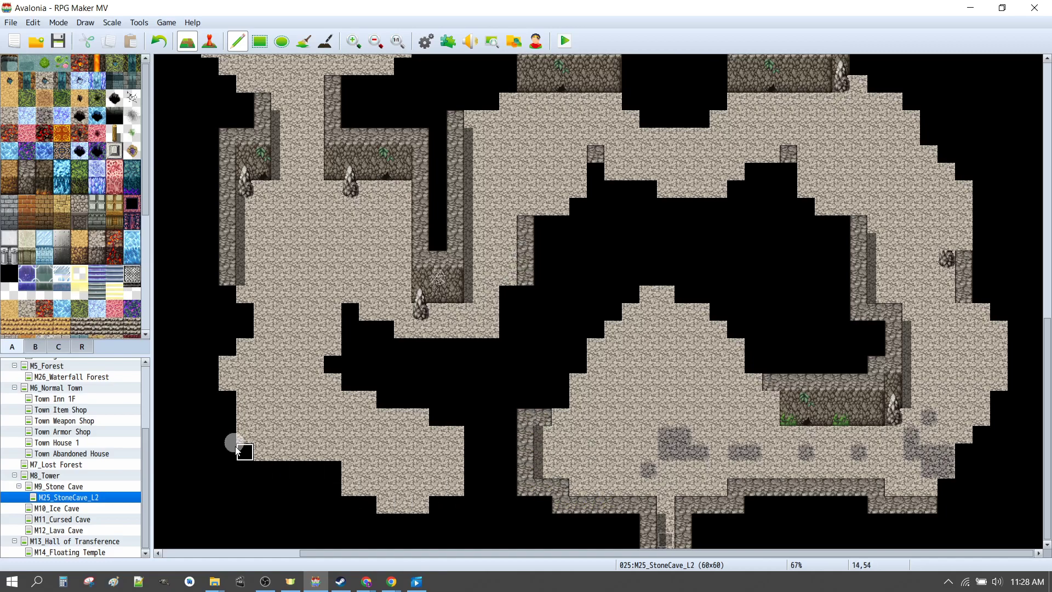
pyautogui.moveTo(227, 400)
pyautogui.mouseDown()
pyautogui.moveTo(245, 458)
pyautogui.moveTo(322, 473)
pyautogui.moveTo(356, 511)
pyautogui.moveTo(406, 524)
pyautogui.moveTo(442, 522)
pyautogui.moveTo(436, 506)
pyautogui.moveTo(465, 499)
pyautogui.moveTo(469, 442)
pyautogui.mouseUp()
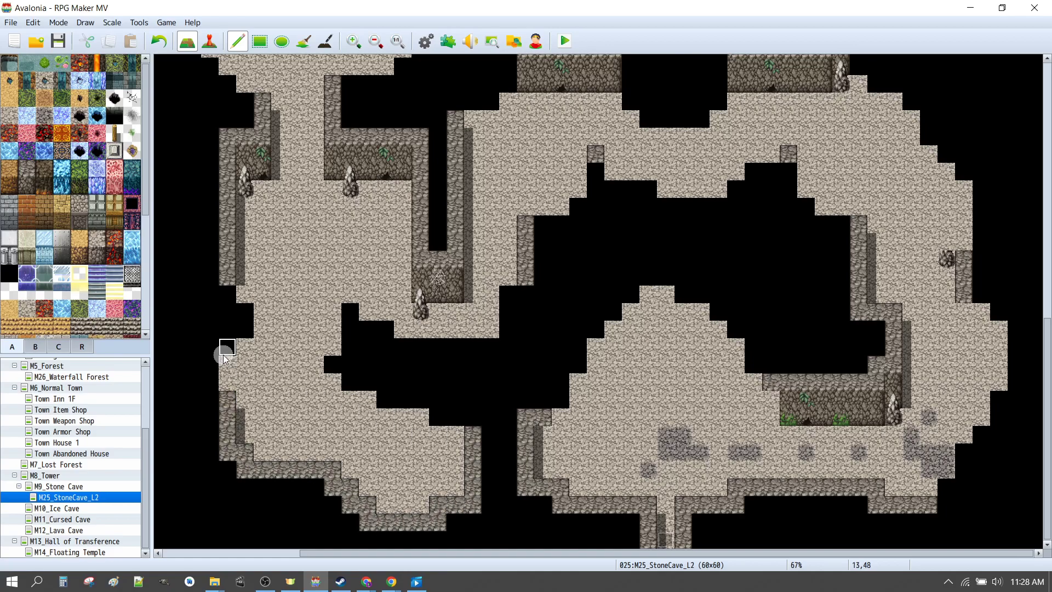
pyautogui.moveTo(224, 354)
pyautogui.mouseDown()
pyautogui.moveTo(226, 387)
pyautogui.moveTo(233, 344)
pyautogui.moveTo(340, 352)
pyautogui.moveTo(337, 368)
pyautogui.moveTo(351, 379)
pyautogui.moveTo(469, 424)
pyautogui.mouseUp()
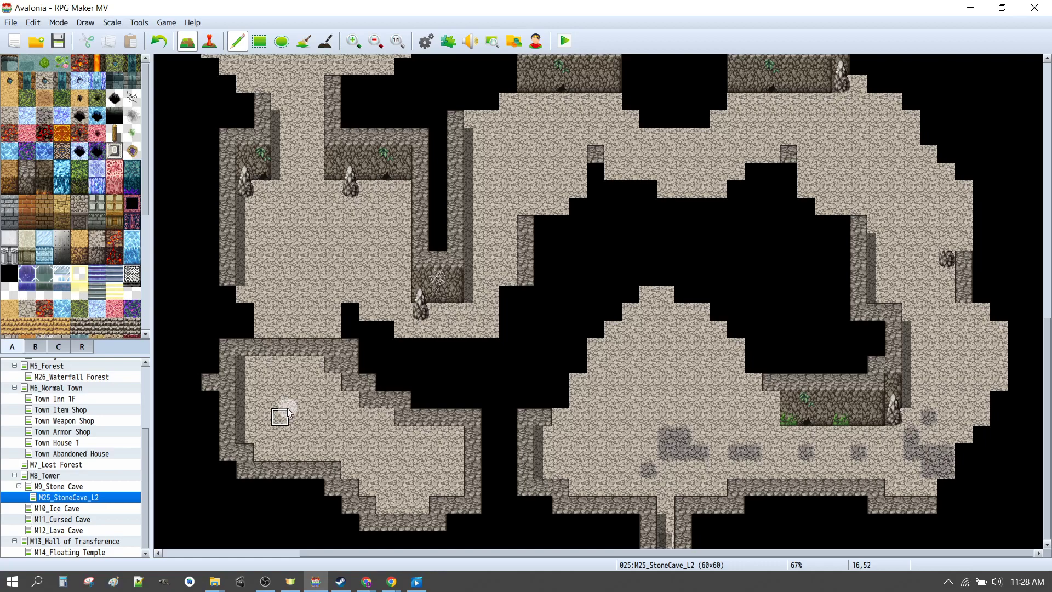
pyautogui.click(310, 49)
pyautogui.click(345, 412)
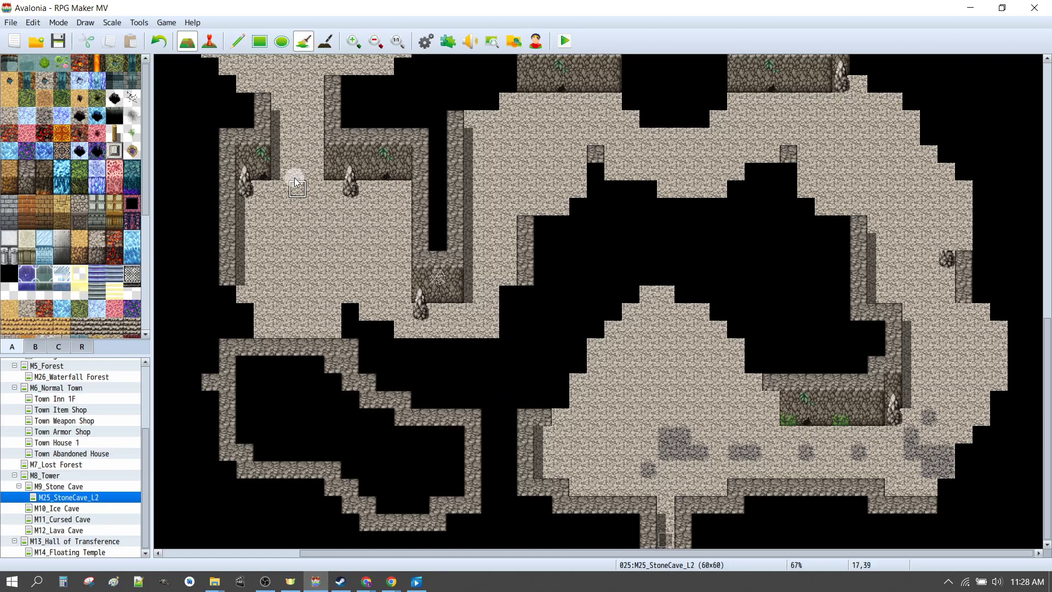
pyautogui.click(313, 233)
pyautogui.click(287, 256)
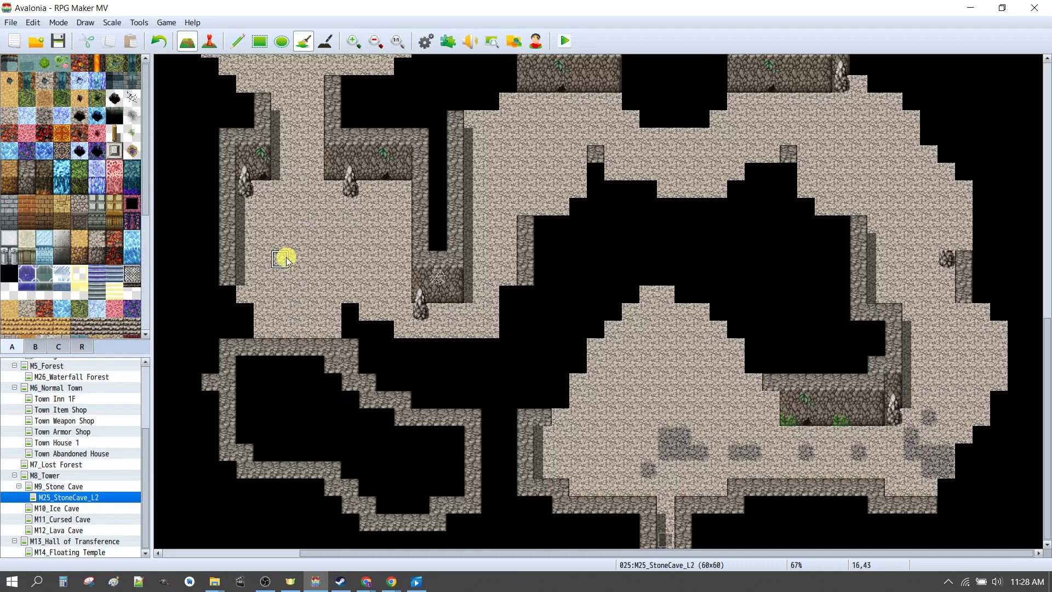
pyautogui.click(302, 415)
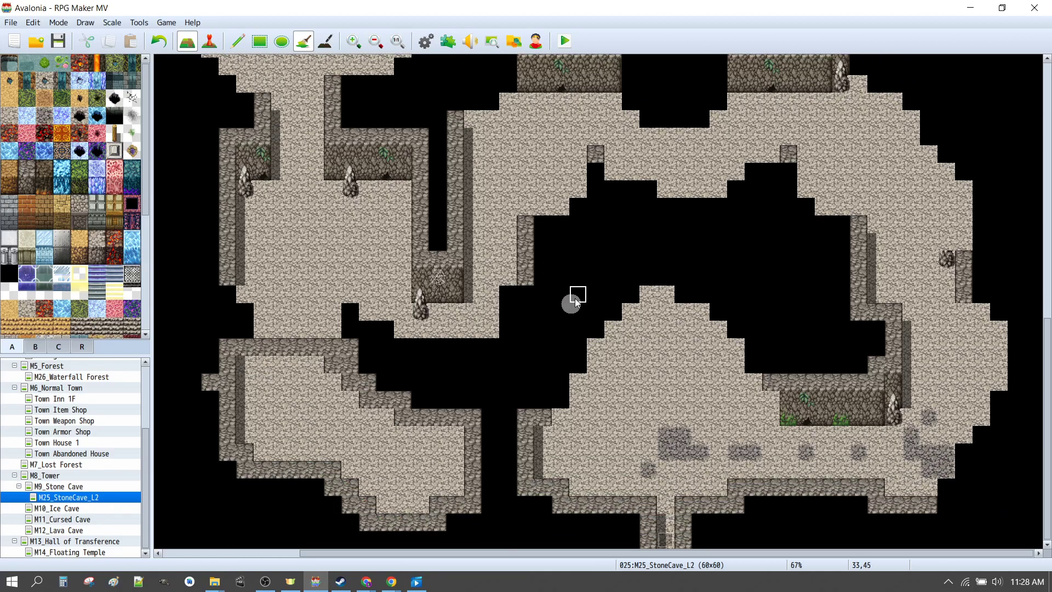
pyautogui.click(219, 357)
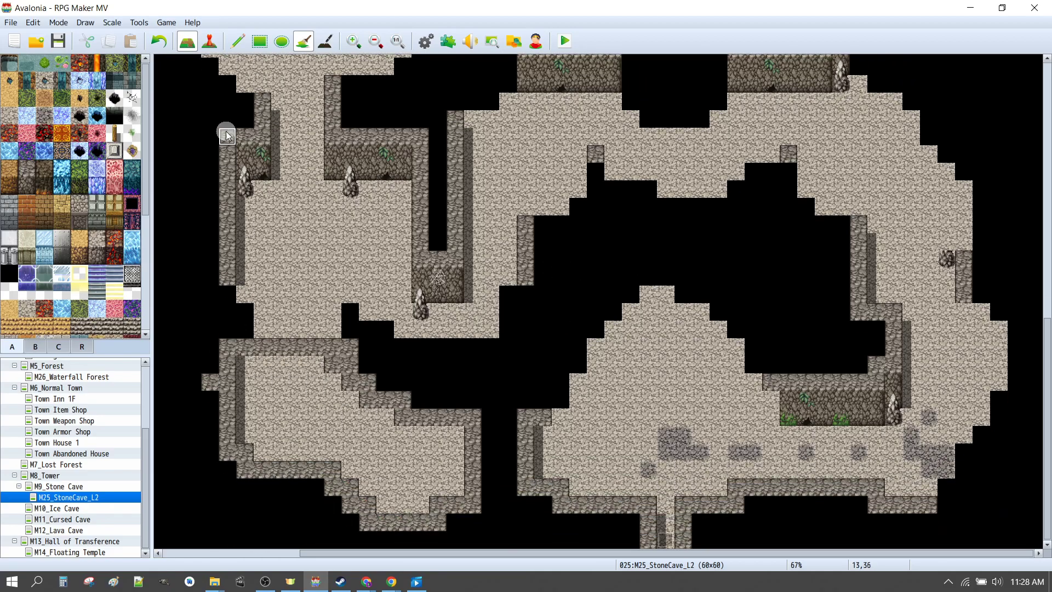
# Open the lower-left room's top wall into floor and set rock wall beside its left corner.
pyautogui.click(237, 42)
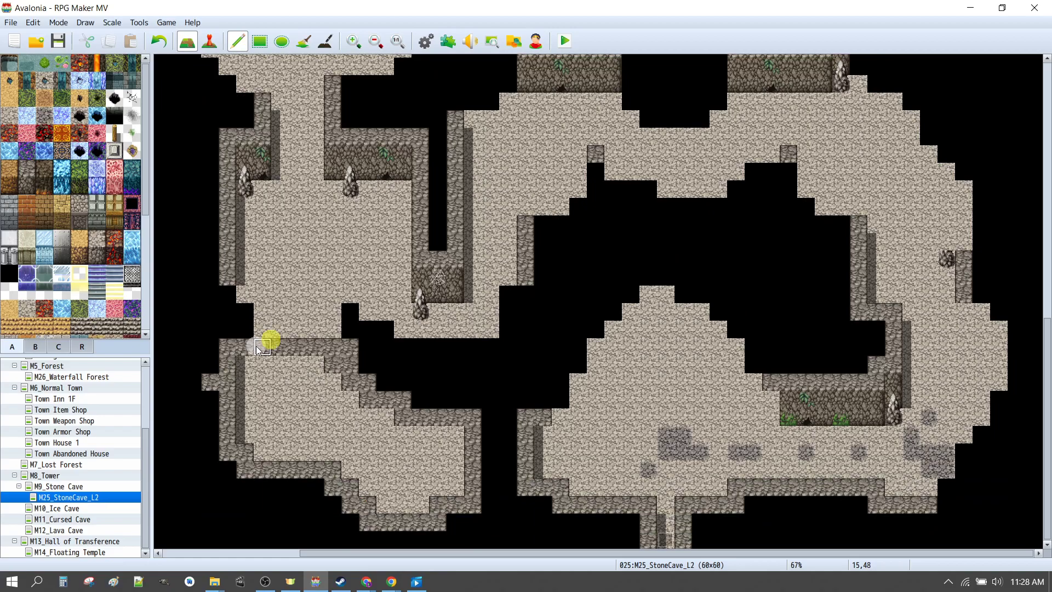
pyautogui.click(284, 326)
pyautogui.click(251, 350)
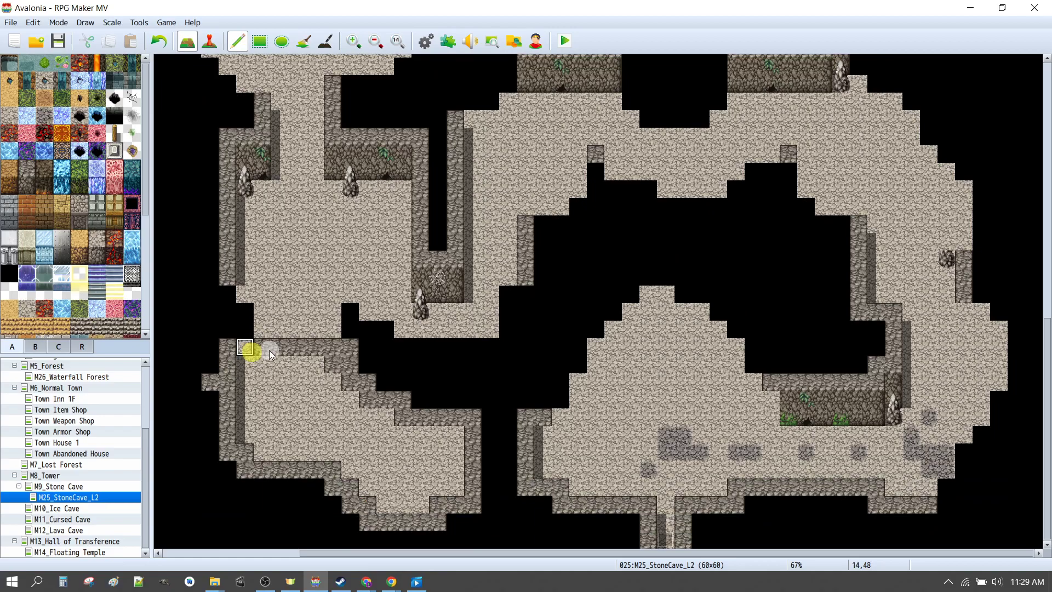
pyautogui.moveTo(270, 355); pyautogui.dragTo(318, 353)
pyautogui.click(234, 344)
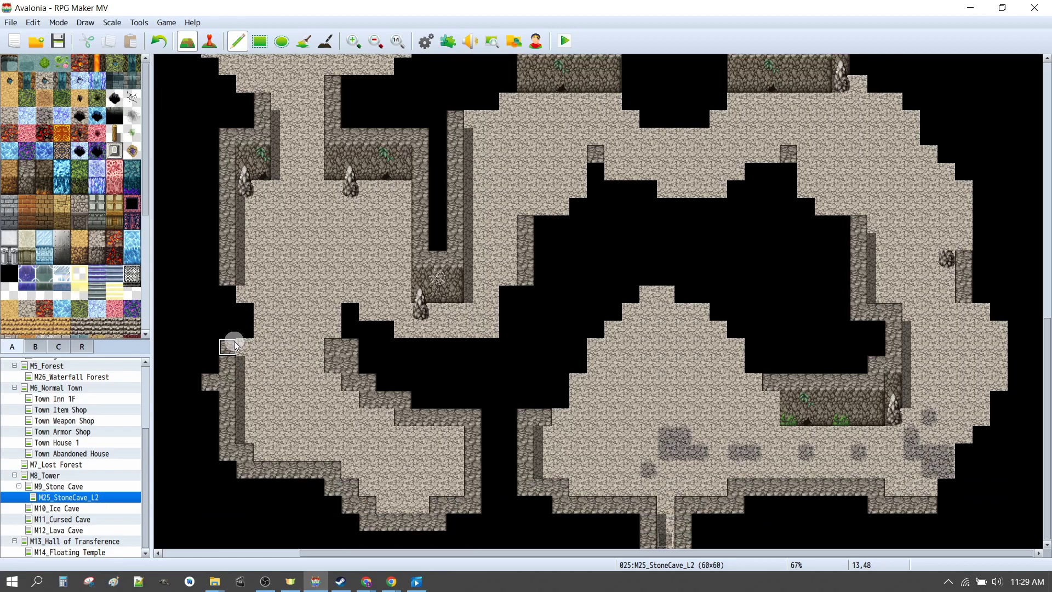
pyautogui.moveTo(232, 342)
pyautogui.mouseDown()
pyautogui.moveTo(230, 252)
pyautogui.moveTo(232, 289)
pyautogui.moveTo(247, 313)
pyautogui.mouseUp()
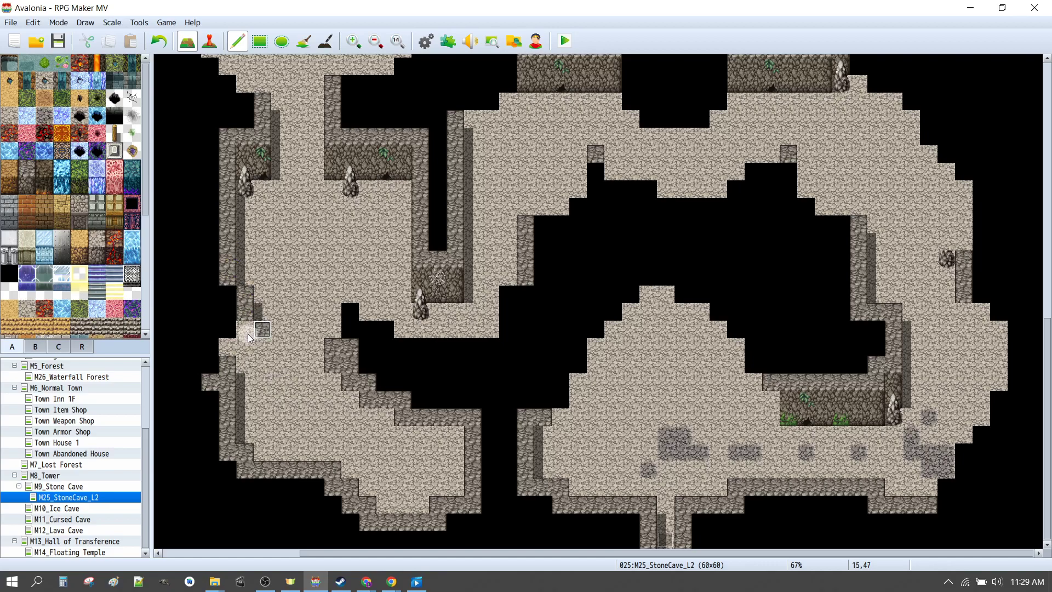
pyautogui.moveTo(249, 338)
pyautogui.mouseDown()
pyautogui.moveTo(220, 347)
pyautogui.moveTo(222, 312)
pyautogui.moveTo(252, 334)
pyautogui.moveTo(258, 317)
pyautogui.moveTo(212, 326)
pyautogui.moveTo(204, 348)
pyautogui.moveTo(252, 363)
pyautogui.moveTo(237, 356)
pyautogui.mouseUp()
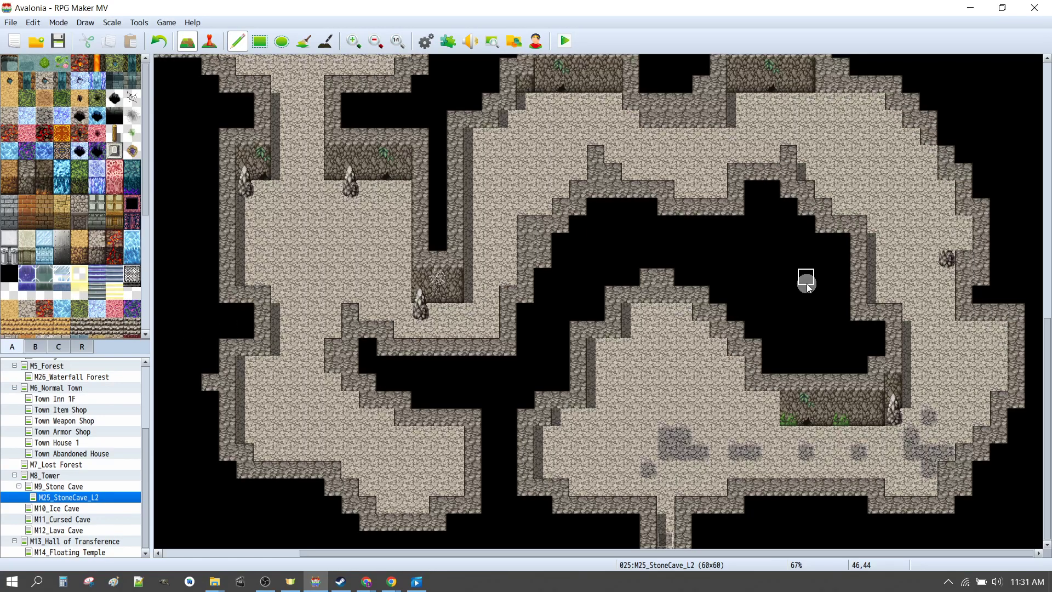
# Paint dark wall tiles along row 46 and beside the central chamber's left edge.
pyautogui.scroll(3, 650, 279)
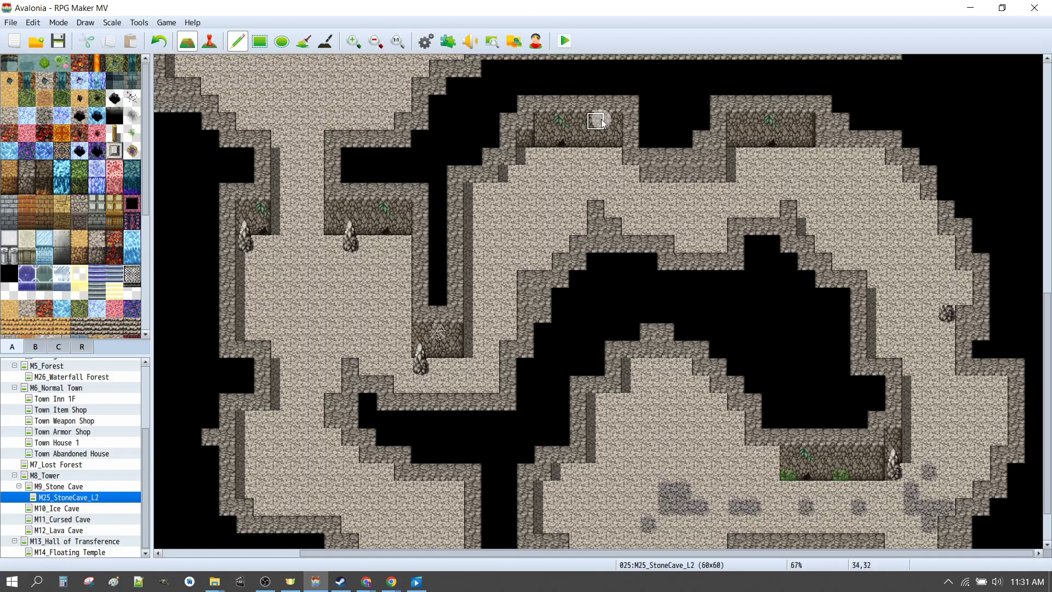
pyautogui.click(631, 378)
pyautogui.moveTo(648, 382)
pyautogui.mouseDown()
pyautogui.moveTo(700, 381)
pyautogui.moveTo(684, 381)
pyautogui.moveTo(685, 352)
pyautogui.moveTo(614, 360)
pyautogui.moveTo(665, 353)
pyautogui.moveTo(604, 348)
pyautogui.moveTo(723, 356)
pyautogui.moveTo(708, 405)
pyautogui.moveTo(747, 444)
pyautogui.moveTo(742, 438)
pyautogui.moveTo(751, 467)
pyautogui.moveTo(775, 465)
pyautogui.mouseUp()
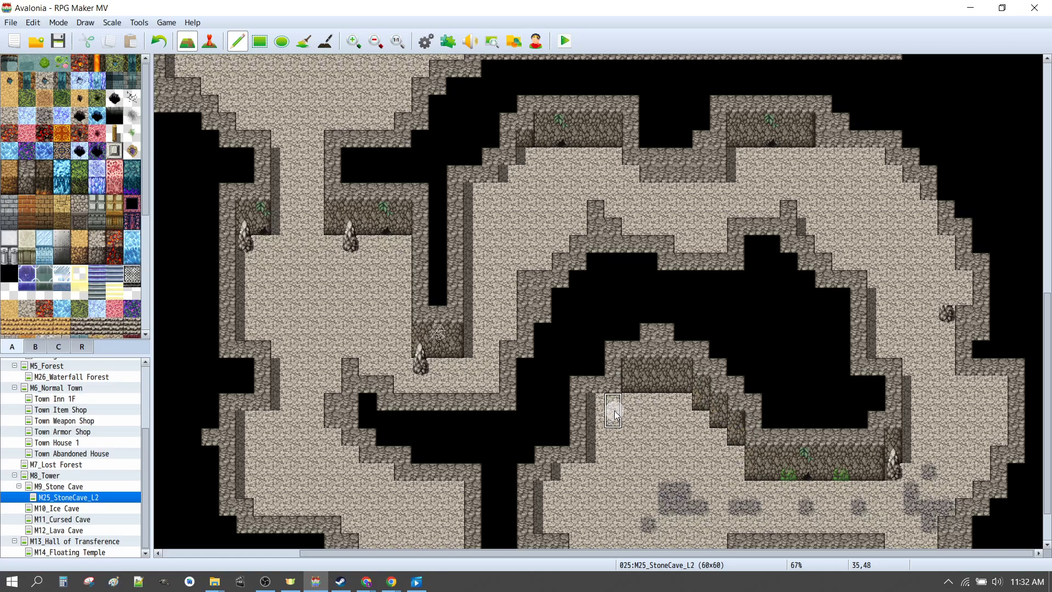
pyautogui.click(599, 399)
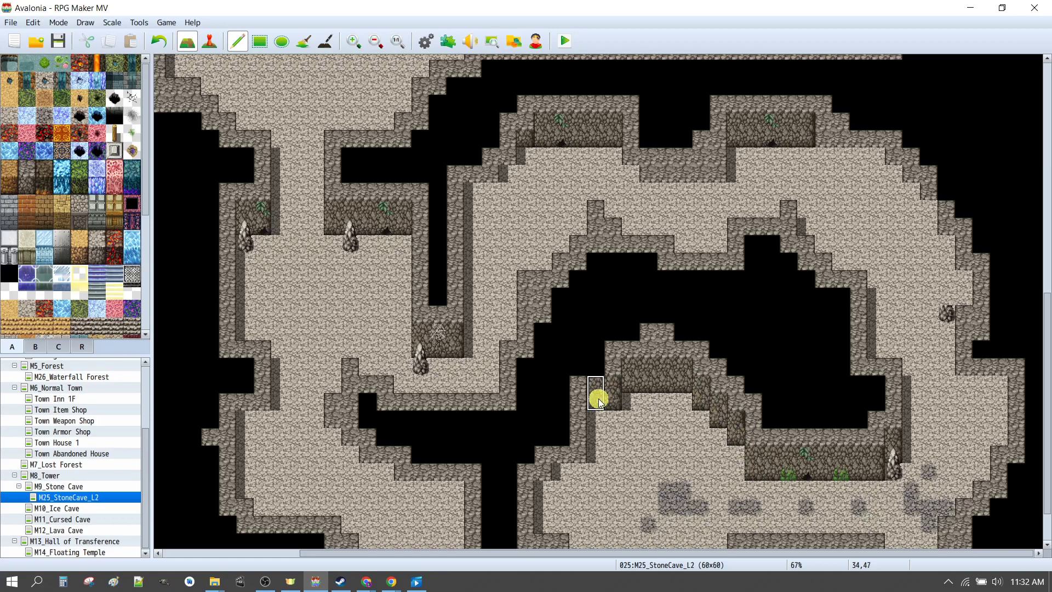
pyautogui.scroll(-1, 603, 400)
pyautogui.click(566, 401)
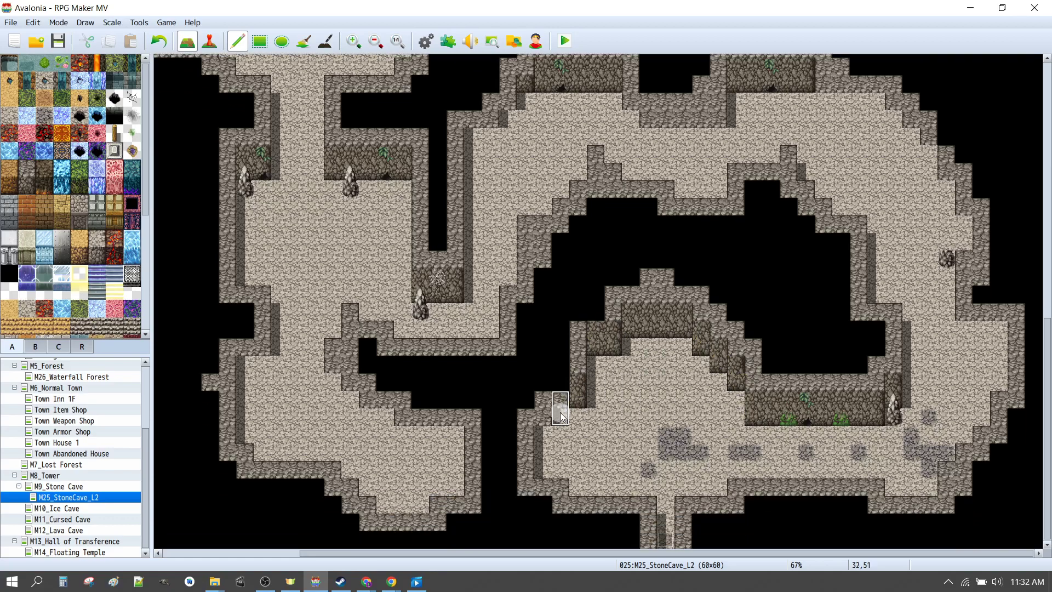
pyautogui.click(546, 422)
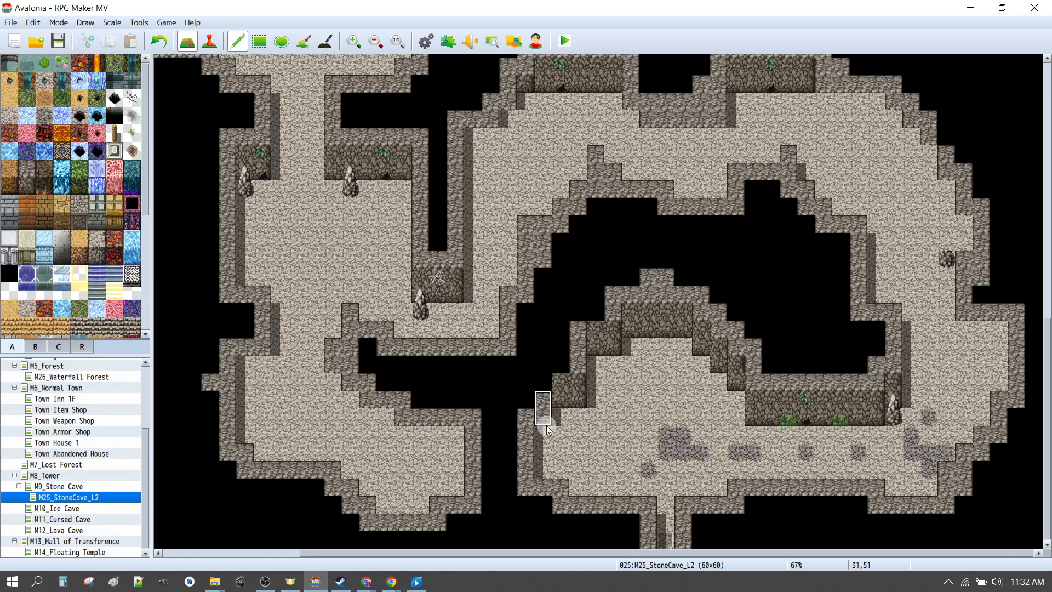
# Paint sampled cave wall up the chamber's left side and corner, and cover the raised wall block with void.
pyautogui.rightClick(534, 426)
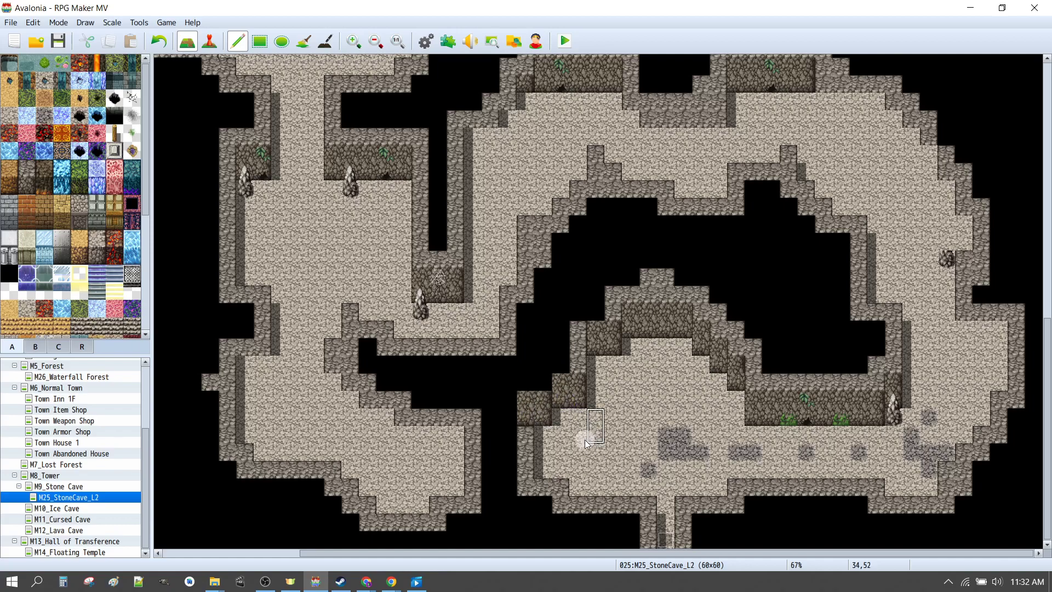
pyautogui.rightClick(523, 419)
pyautogui.moveTo(523, 421)
pyautogui.mouseDown()
pyautogui.moveTo(529, 384)
pyautogui.moveTo(550, 371)
pyautogui.mouseUp()
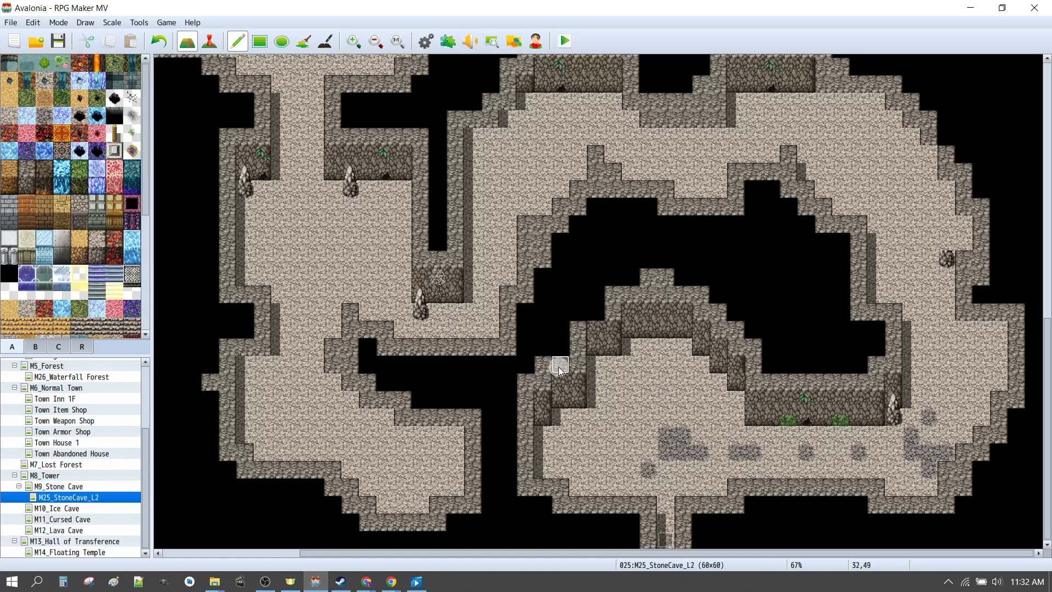
pyautogui.rightClick(580, 322)
pyautogui.click(582, 312)
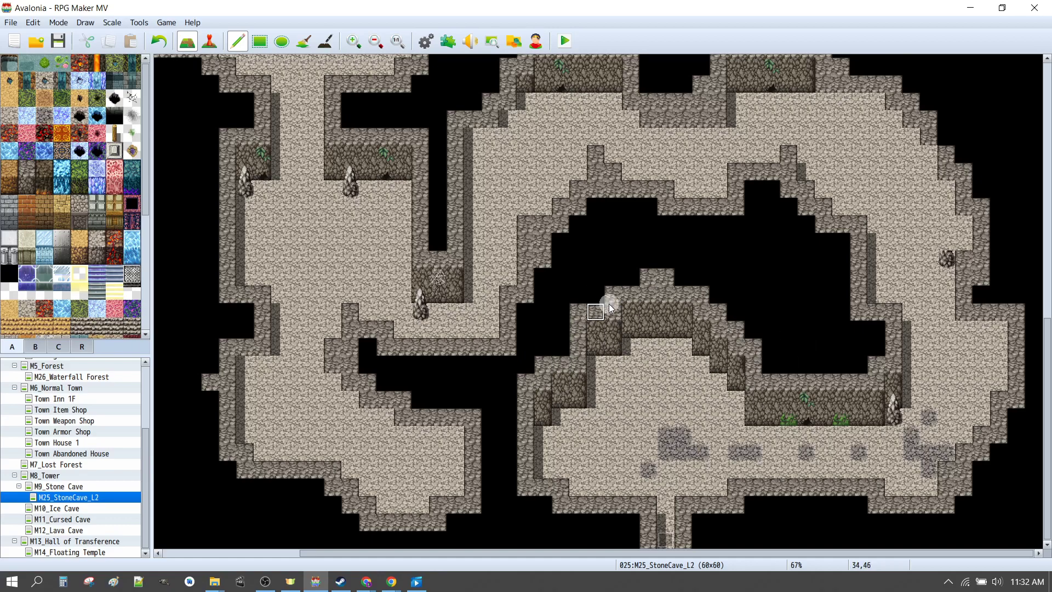
pyautogui.moveTo(714, 279); pyautogui.dragTo(646, 278)
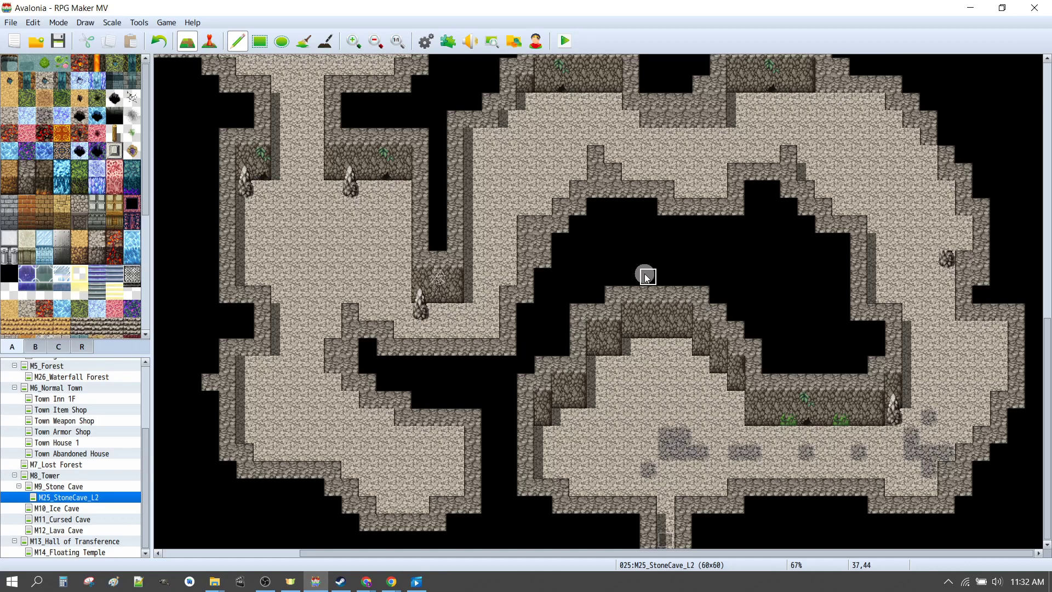
# Copy a two-tile wall section, paint it along the upper-right passage and fill the black gaps with wall tiles.
pyautogui.scroll(3, 784, 281)
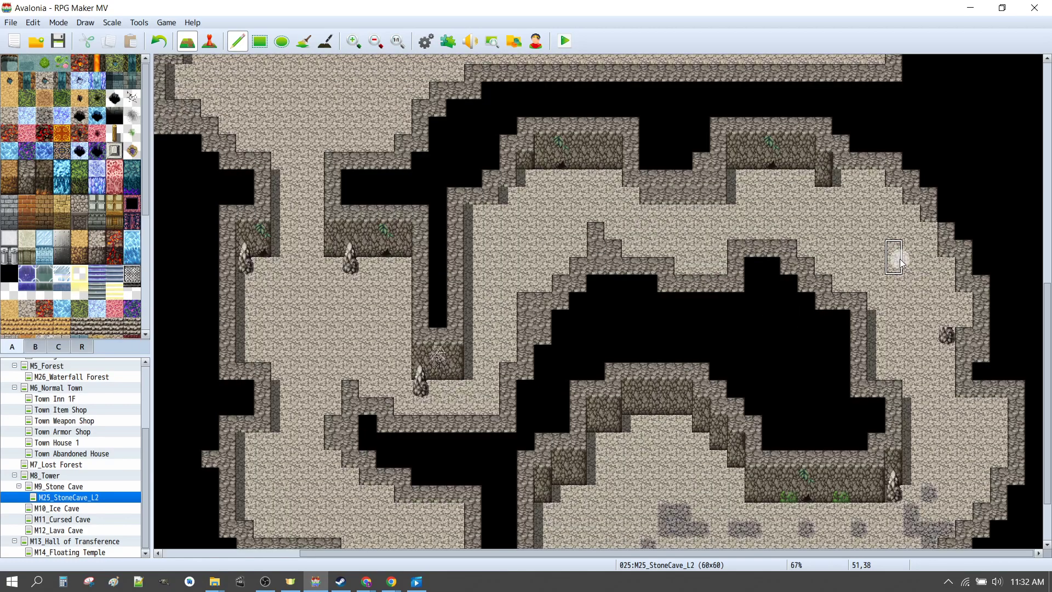
pyautogui.moveTo(808, 127); pyautogui.dragTo(810, 153, button='right')
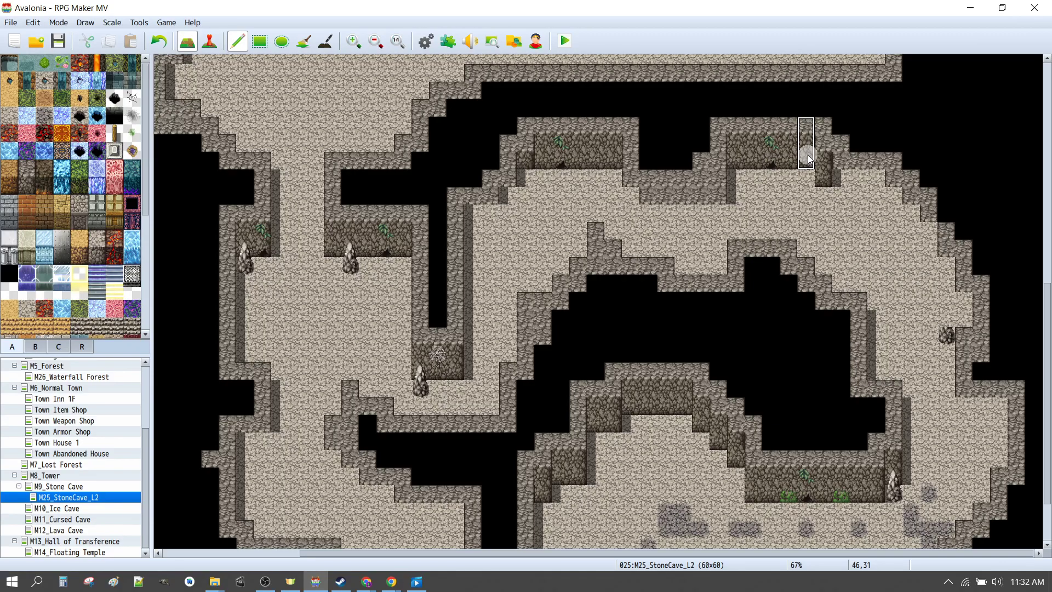
pyautogui.moveTo(825, 179)
pyautogui.mouseDown()
pyautogui.moveTo(889, 199)
pyautogui.moveTo(913, 241)
pyautogui.moveTo(940, 235)
pyautogui.mouseUp()
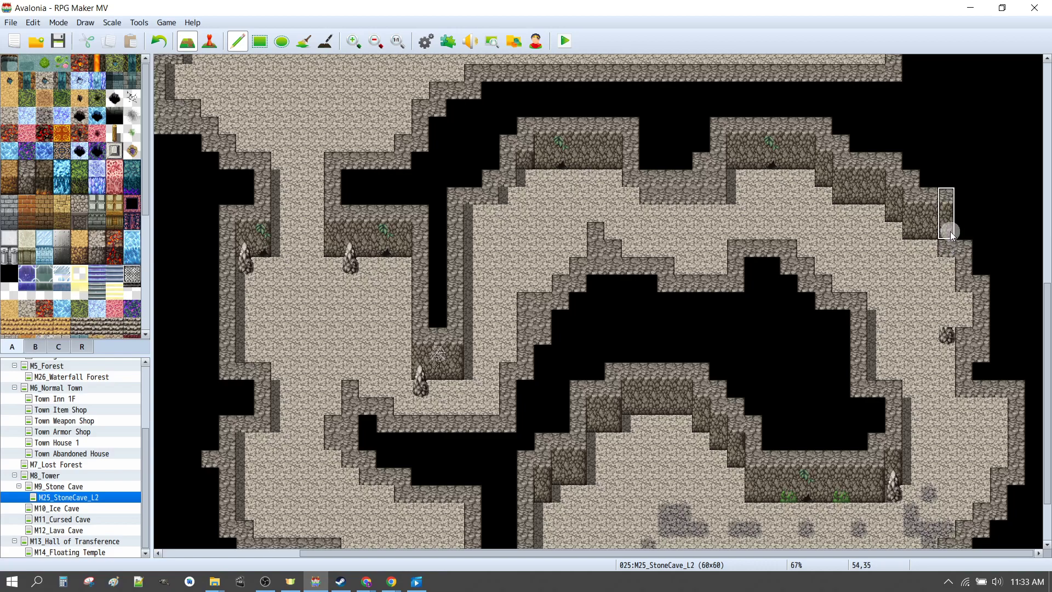
pyautogui.moveTo(954, 255)
pyautogui.mouseDown()
pyautogui.moveTo(979, 255)
pyautogui.moveTo(992, 277)
pyautogui.moveTo(1000, 269)
pyautogui.moveTo(1000, 284)
pyautogui.mouseUp()
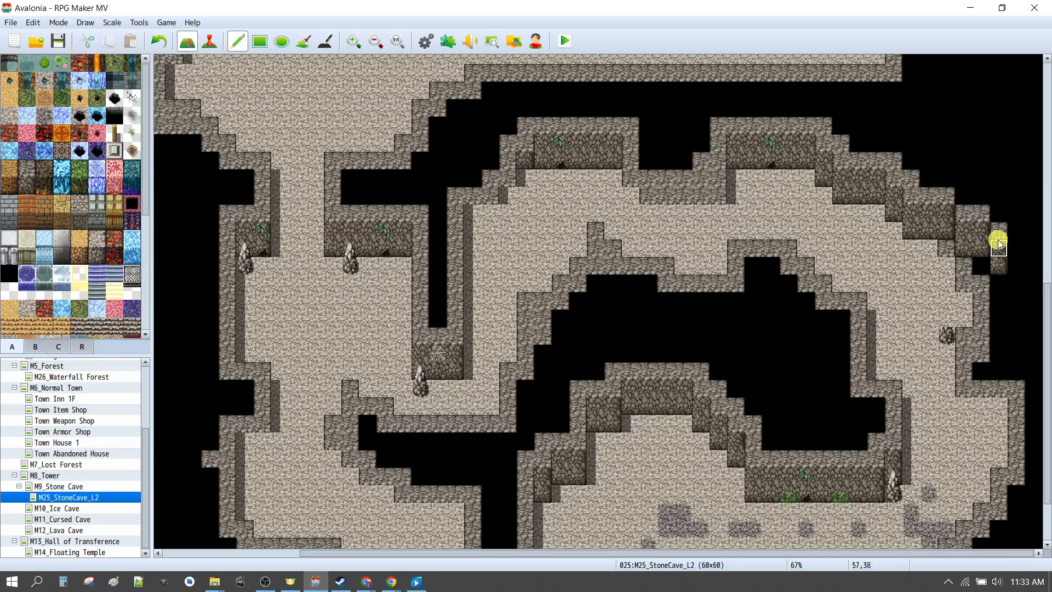
pyautogui.click(995, 286)
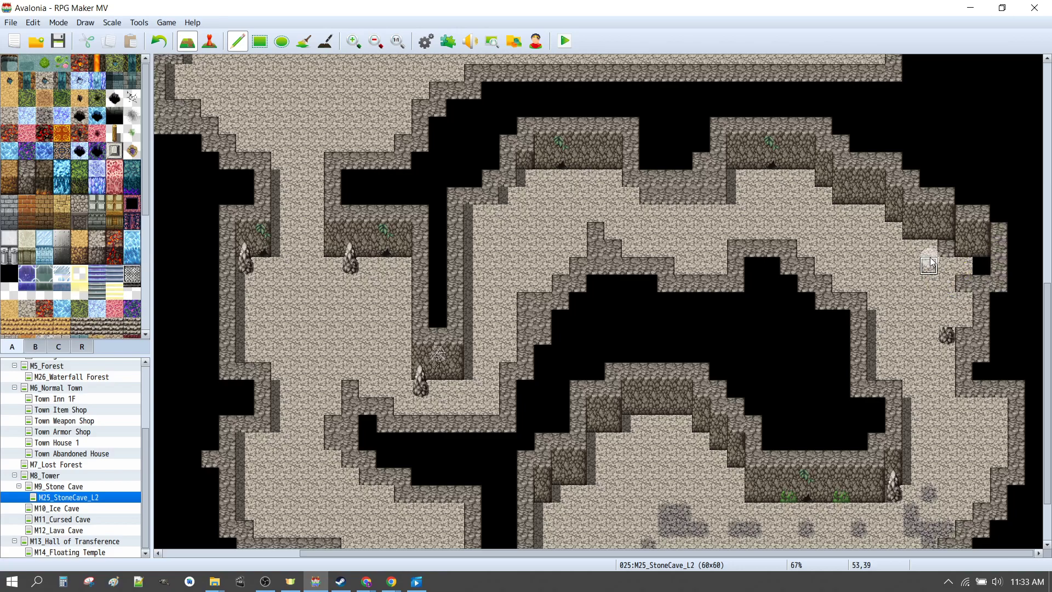
pyautogui.click(942, 251)
pyautogui.click(986, 270)
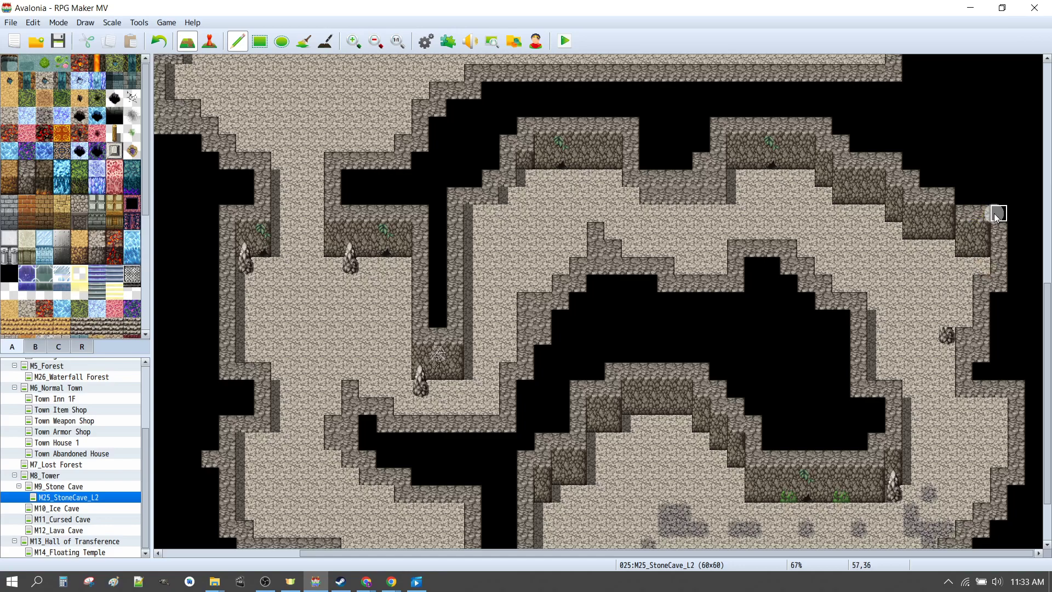
pyautogui.click(962, 198)
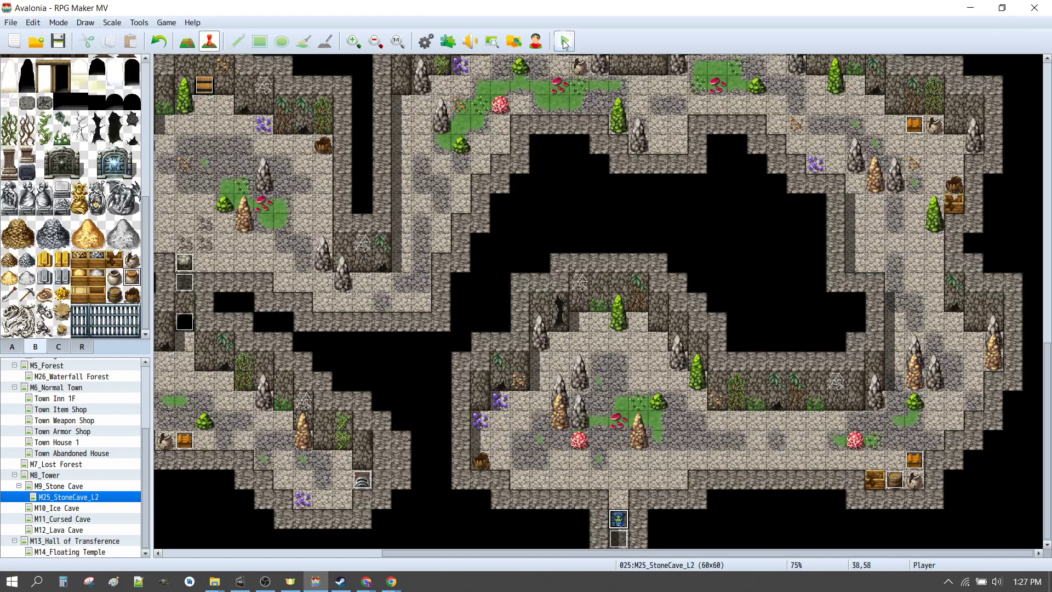
# Scroll and pan across StoneCave_L2 to review the decorated map.
pyautogui.click(508, 339)
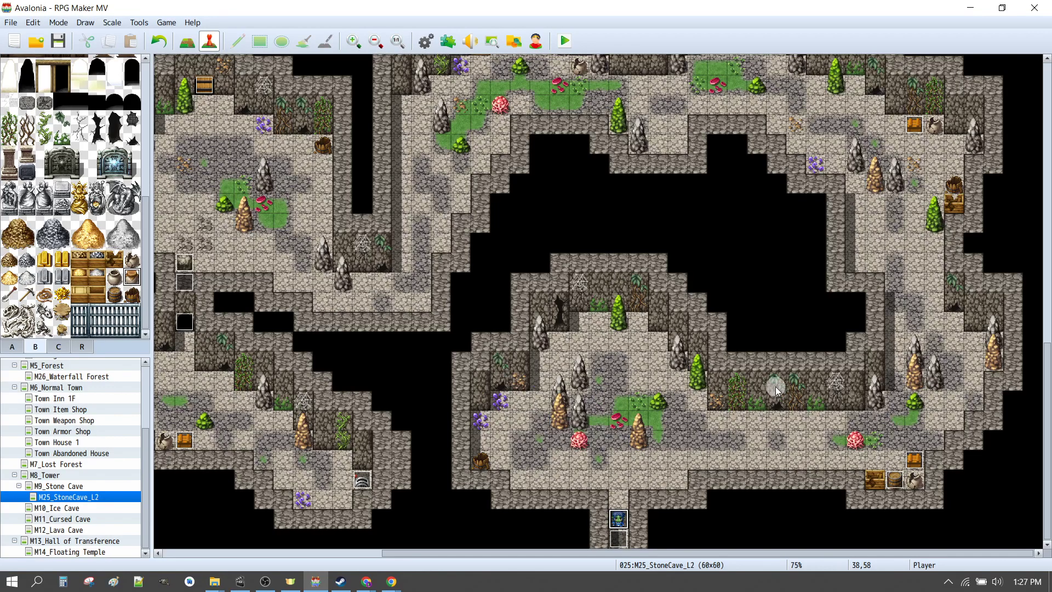
pyautogui.scroll(5, 767, 386)
pyautogui.click(556, 278)
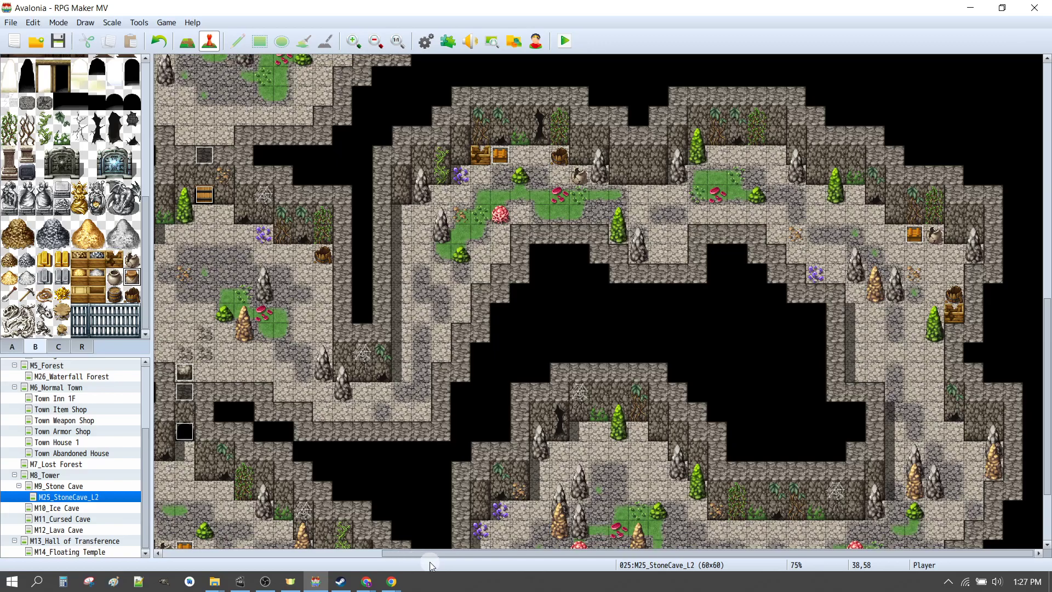
pyautogui.moveTo(423, 555); pyautogui.dragTo(232, 548)
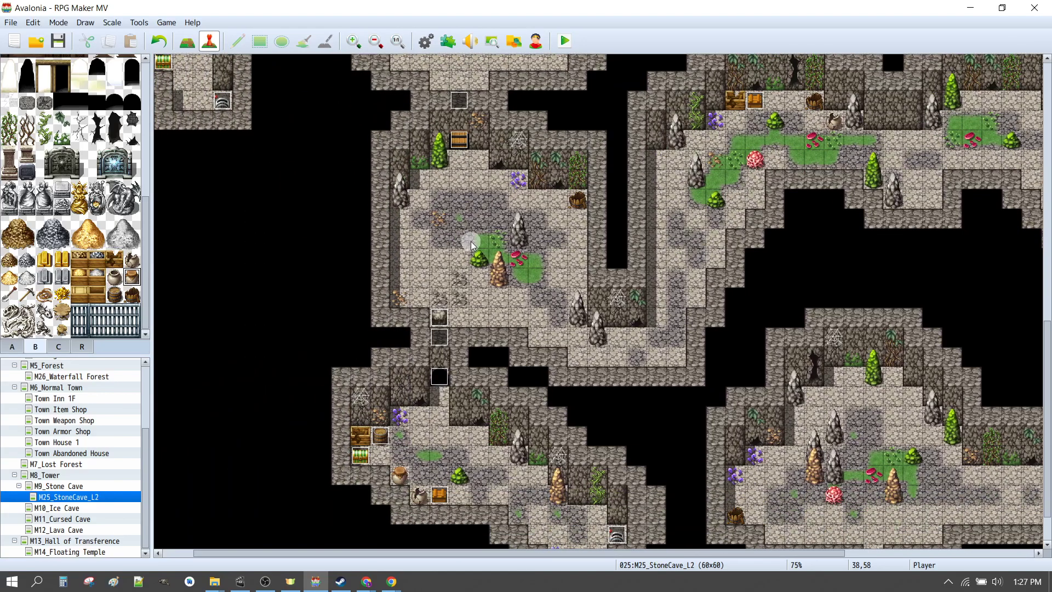
pyautogui.scroll(-5, 471, 241)
pyautogui.scroll(13, 478, 427)
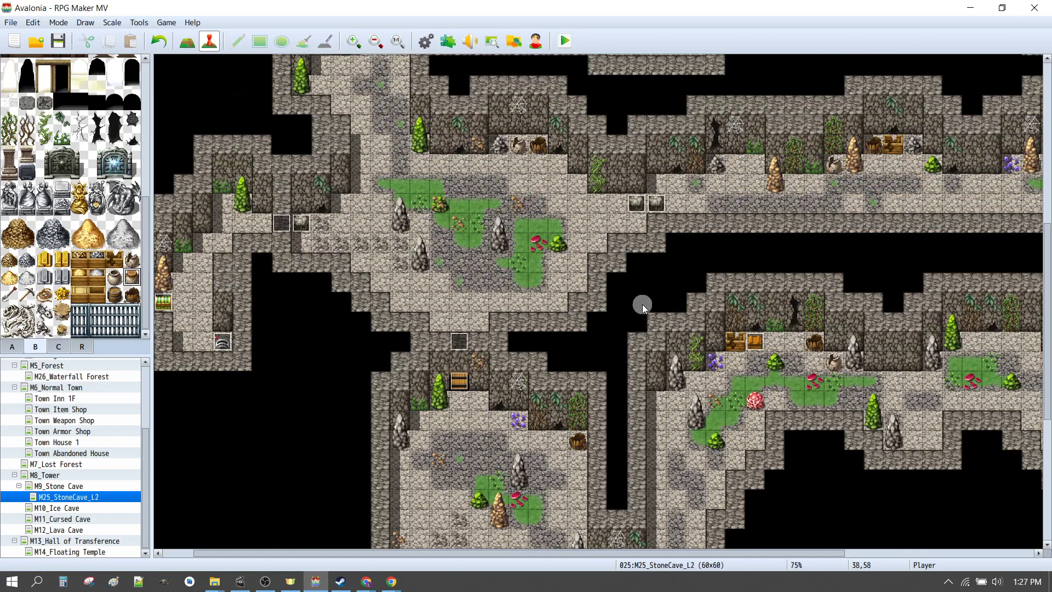
pyautogui.scroll(7, 639, 305)
pyautogui.scroll(2, 672, 277)
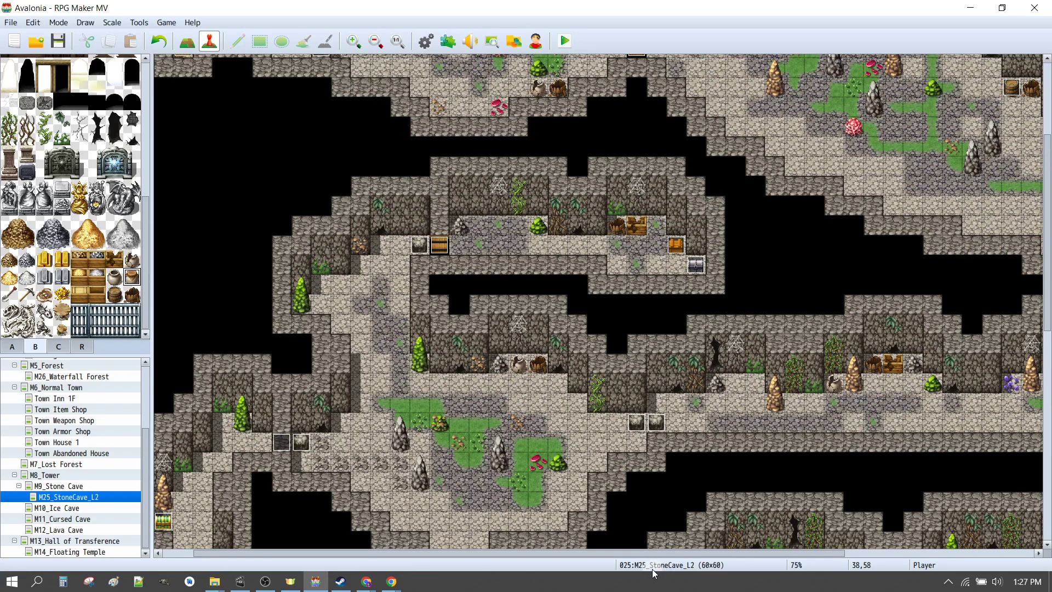
pyautogui.moveTo(623, 553); pyautogui.dragTo(811, 553)
pyautogui.scroll(3, 814, 320)
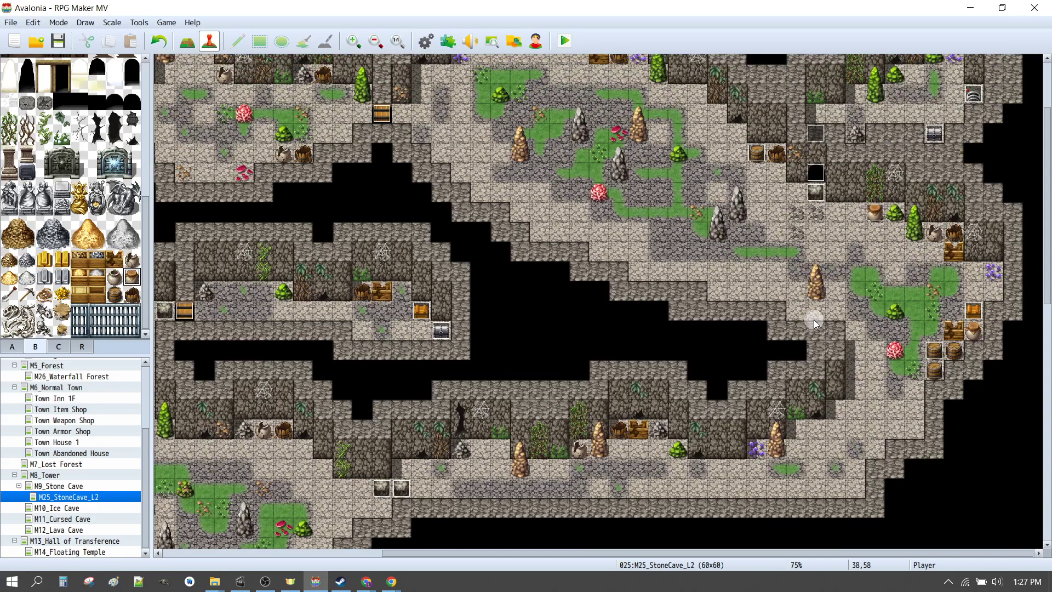
pyautogui.scroll(2, 863, 312)
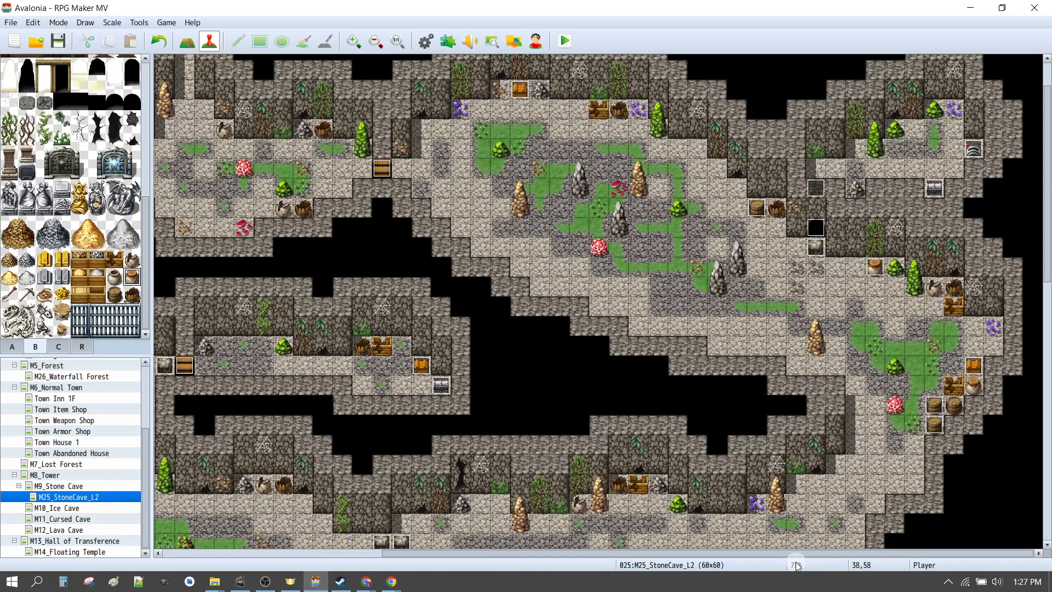
# Finish panning the map, then load M9_Stone Cave from the map tree.
pyautogui.moveTo(775, 560); pyautogui.dragTo(544, 537)
pyautogui.scroll(-18, 533, 541)
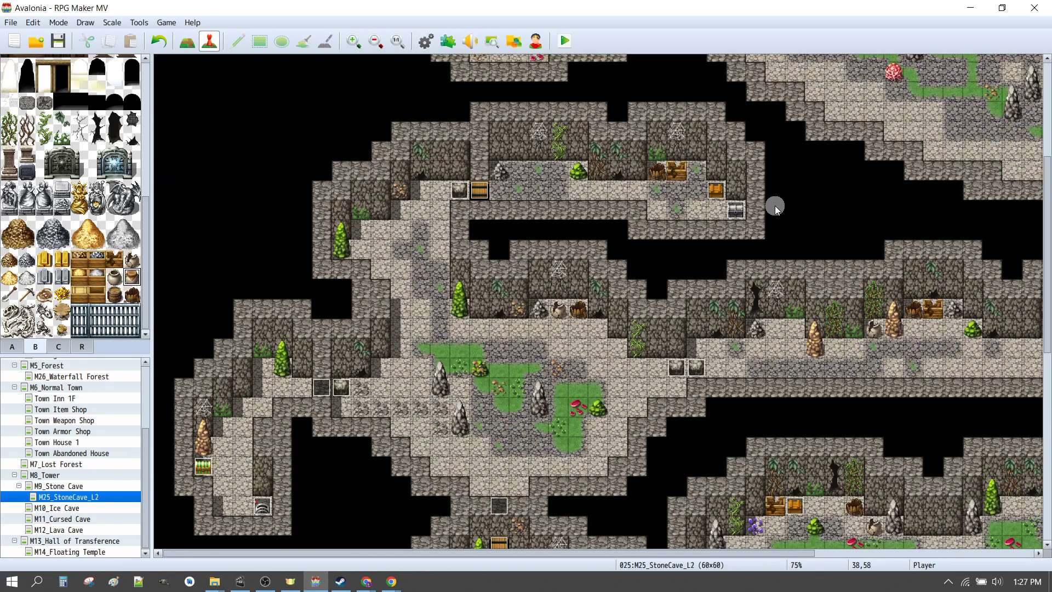
pyautogui.scroll(-8, 844, 296)
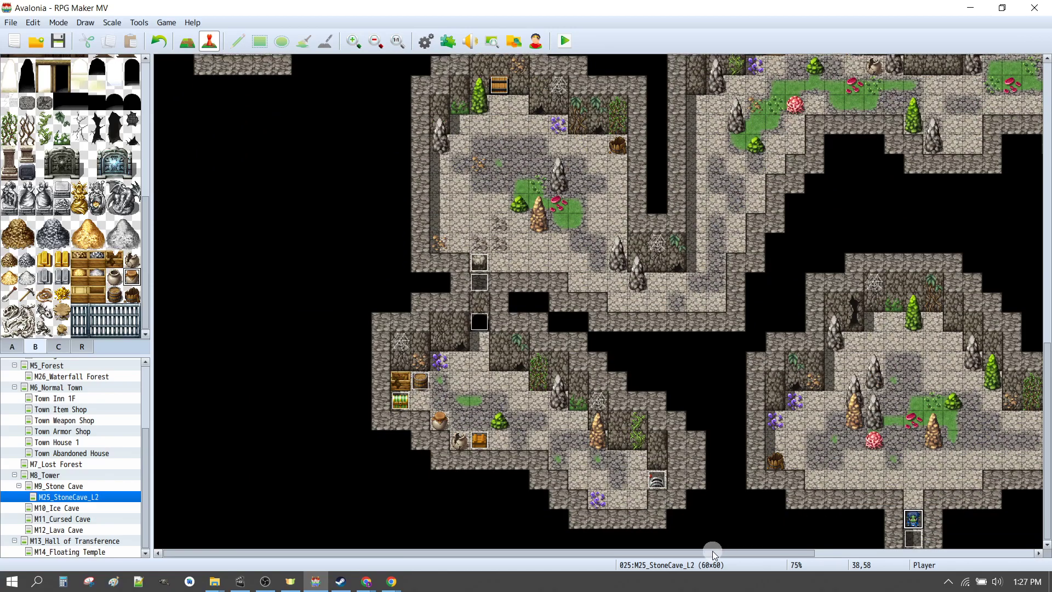
pyautogui.moveTo(712, 551); pyautogui.dragTo(910, 554)
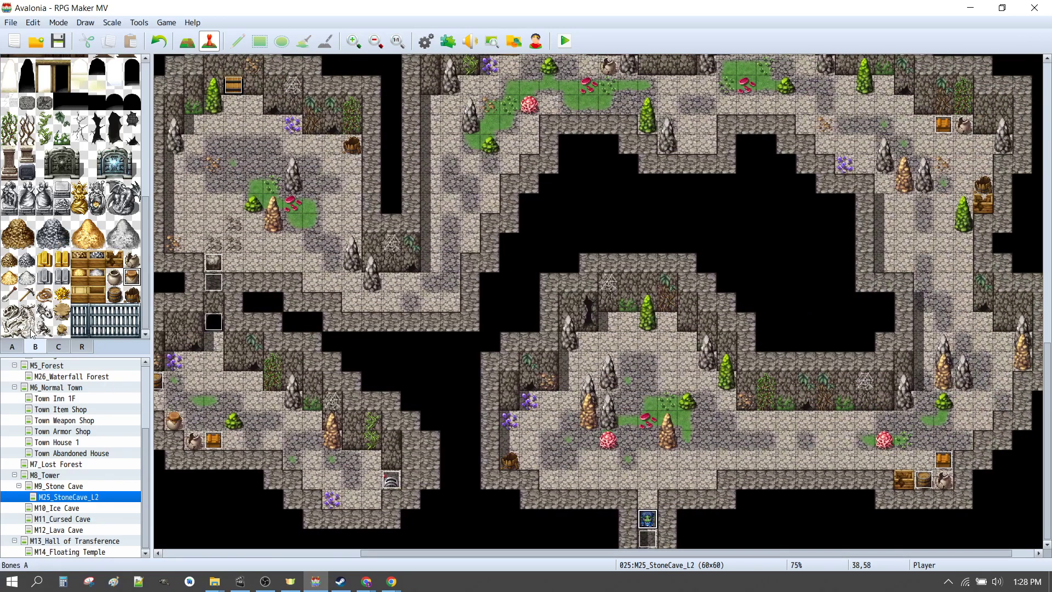
pyautogui.click(49, 486)
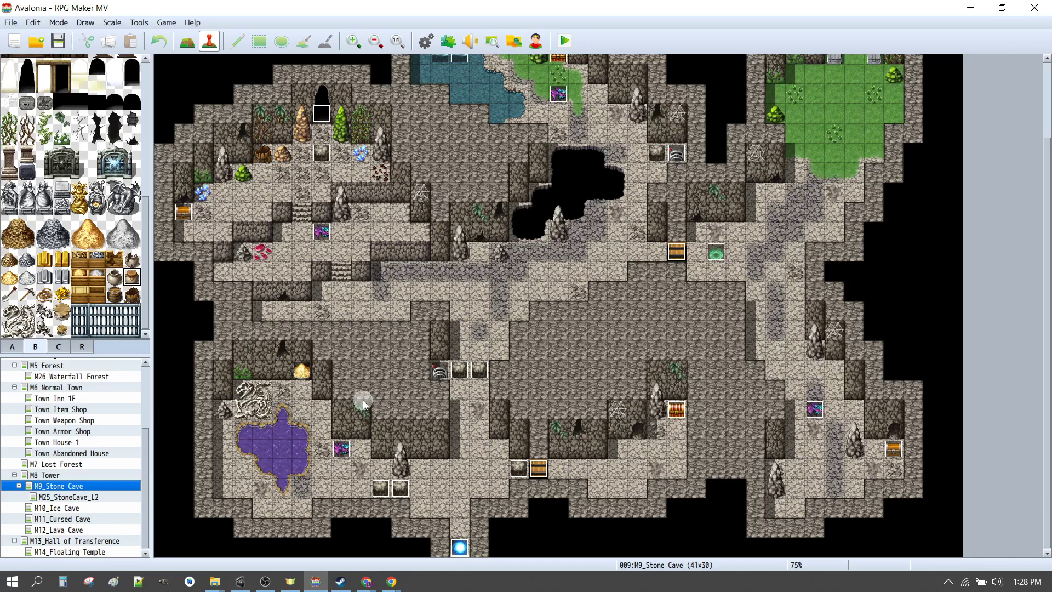
# Return to M25_StoneCave_L2 and paint a vine tile onto the left-side wall.
pyautogui.click(58, 496)
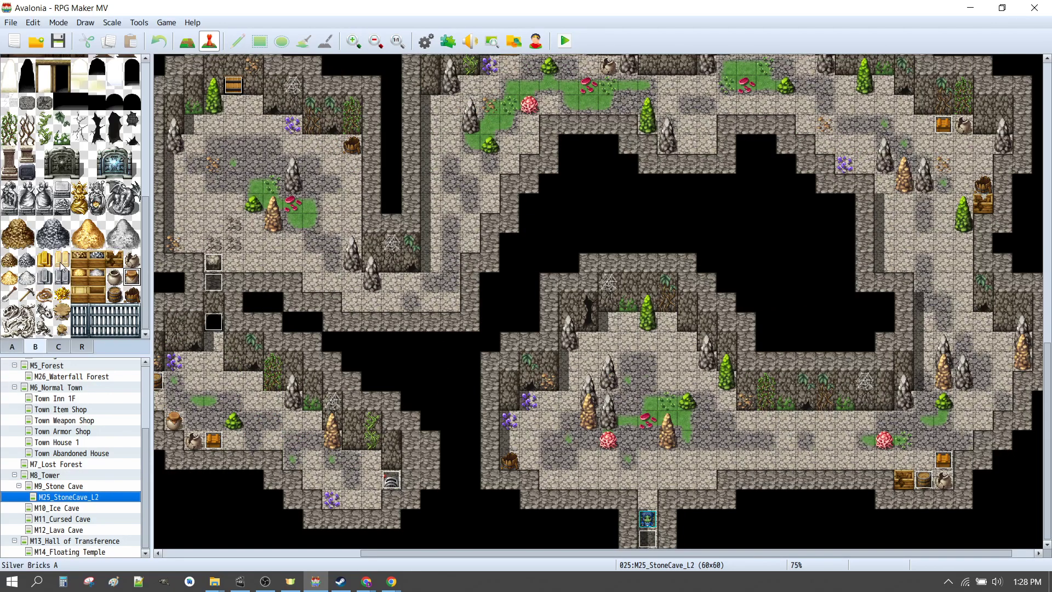
pyautogui.scroll(2, 44, 219)
pyautogui.click(8, 183)
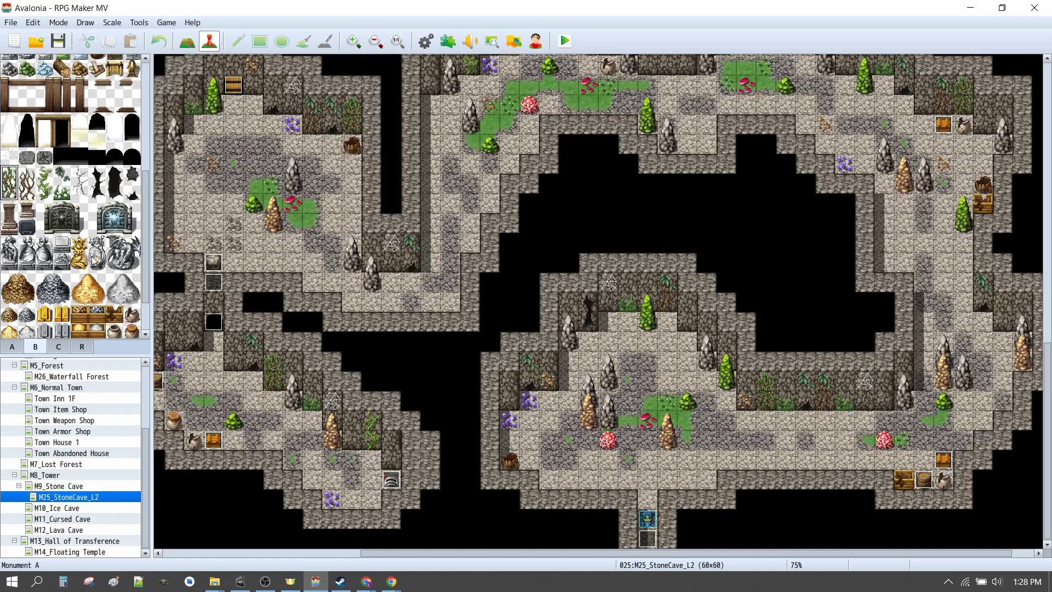
pyautogui.press('F5')
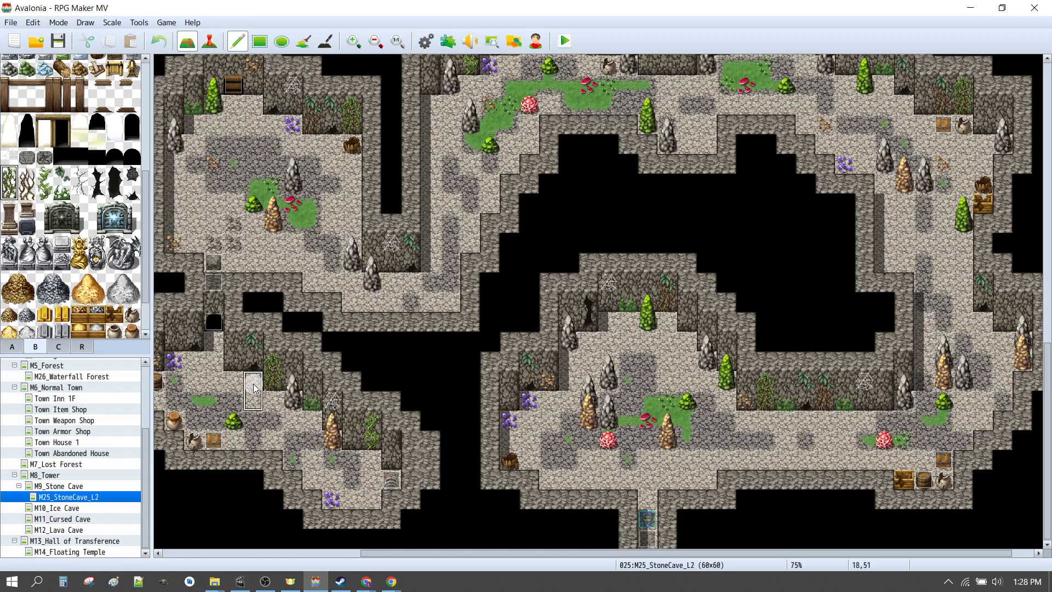
pyautogui.click(235, 351)
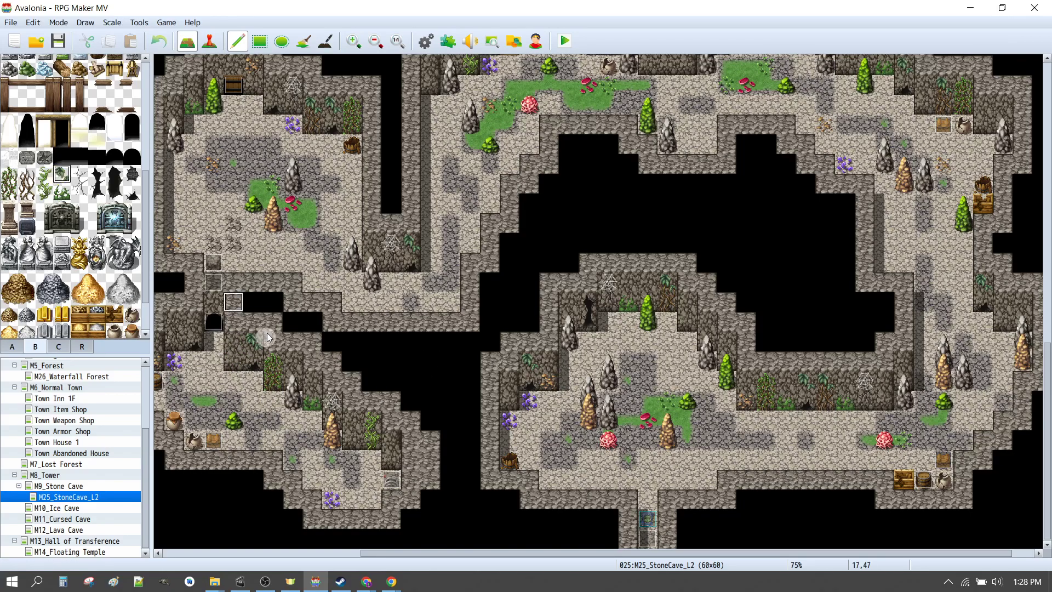
# Browse Wall Vines C and Fissures A tiles, then place a small rock on the cave floor.
pyautogui.click(44, 183)
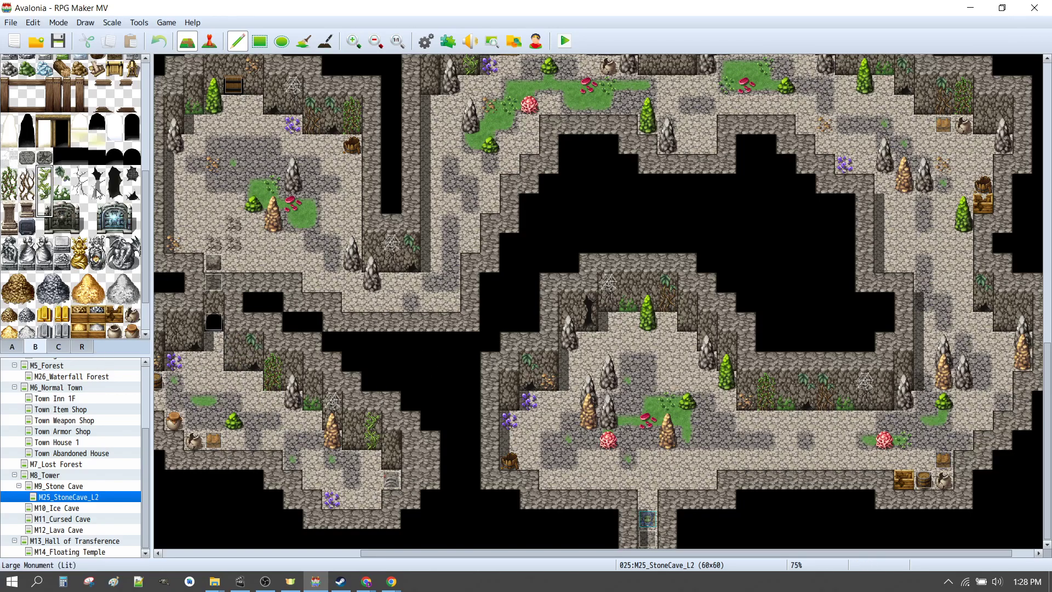
pyautogui.click(80, 177)
pyautogui.scroll(5, 721, 323)
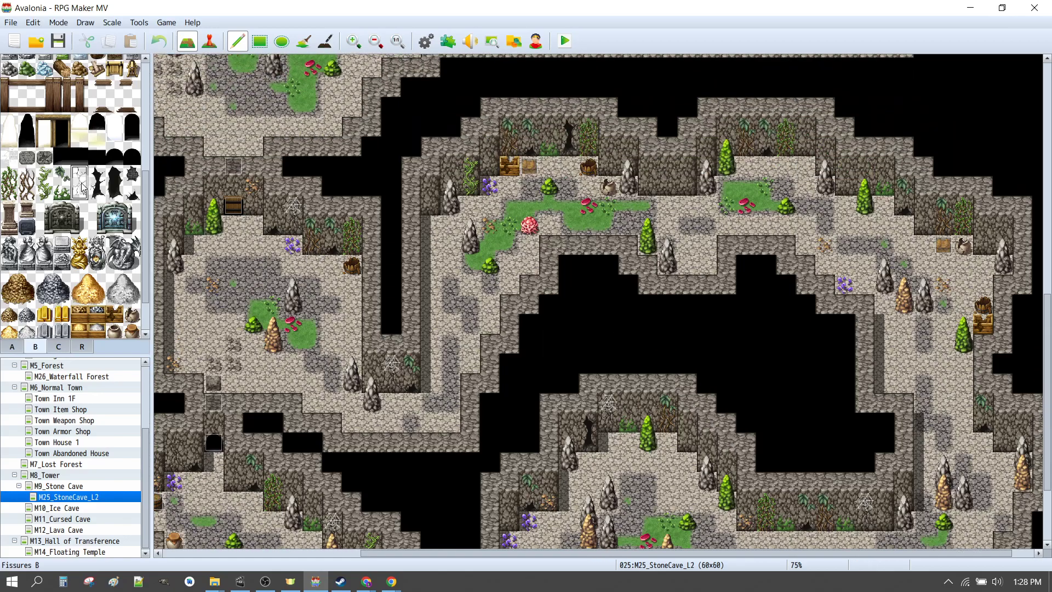
pyautogui.scroll(3, 81, 184)
pyautogui.scroll(3, 81, 184)
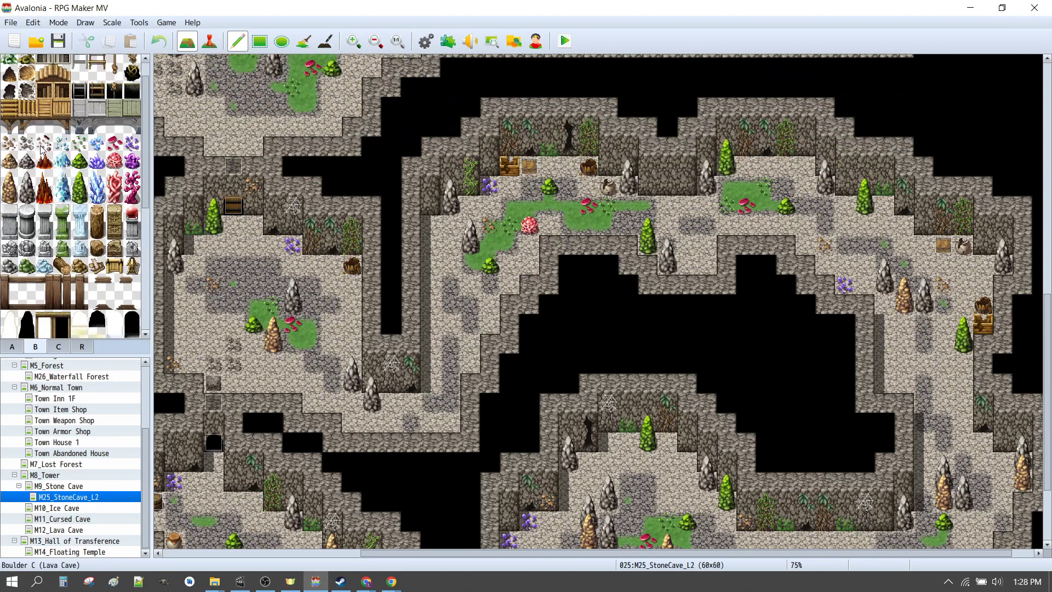
pyautogui.click(9, 167)
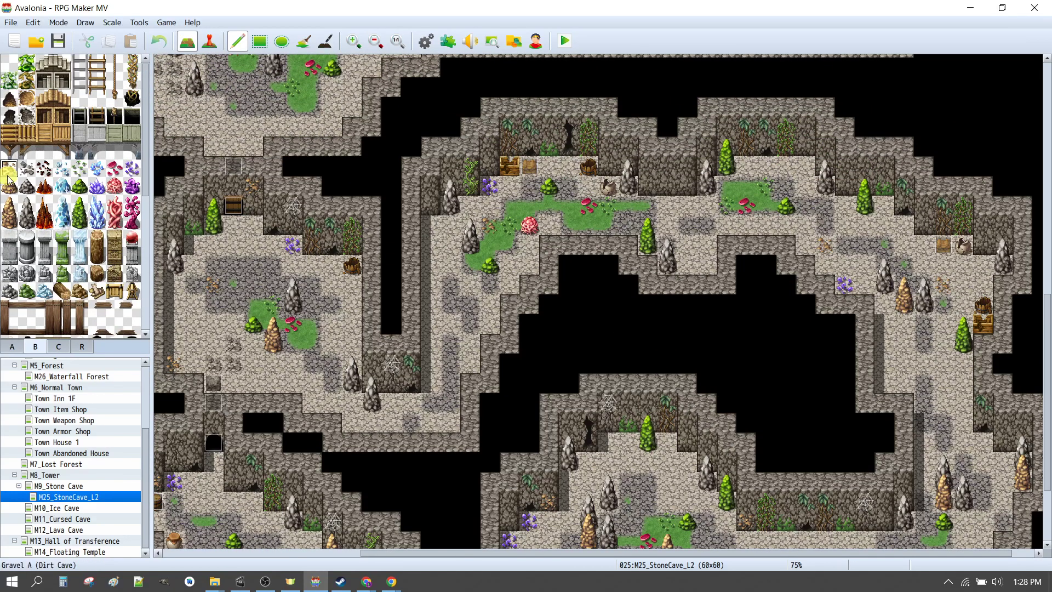
pyautogui.click(247, 268)
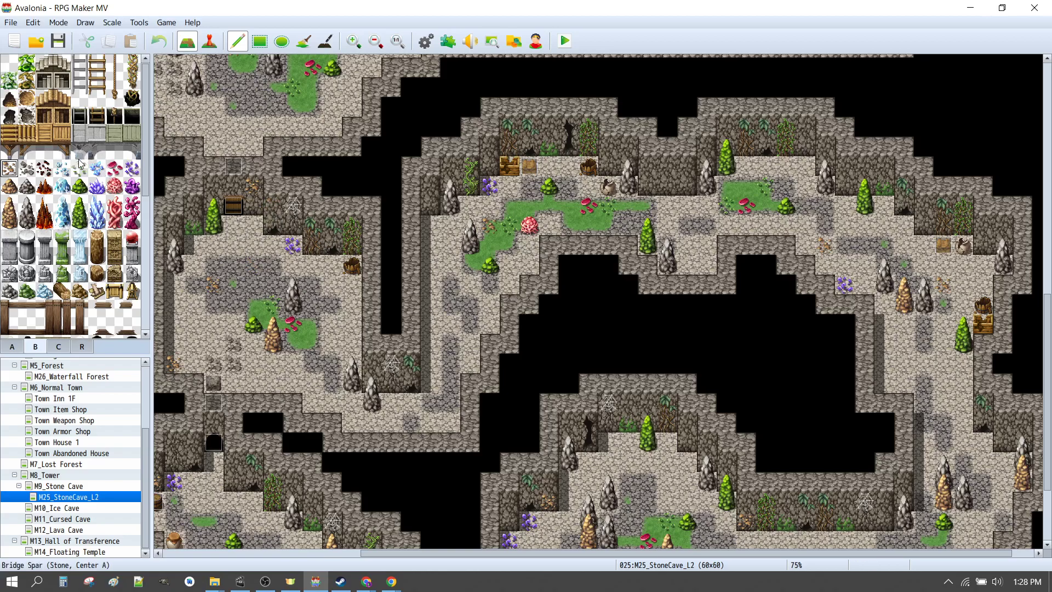
# Pick through Small Sprouts B, Spherical Lump, barrel, Pot A (Ruins) and crate decorations.
pyautogui.click(132, 168)
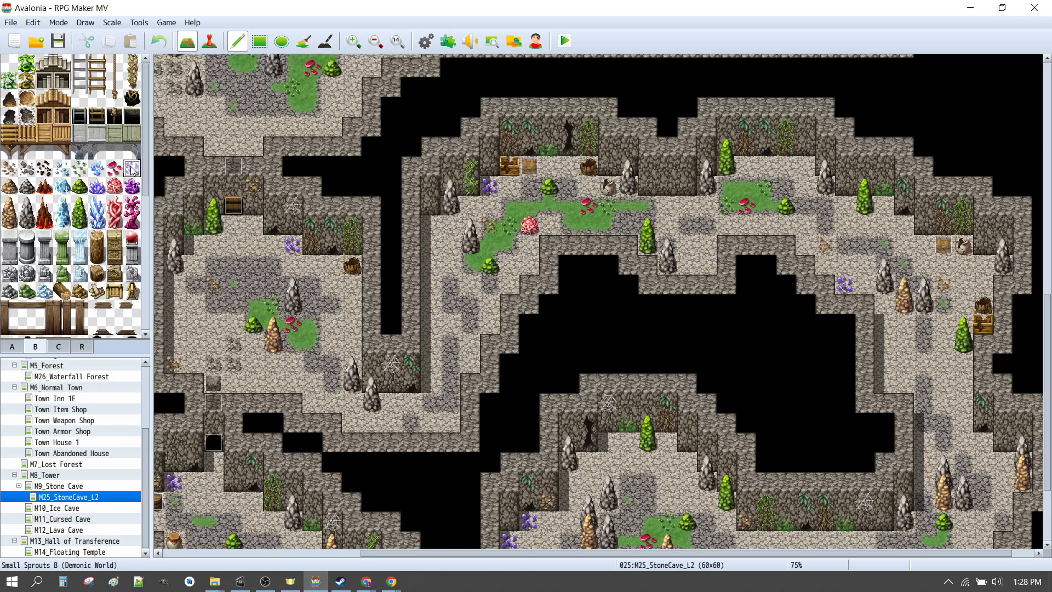
pyautogui.scroll(-3, 767, 186)
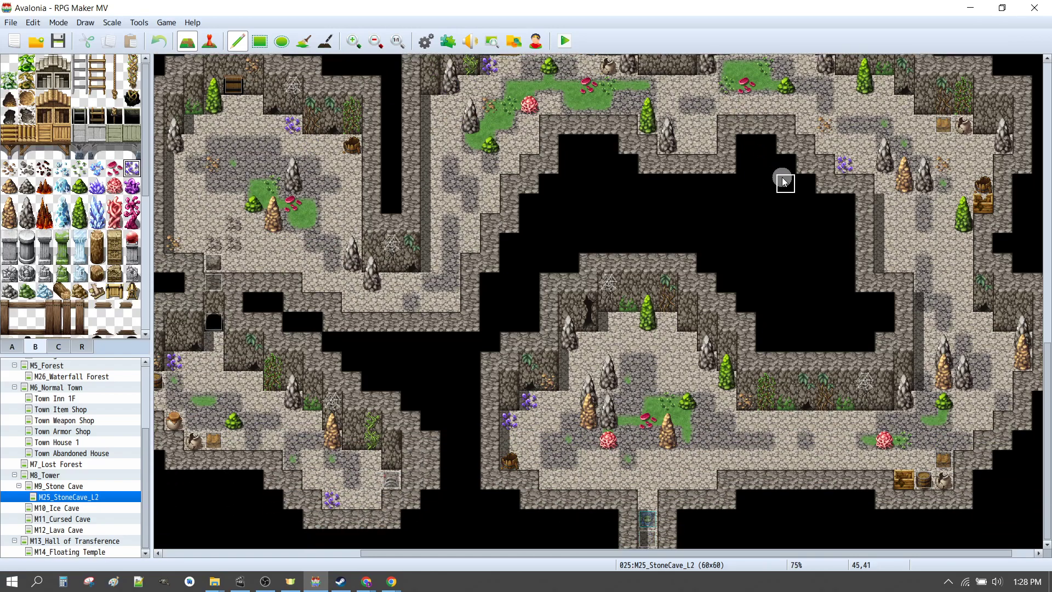
pyautogui.click(127, 193)
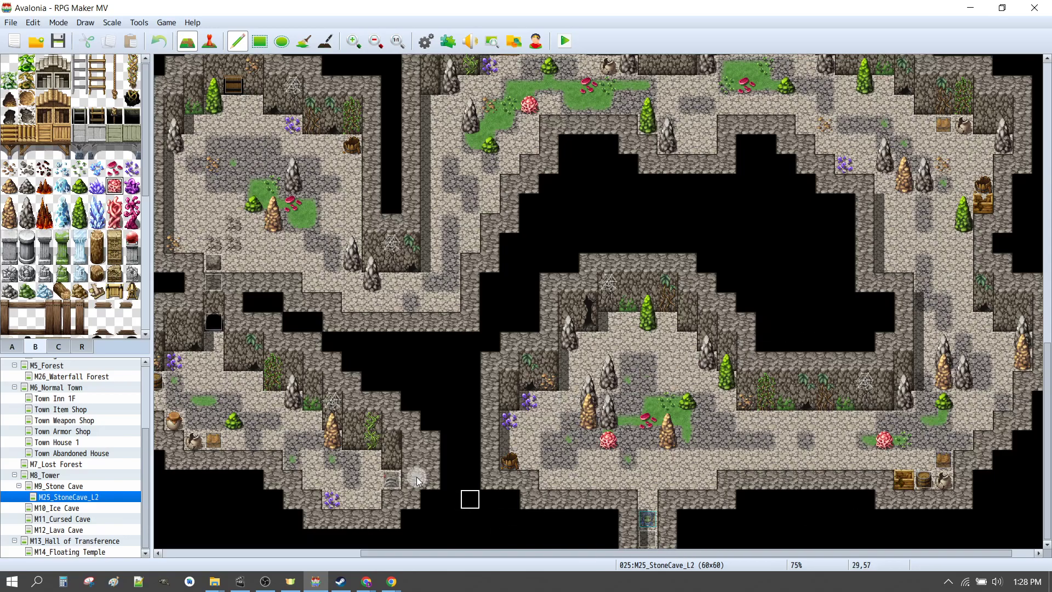
pyautogui.scroll(-2, 98, 245)
pyautogui.scroll(-5, 98, 245)
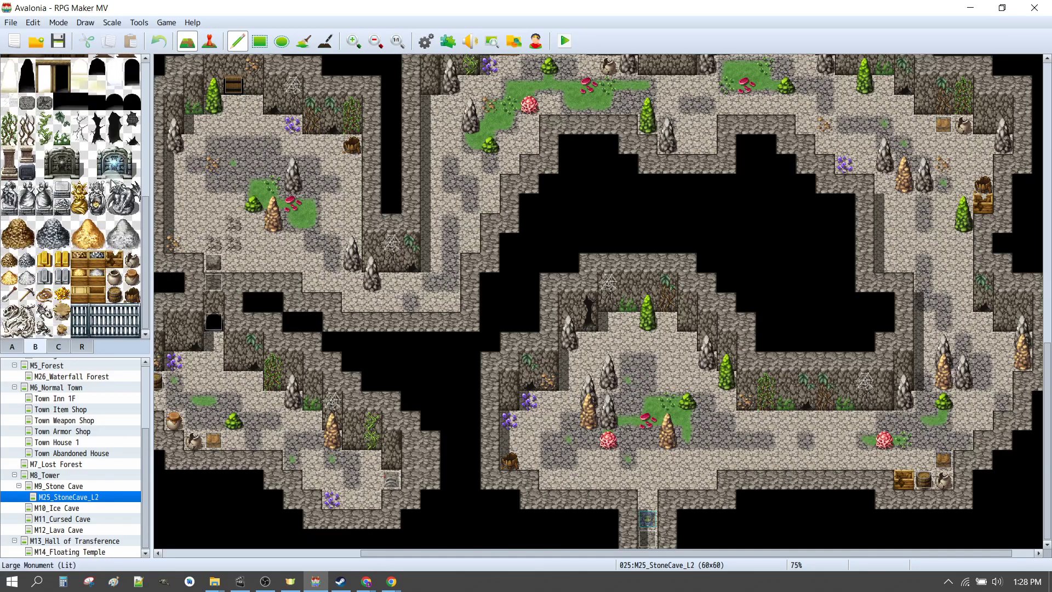
pyautogui.click(114, 294)
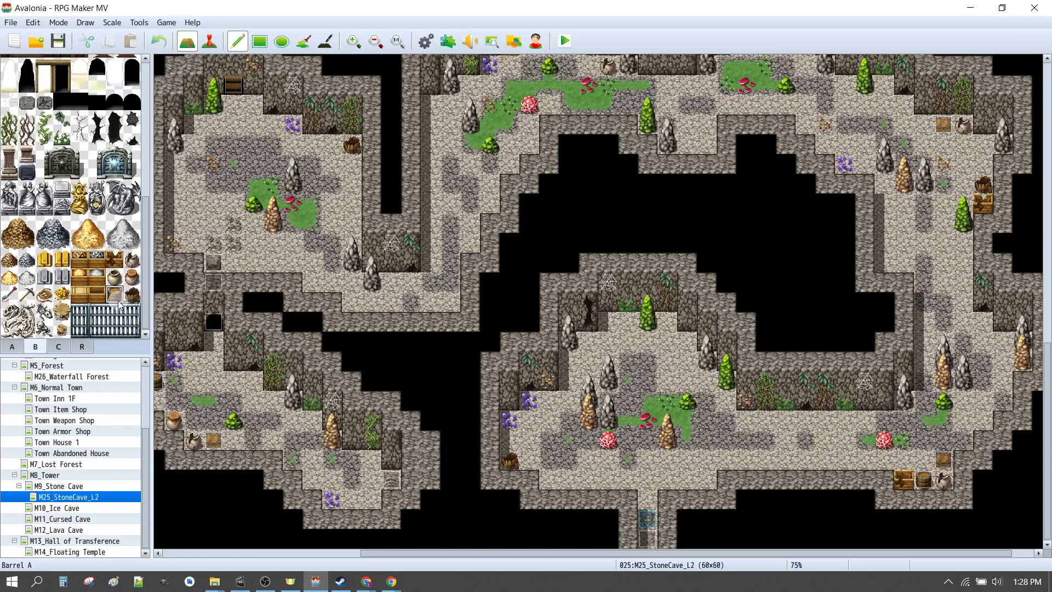
pyautogui.click(133, 259)
pyautogui.click(114, 259)
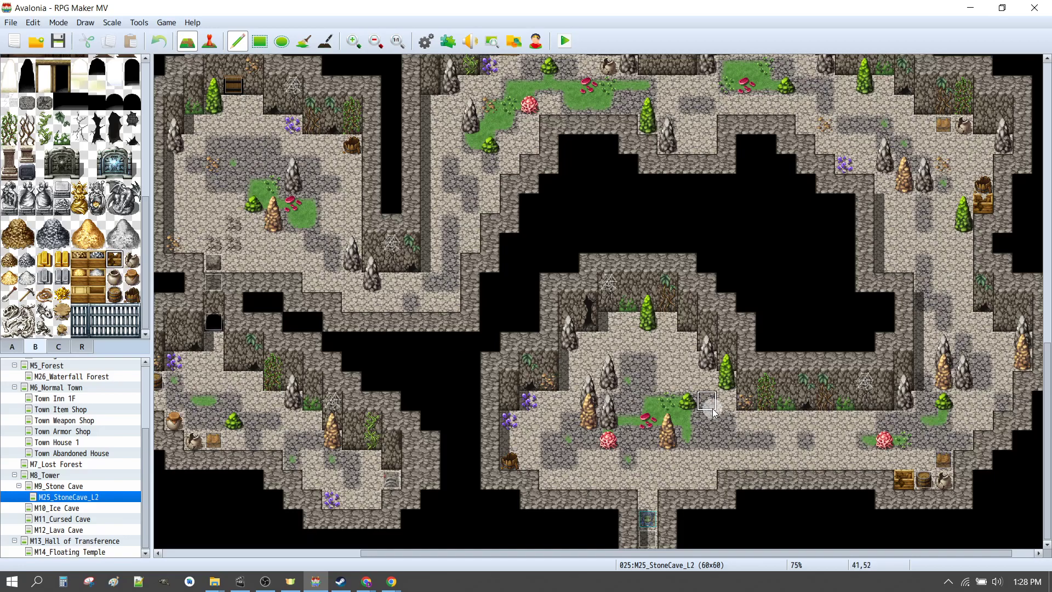
# Pan across the decorated cave, then open bottom exit event EV001, the transfer to M9_Stone Cave (8,8).
pyautogui.moveTo(768, 554); pyautogui.dragTo(939, 554)
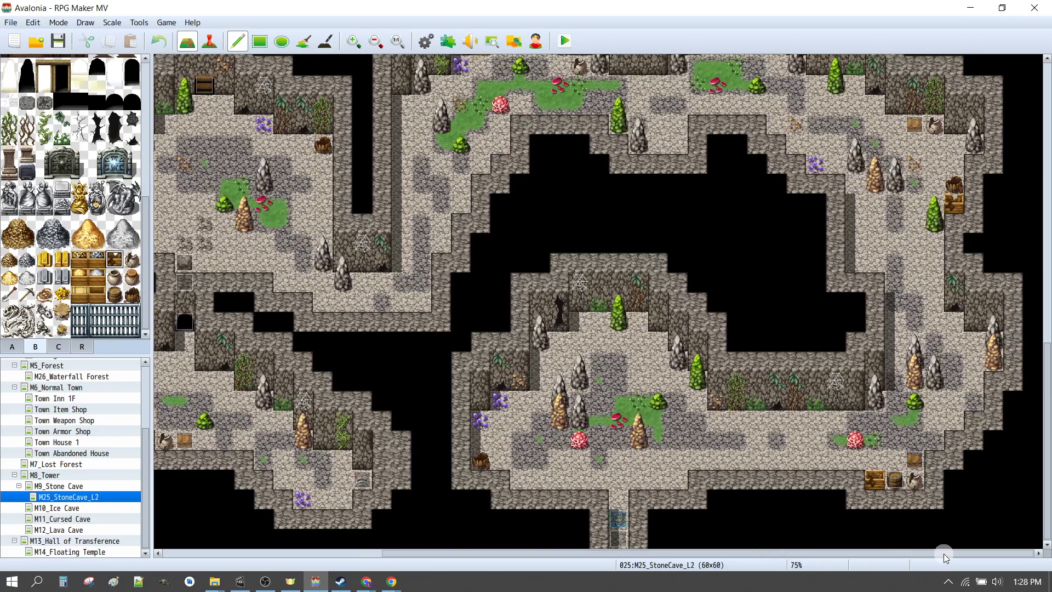
pyautogui.scroll(5, 945, 309)
pyautogui.scroll(9, 981, 247)
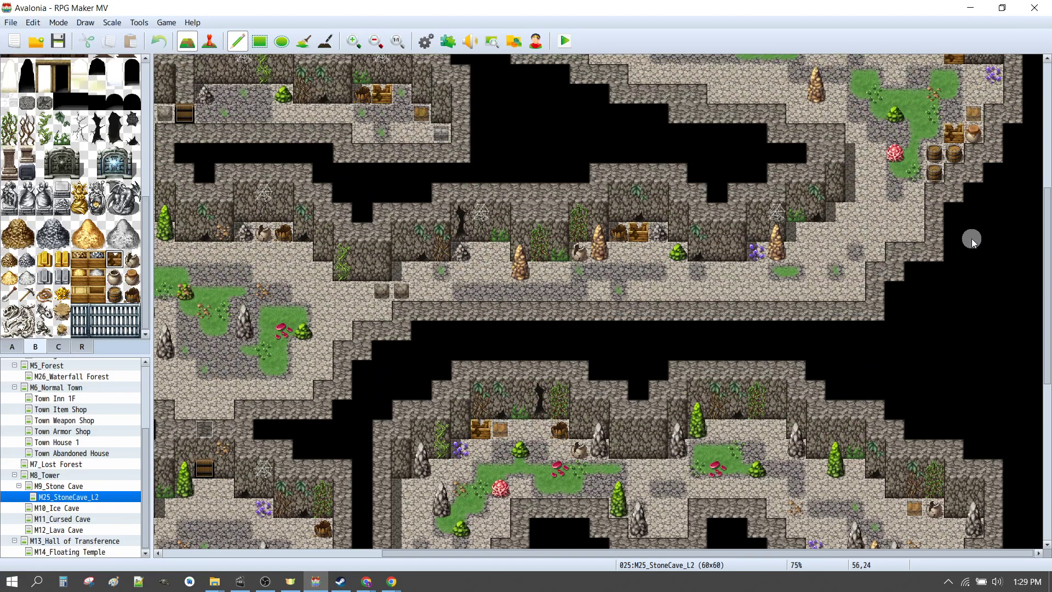
pyautogui.scroll(4, 964, 203)
pyautogui.scroll(1, 975, 214)
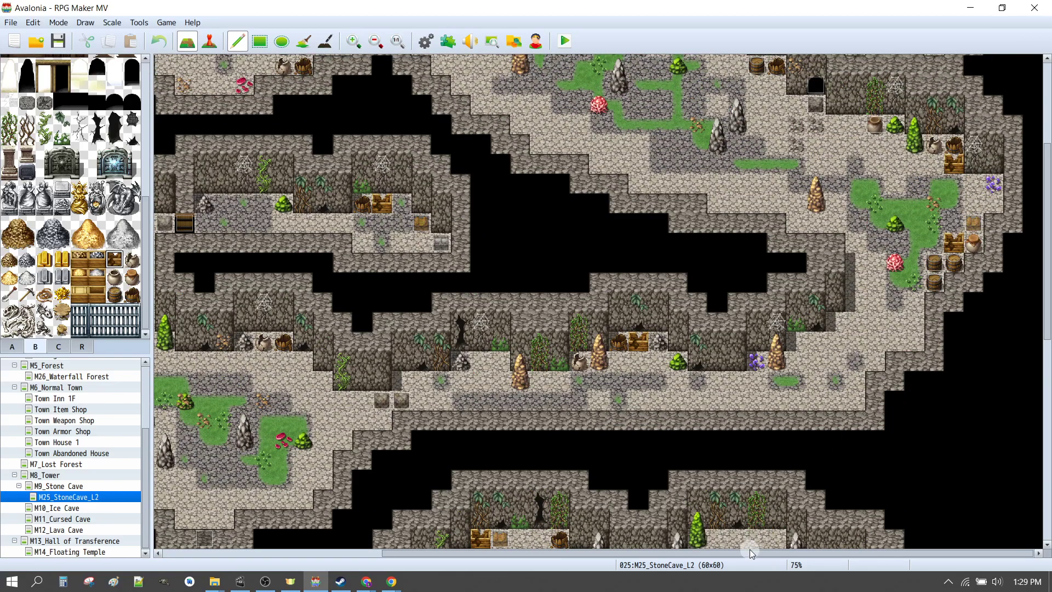
pyautogui.moveTo(748, 555); pyautogui.dragTo(529, 554)
pyautogui.scroll(-10, 721, 249)
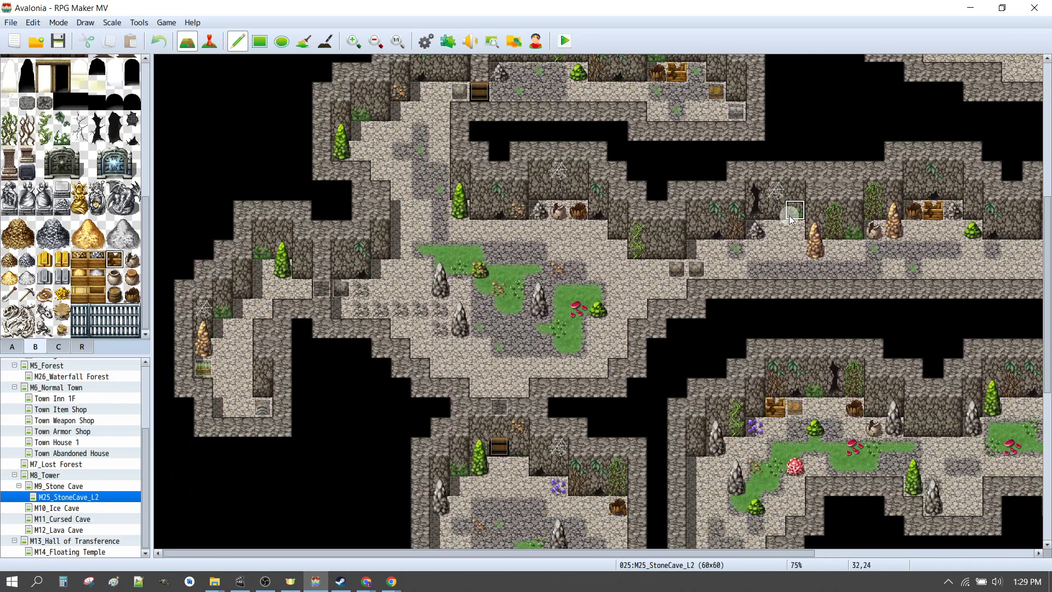
pyautogui.scroll(-9, 785, 212)
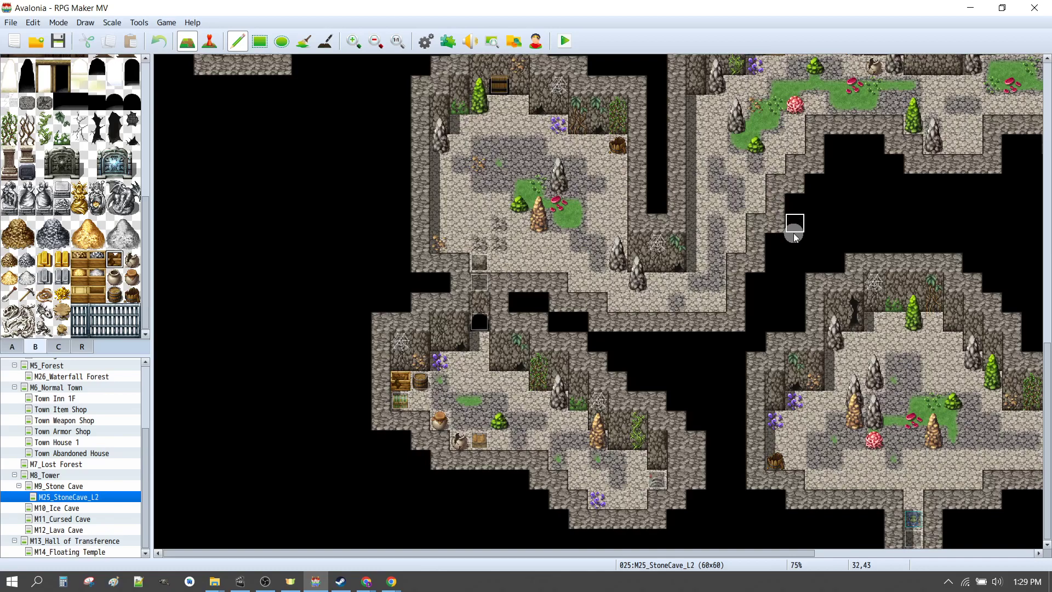
pyautogui.moveTo(720, 555); pyautogui.dragTo(908, 554)
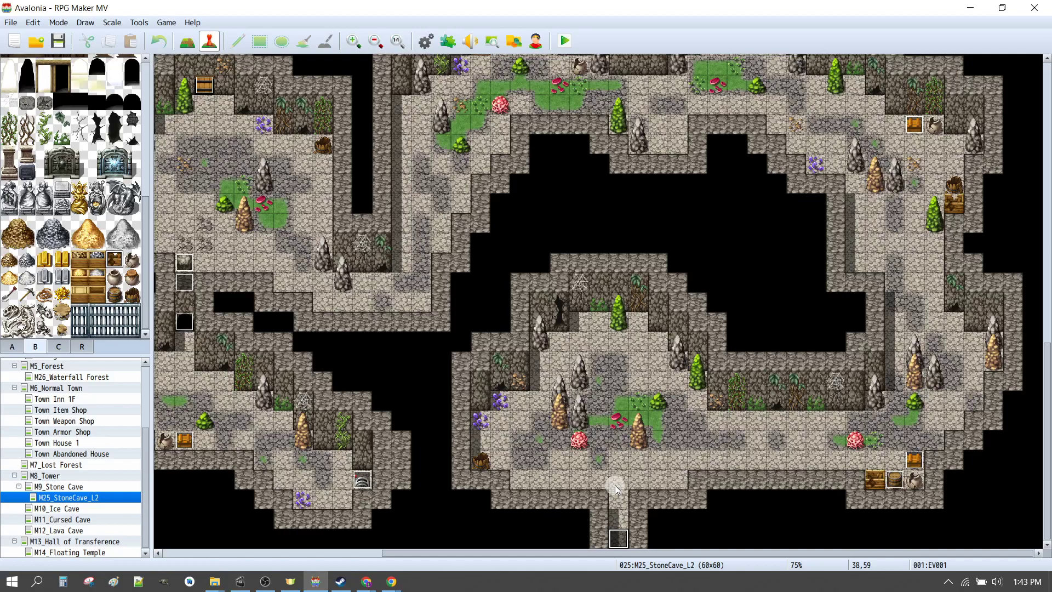
pyautogui.doubleClick(619, 537)
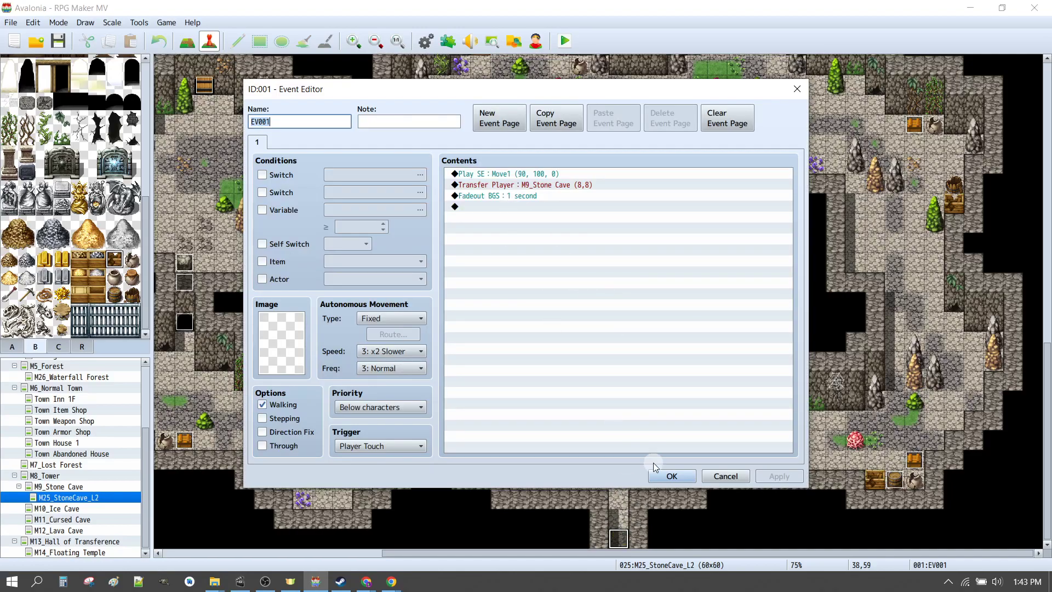
pyautogui.click(669, 476)
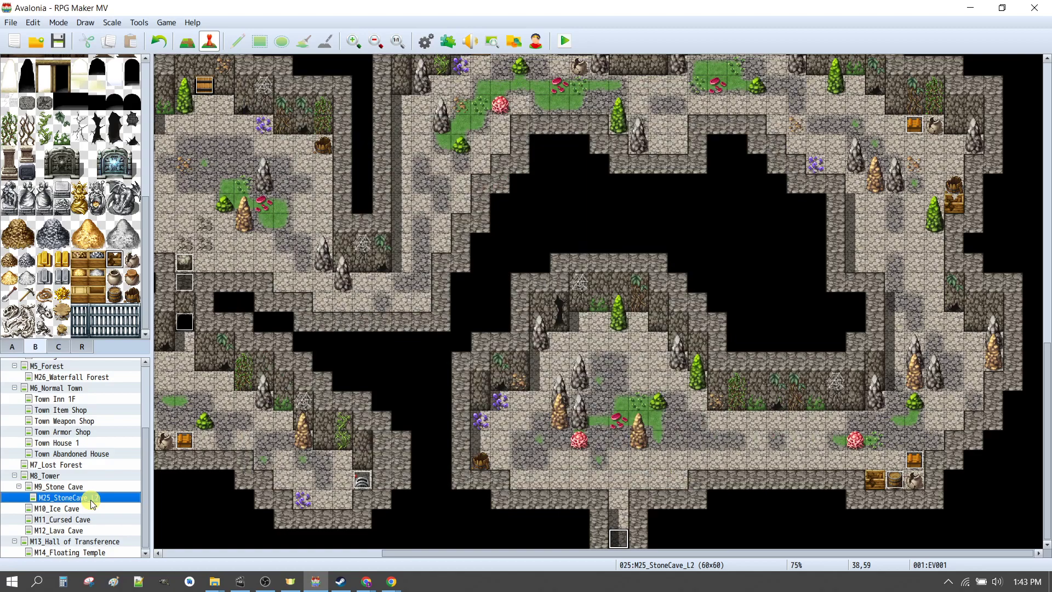
pyautogui.doubleClick(91, 498)
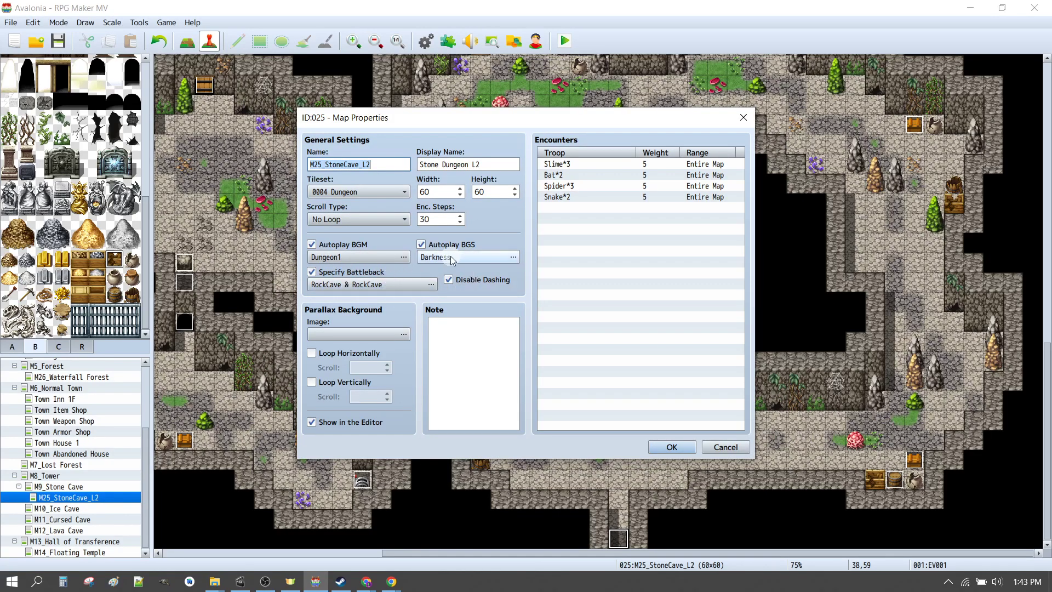
pyautogui.click(479, 272)
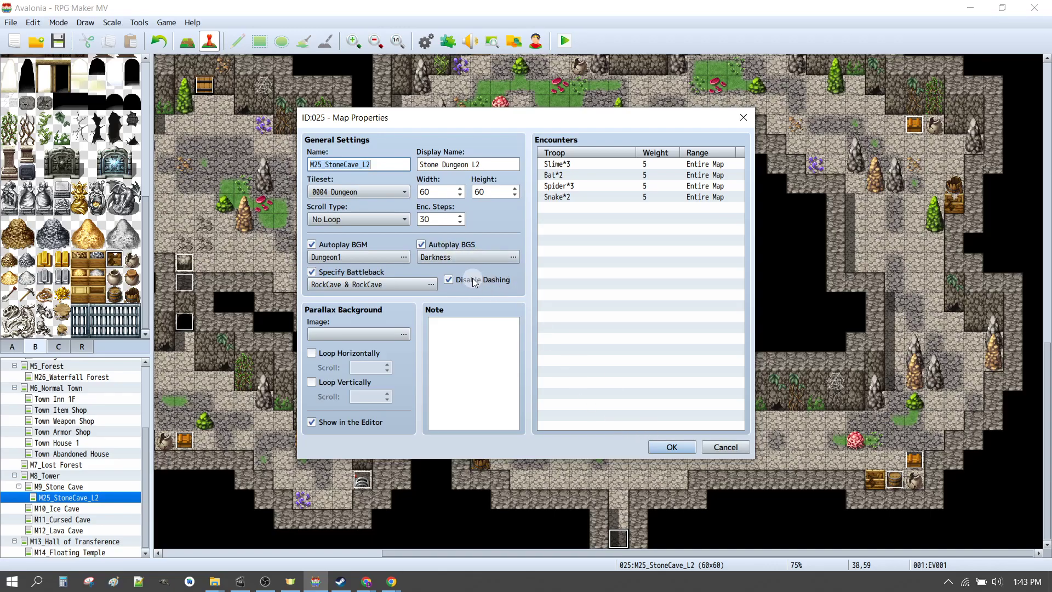
pyautogui.click(671, 447)
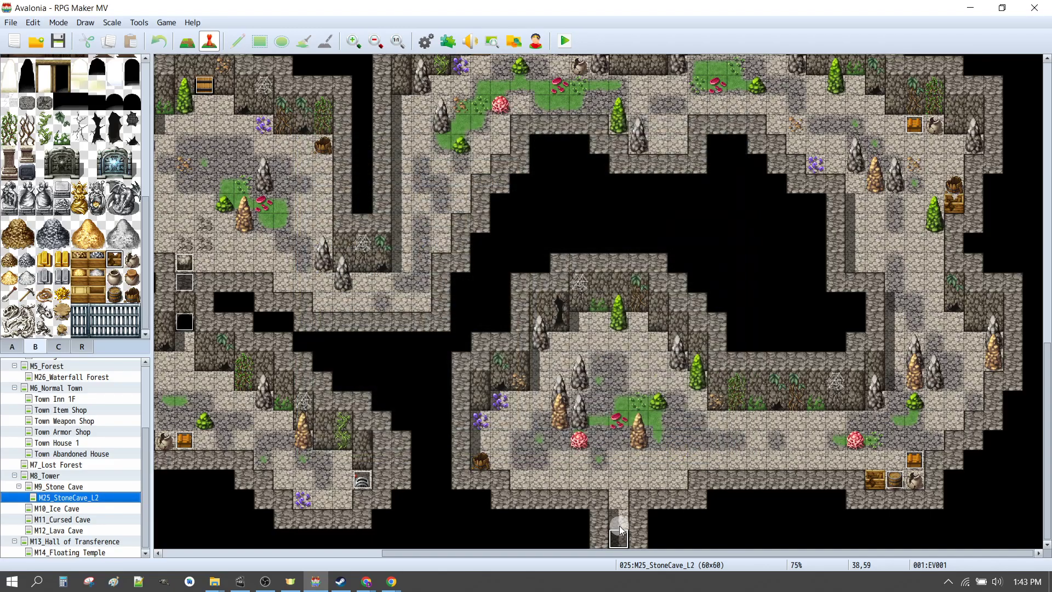
pyautogui.click(616, 535)
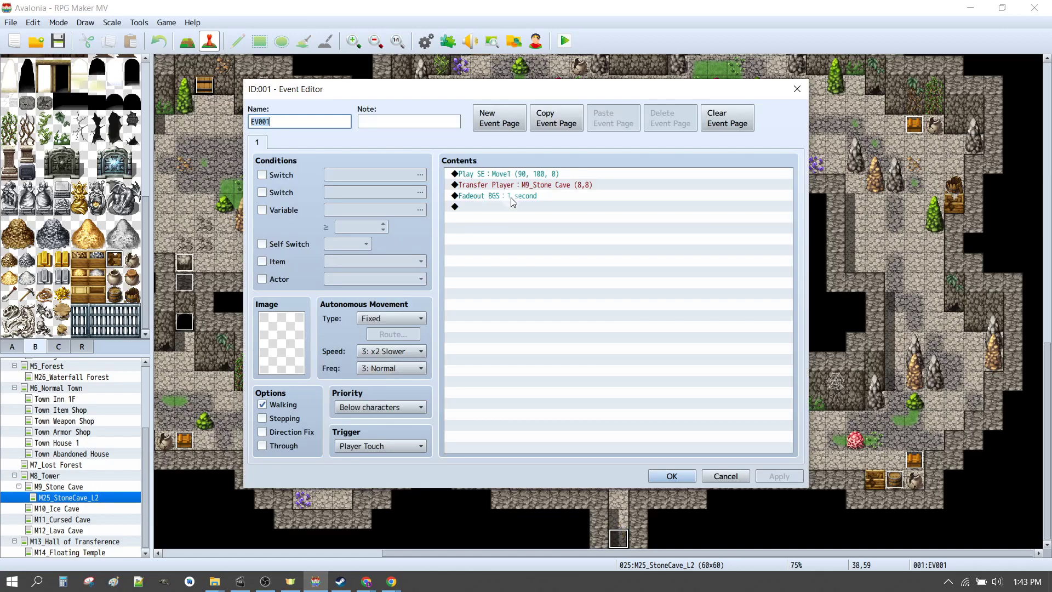
pyautogui.click(518, 201)
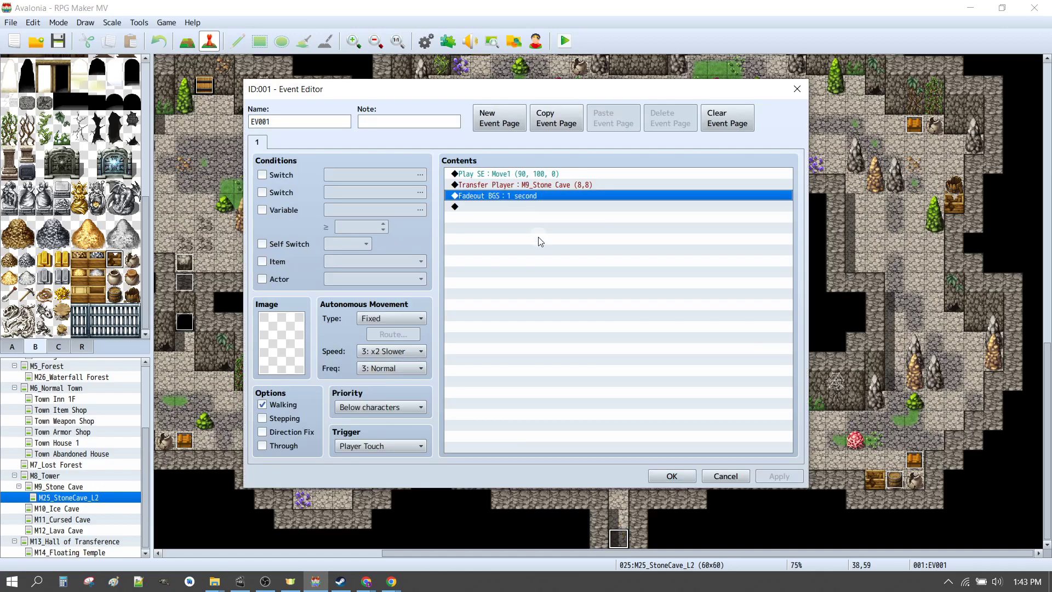
pyautogui.click(477, 208)
pyautogui.doubleClick(483, 213)
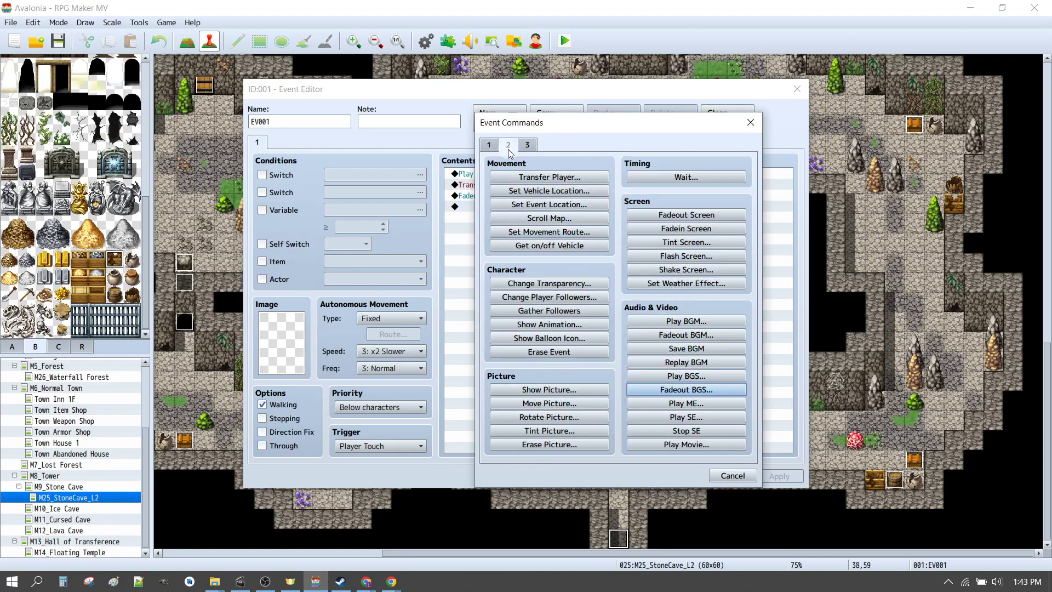
pyautogui.click(668, 388)
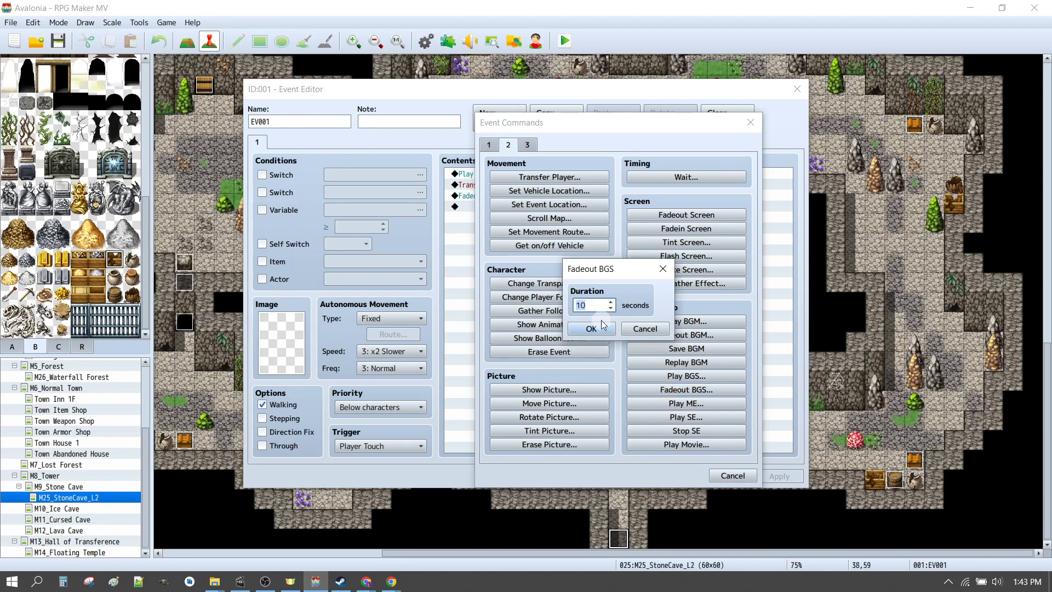
pyautogui.write('1')
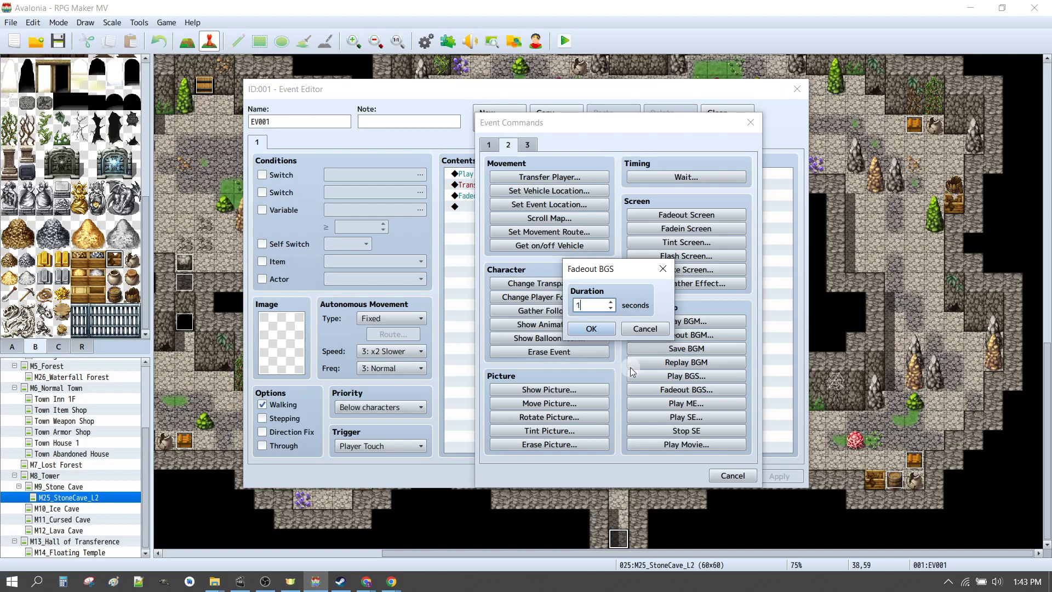
pyautogui.click(651, 332)
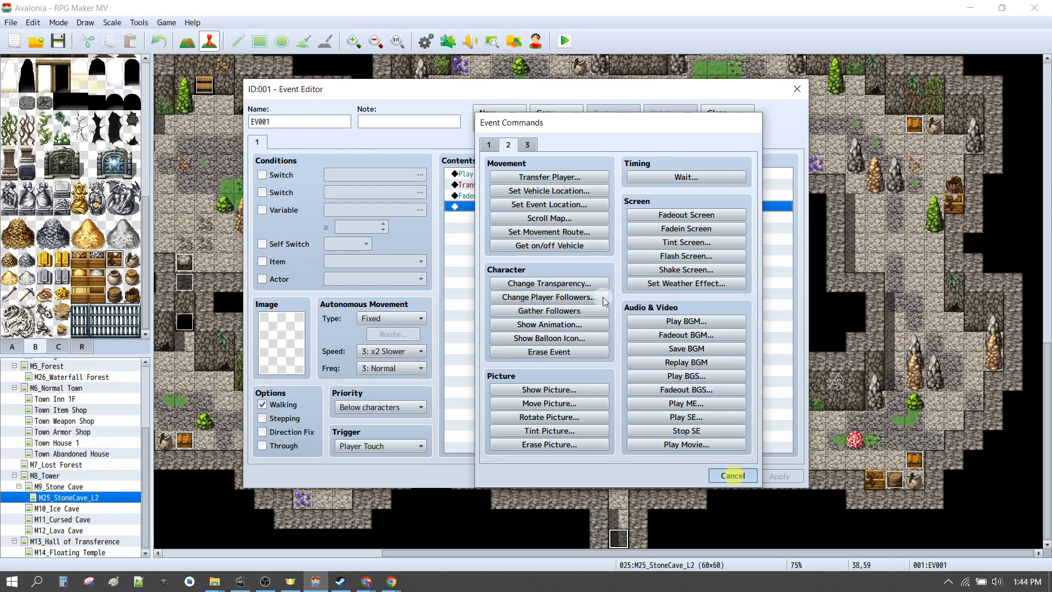
pyautogui.click(733, 475)
pyautogui.click(510, 196)
pyautogui.click(672, 476)
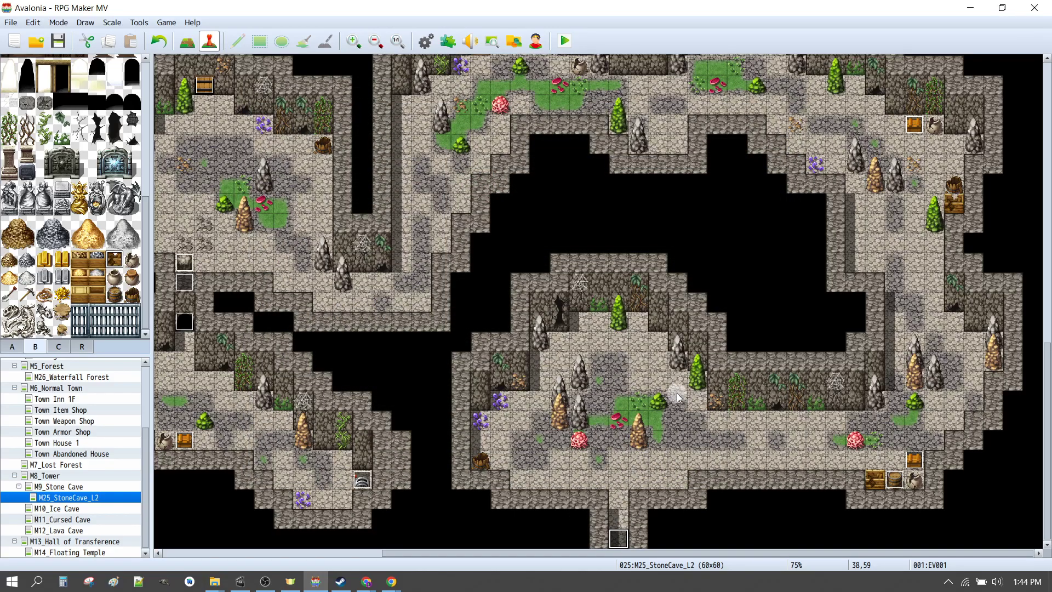
pyautogui.scroll(3, 585, 360)
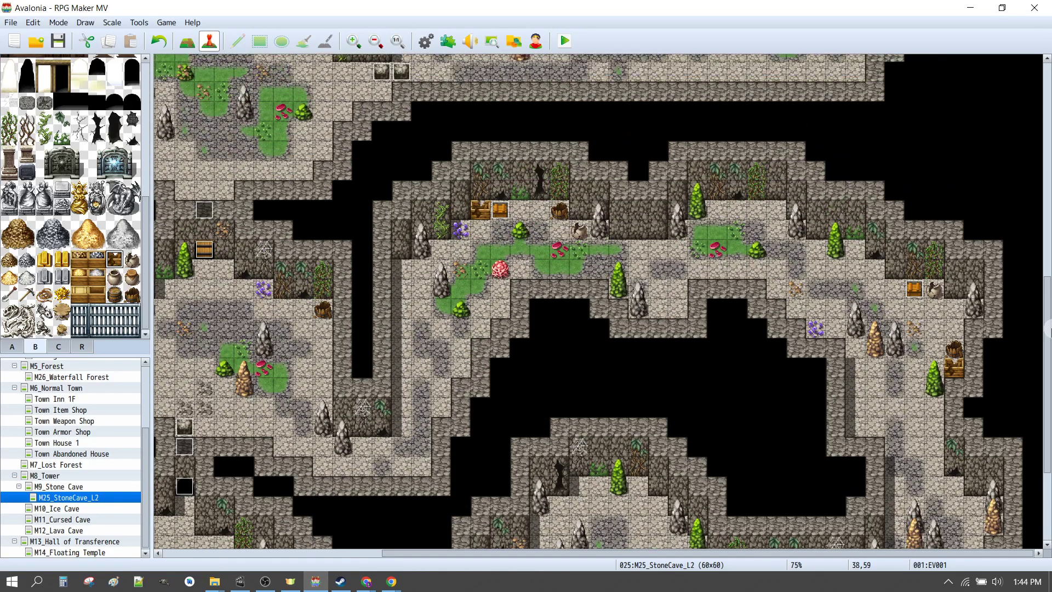
pyautogui.moveTo(1044, 323); pyautogui.dragTo(1043, 110)
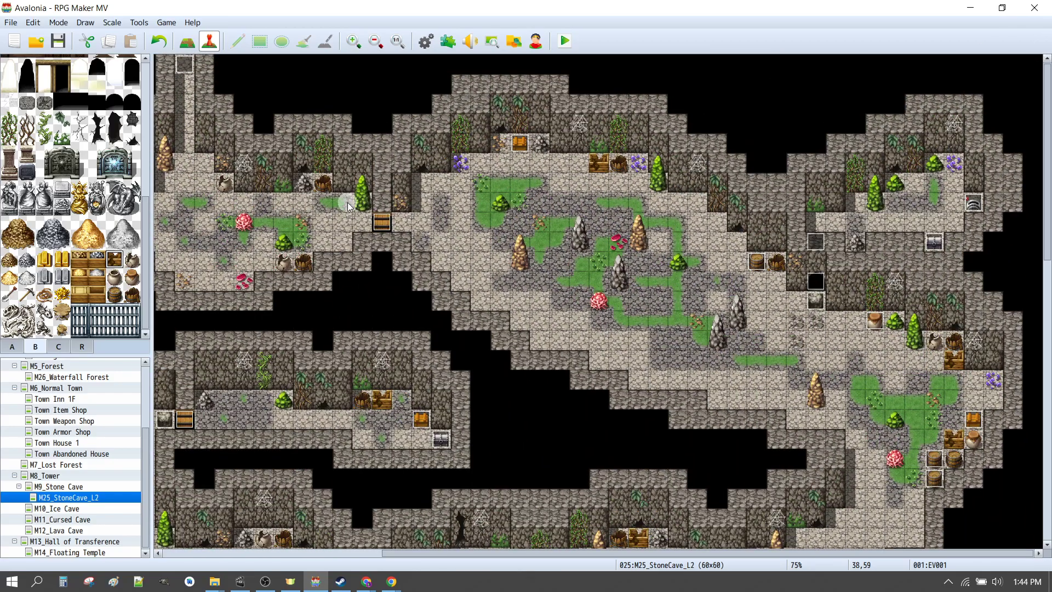
pyautogui.doubleClick(186, 70)
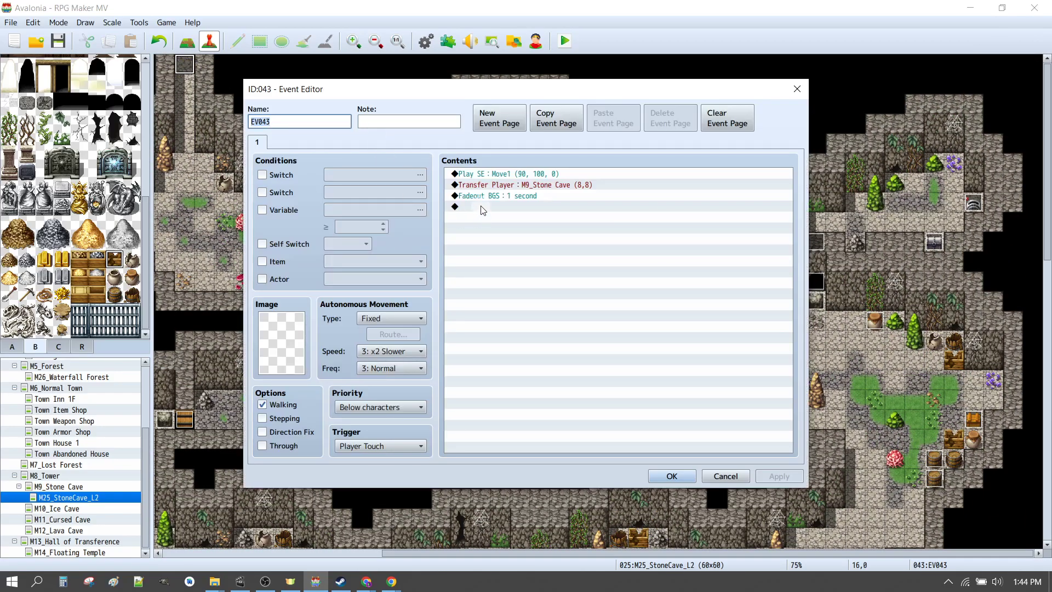
pyautogui.click(465, 196)
pyautogui.click(685, 472)
pyautogui.scroll(-2, 698, 441)
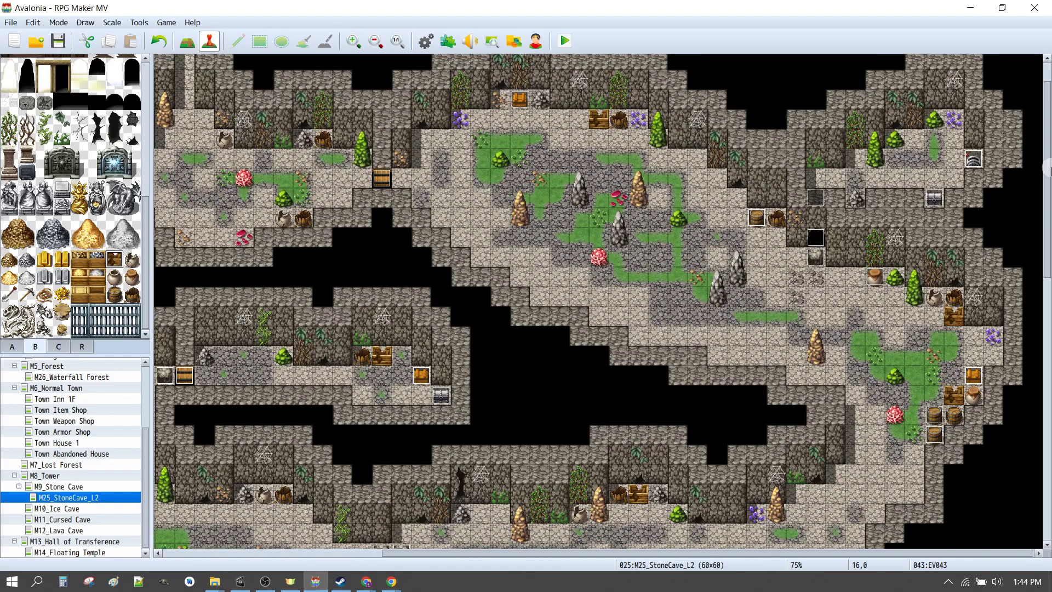
pyautogui.moveTo(1047, 160); pyautogui.dragTo(1044, 477)
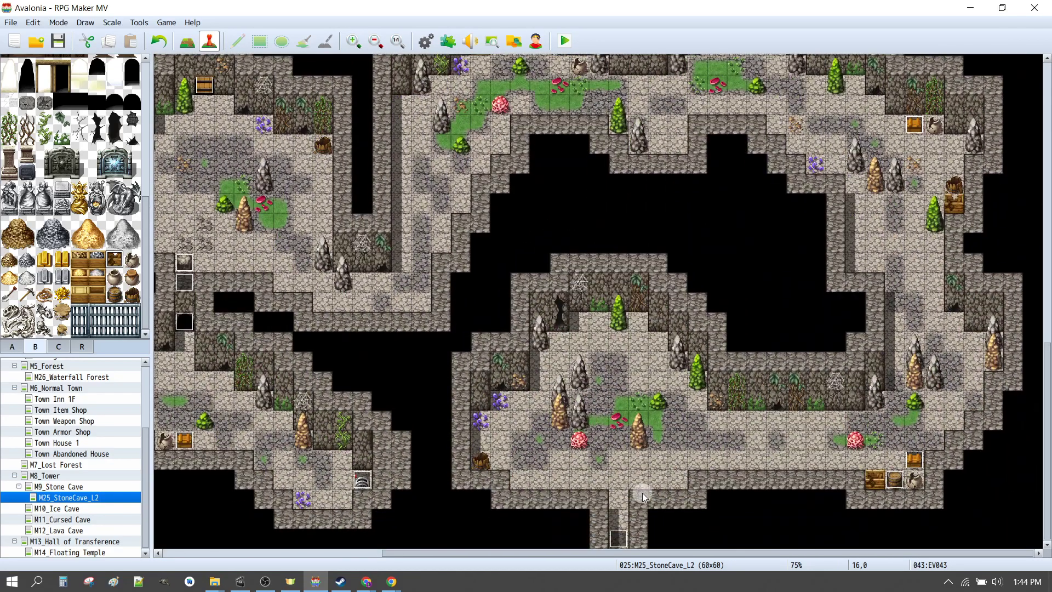
pyautogui.click(623, 490)
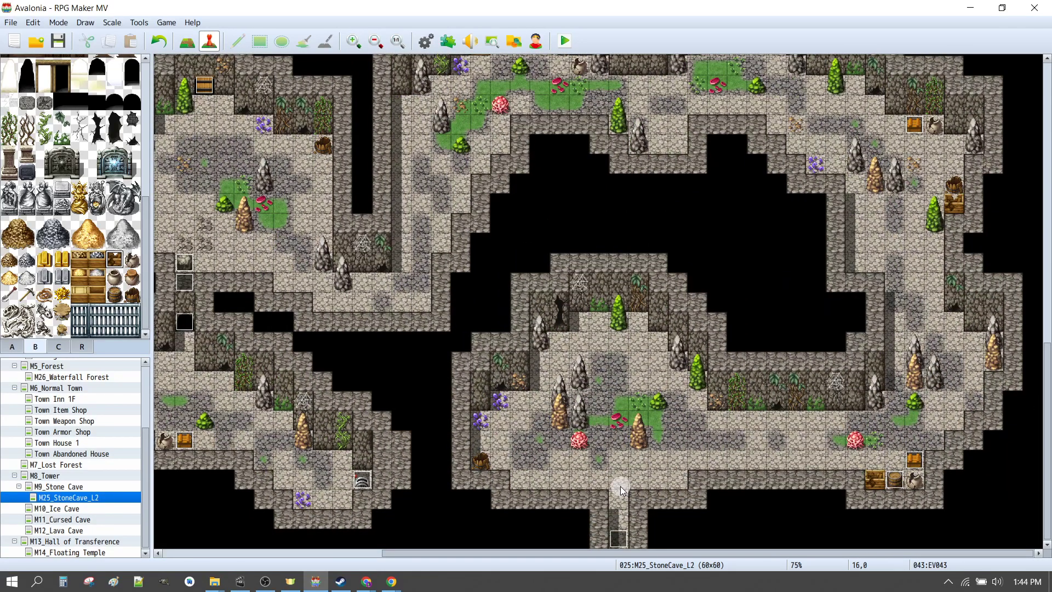
pyautogui.doubleClick(103, 496)
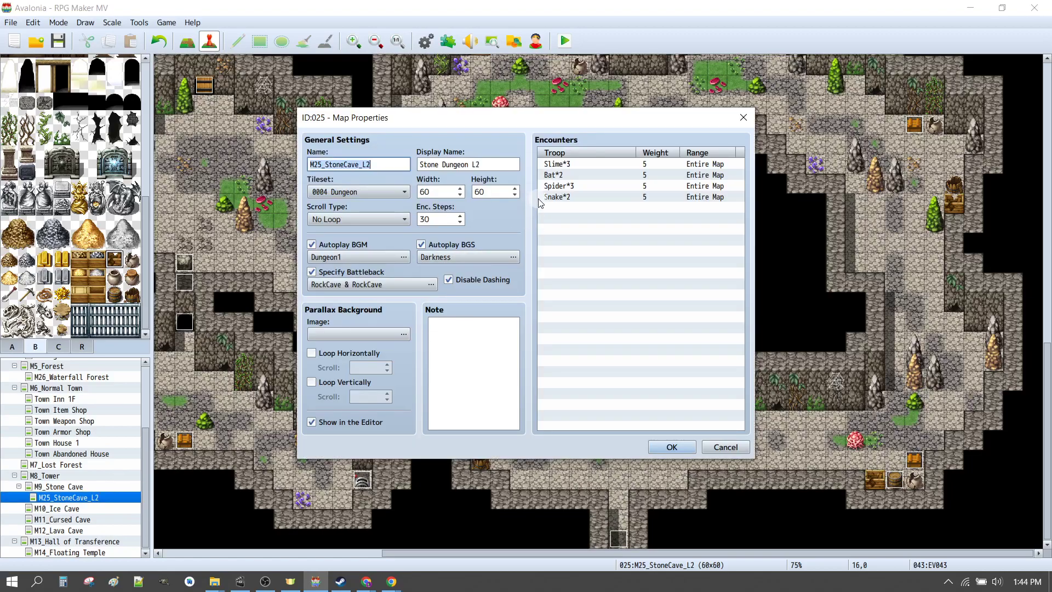
pyautogui.click(556, 164)
pyautogui.click(562, 174)
pyautogui.click(562, 186)
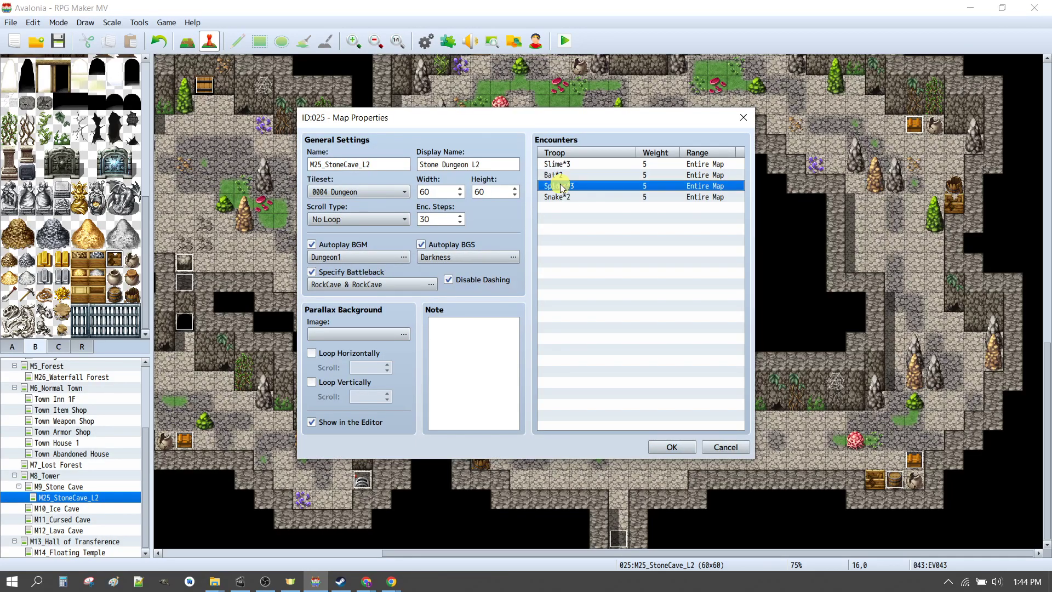
pyautogui.click(558, 198)
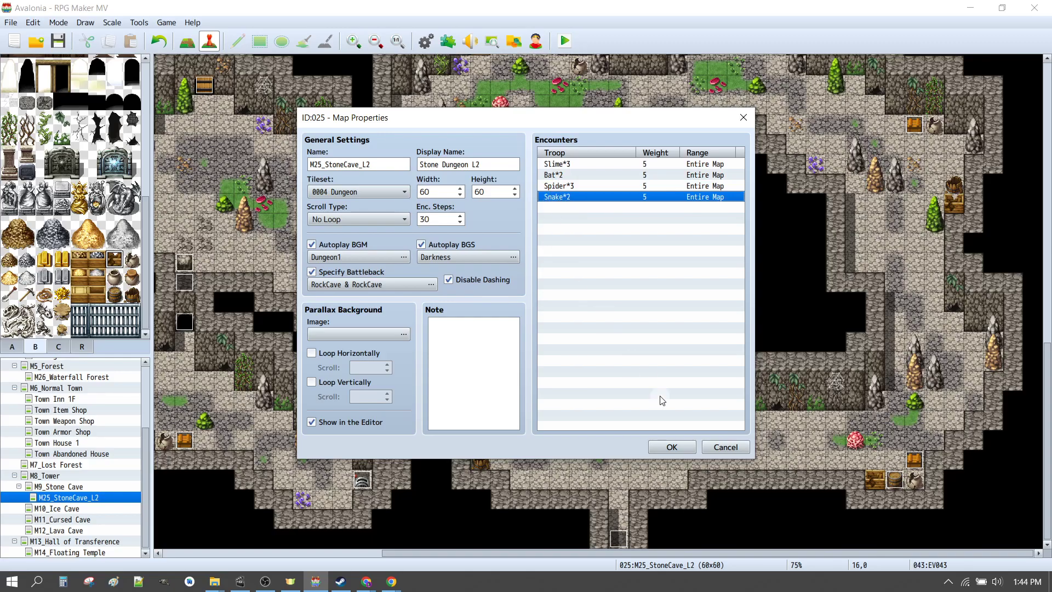
pyautogui.click(671, 447)
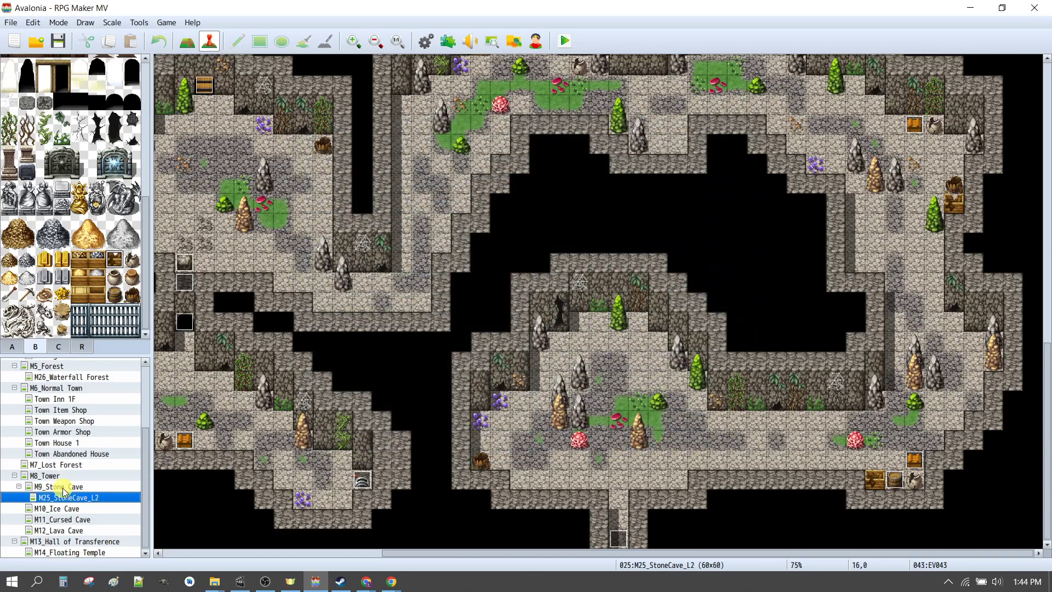
pyautogui.click(63, 487)
pyautogui.doubleClick(380, 293)
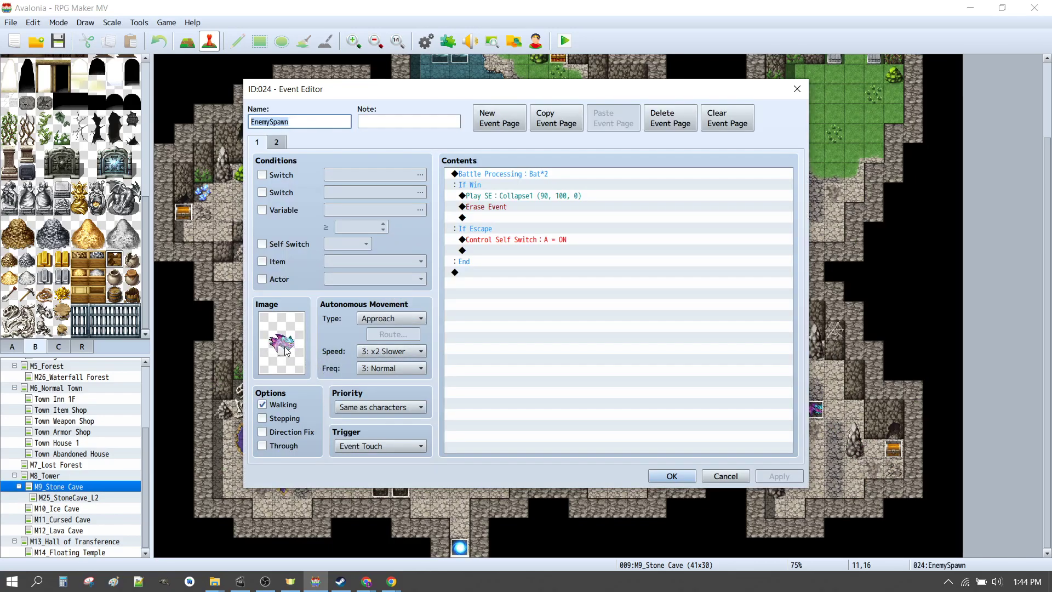
pyautogui.doubleClick(282, 346)
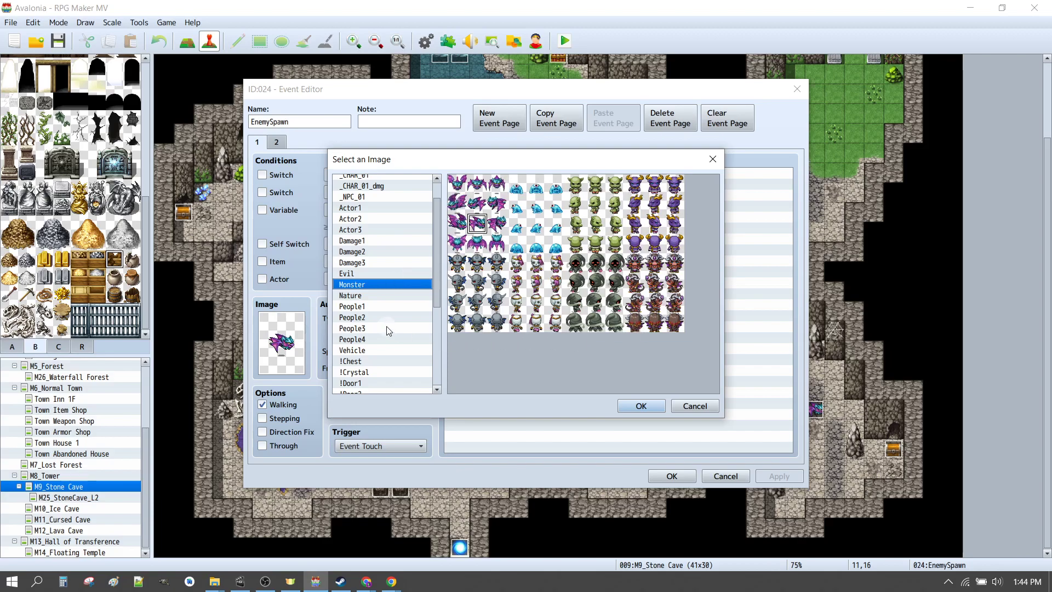
pyautogui.click(360, 274)
pyautogui.click(360, 296)
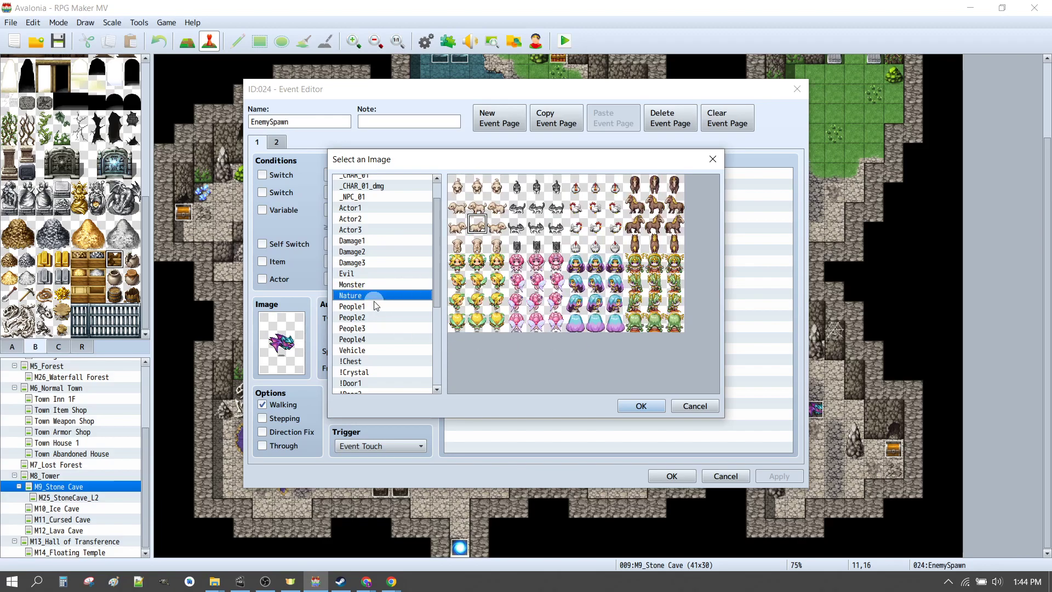
pyautogui.click(694, 406)
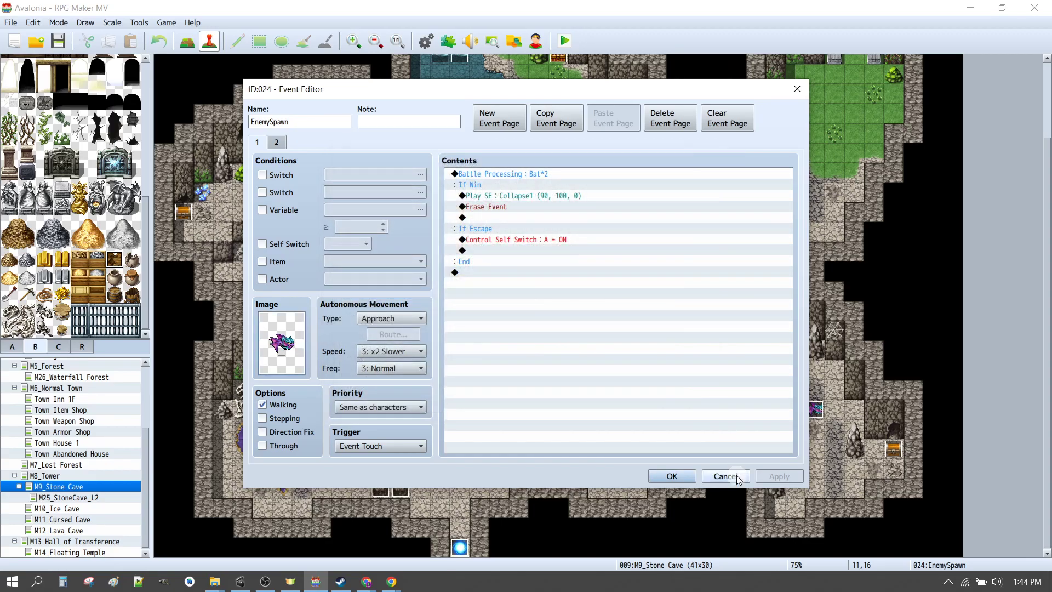
pyautogui.click(729, 476)
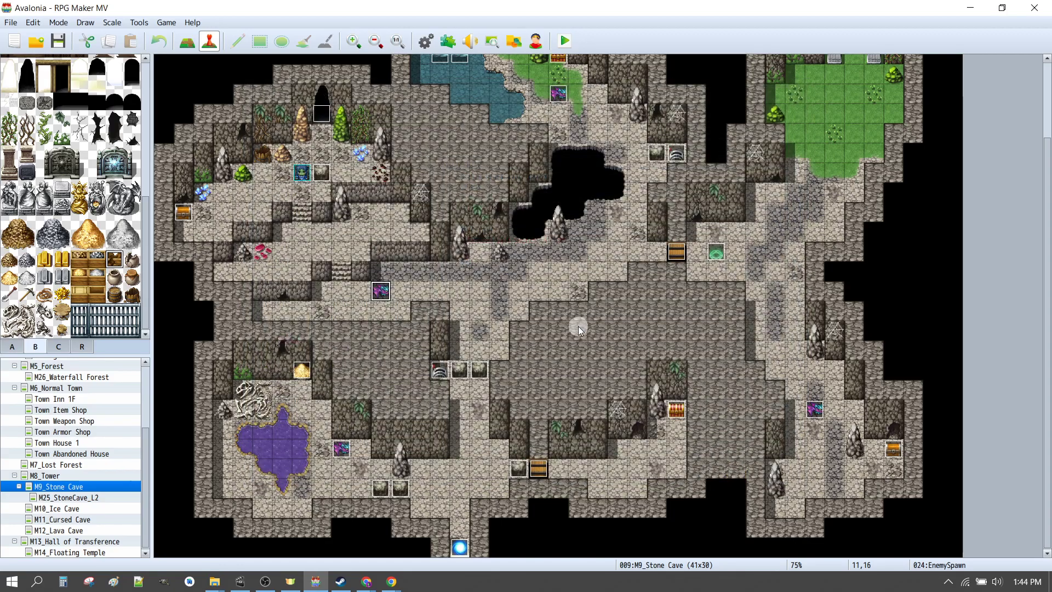
pyautogui.click(67, 498)
pyautogui.click(429, 356)
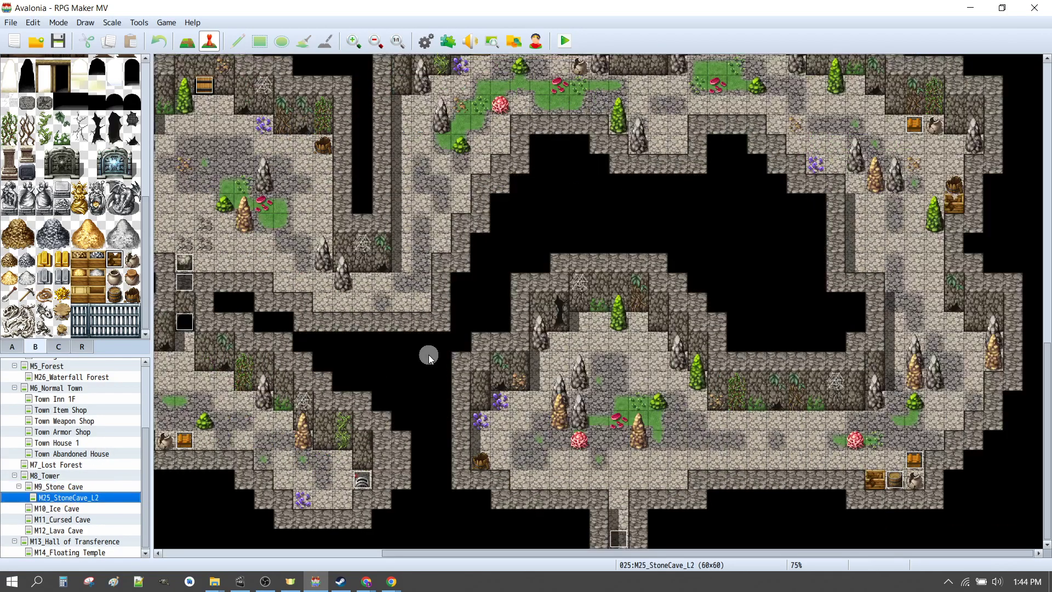
pyautogui.doubleClick(76, 498)
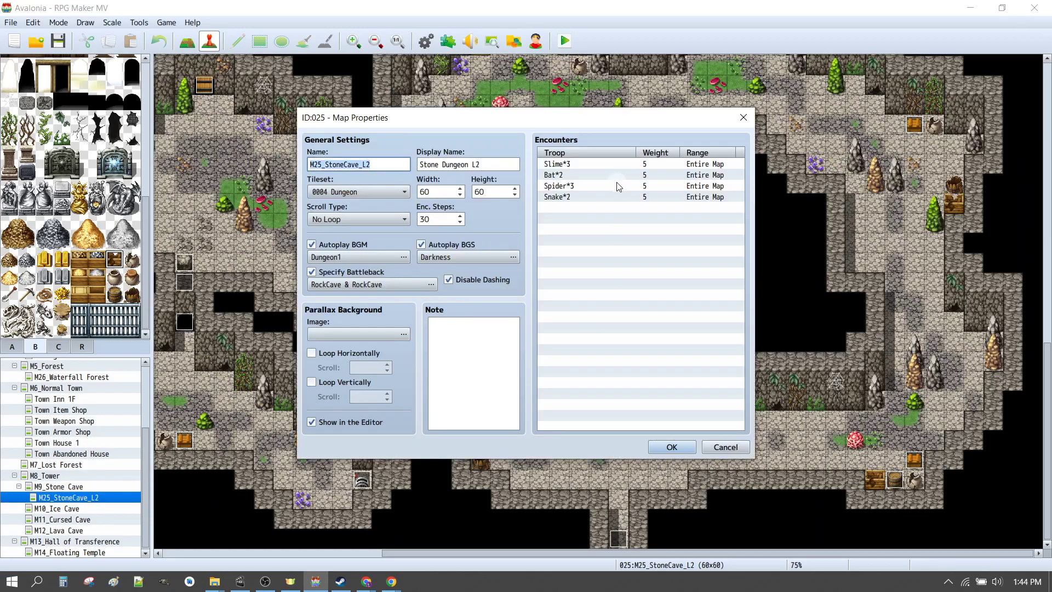
pyautogui.doubleClick(561, 209)
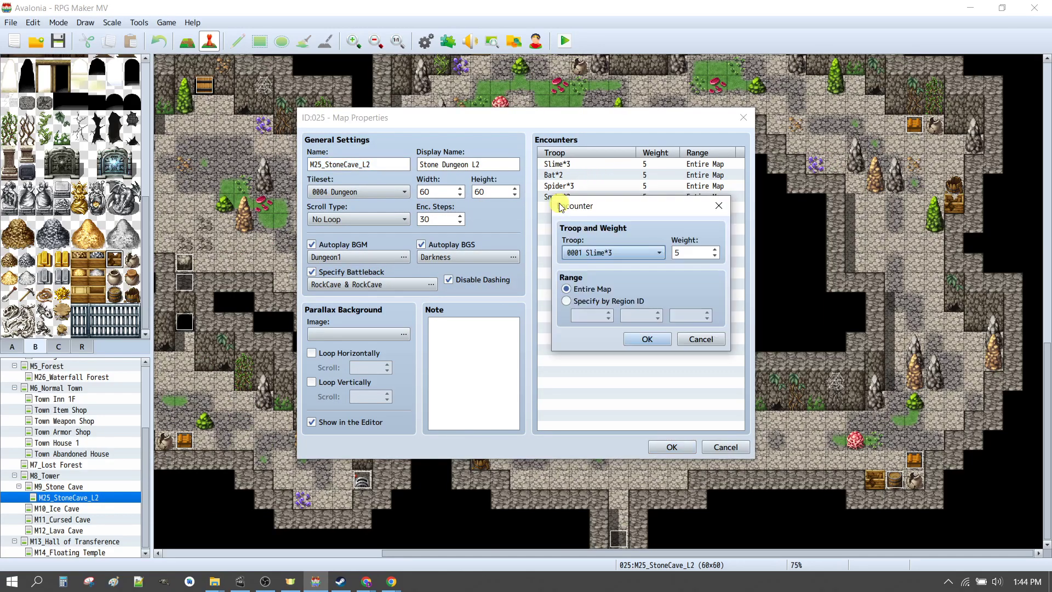
pyautogui.click(600, 251)
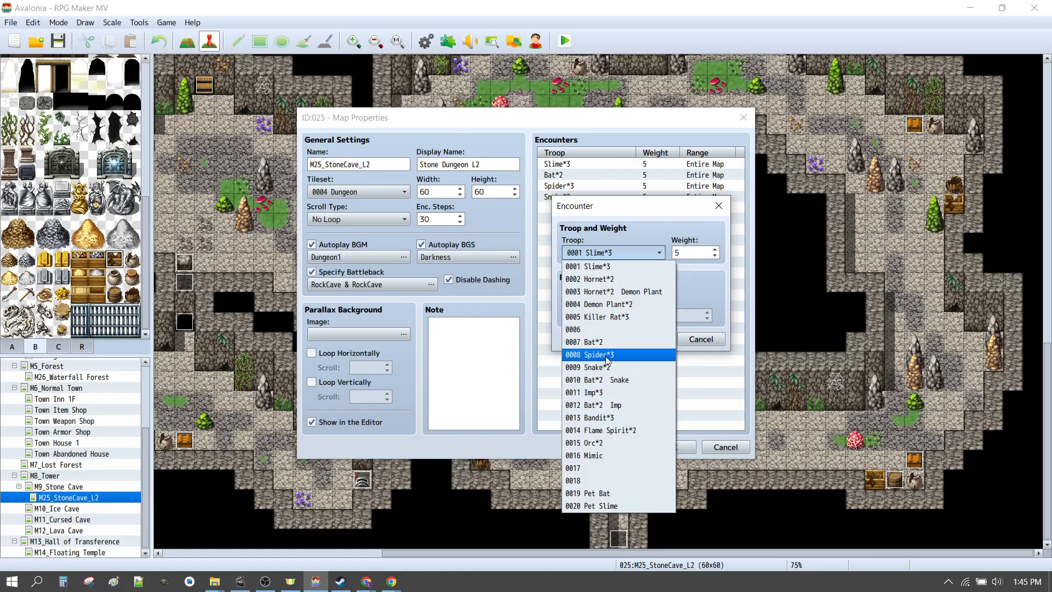
pyautogui.click(646, 243)
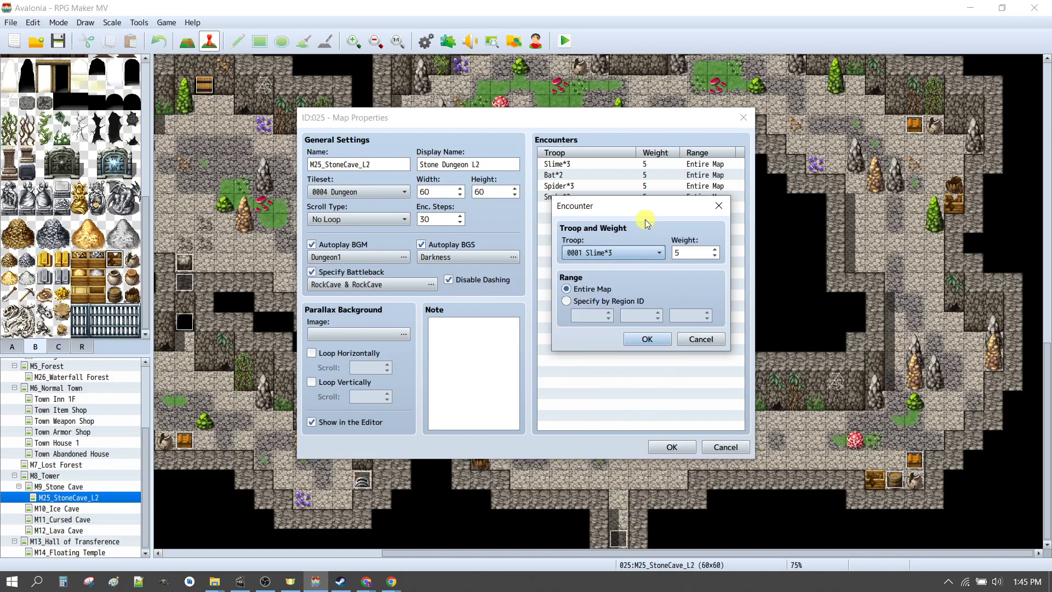
pyautogui.click(700, 339)
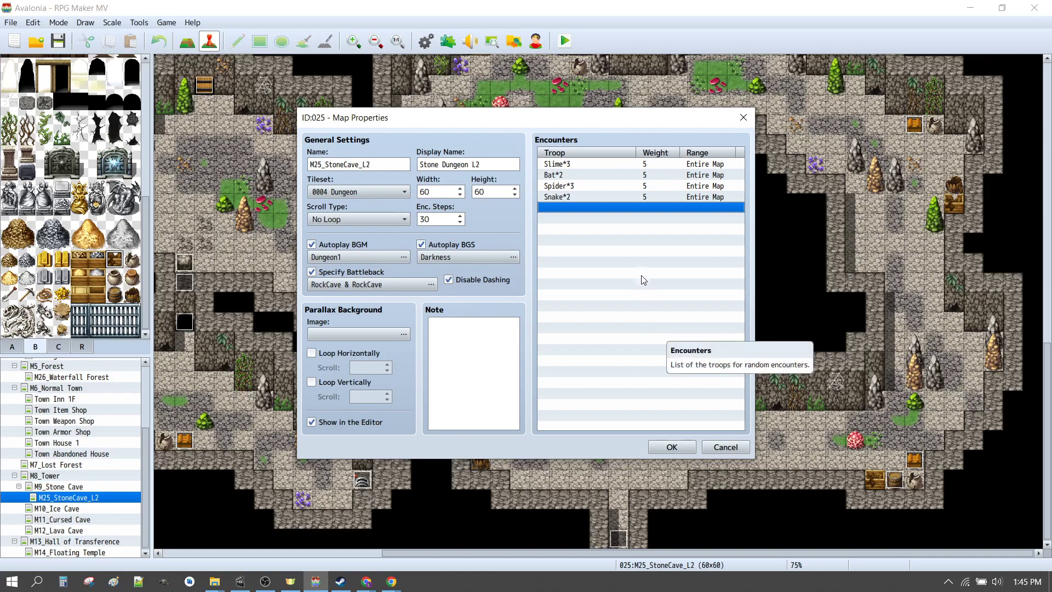
pyautogui.press('Escape')
pyautogui.press('Up')
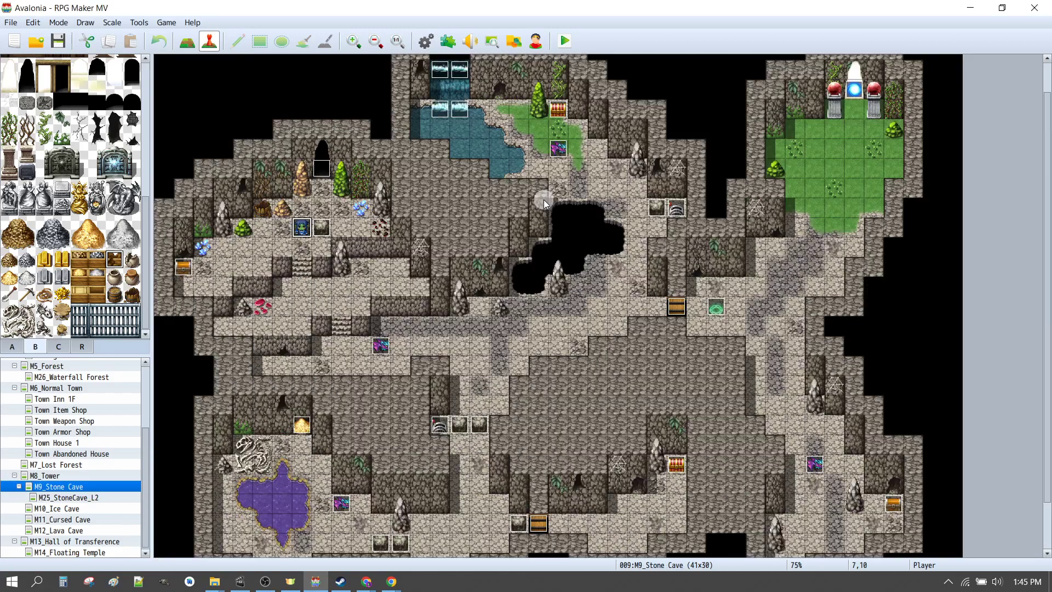
# Playtest full-screen, walk the hero into Stone Dungeon L2 until a three-slime battle starts, then quit.
pyautogui.click(570, 47)
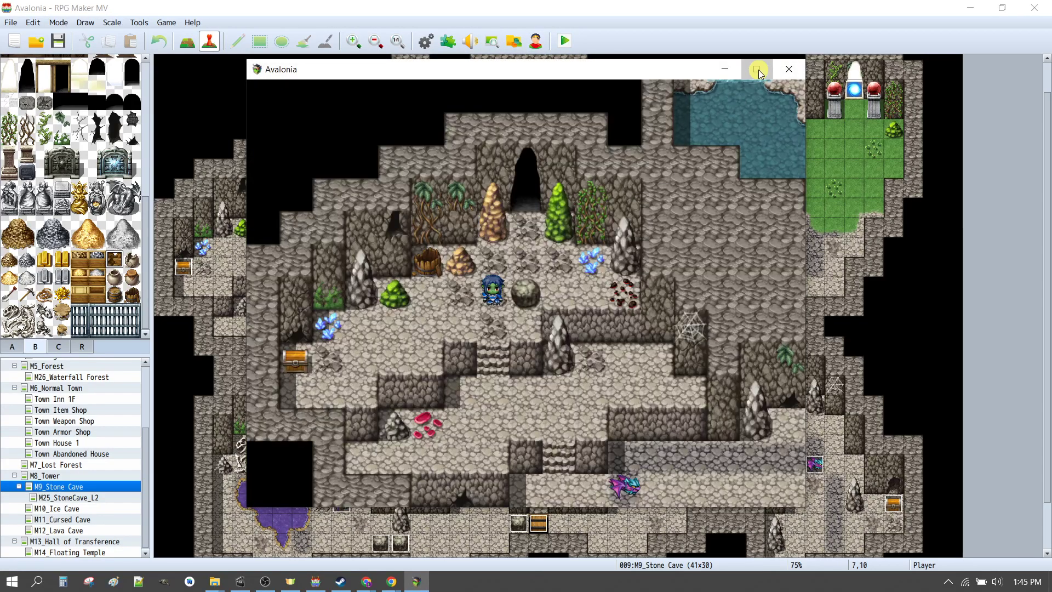
pyautogui.click(760, 72)
pyautogui.click(529, 241)
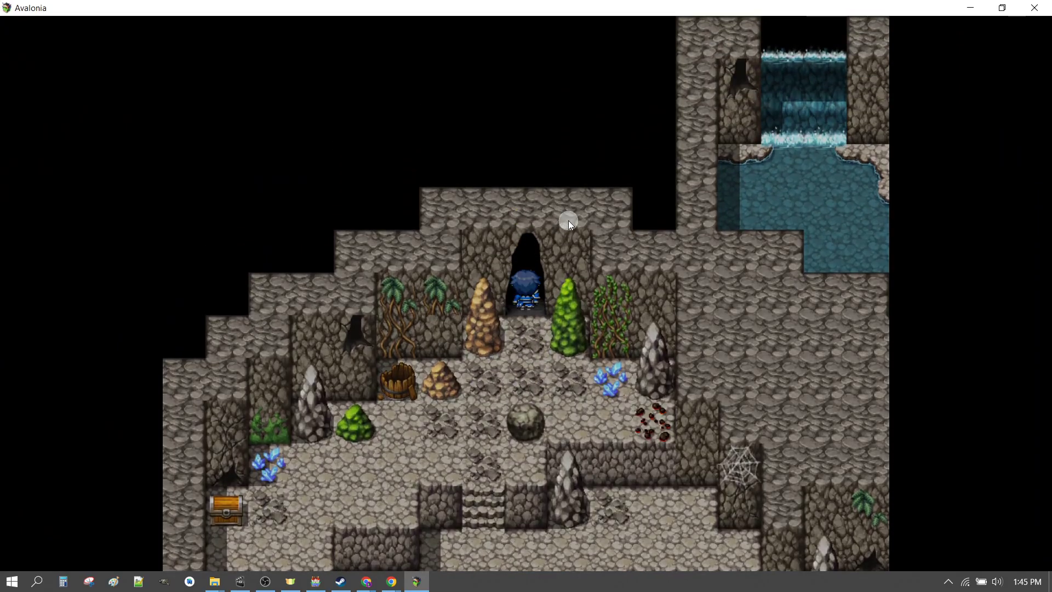
pyautogui.click(536, 384)
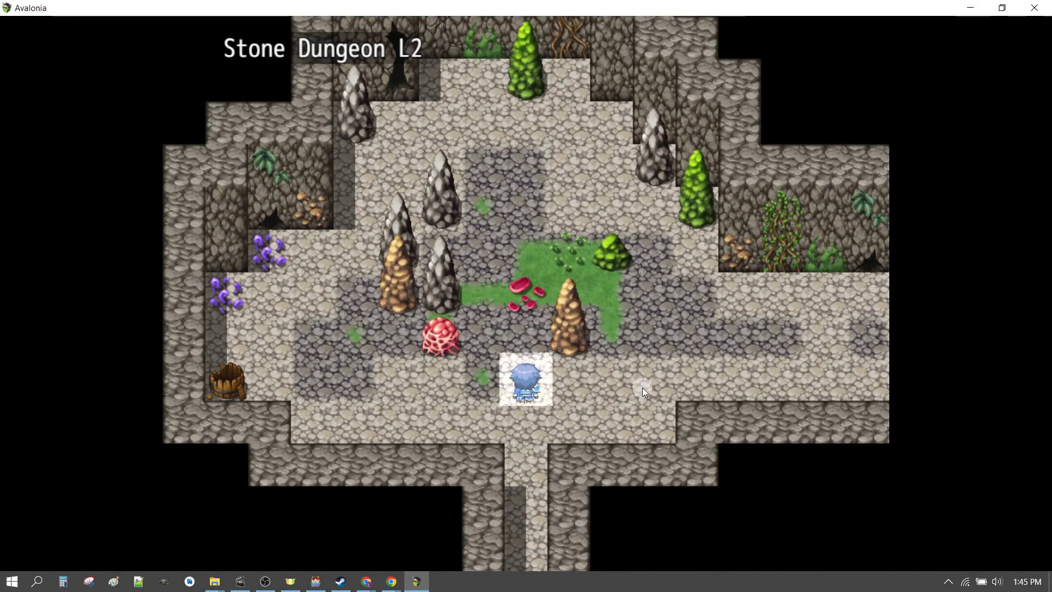
pyautogui.click(641, 336)
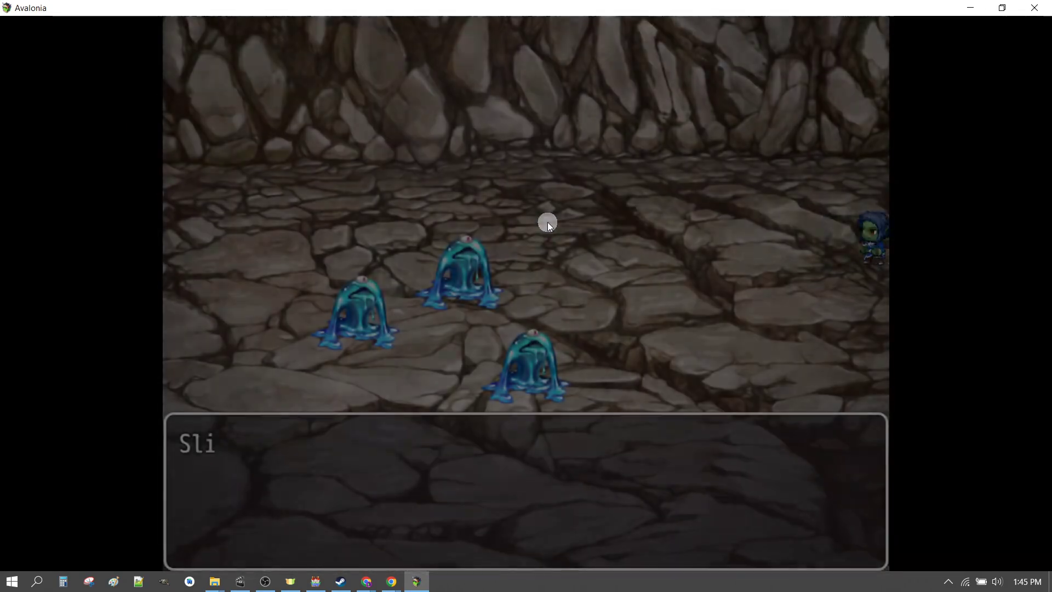
pyautogui.click(649, 376)
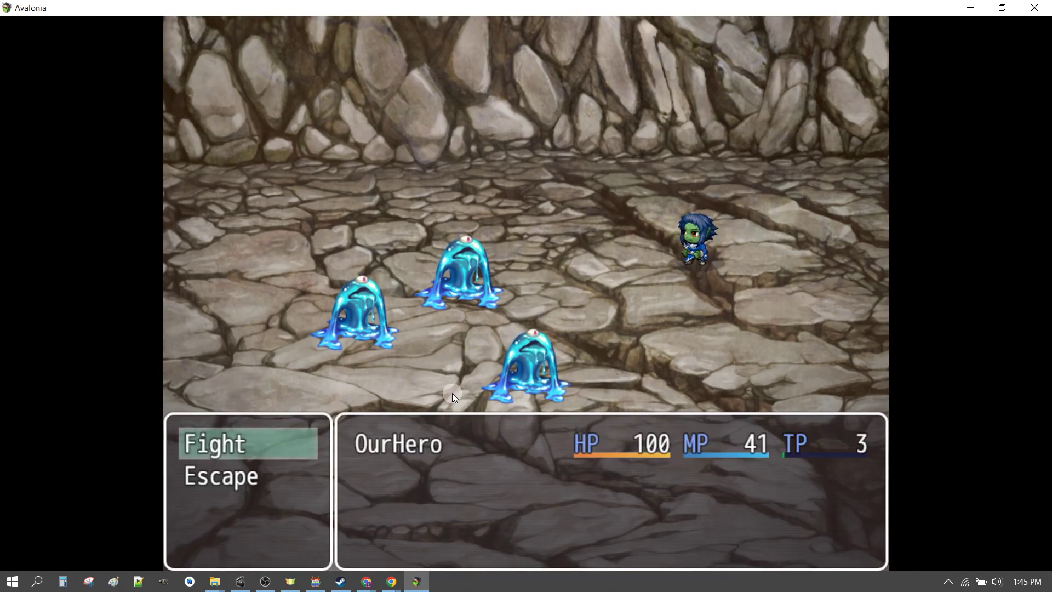
pyautogui.click(1044, 11)
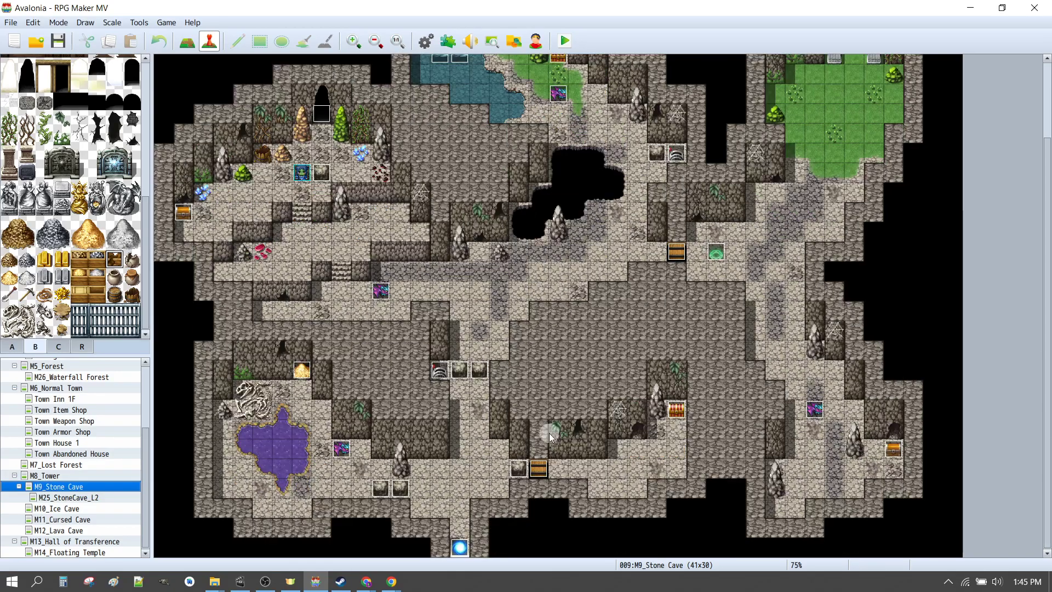
# Open the database's Common Events list and select the CheatMode common event.
pyautogui.scroll(3, 559, 349)
pyautogui.click(426, 40)
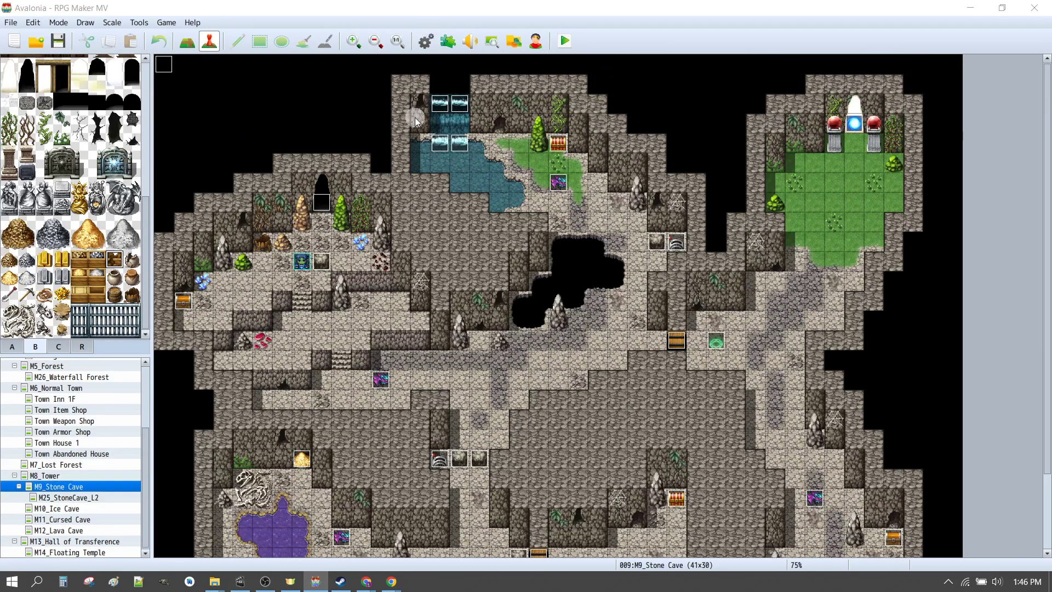
pyautogui.click(243, 311)
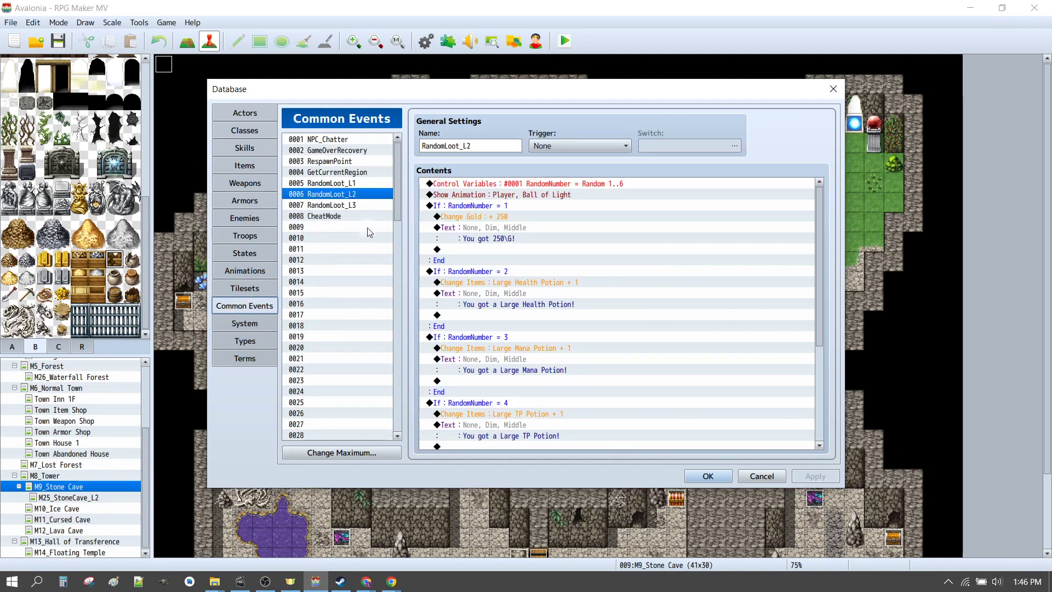
pyautogui.click(329, 216)
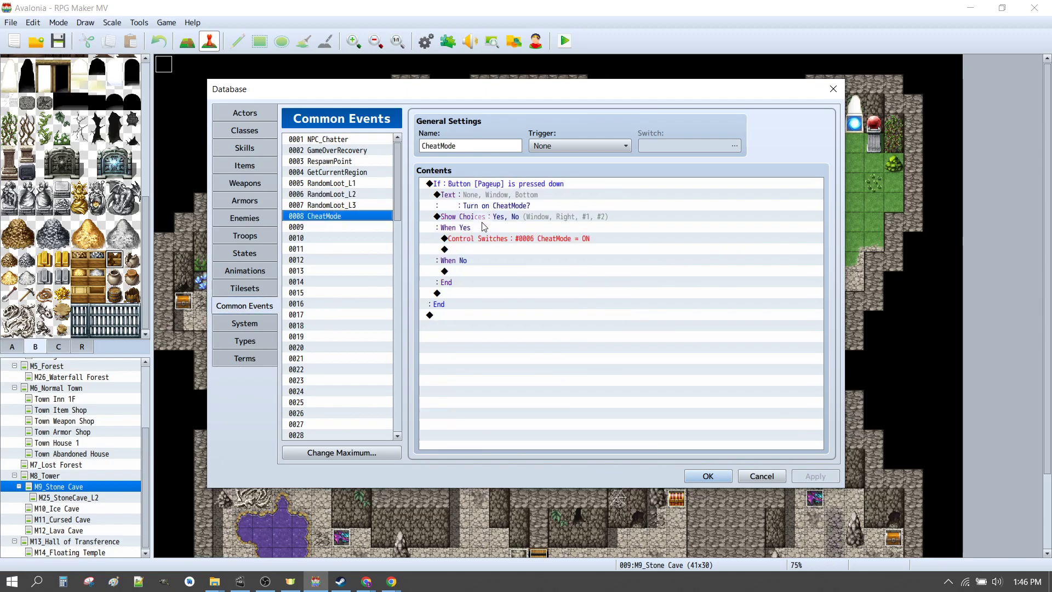
# Try adding a Pageup button conditional branch to CheatMode, then discard it.
pyautogui.click(477, 186)
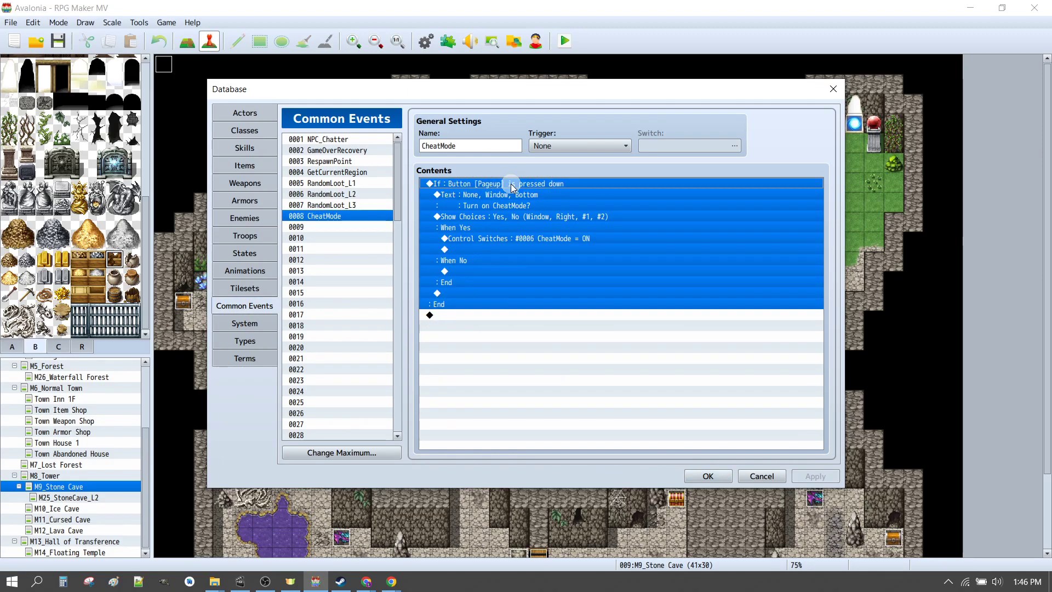
pyautogui.doubleClick(521, 315)
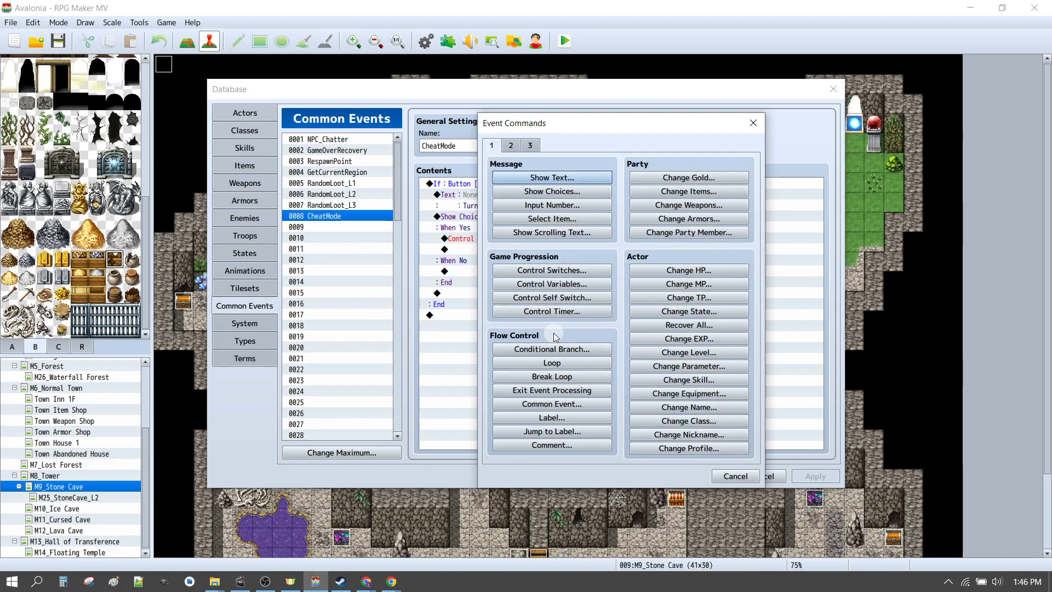
pyautogui.click(553, 349)
pyautogui.click(560, 219)
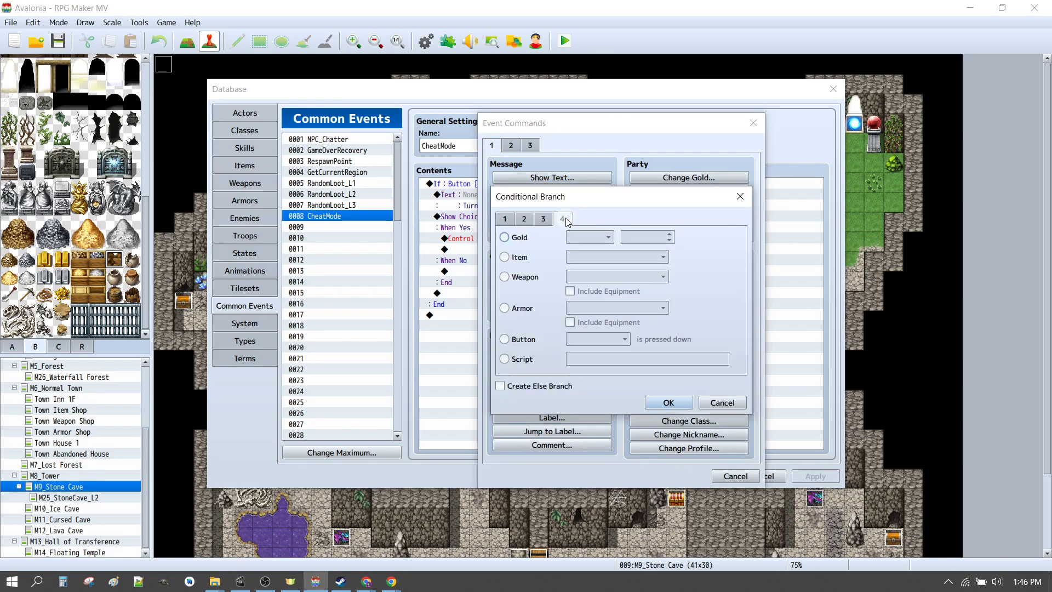
pyautogui.click(526, 340)
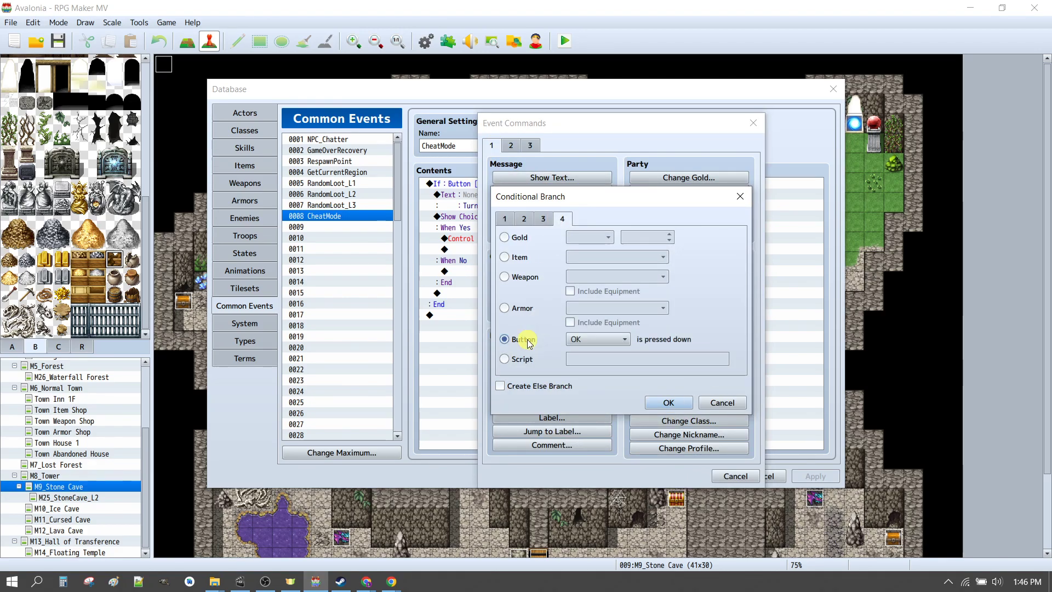
pyautogui.click(613, 336)
pyautogui.click(592, 441)
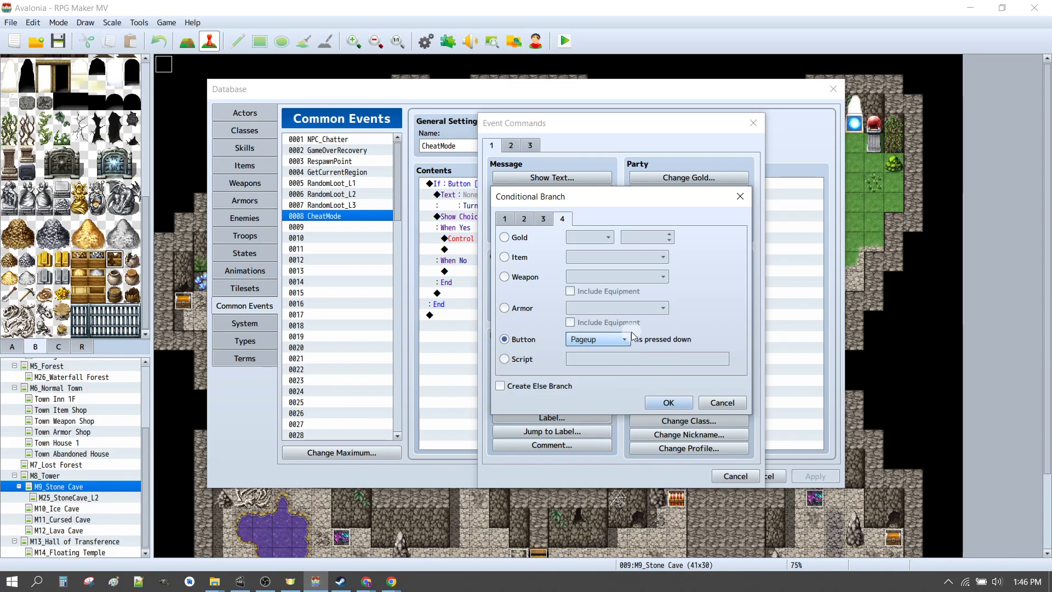
pyautogui.click(723, 403)
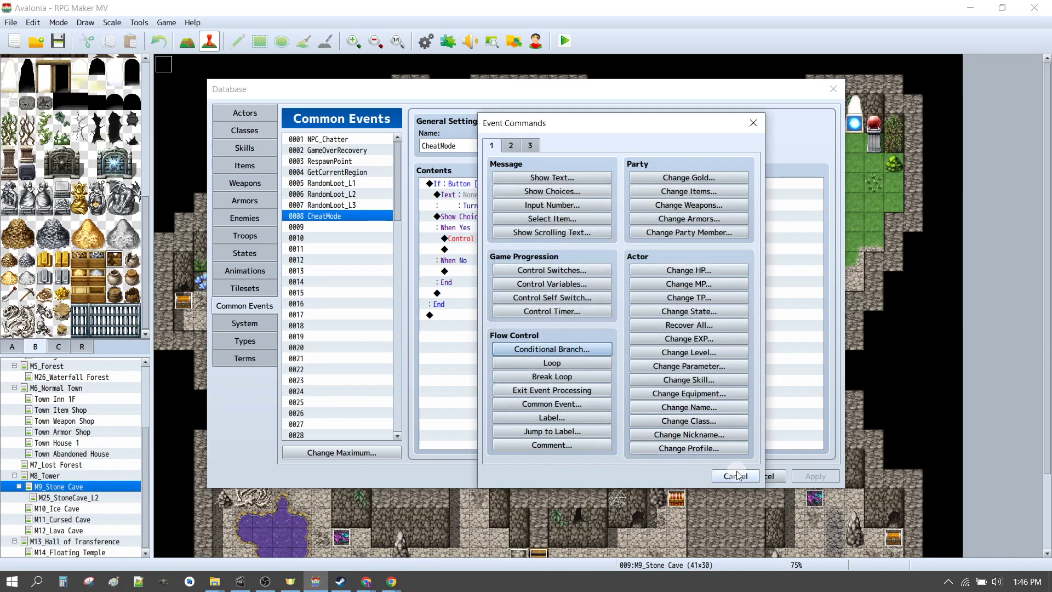
pyautogui.click(735, 476)
# Review the CheatMode prompt, Yes/No choices and switch-on commands, then open map event CheatMode.
pyautogui.click(474, 195)
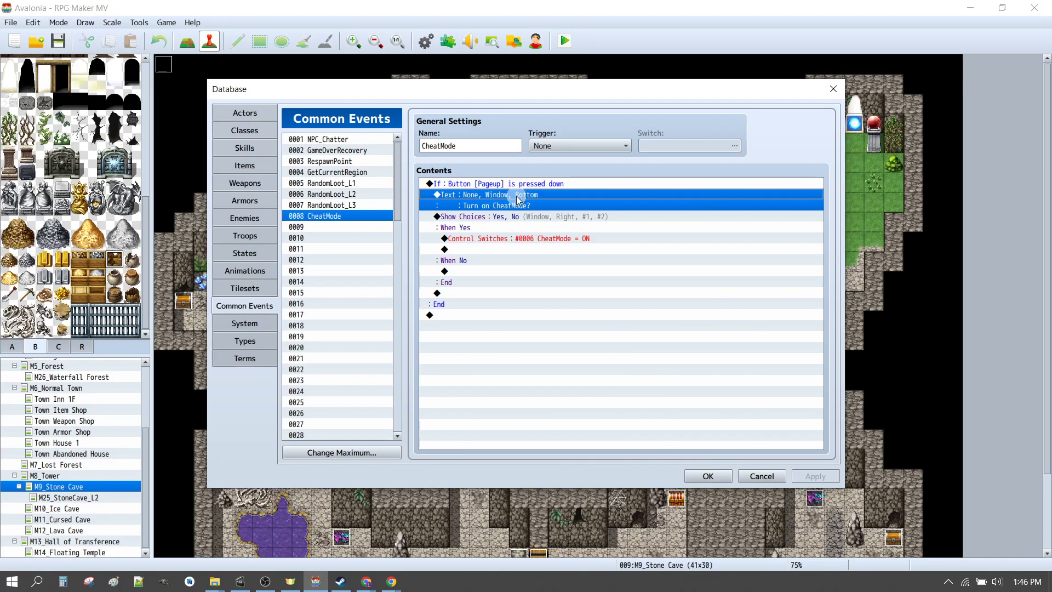
pyautogui.click(490, 217)
pyautogui.click(485, 239)
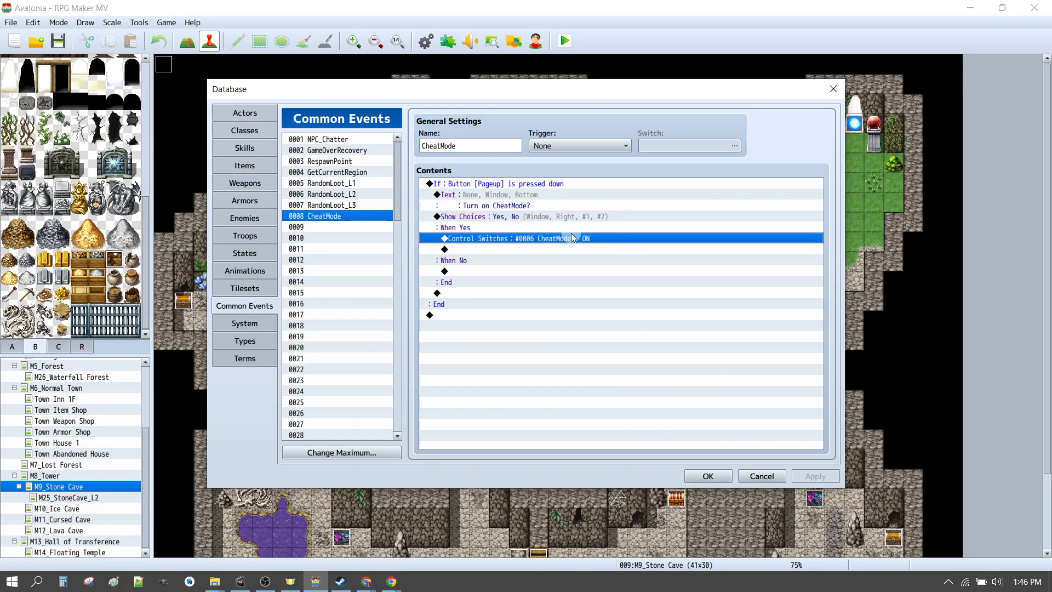
pyautogui.click(706, 476)
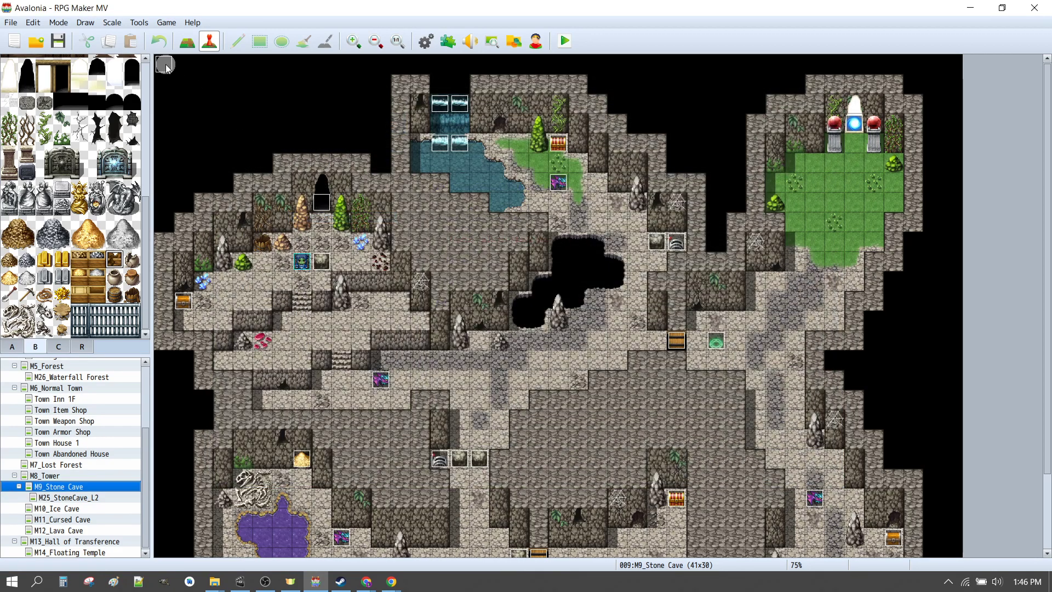
pyautogui.doubleClick(166, 66)
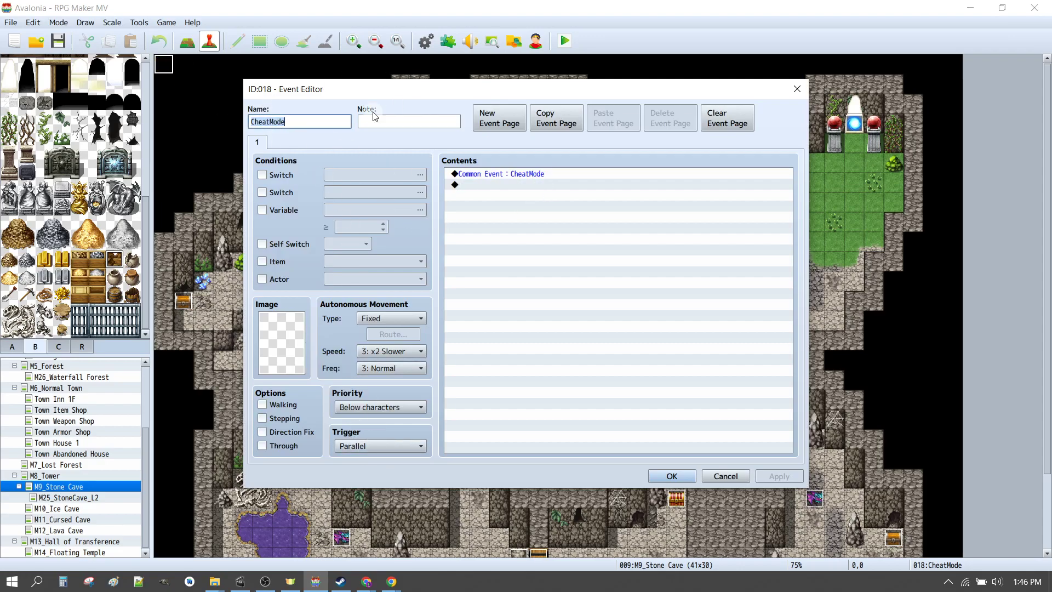
pyautogui.click(515, 280)
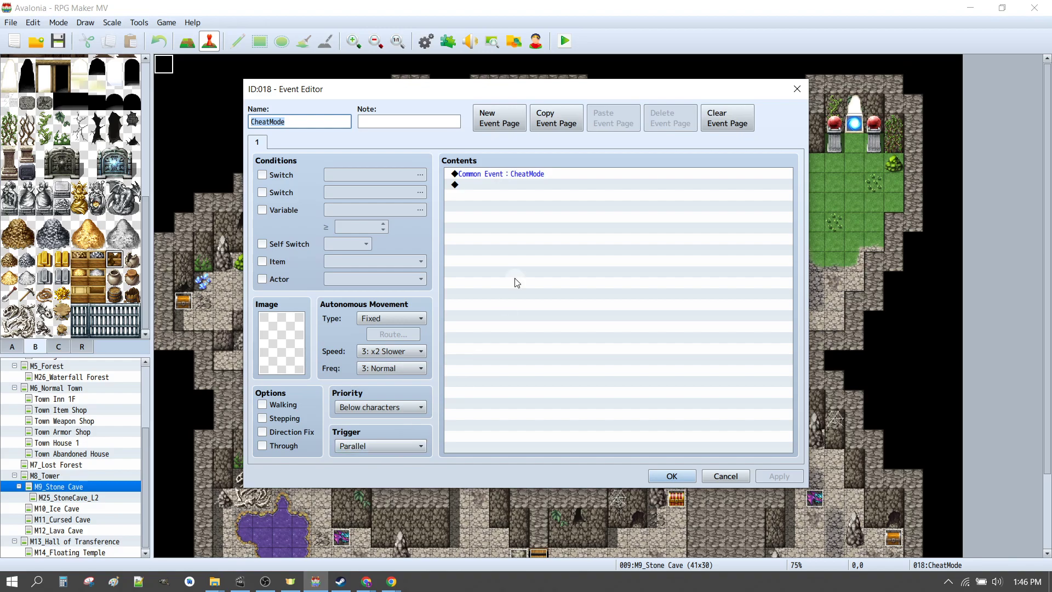
pyautogui.click(502, 174)
pyautogui.click(662, 475)
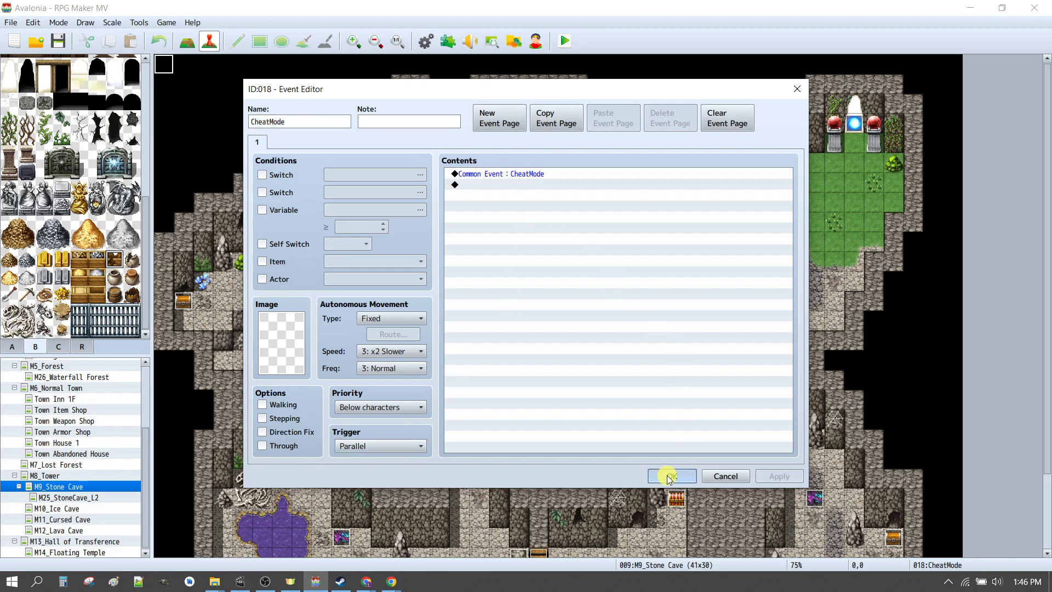
pyautogui.scroll(-3, 637, 276)
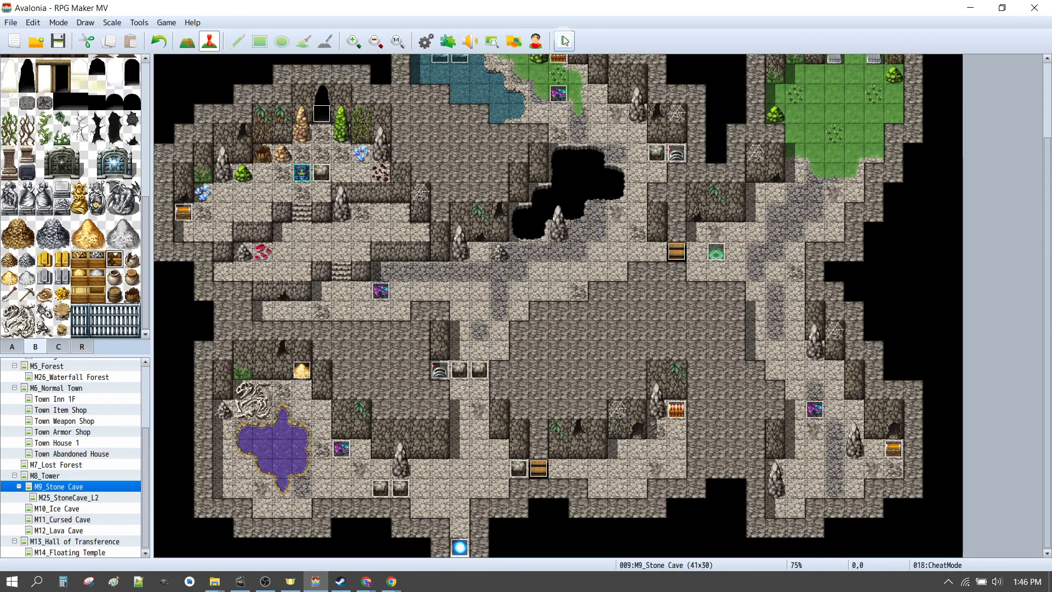
# Save and start a playtest in a full-screen window with CheatMode turned on.
pyautogui.click(565, 41)
pyautogui.click(480, 305)
pyautogui.click(385, 267)
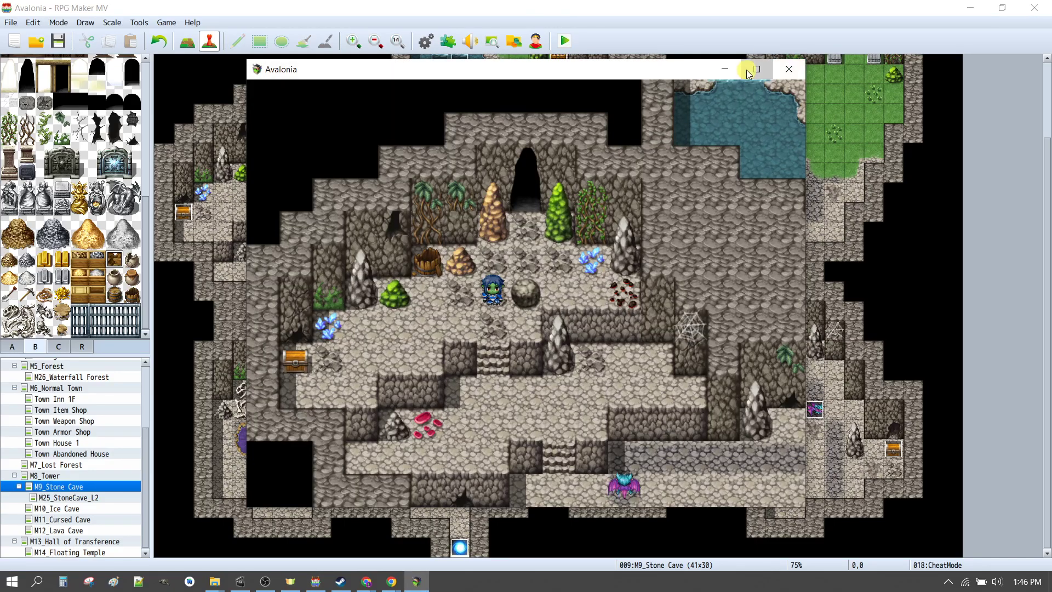
pyautogui.click(680, 267)
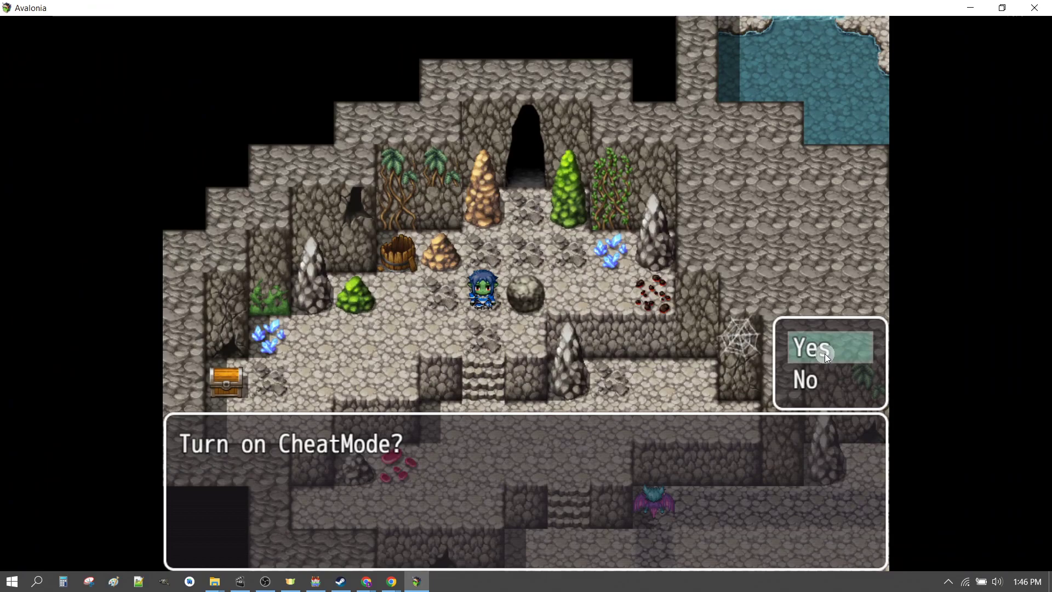
pyautogui.click(826, 354)
# Walk the hero through the cave and down the stairs into a bat encounter.
pyautogui.click(525, 170)
pyautogui.click(566, 197)
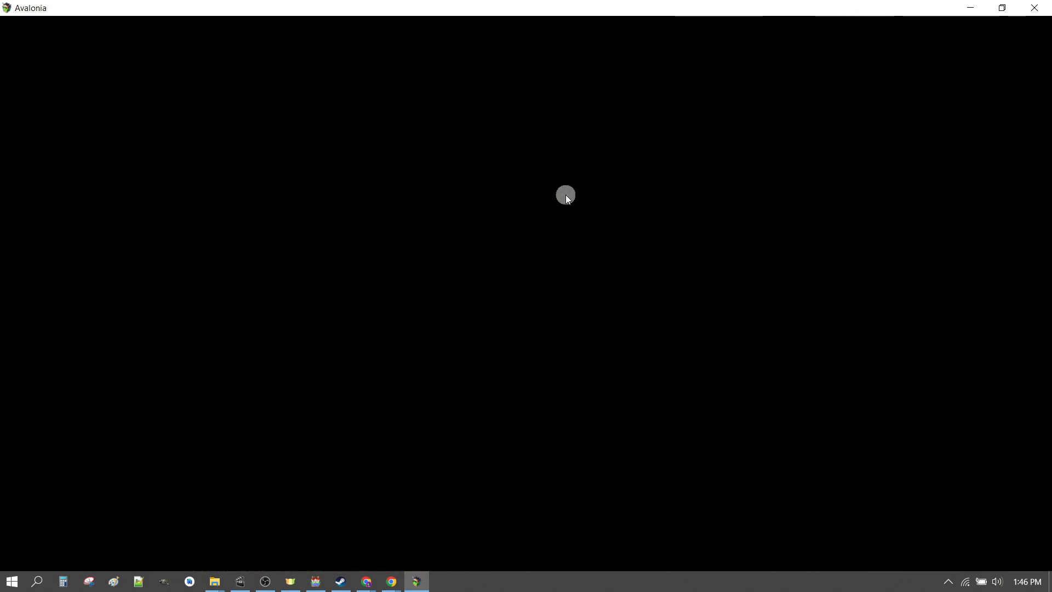
pyautogui.click(652, 339)
pyautogui.click(730, 335)
pyautogui.click(452, 433)
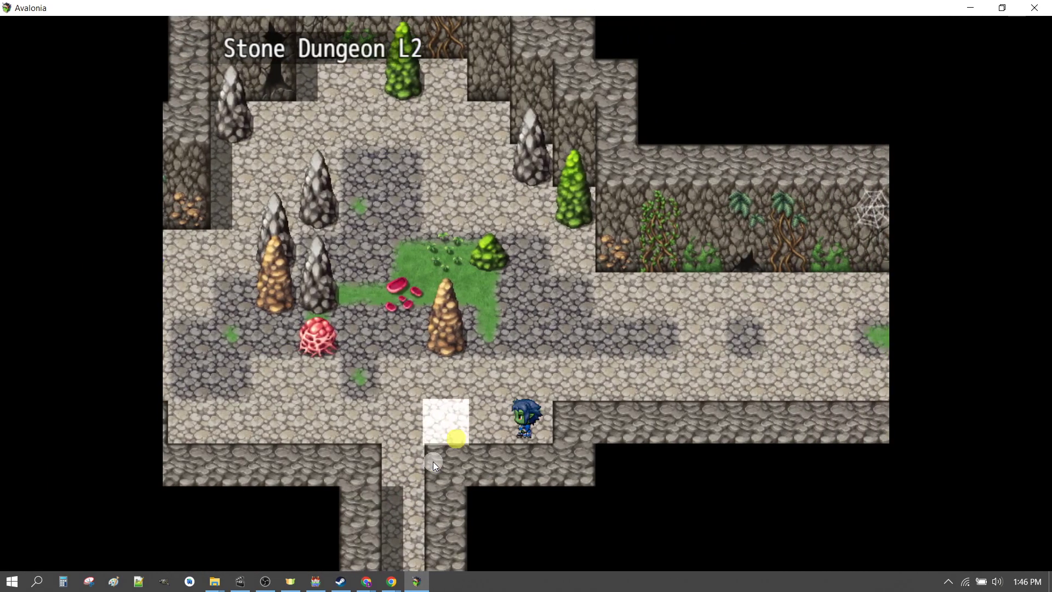
pyautogui.click(501, 544)
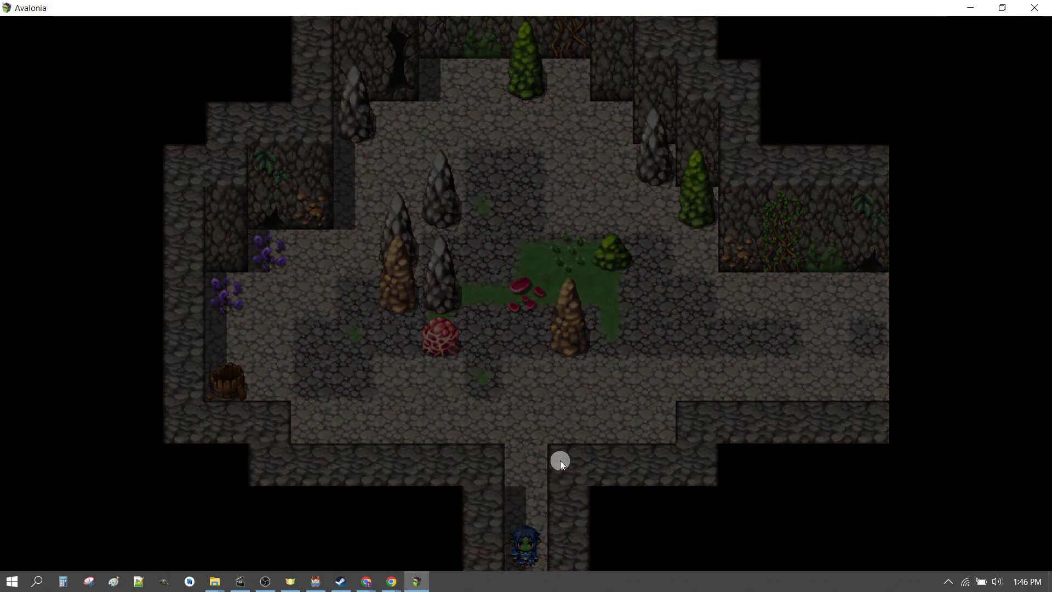
pyautogui.click(480, 411)
pyautogui.click(570, 377)
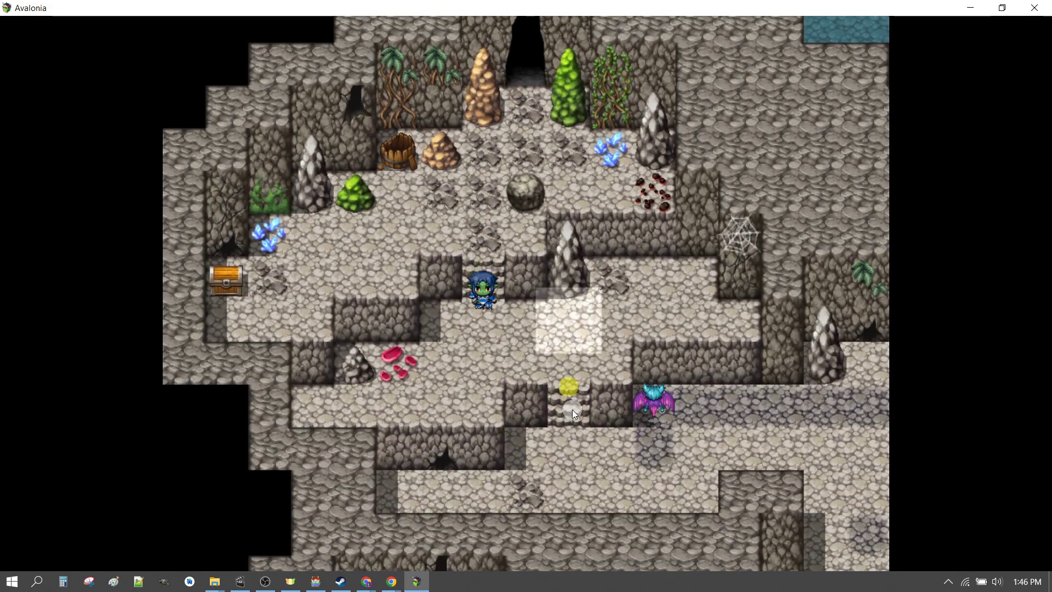
pyautogui.click(604, 377)
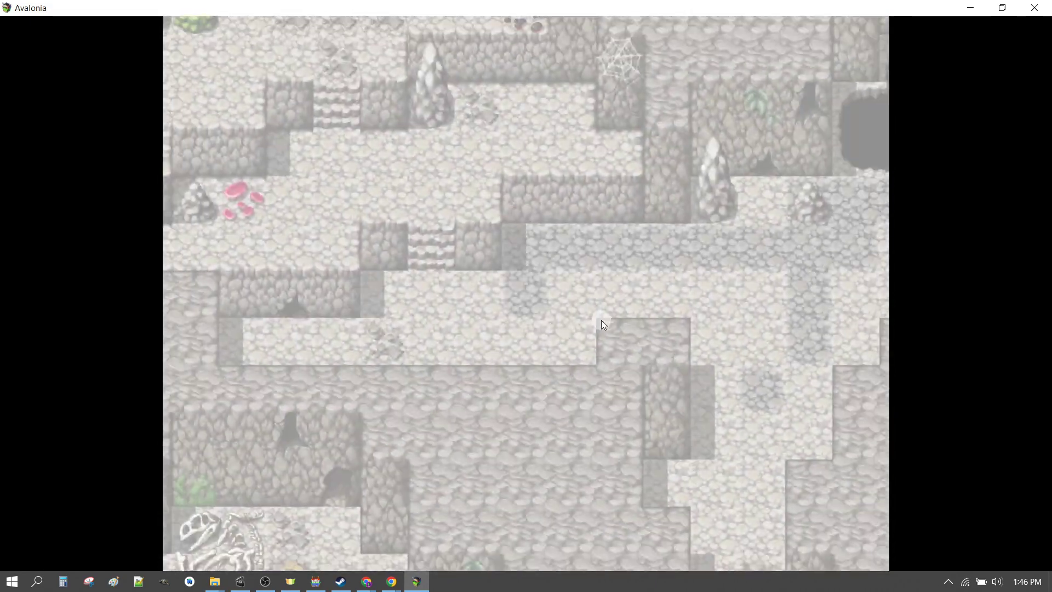
# Win the bat battle through the victory messages and close the playtest window.
pyautogui.click(517, 439)
pyautogui.click(403, 366)
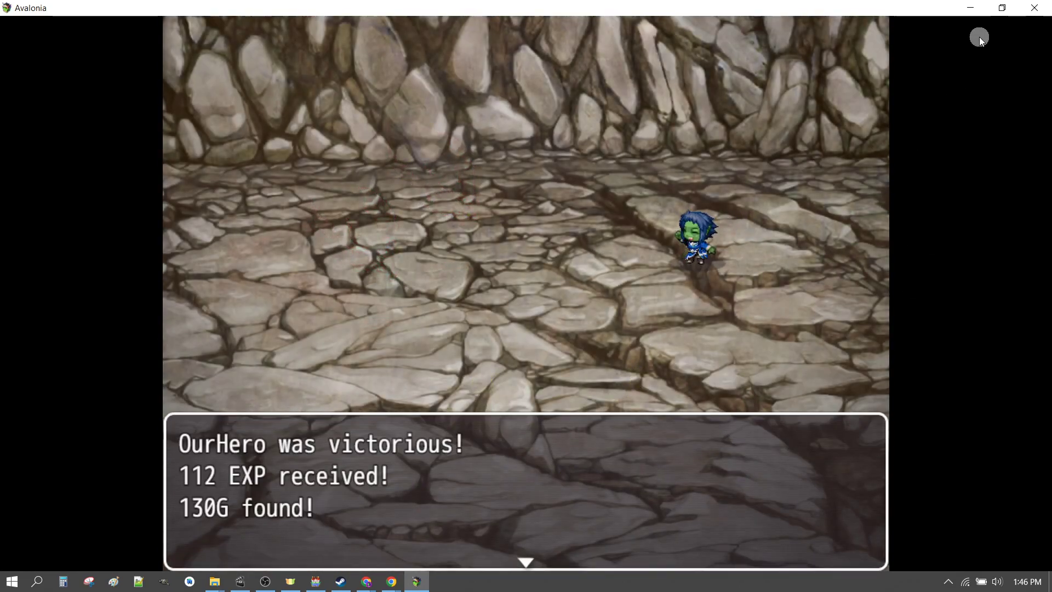
pyautogui.click(1034, 7)
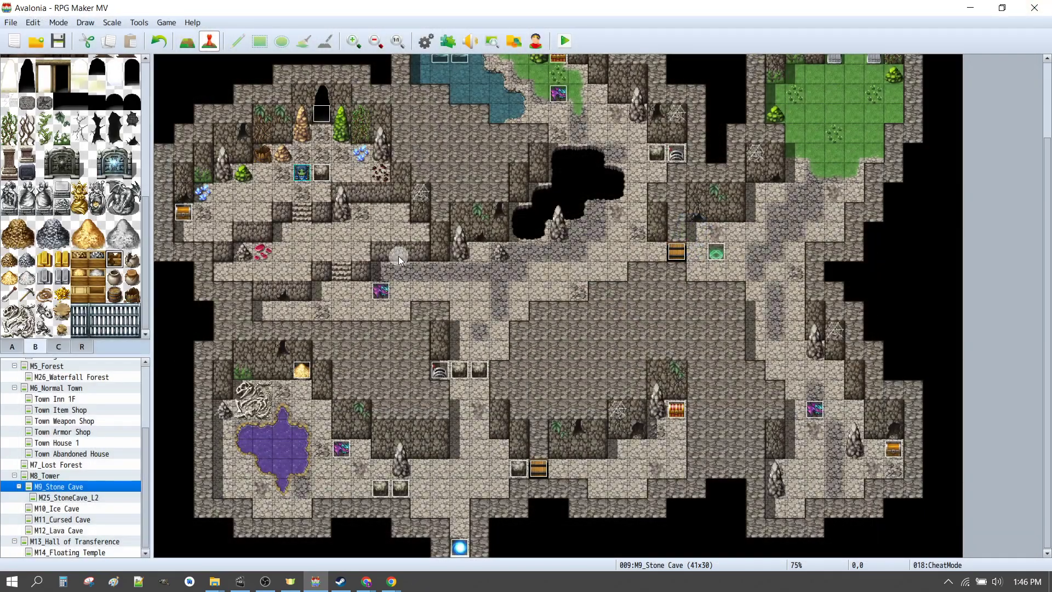
# Launch a full-screen playtest and walk the hero past the crates to the small chest.
pyautogui.scroll(3, 399, 255)
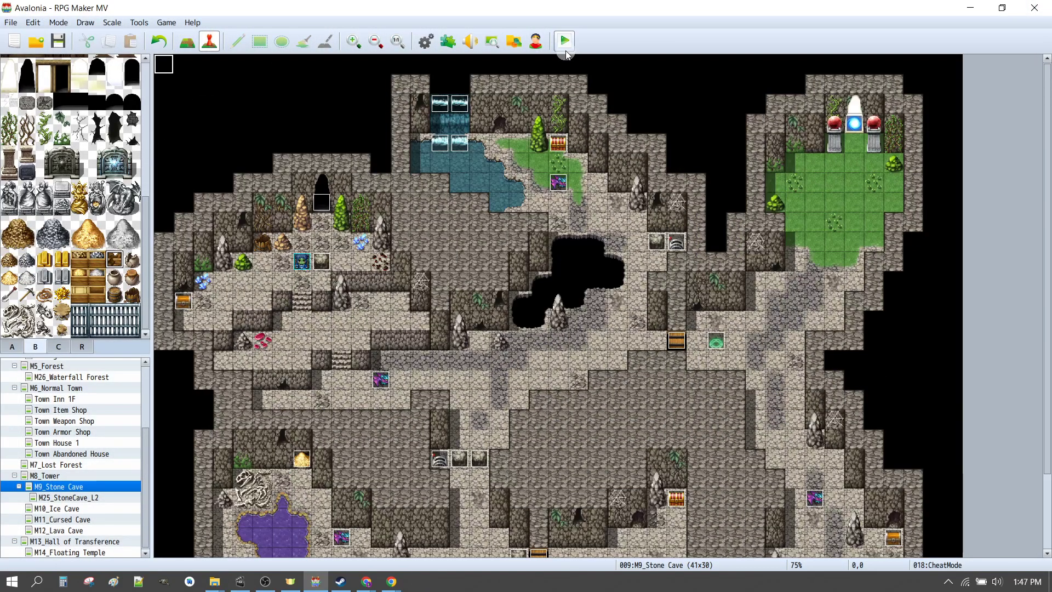
pyautogui.click(564, 42)
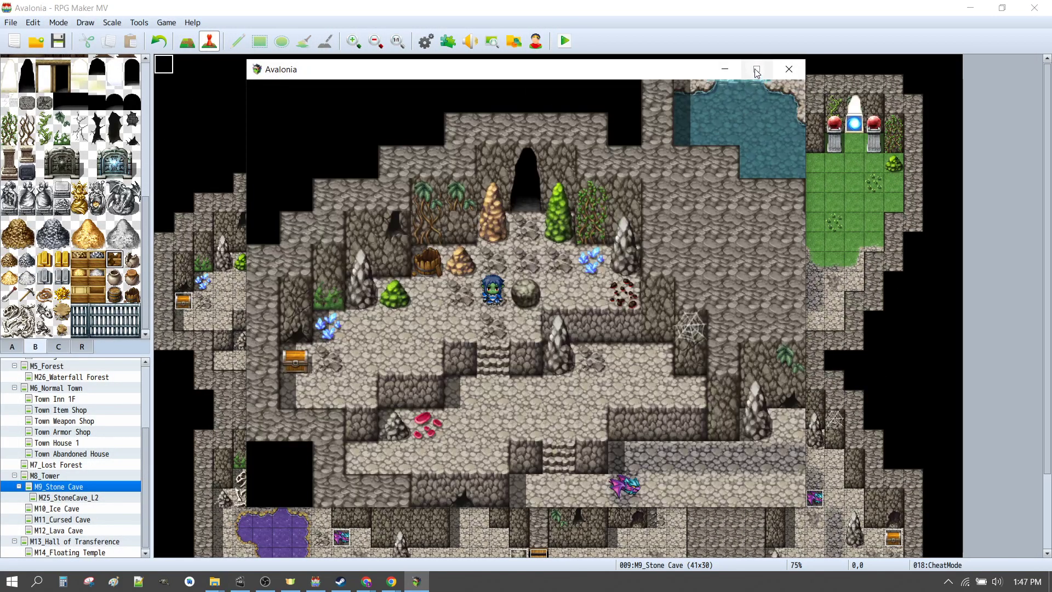
pyautogui.click(756, 73)
pyautogui.click(518, 176)
pyautogui.click(530, 194)
pyautogui.click(678, 179)
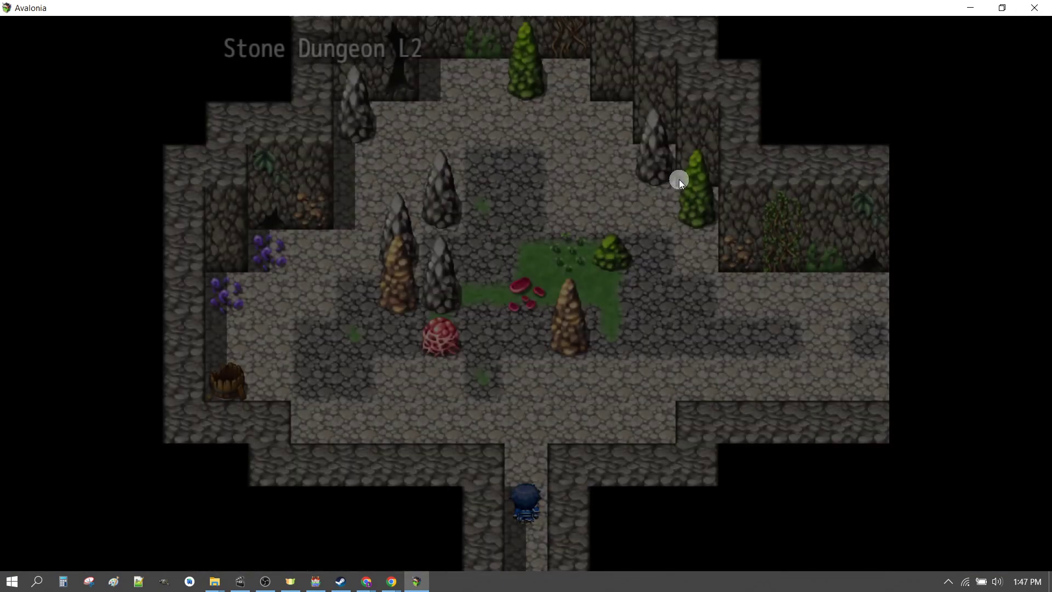
pyautogui.click(782, 371)
pyautogui.click(840, 339)
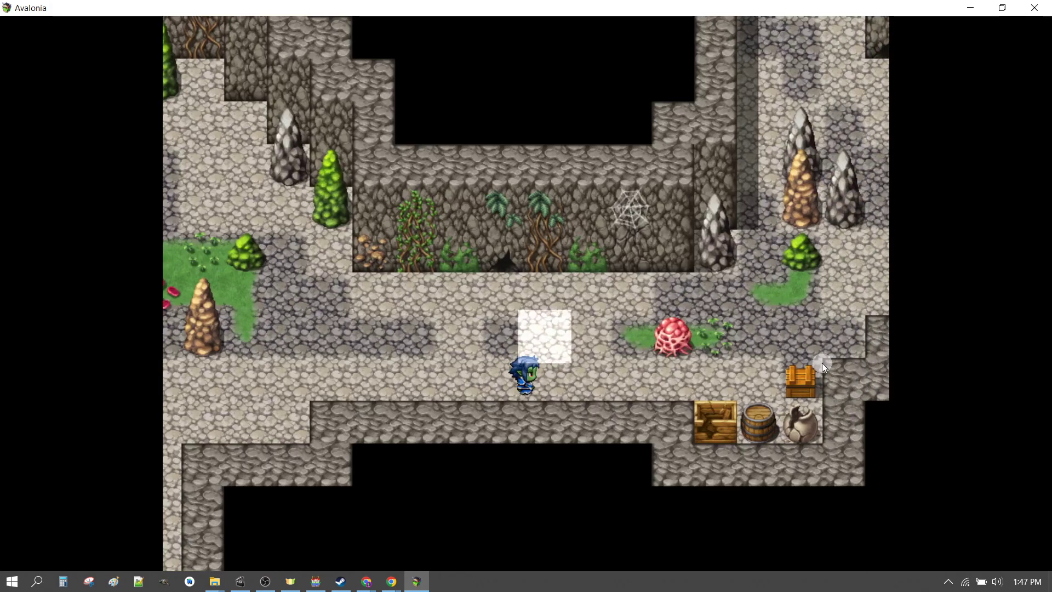
pyautogui.click(767, 380)
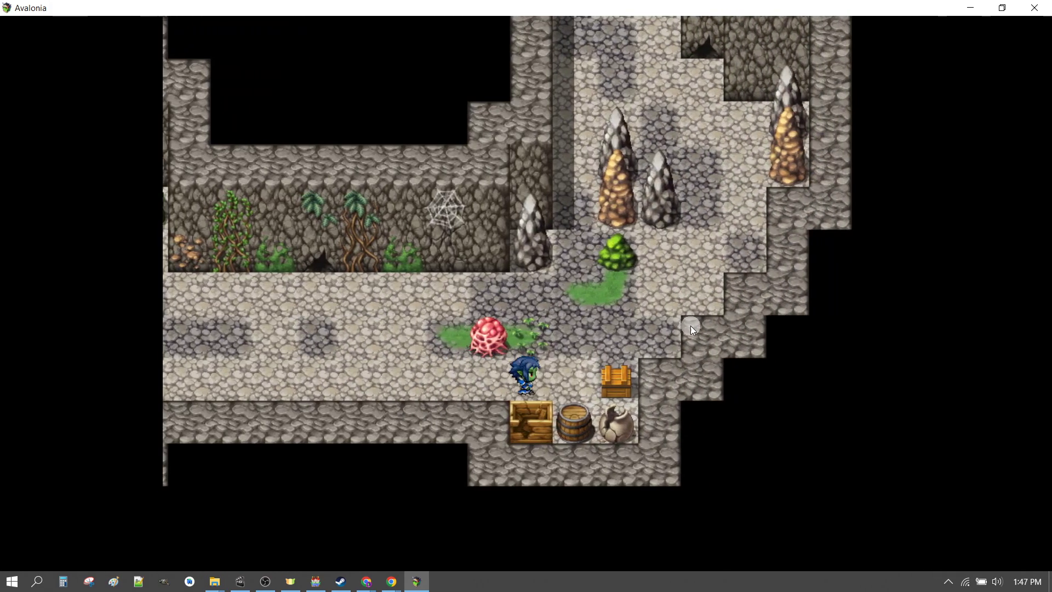
pyautogui.click(653, 365)
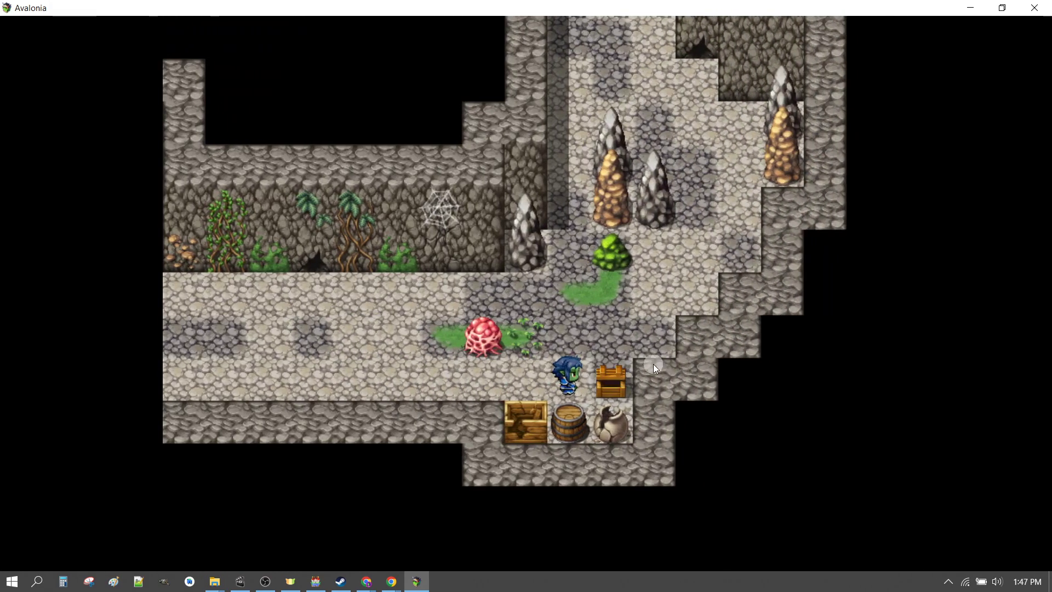
# Take the chest's item, walk up the corridor into a bat battle, and choose Fight.
pyautogui.click(606, 258)
pyautogui.click(568, 105)
pyautogui.click(573, 80)
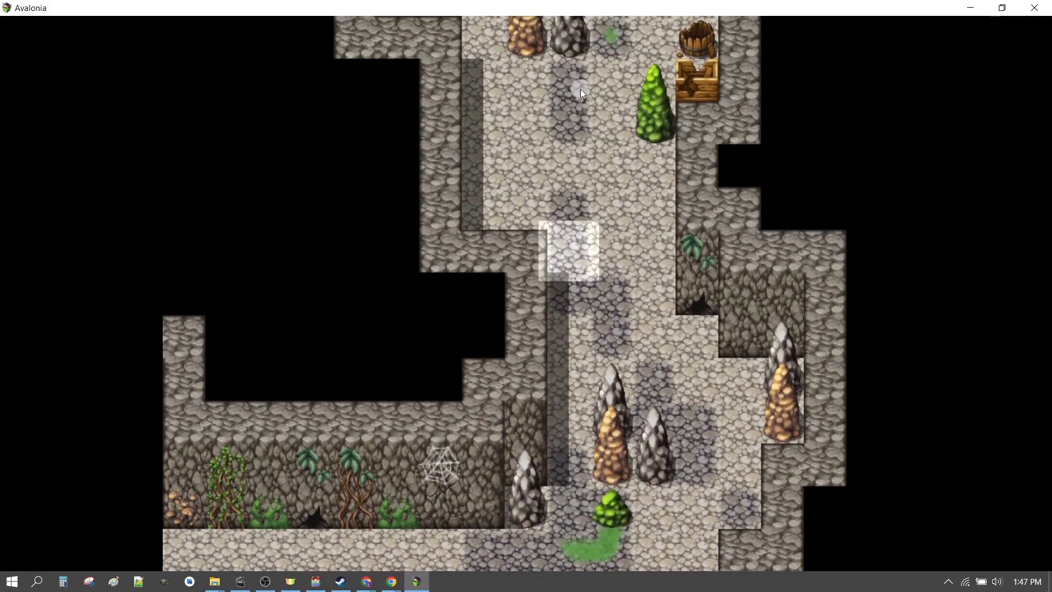
pyautogui.click(615, 156)
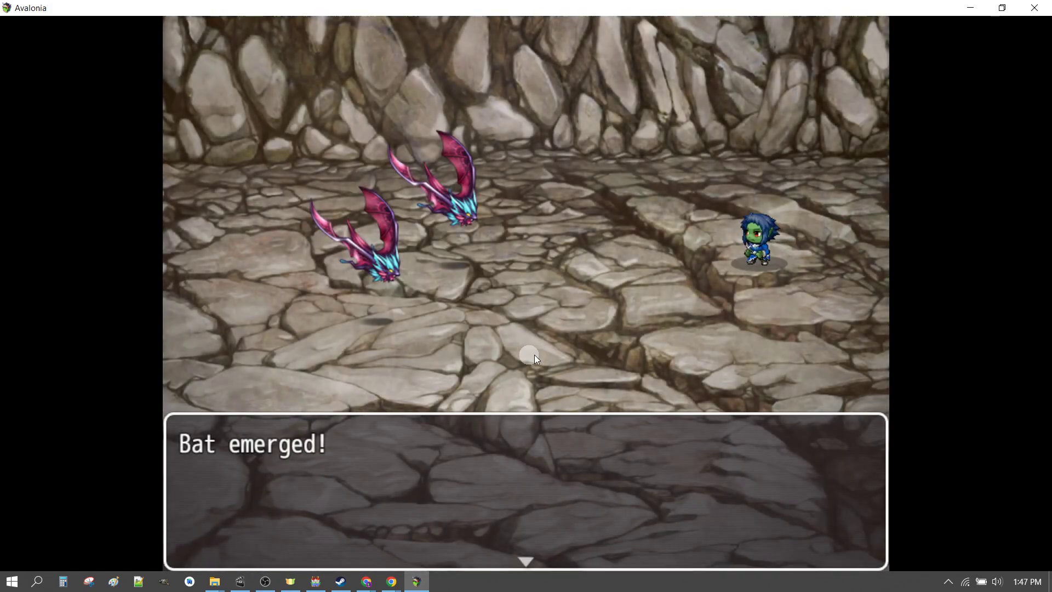
pyautogui.click(612, 340)
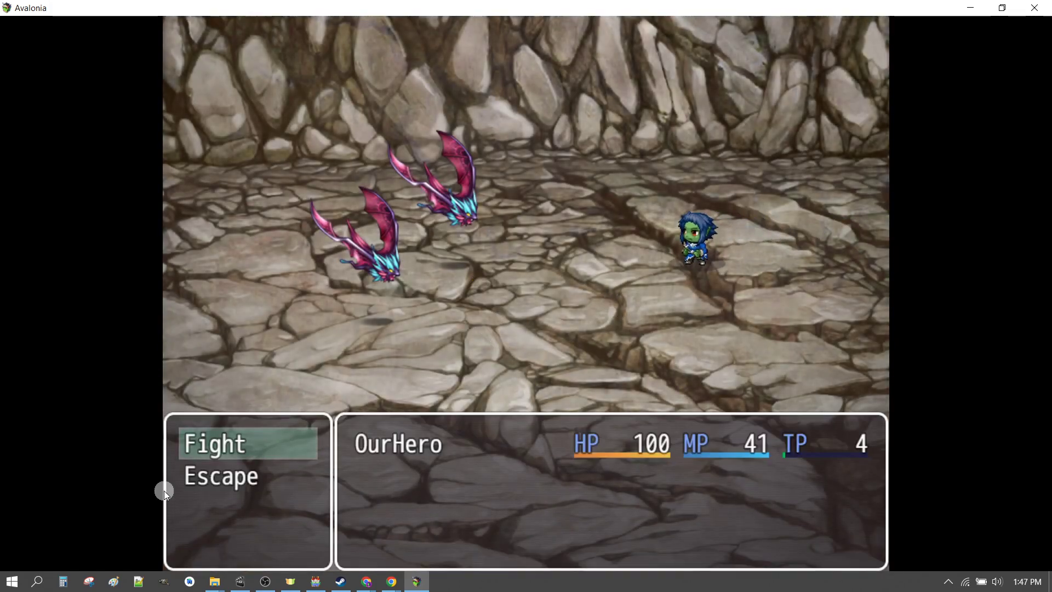
pyautogui.click(267, 440)
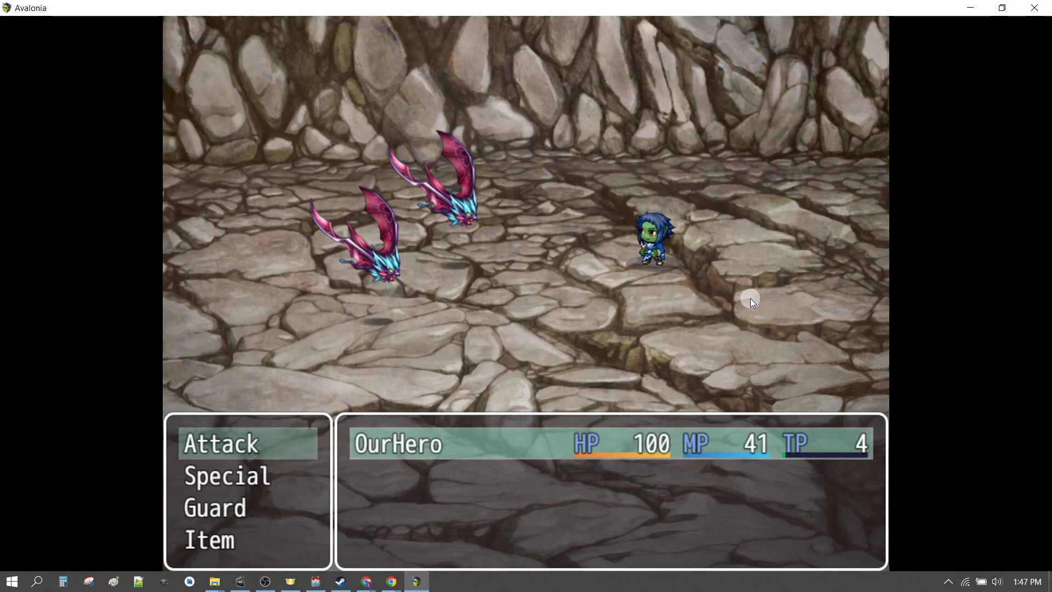
# Close the playtest and open the M25_StoneCave_L2 map, scrolling across it.
pyautogui.hotkey('alt', 'F4')
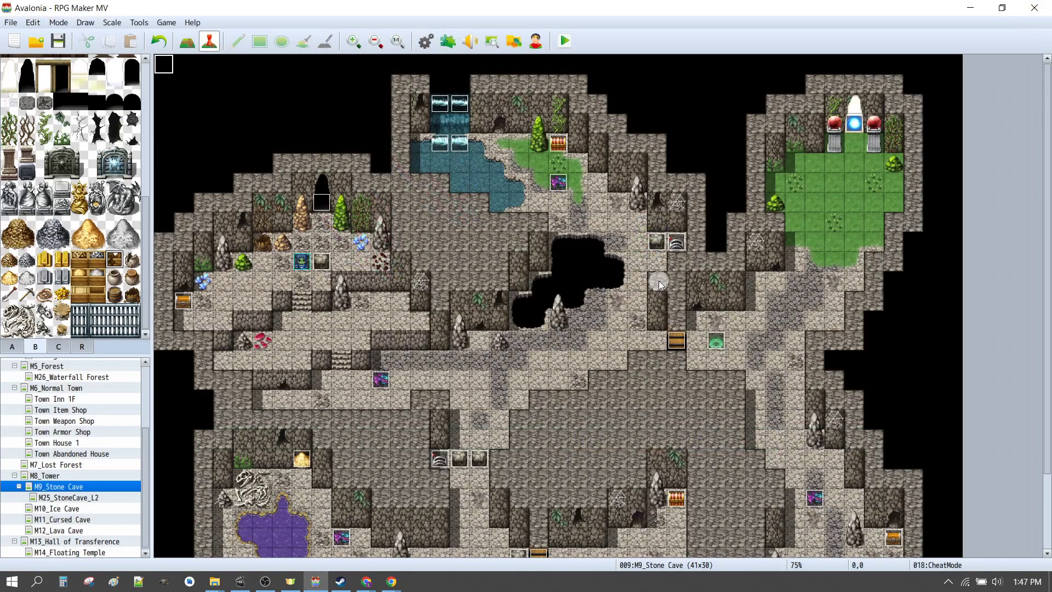
pyautogui.click(77, 497)
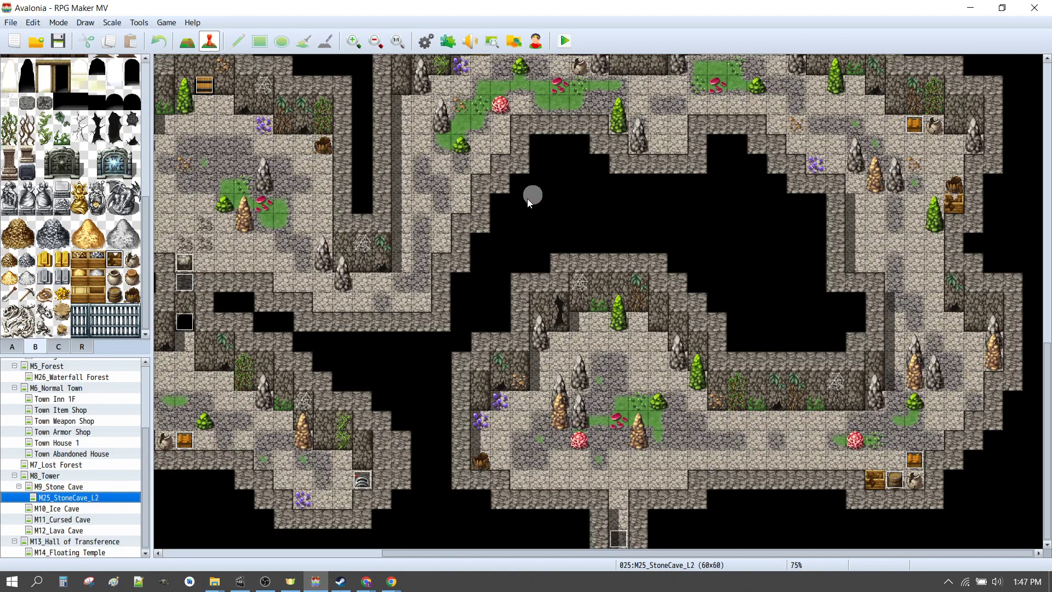
pyautogui.scroll(3, 585, 167)
pyautogui.scroll(-2, 671, 175)
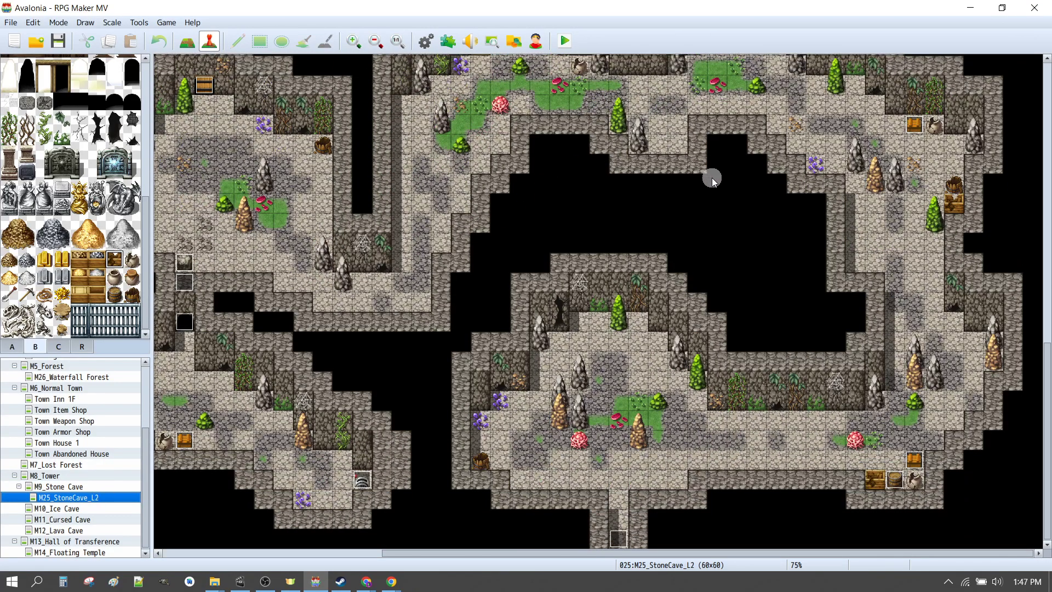
pyautogui.moveTo(641, 552); pyautogui.dragTo(519, 554)
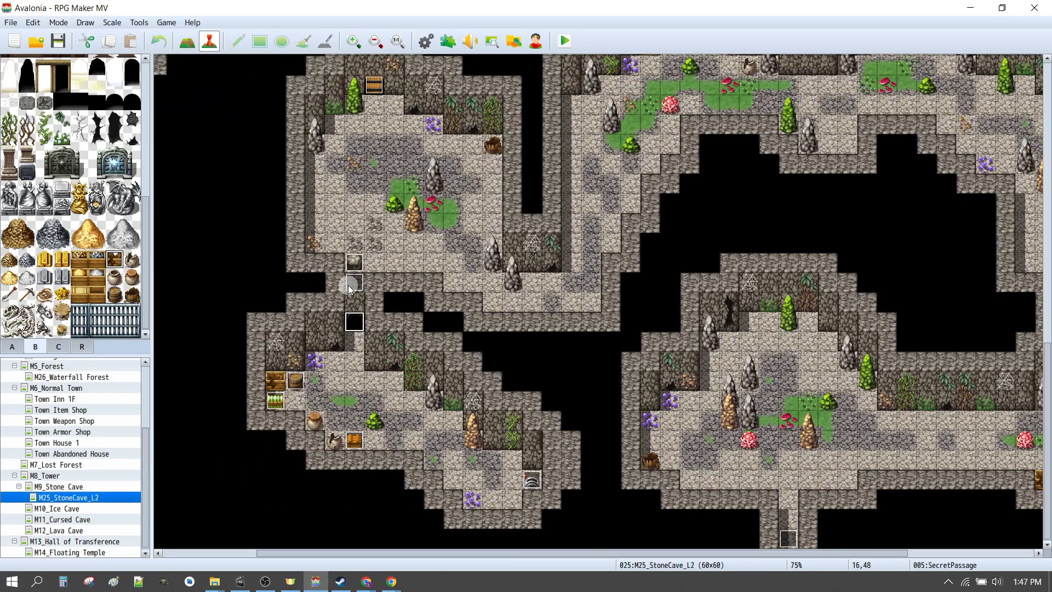
# Select the SecretPassage event on the map to inspect it.
pyautogui.click(349, 284)
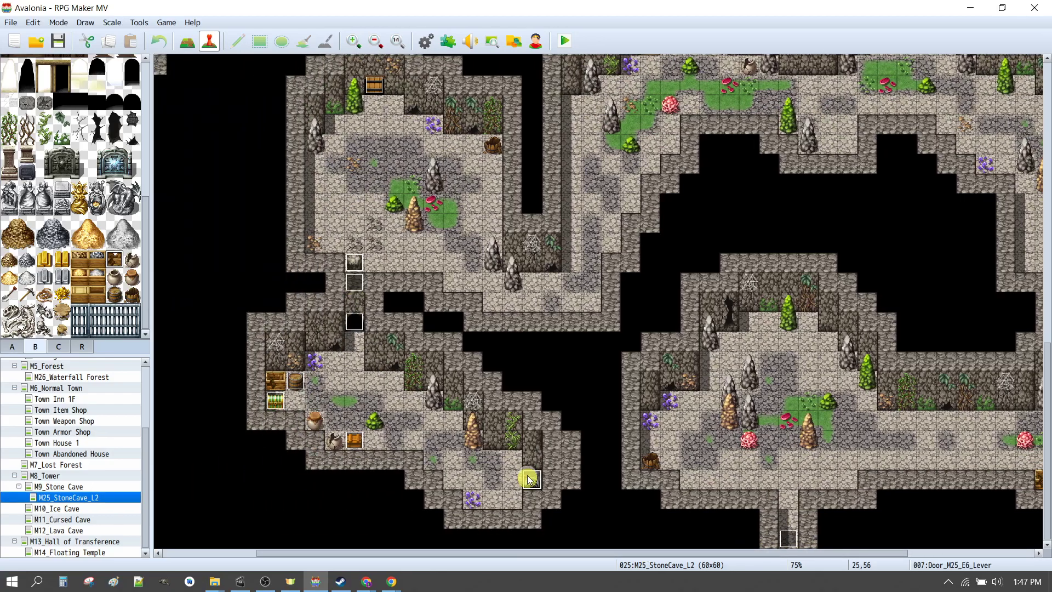
pyautogui.scroll(6, 596, 241)
pyautogui.scroll(6, 663, 216)
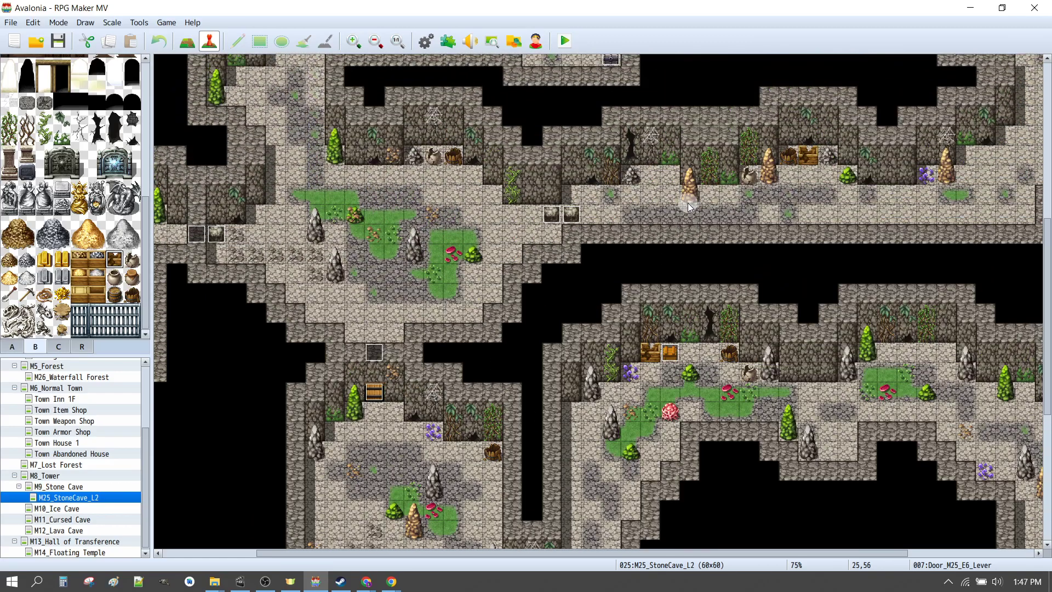